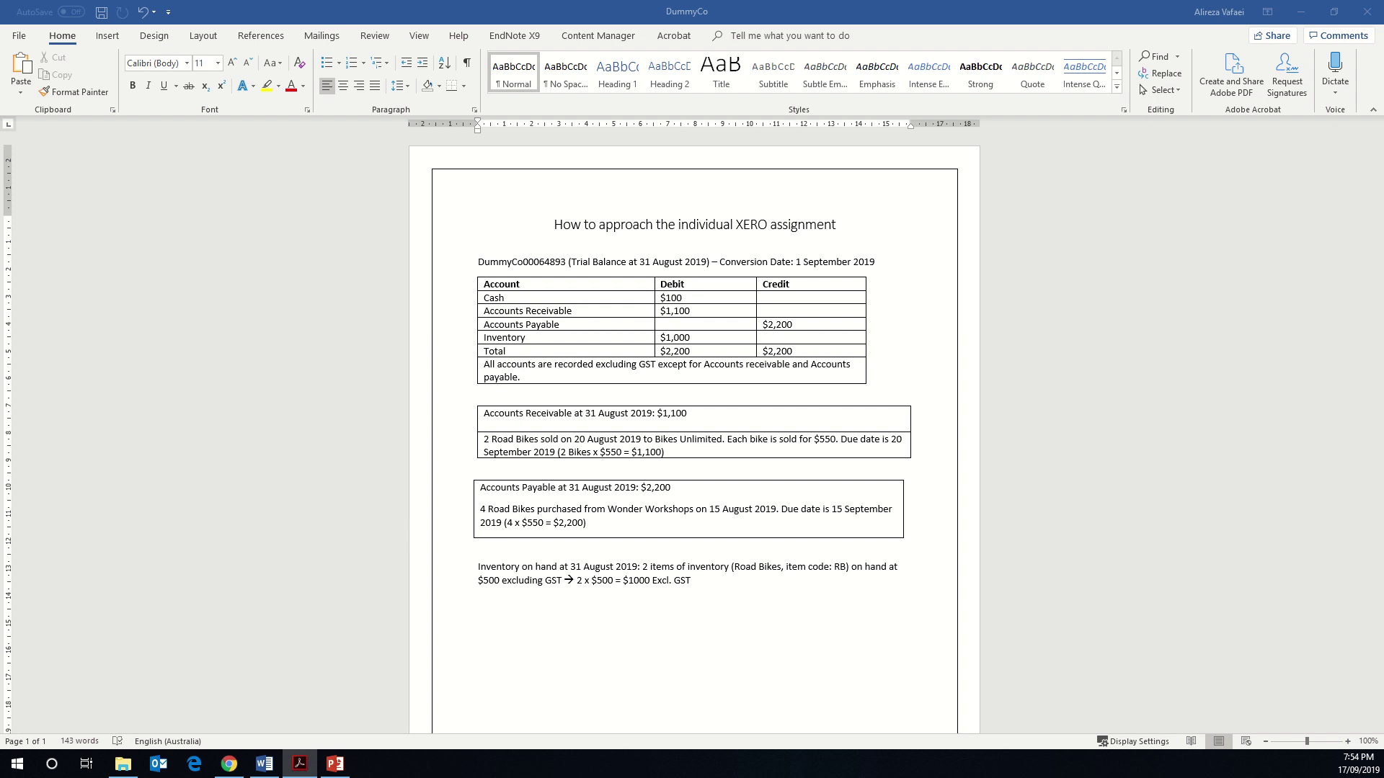
Switch to the Individual Assignment ACC1AIS PDF in Adobe Acrobat and maximise its window
left_click(299, 763)
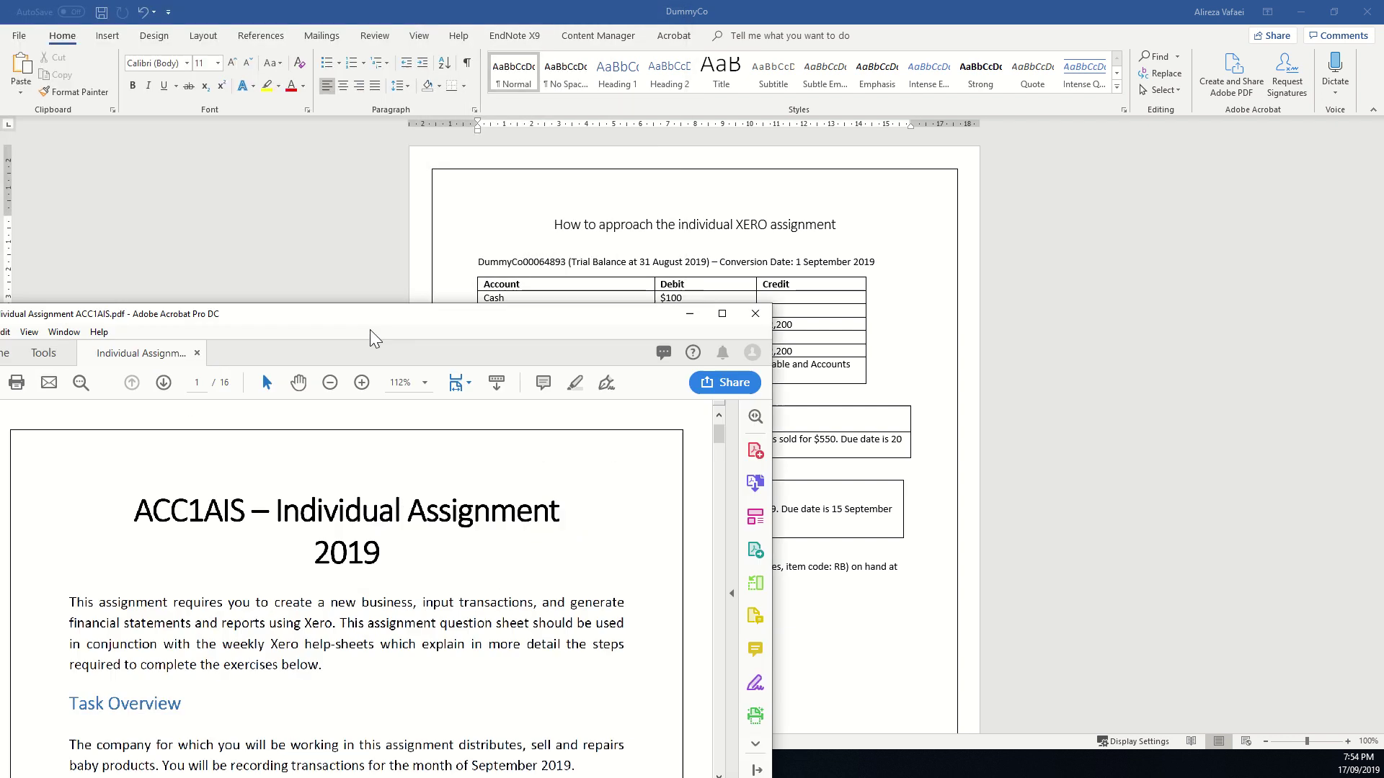
left_click_drag(370, 330, 743, 192)
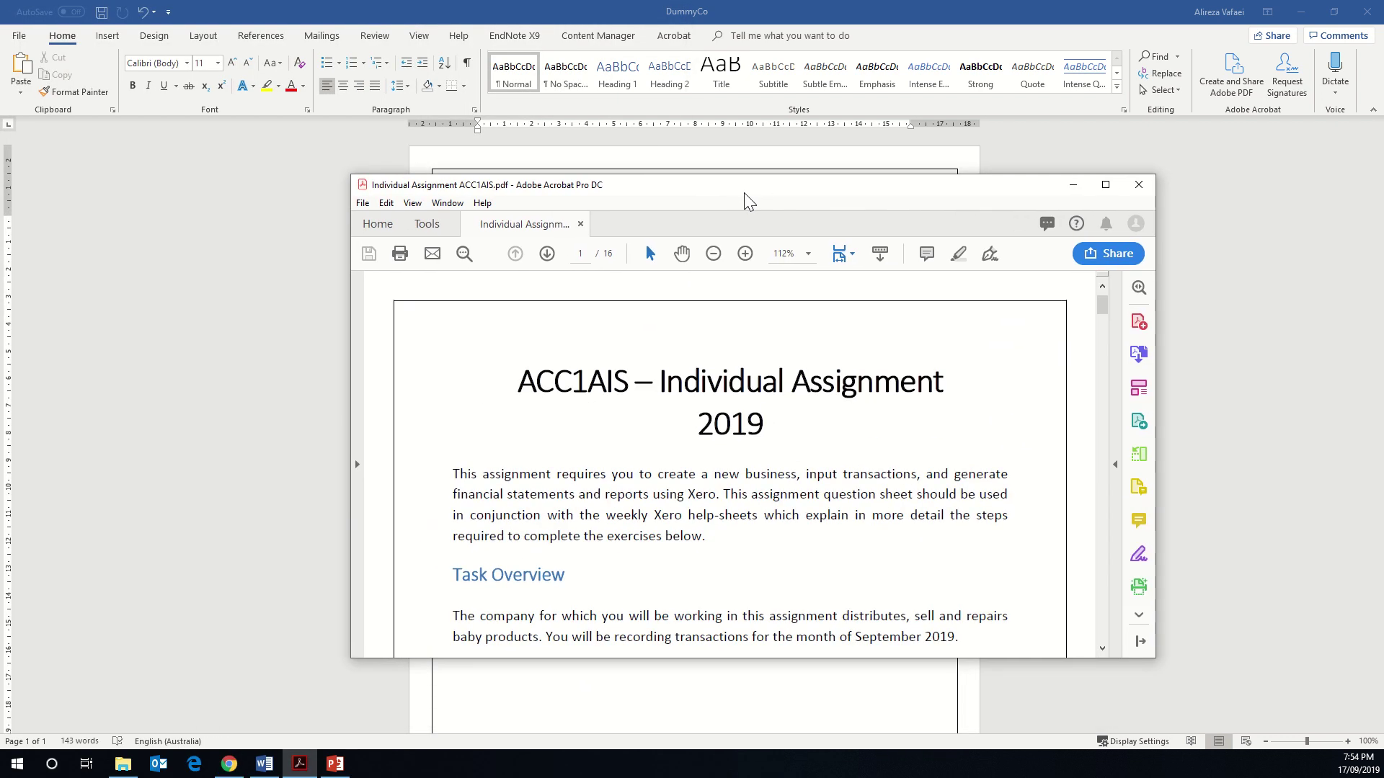
left_click(1102, 183)
Read the Task Overview, Set up Company and Week 1 introduction on page 1 of the assignment
scroll(813, 227, "down", 1)
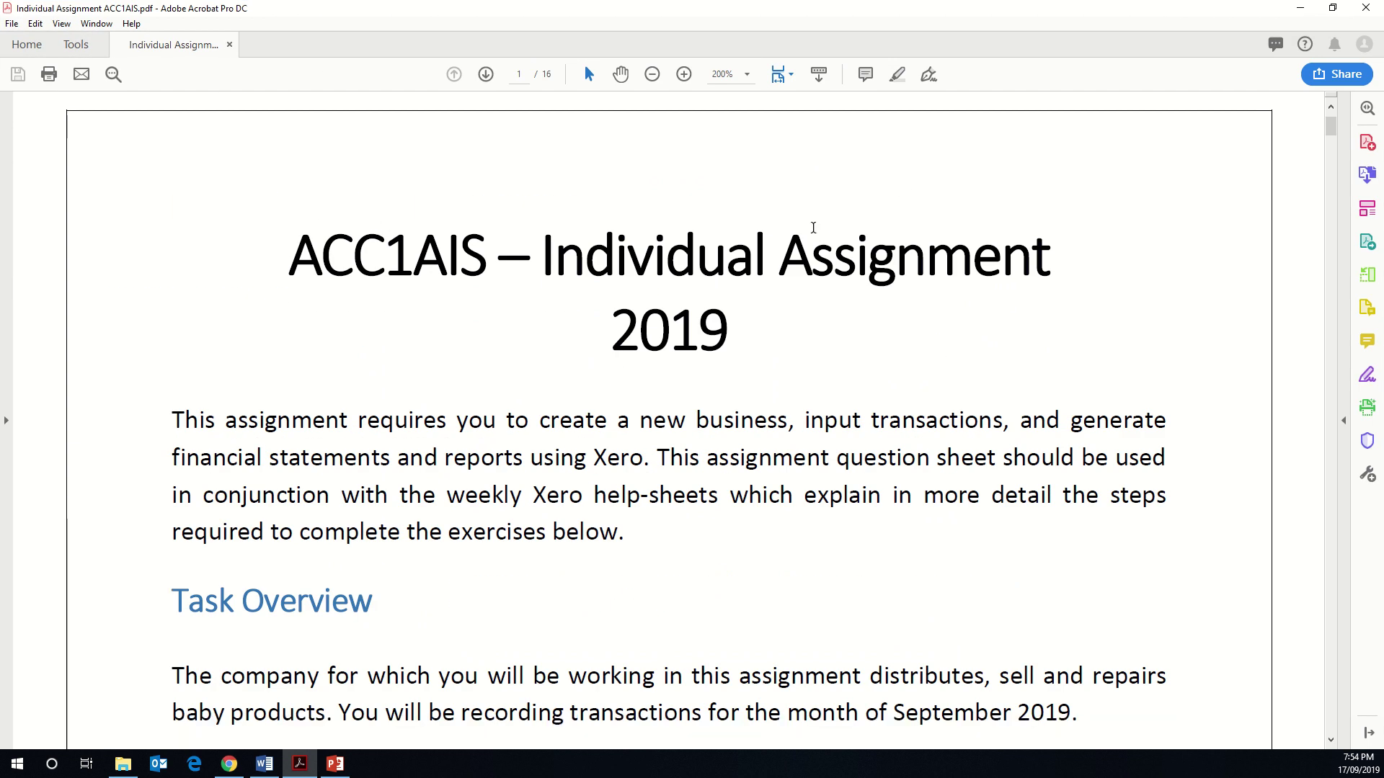
scroll(812, 227, "down", 2)
scroll(813, 230, "down", 2)
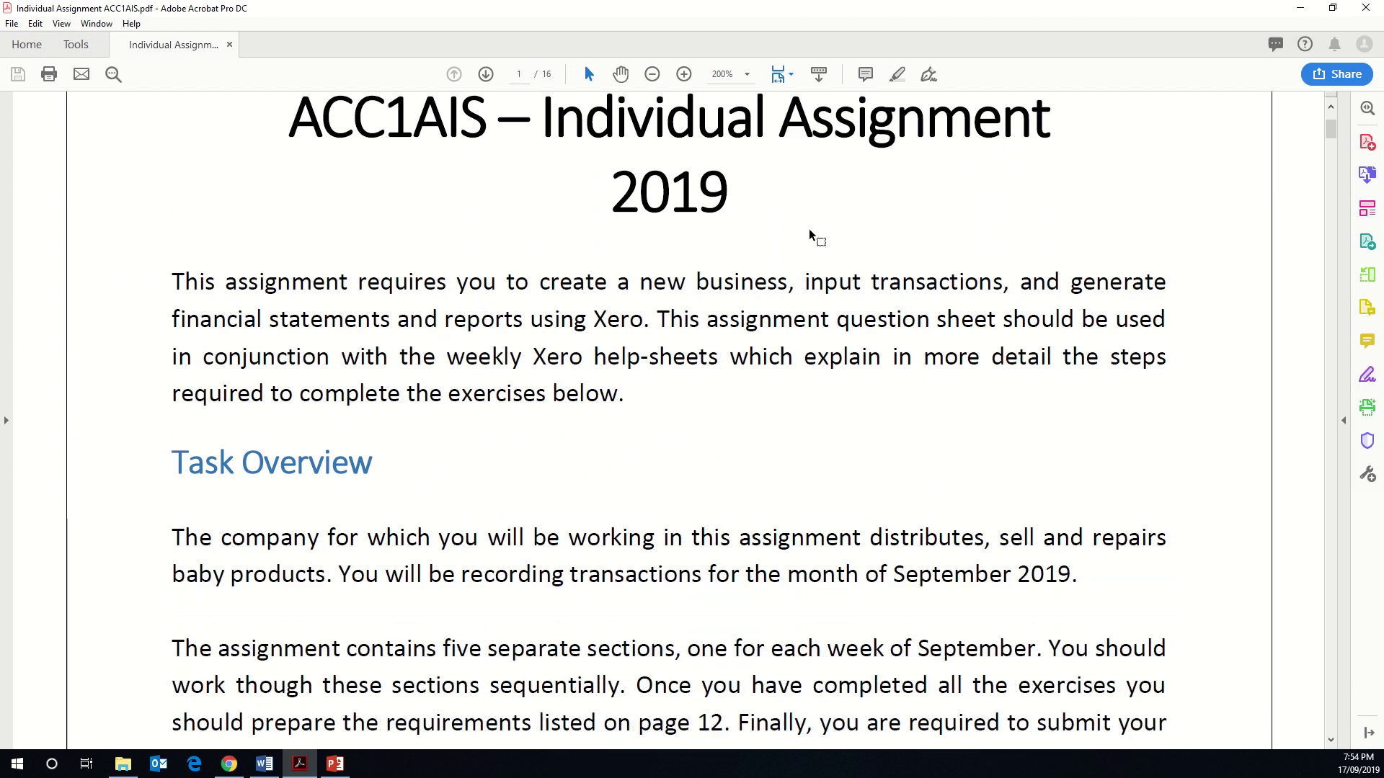
scroll(813, 238, "down", 7)
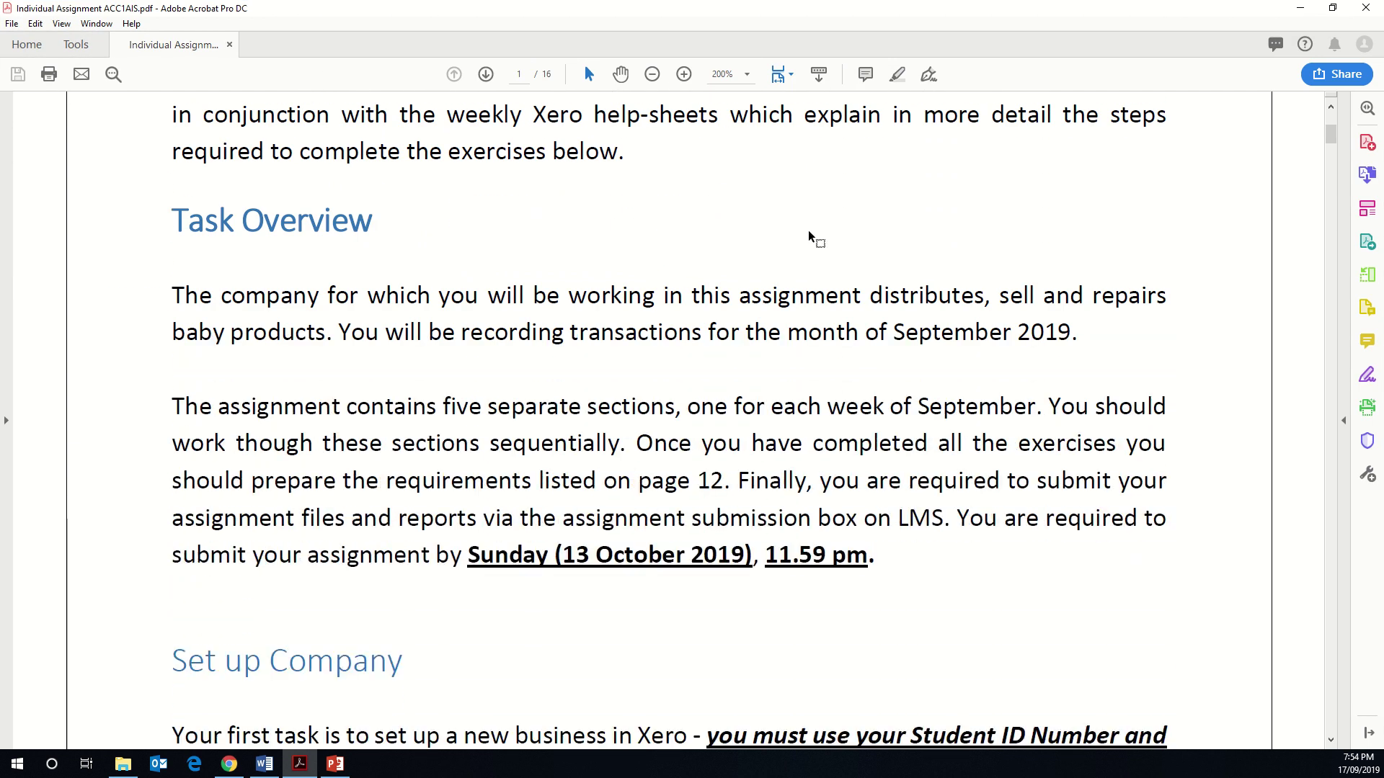
scroll(813, 237, "down", 7)
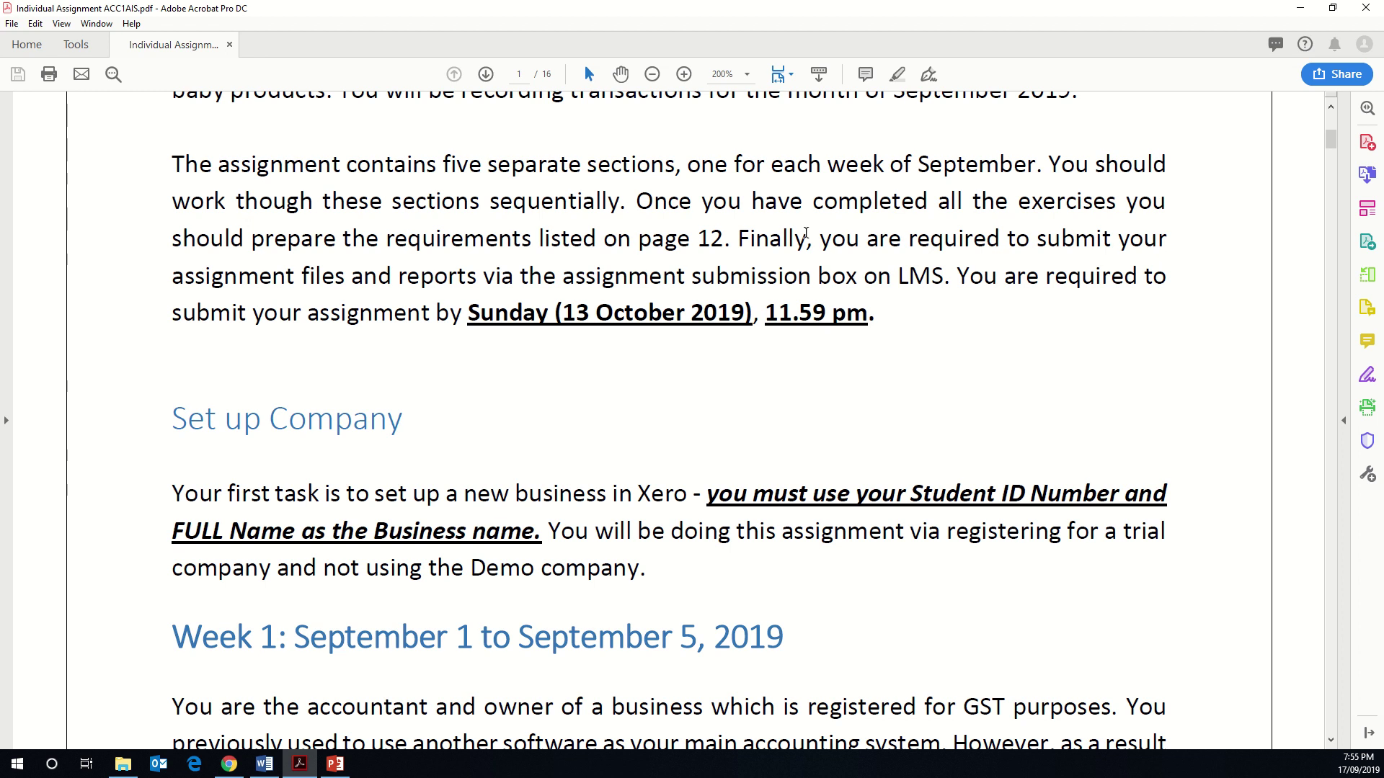
scroll(688, 288, "down", 5)
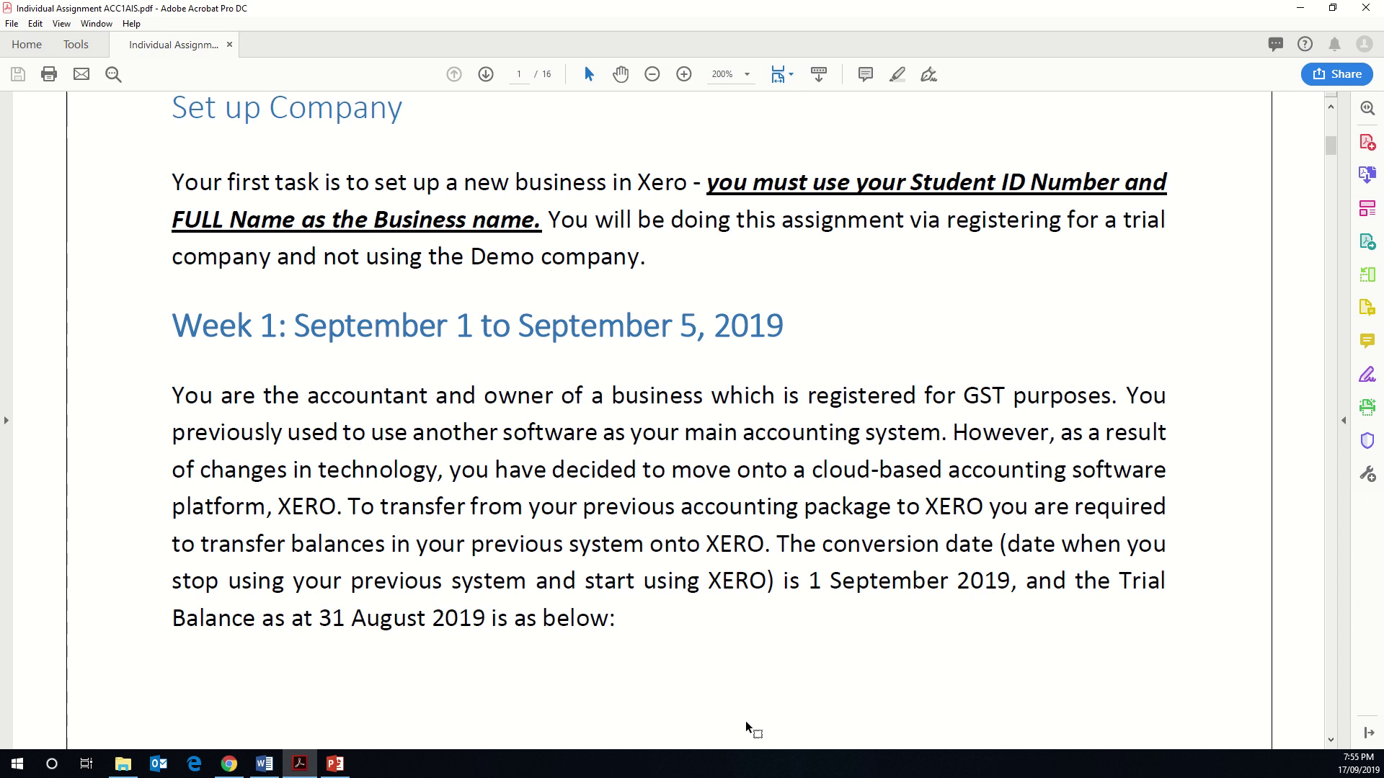
scroll(939, 516, "down", 3)
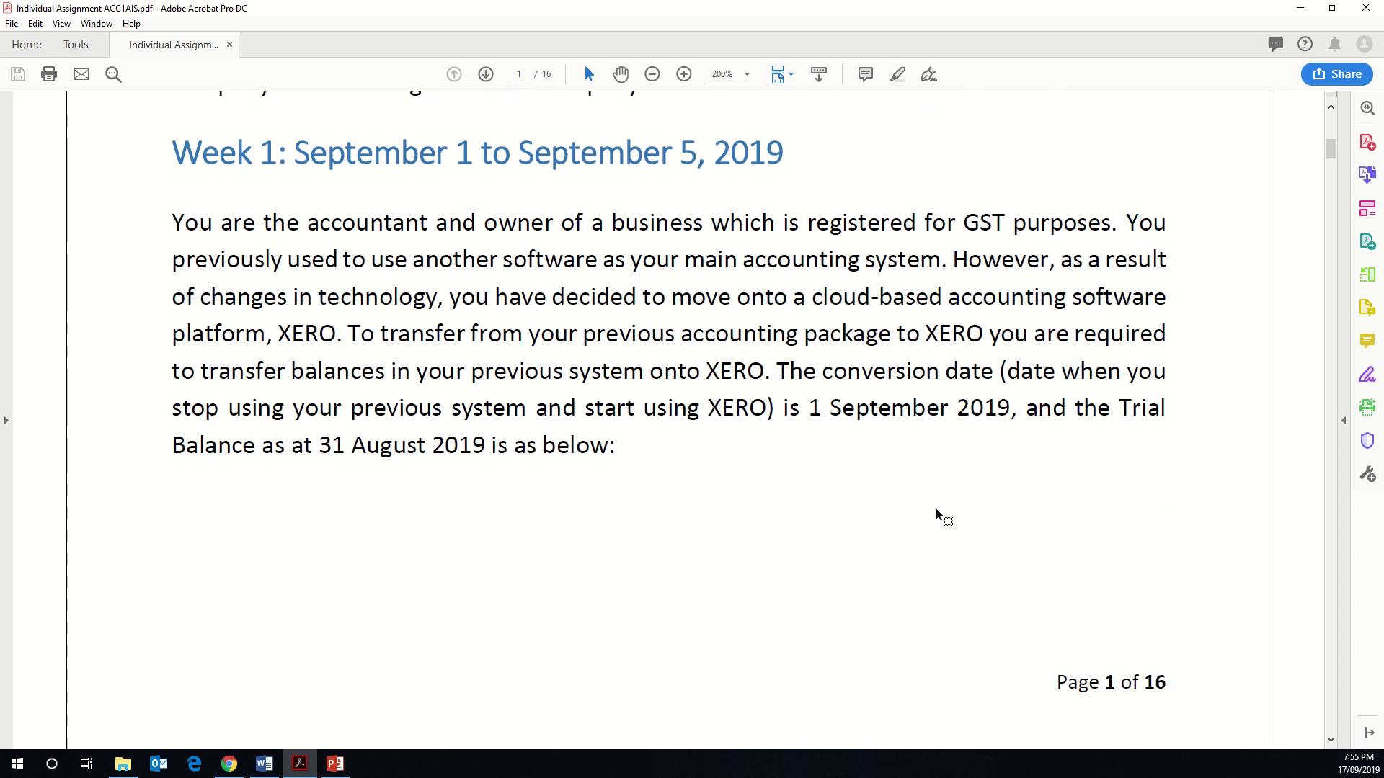
Examine the trial balance as at 31 August 2019 with its GST note, and the accounts receivable breakdown on page 3
scroll(939, 516, "down", 10)
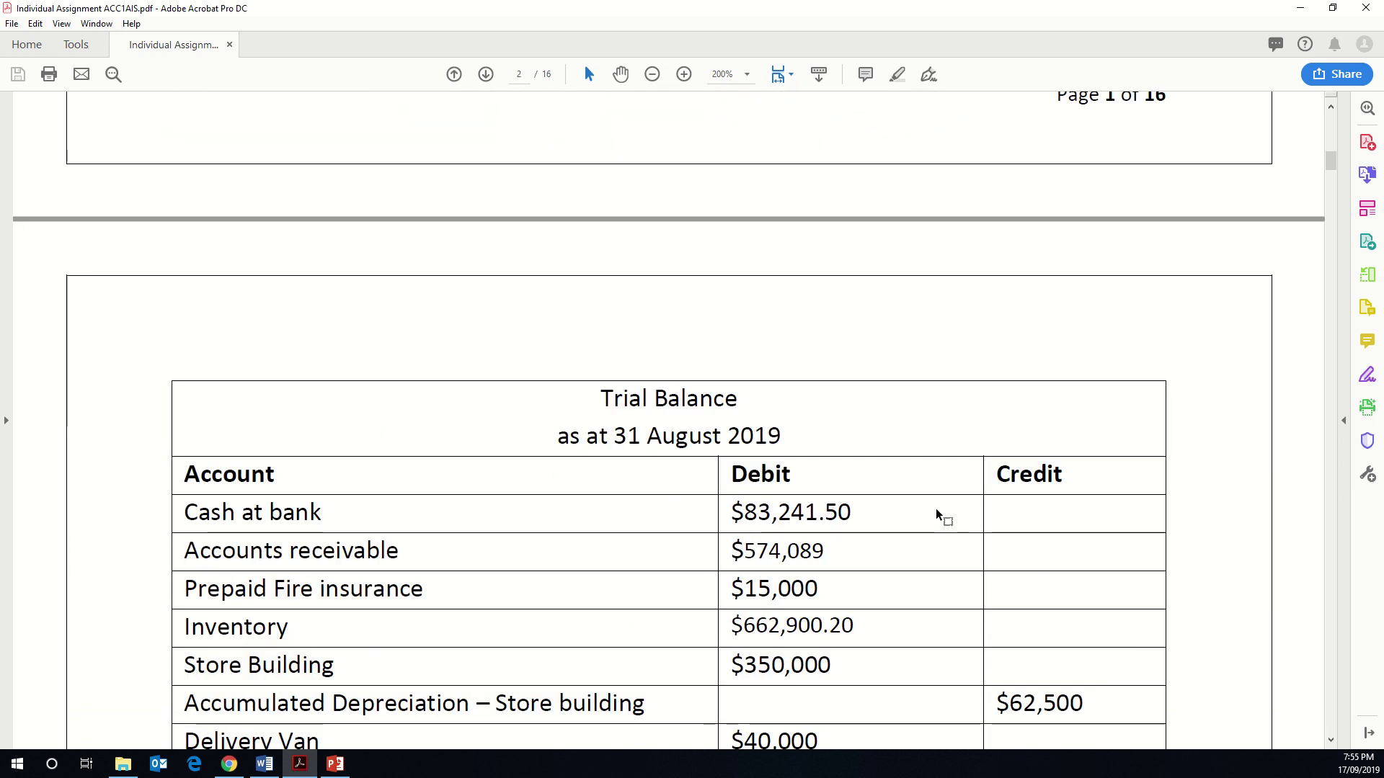
scroll(939, 516, "down", 14)
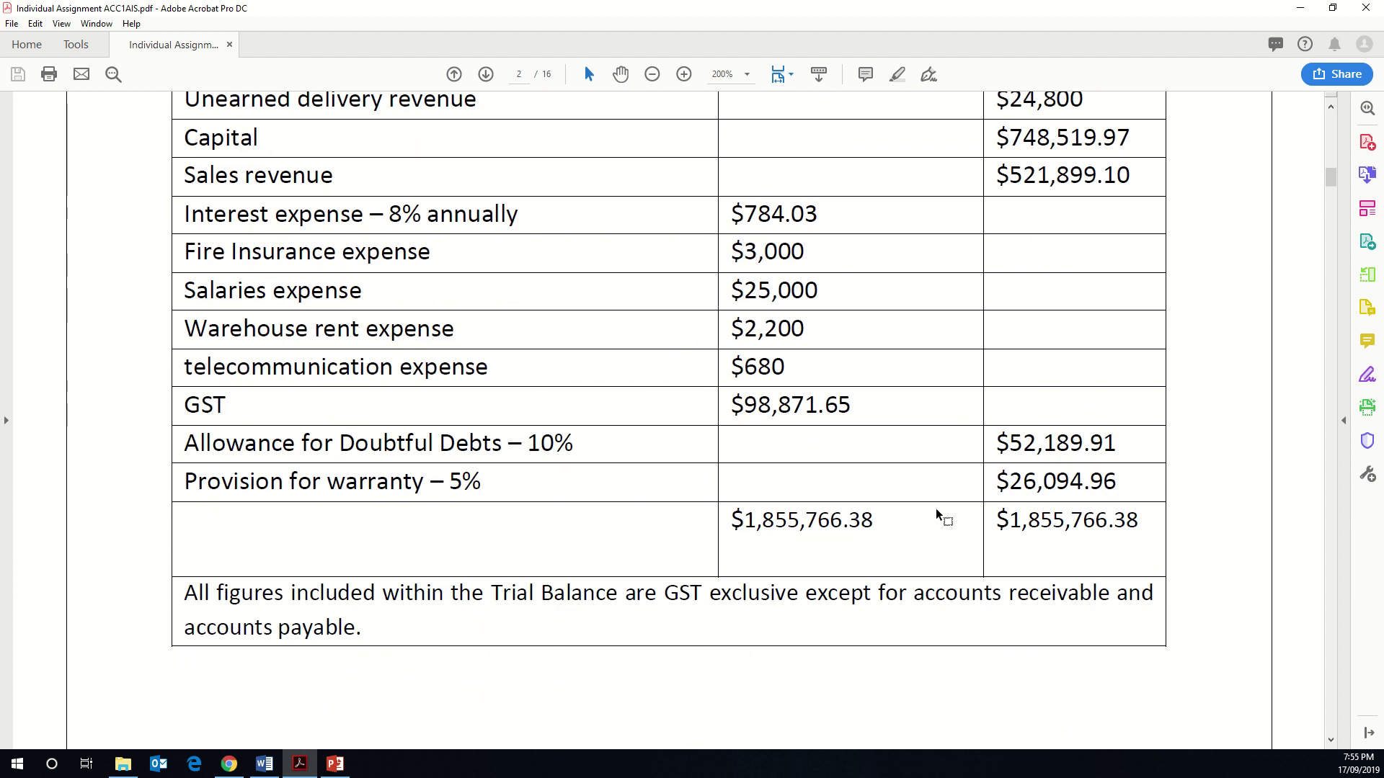
scroll(938, 516, "down", 6)
scroll(937, 516, "up", 7)
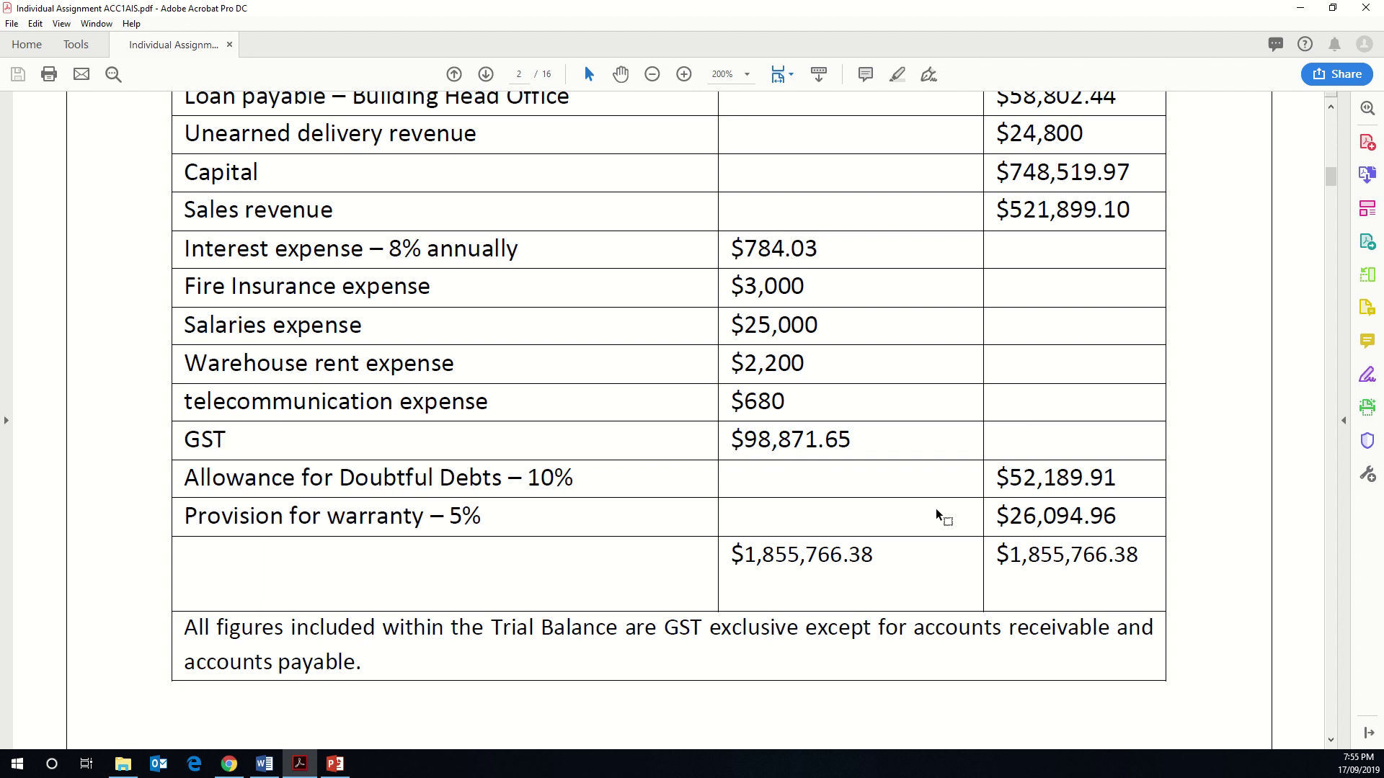
scroll(939, 516, "down", 11)
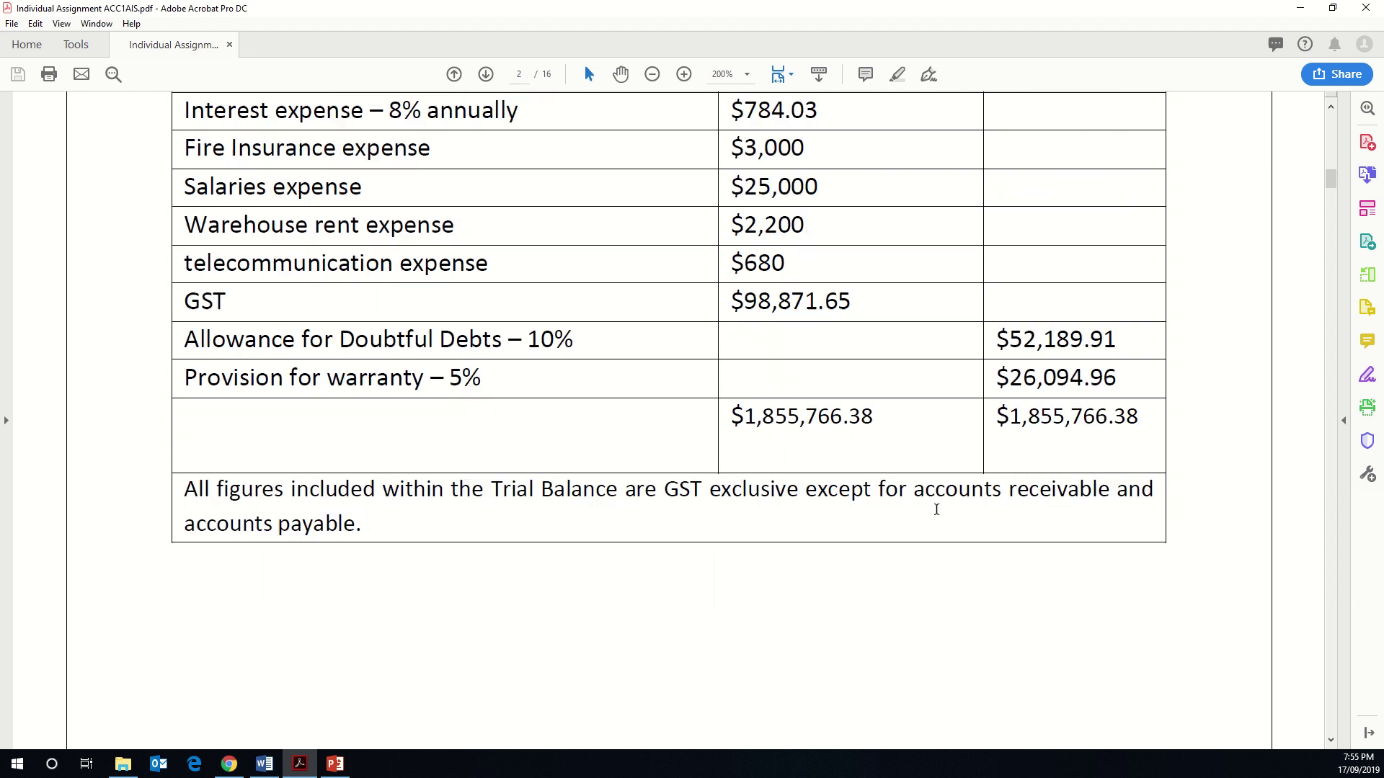
scroll(937, 516, "down", 9)
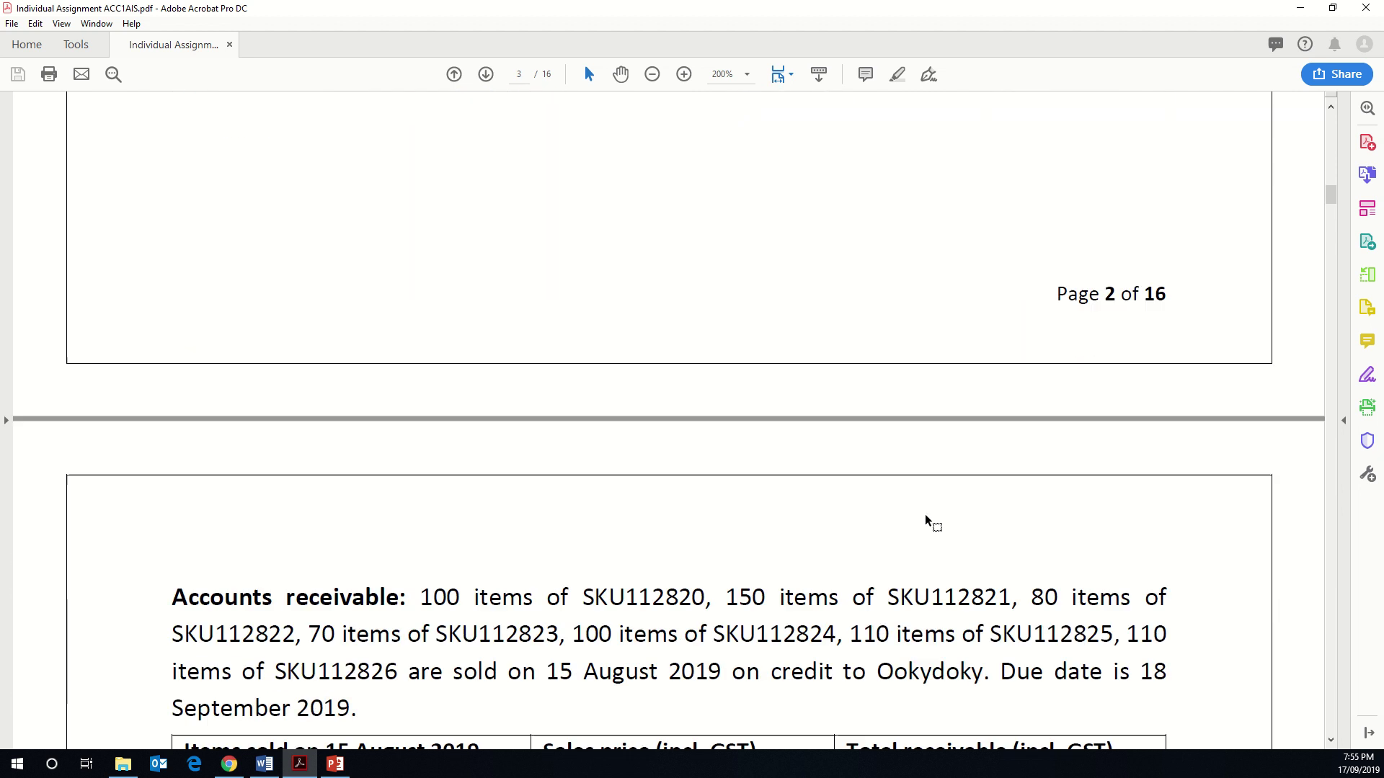
scroll(927, 520, "down", 2)
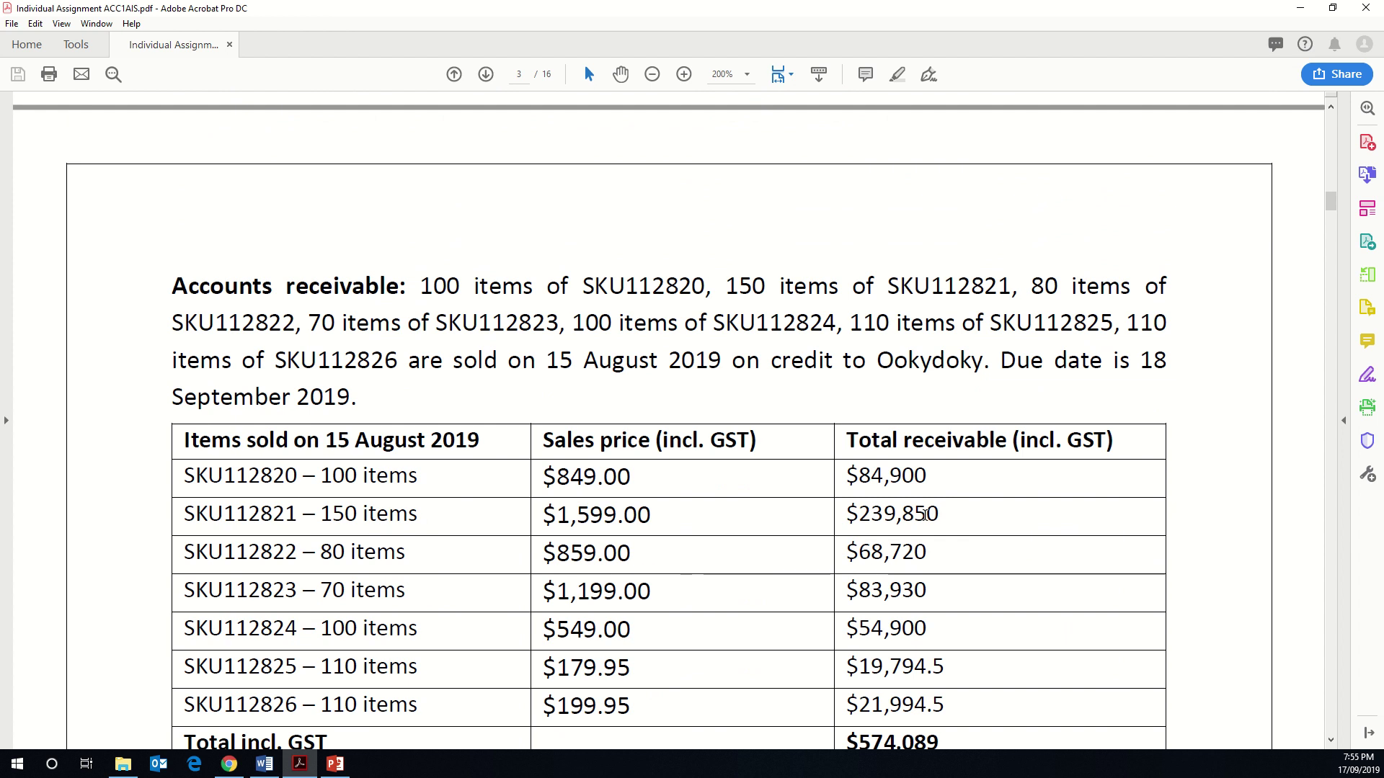
Return to the trial balance and select the accounts receivable and accounts payable balances in turn
scroll(925, 517, "up", 11)
scroll(925, 519, "up", 15)
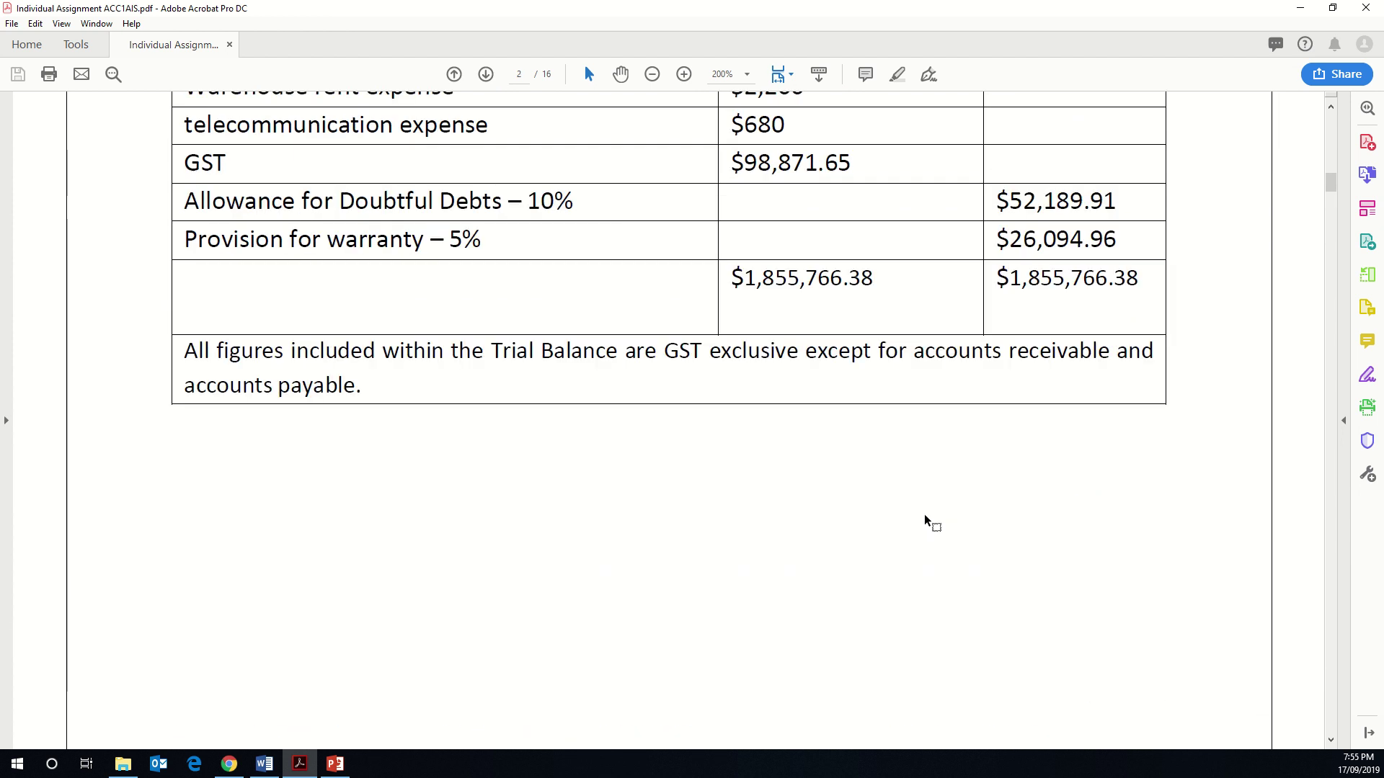
scroll(925, 520, "up", 3)
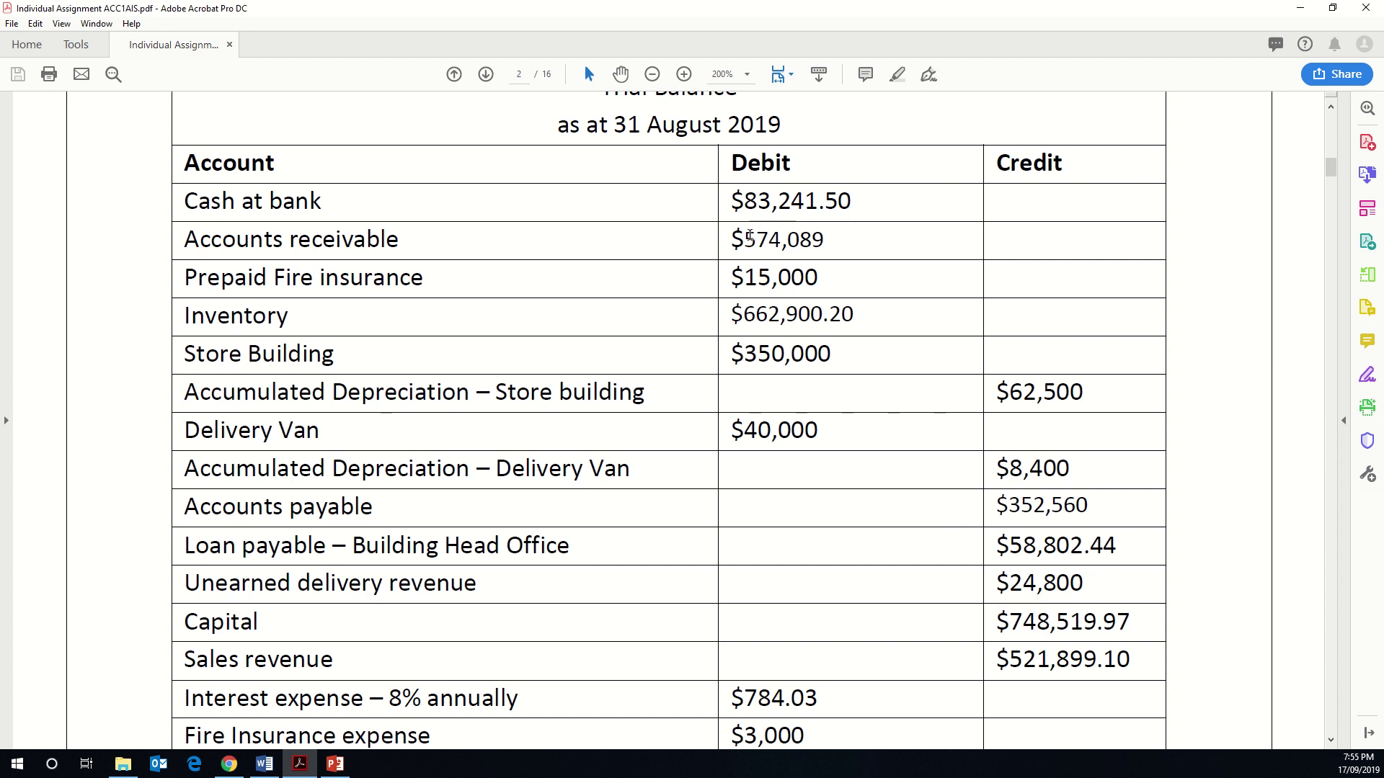
left_click_drag(729, 239, 840, 240)
left_click(839, 240)
left_click_drag(996, 505, 1095, 496)
left_click(1095, 496)
Examine the accounts receivable breakdown on page 3, selecting its total including GST and the customer Ookydoky
scroll(1096, 496, "down", 5)
scroll(1099, 495, "down", 12)
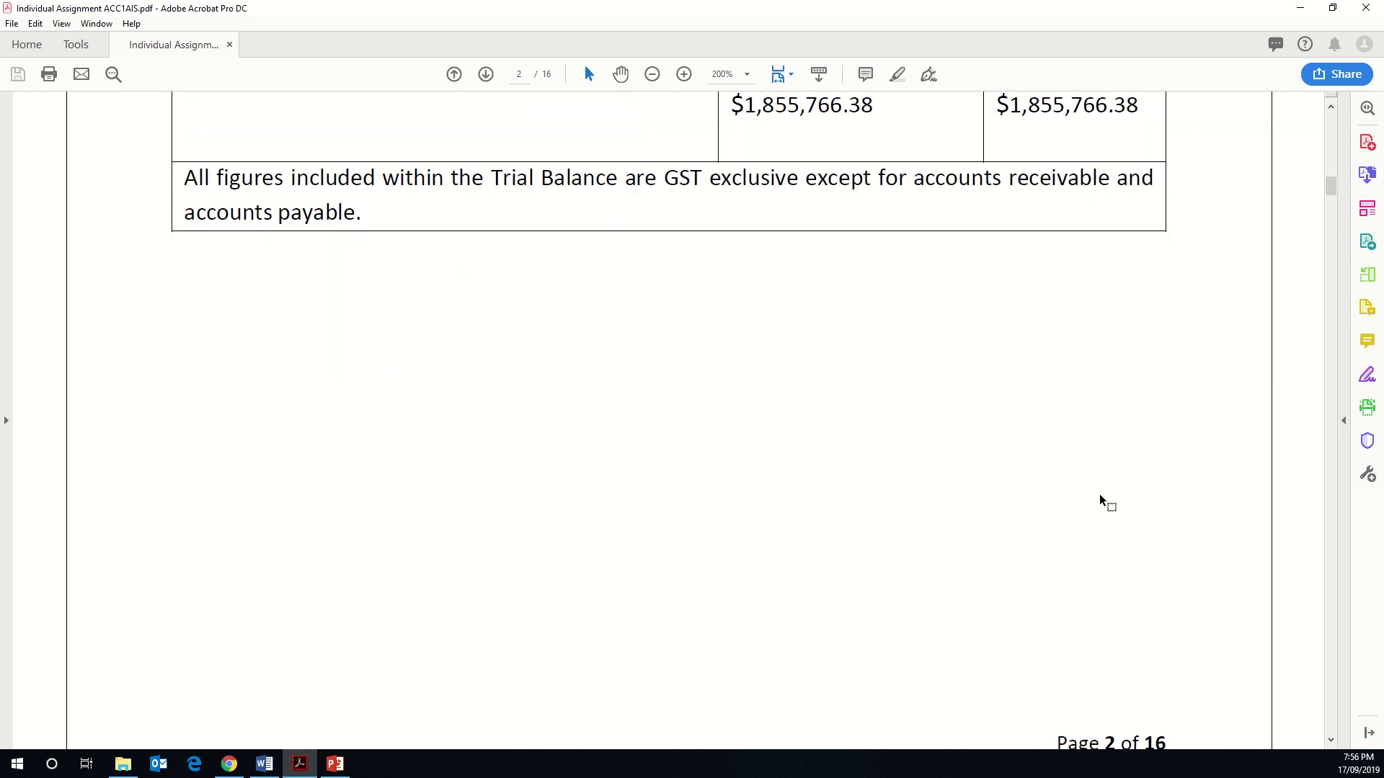
scroll(1100, 495, "down", 4)
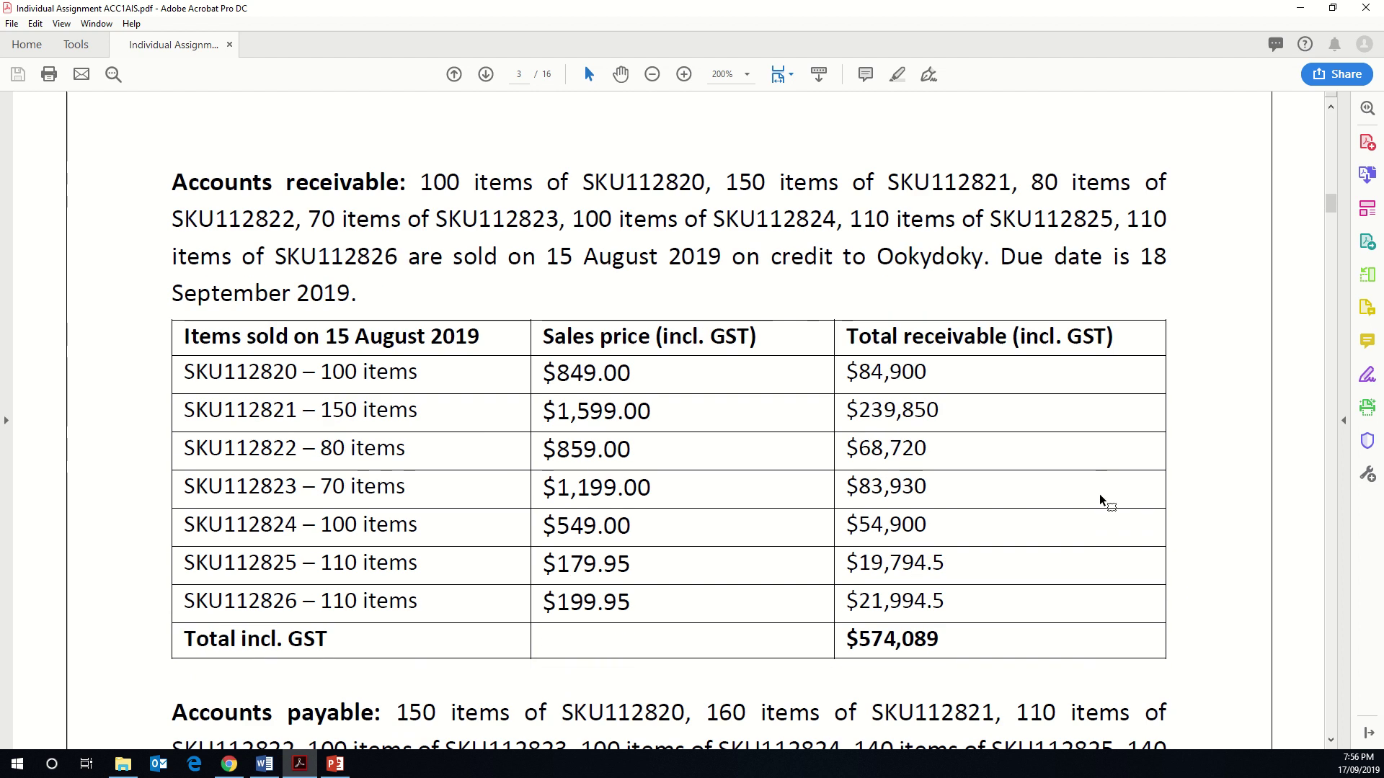
left_click_drag(848, 638, 939, 641)
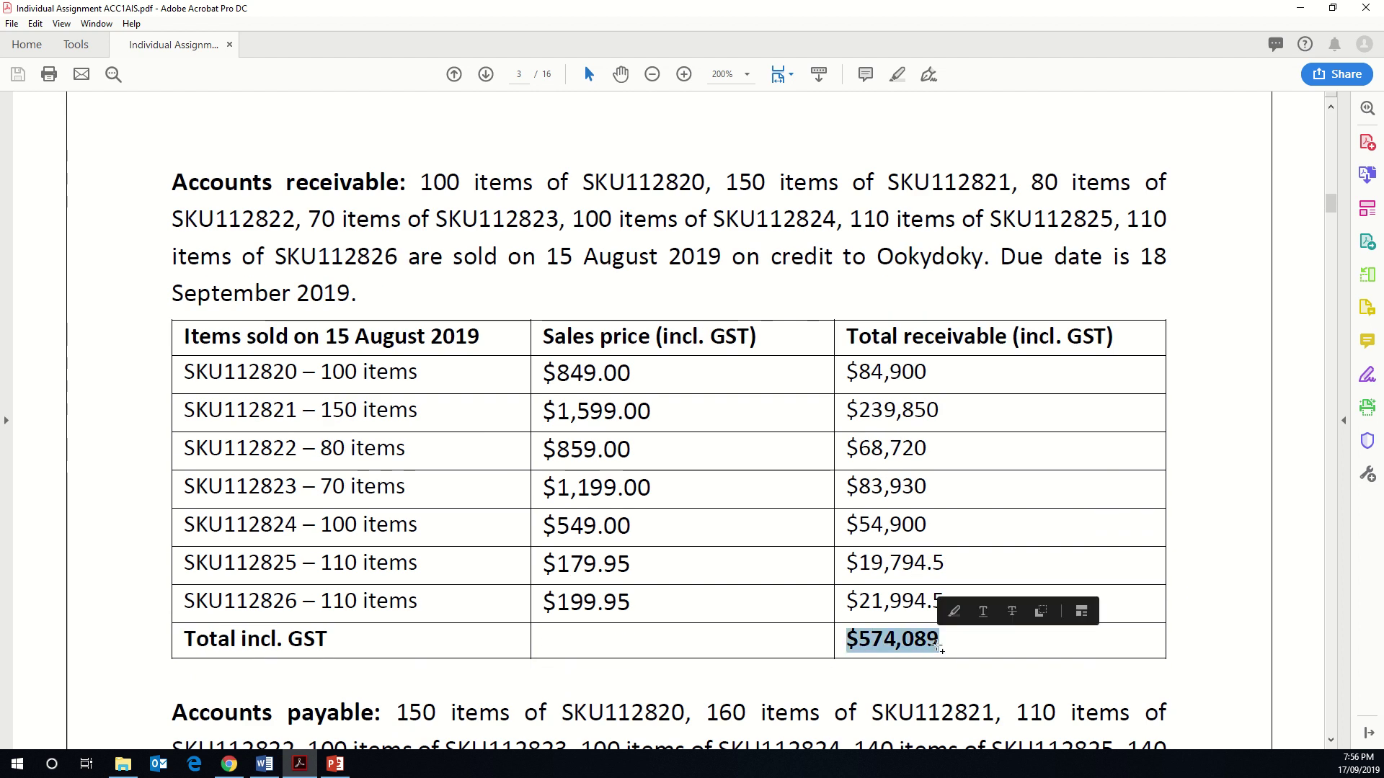
left_click(955, 651)
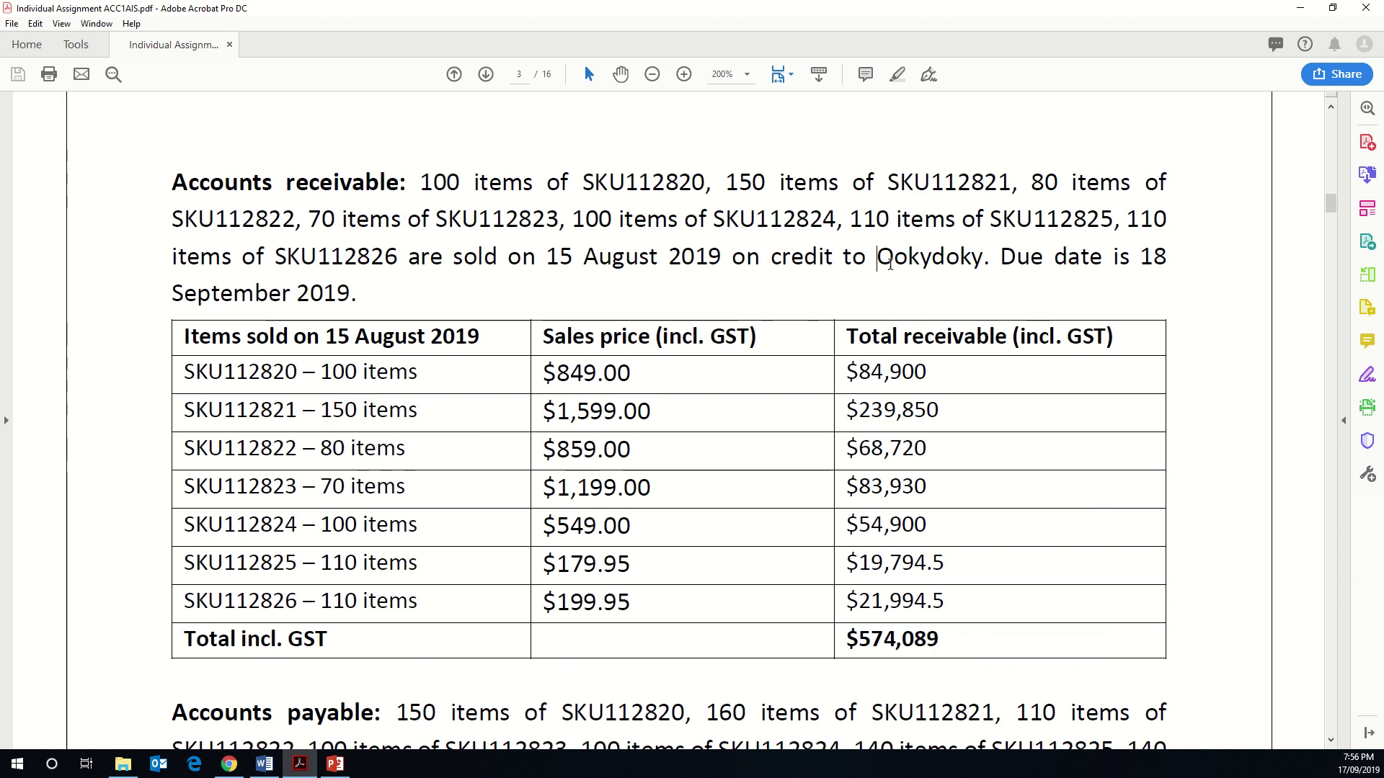
left_click_drag(878, 257, 983, 259)
left_click(982, 258)
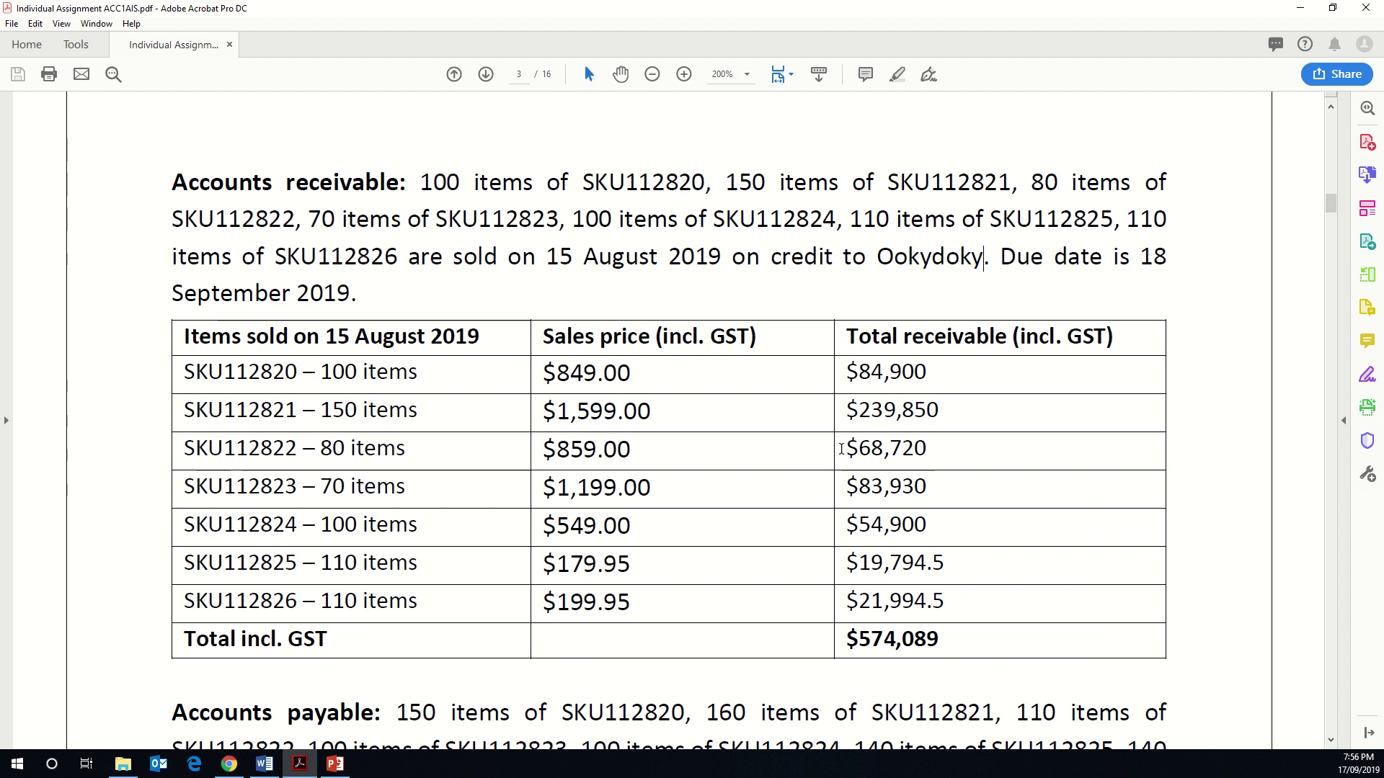
Examine the accounts payable breakdown, selecting its total including GST and the supplier Wonder Workshop
scroll(841, 449, "down", 4)
scroll(841, 449, "down", 3)
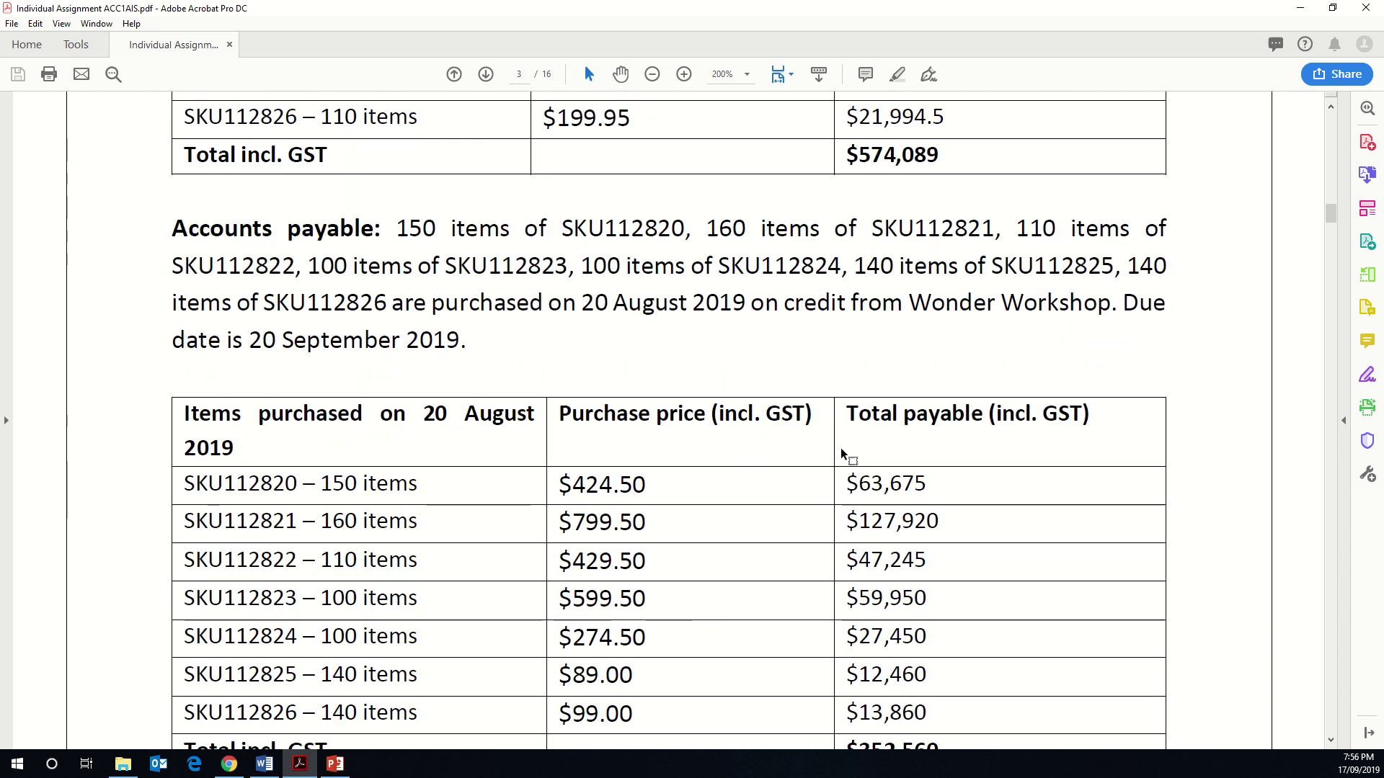
scroll(842, 454, "down", 2)
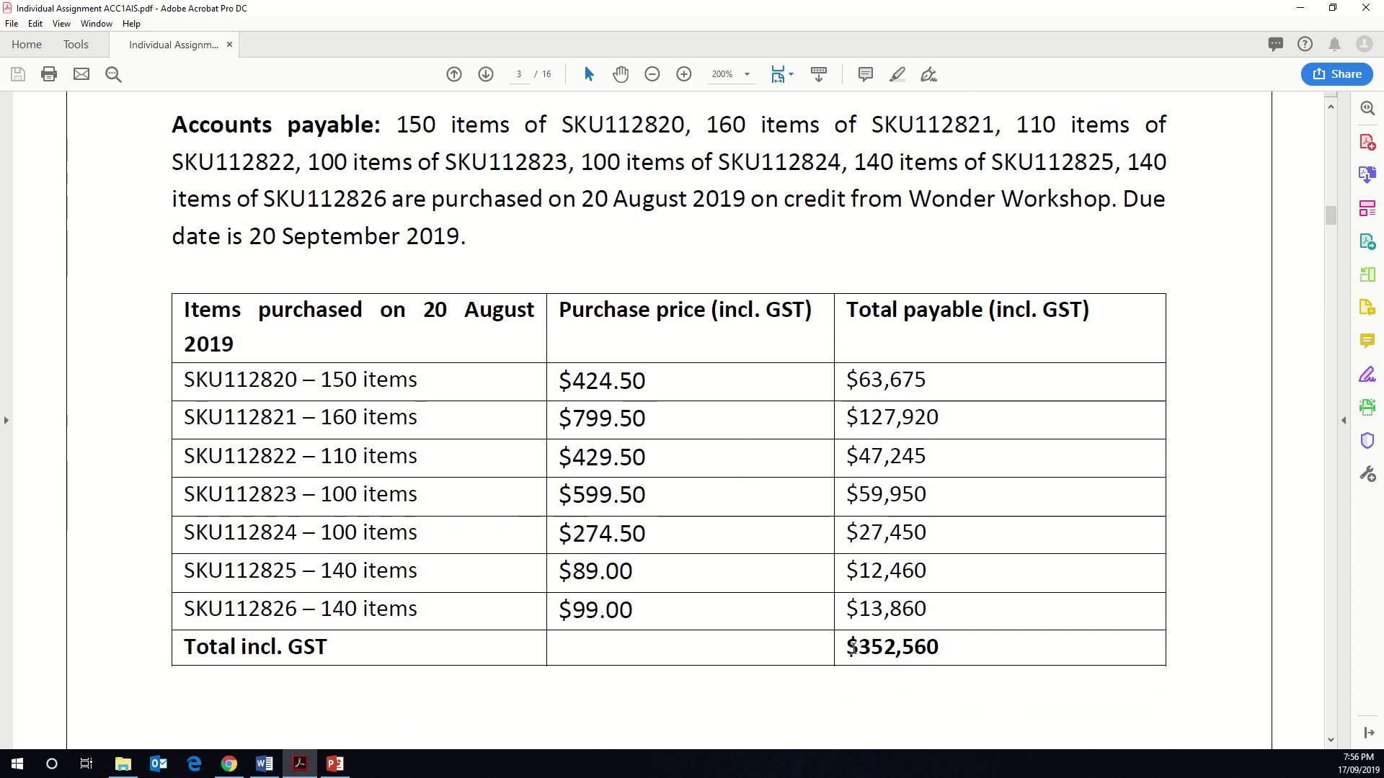
left_click_drag(846, 649, 940, 649)
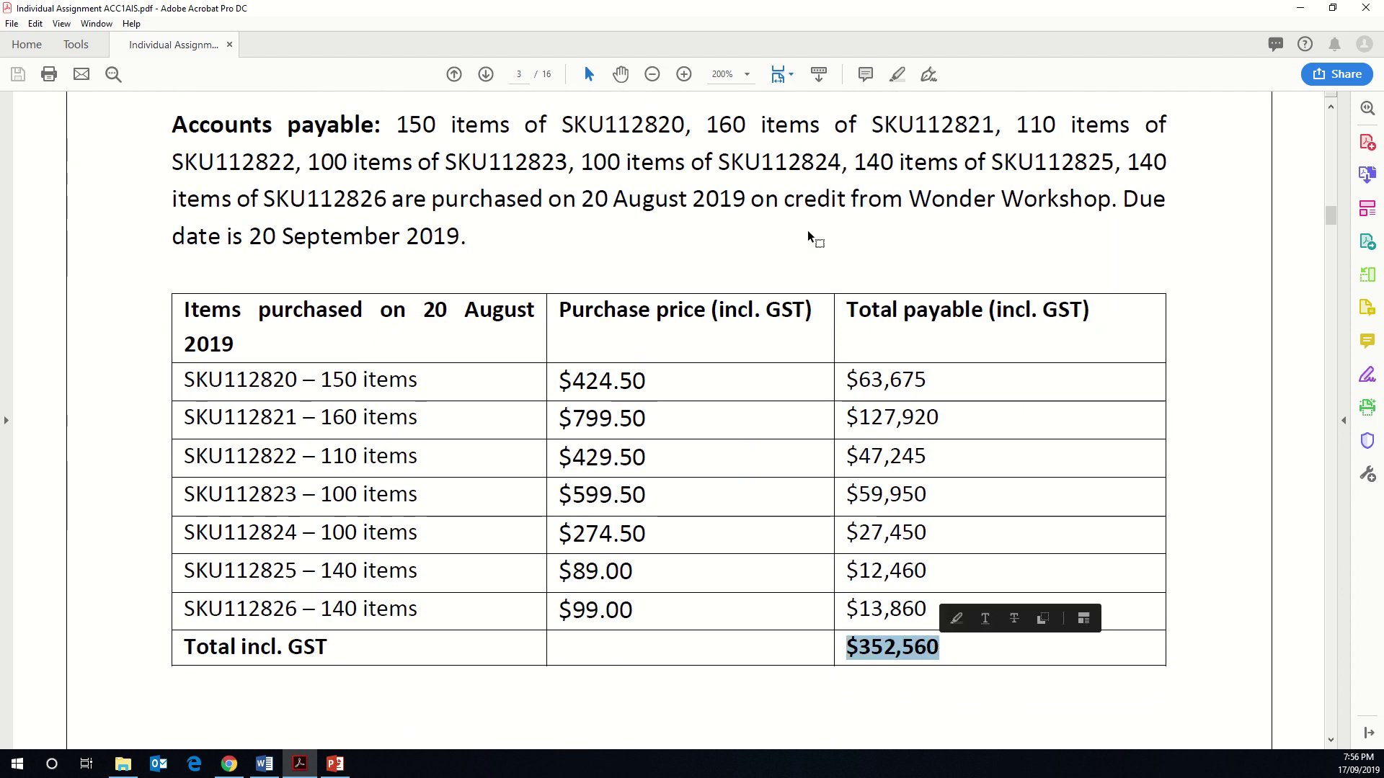
scroll(801, 249, "up", 1)
left_click_drag(909, 268, 1078, 263)
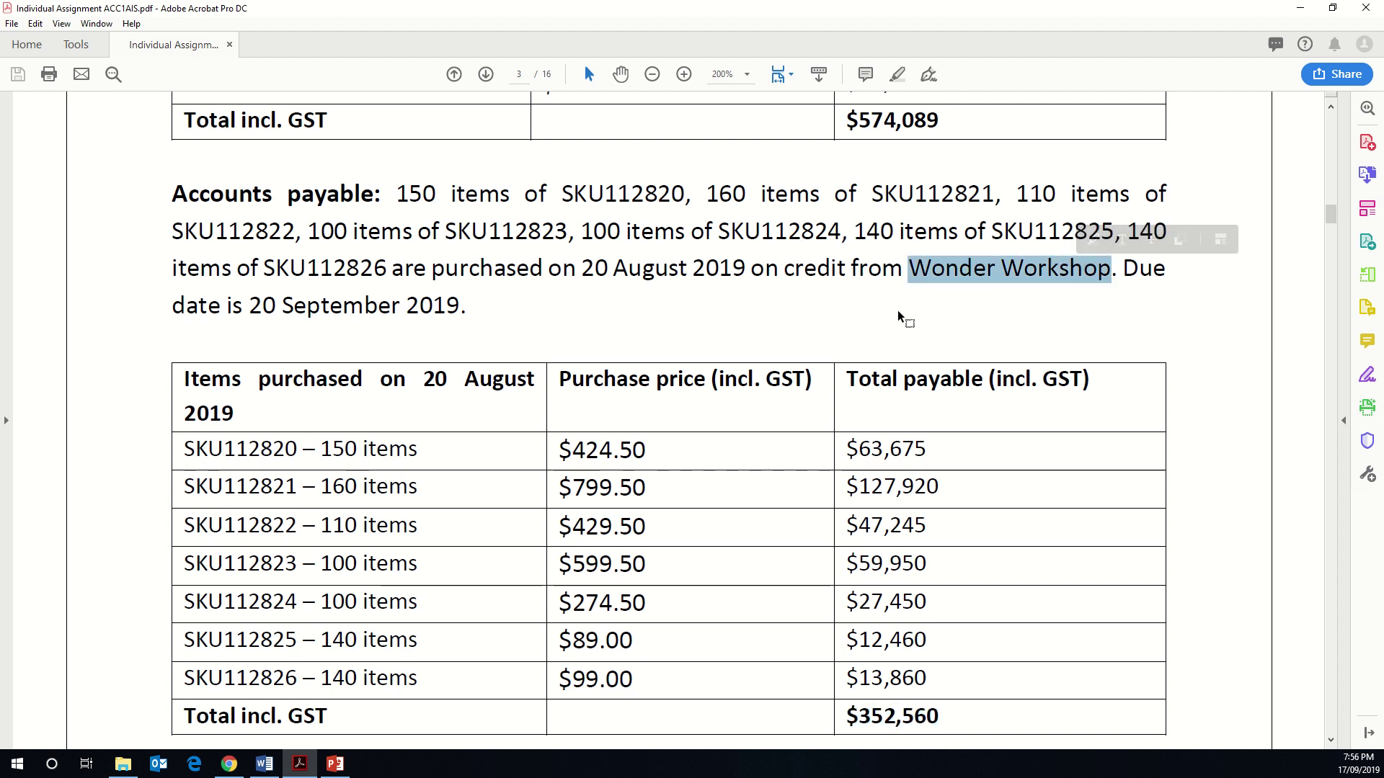
Examine the inventories on hand at 31 August 2019 on page 4, selecting the total excluding GST
scroll(901, 317, "down", 9)
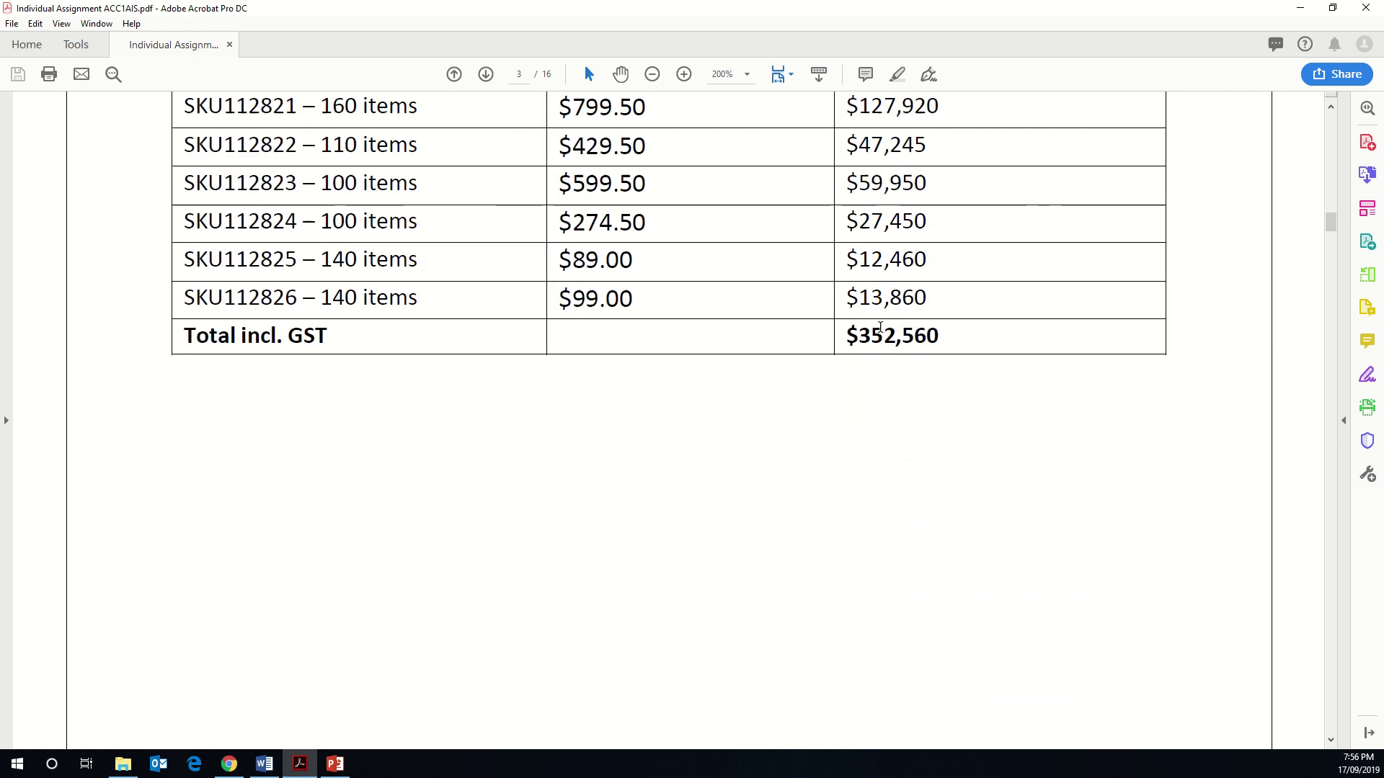
scroll(880, 331, "down", 9)
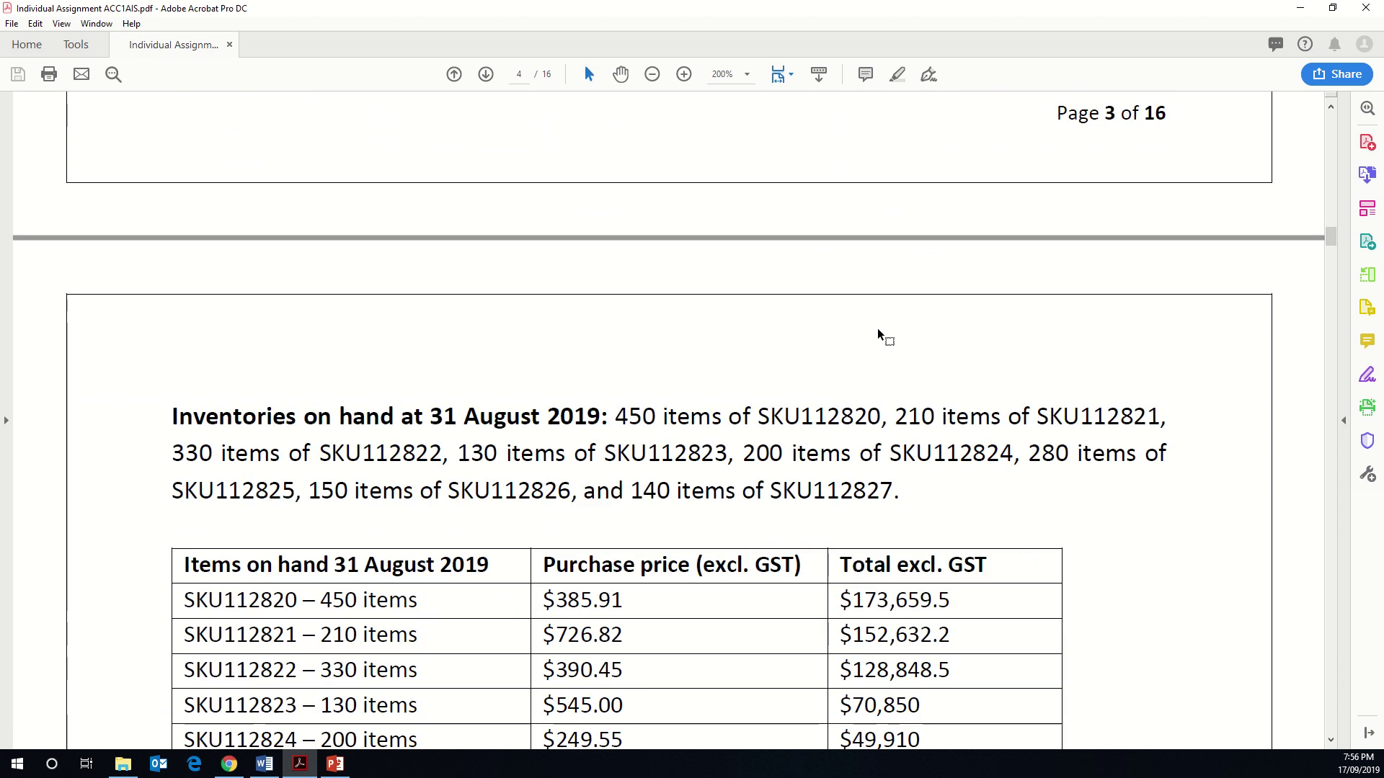
scroll(877, 330, "down", 2)
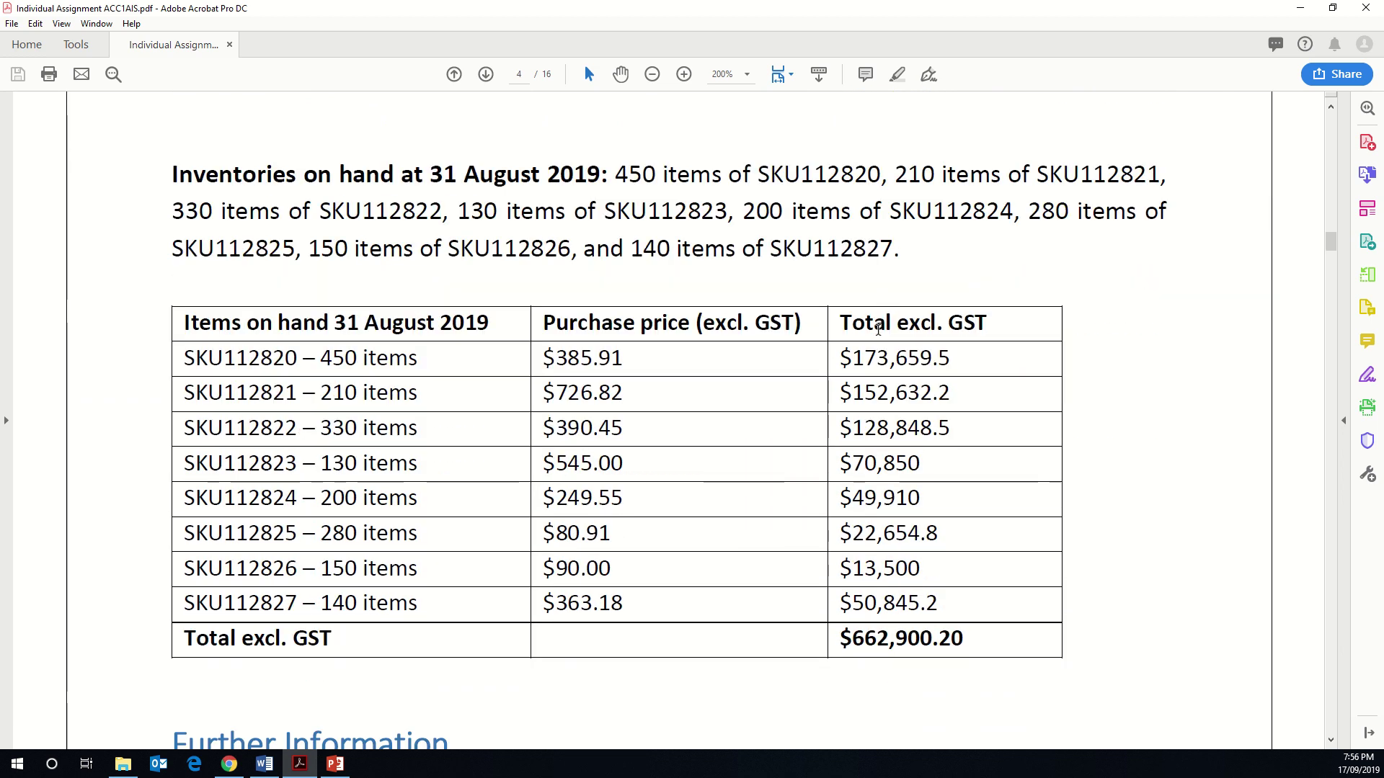
left_click_drag(964, 641, 849, 646)
left_click(856, 642)
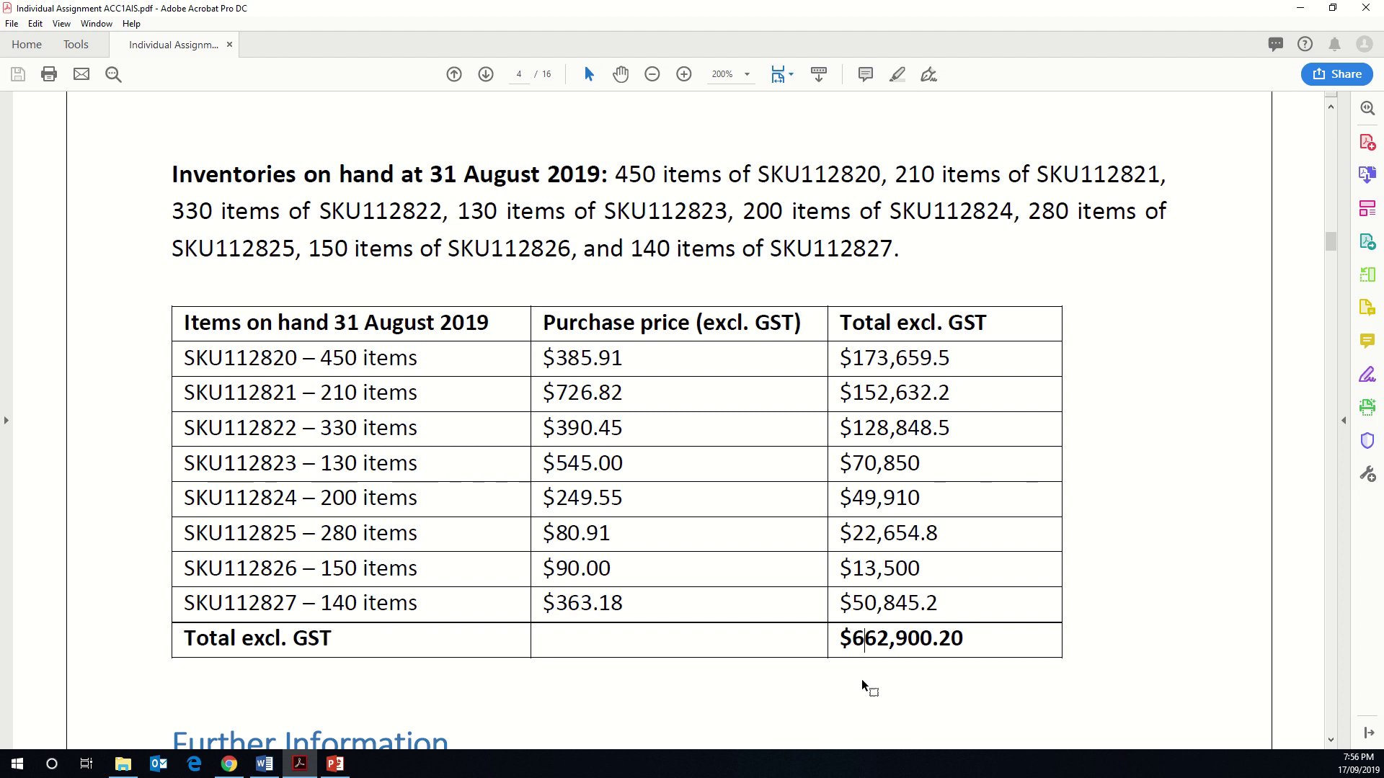
scroll(850, 635, "down", 3)
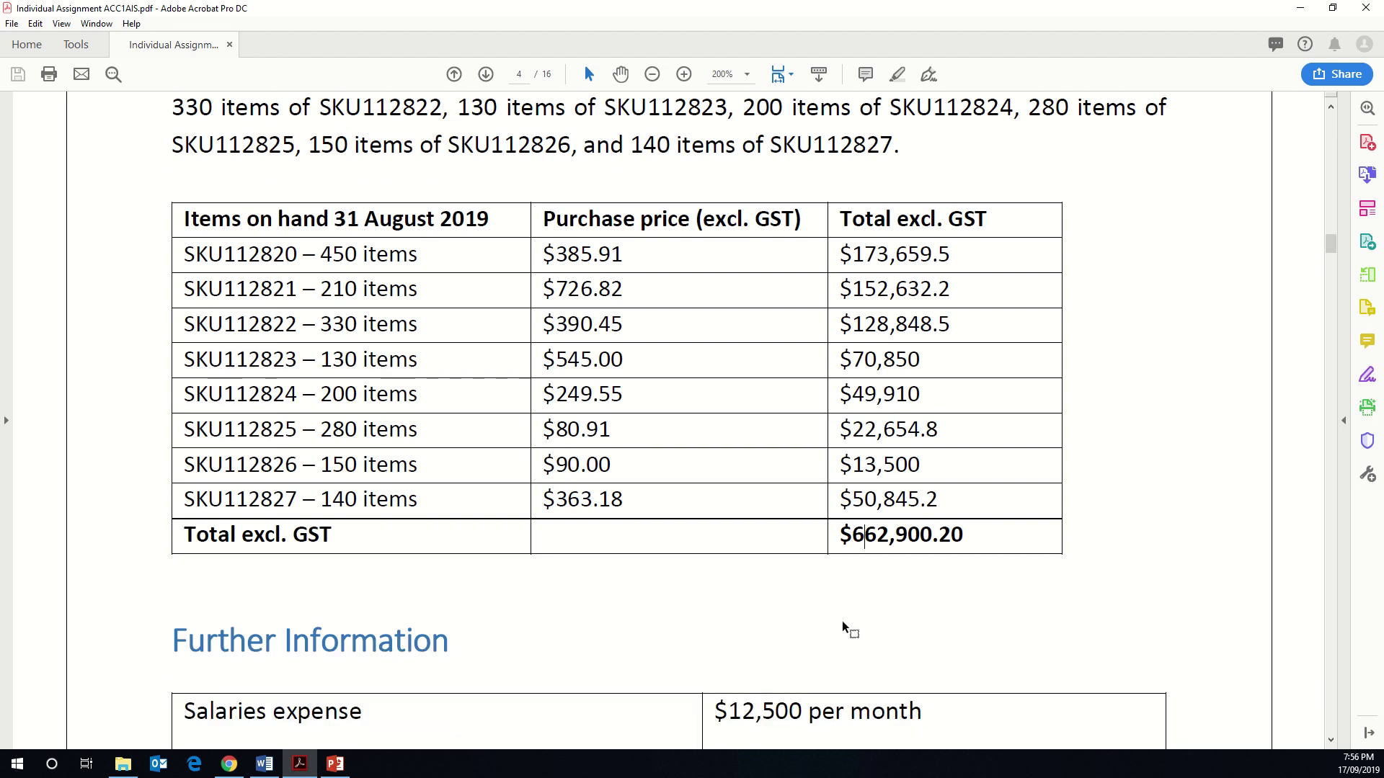
scroll(840, 627, "up", 1)
scroll(836, 642, "up", 1)
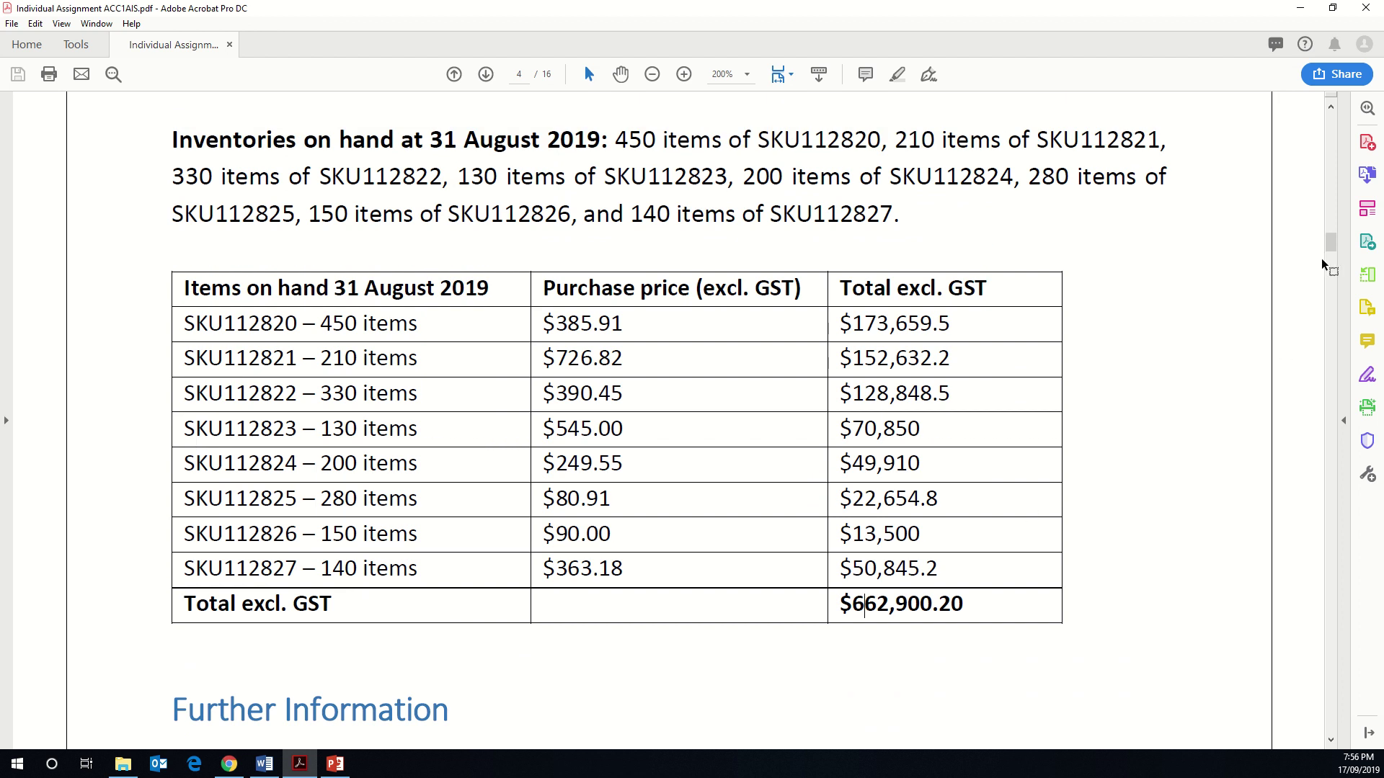
Look up the Assignment Instructions on page 15 and return to the Week 1 conversion date paragraph on page 1
left_click_drag(1337, 248, 1334, 662)
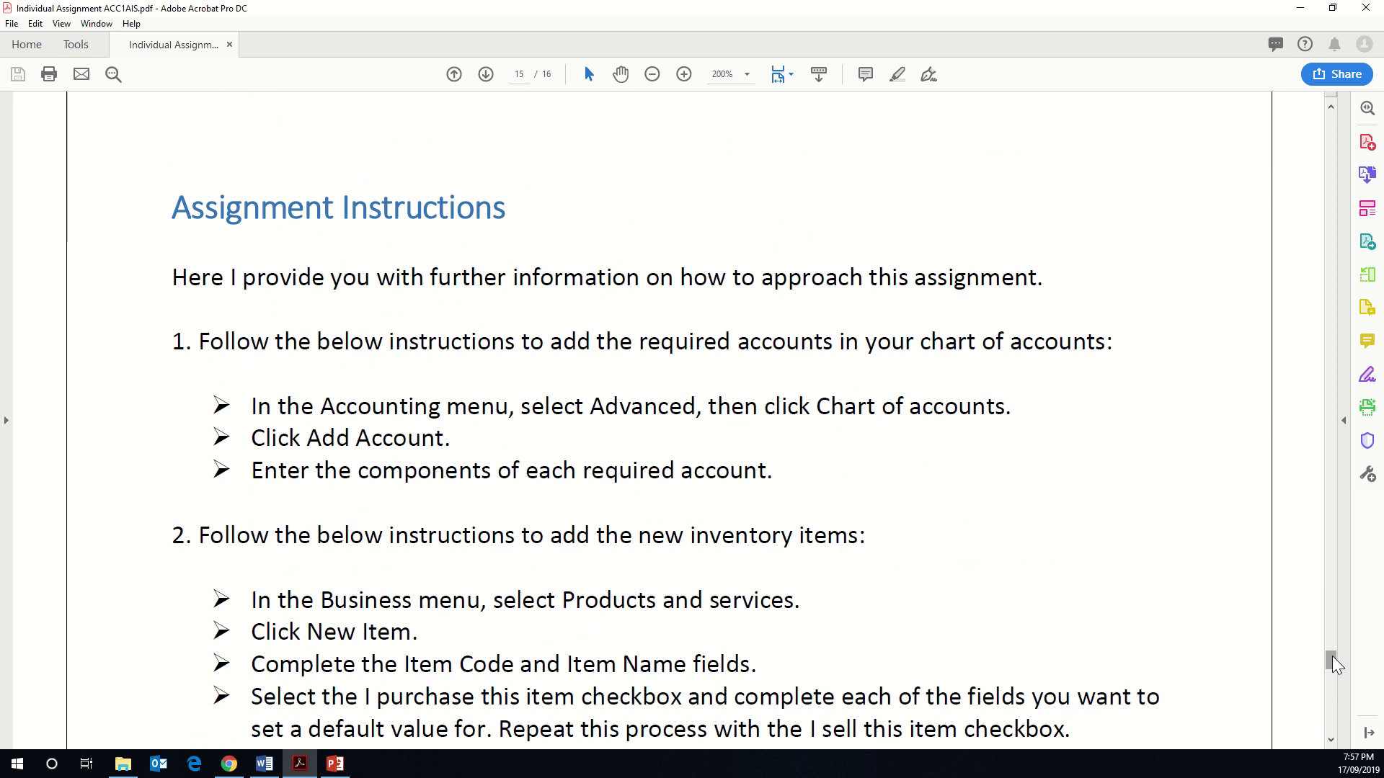
left_click_drag(1334, 664, 1355, 145)
scroll(1008, 286, "down", 5)
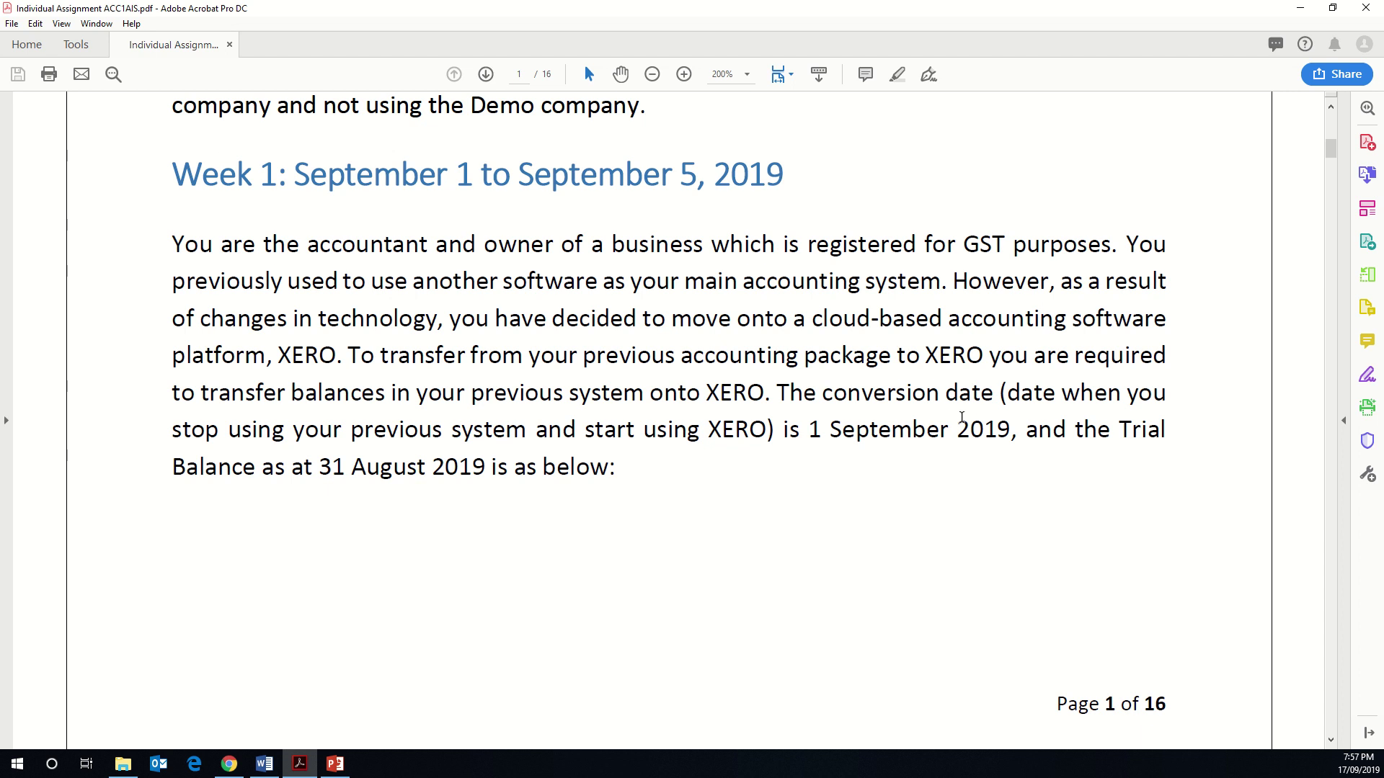
scroll(958, 426, "down", 3)
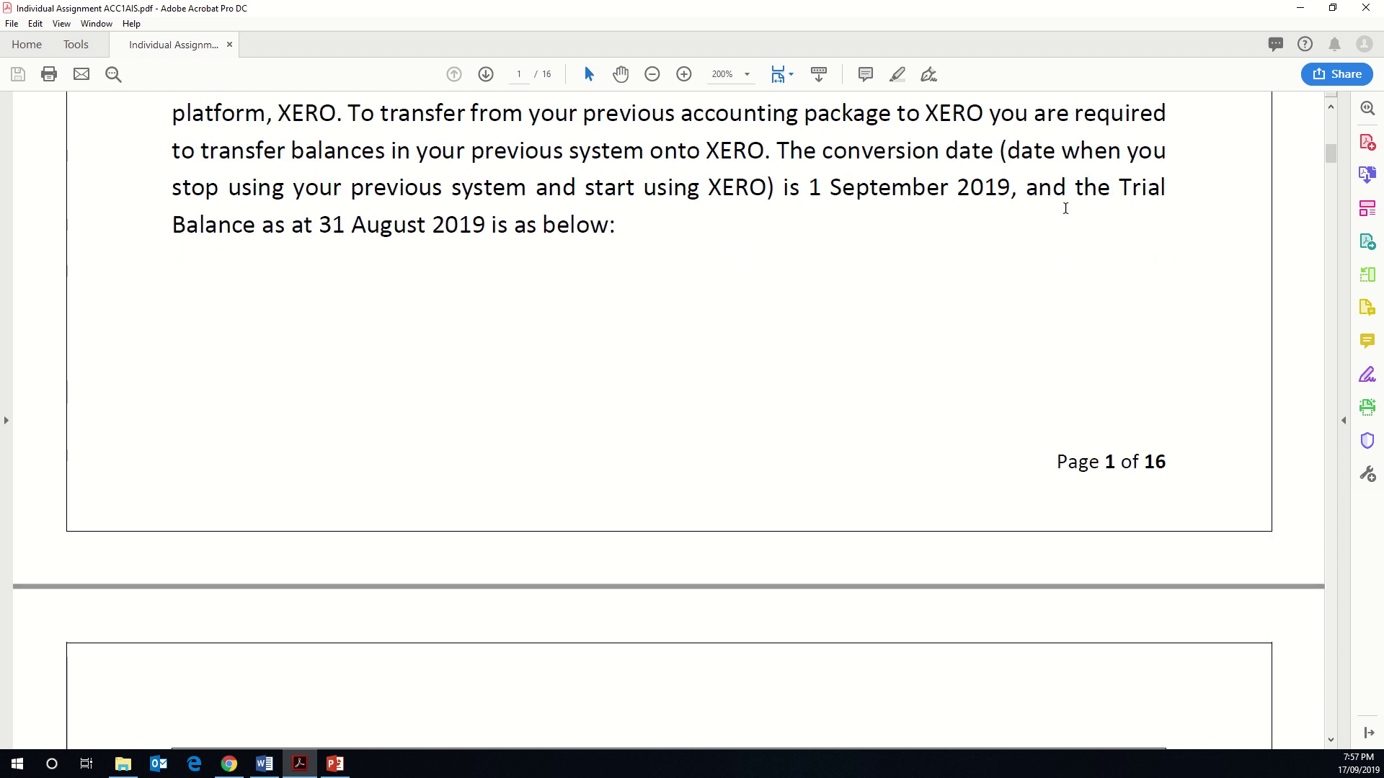
Minimise the assignment PDF to return to the DummyCo document in Word
left_click(1299, 8)
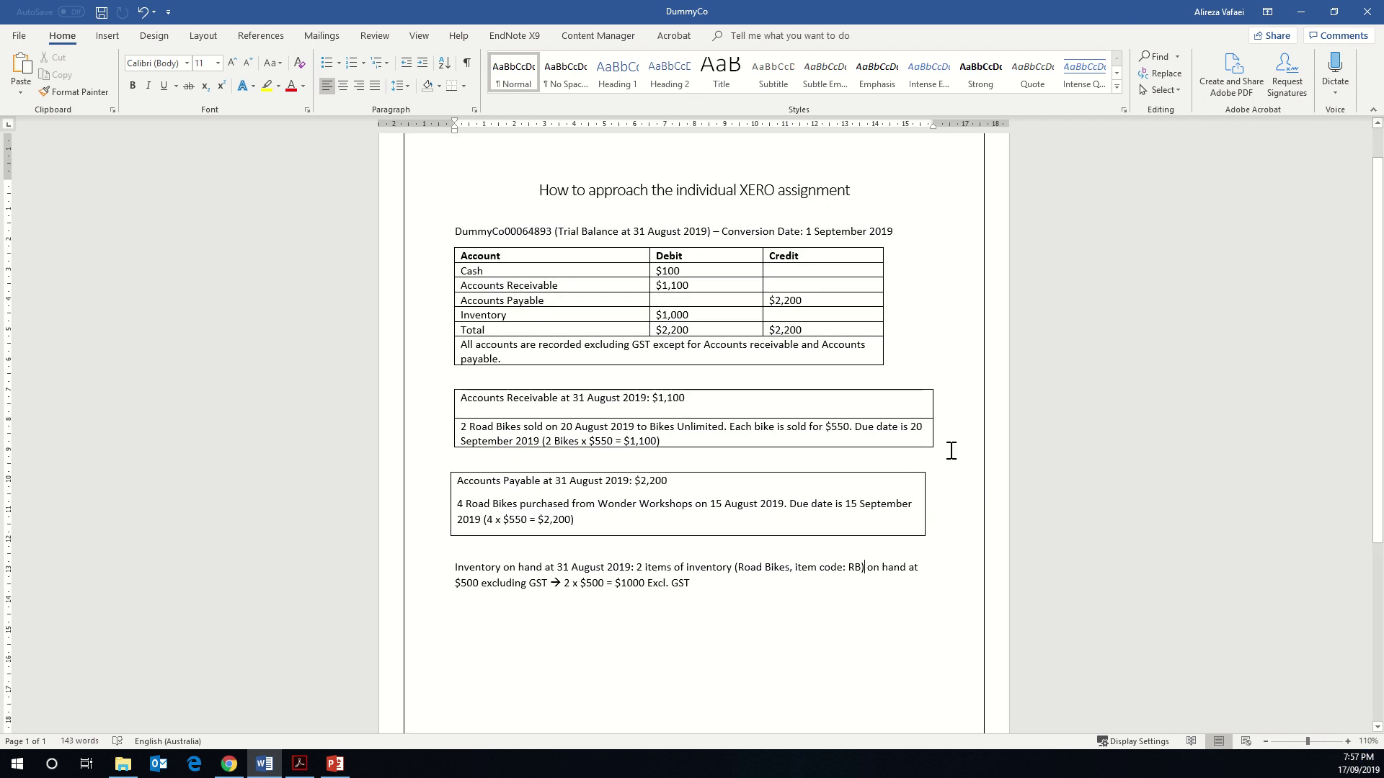
Add "incl. GST" after the $550 bike selling price in the Accounts Receivable description
scroll(951, 449, "up", 1)
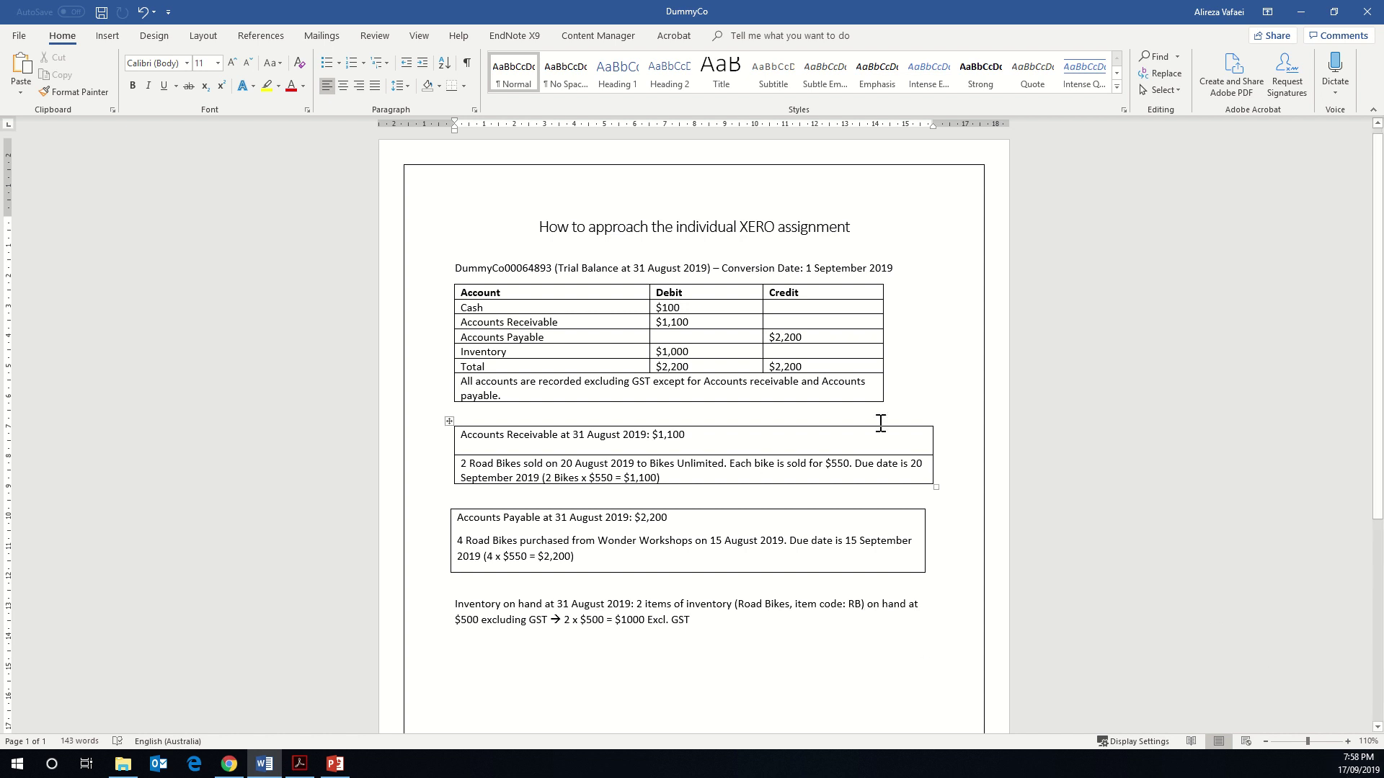
left_click(851, 463)
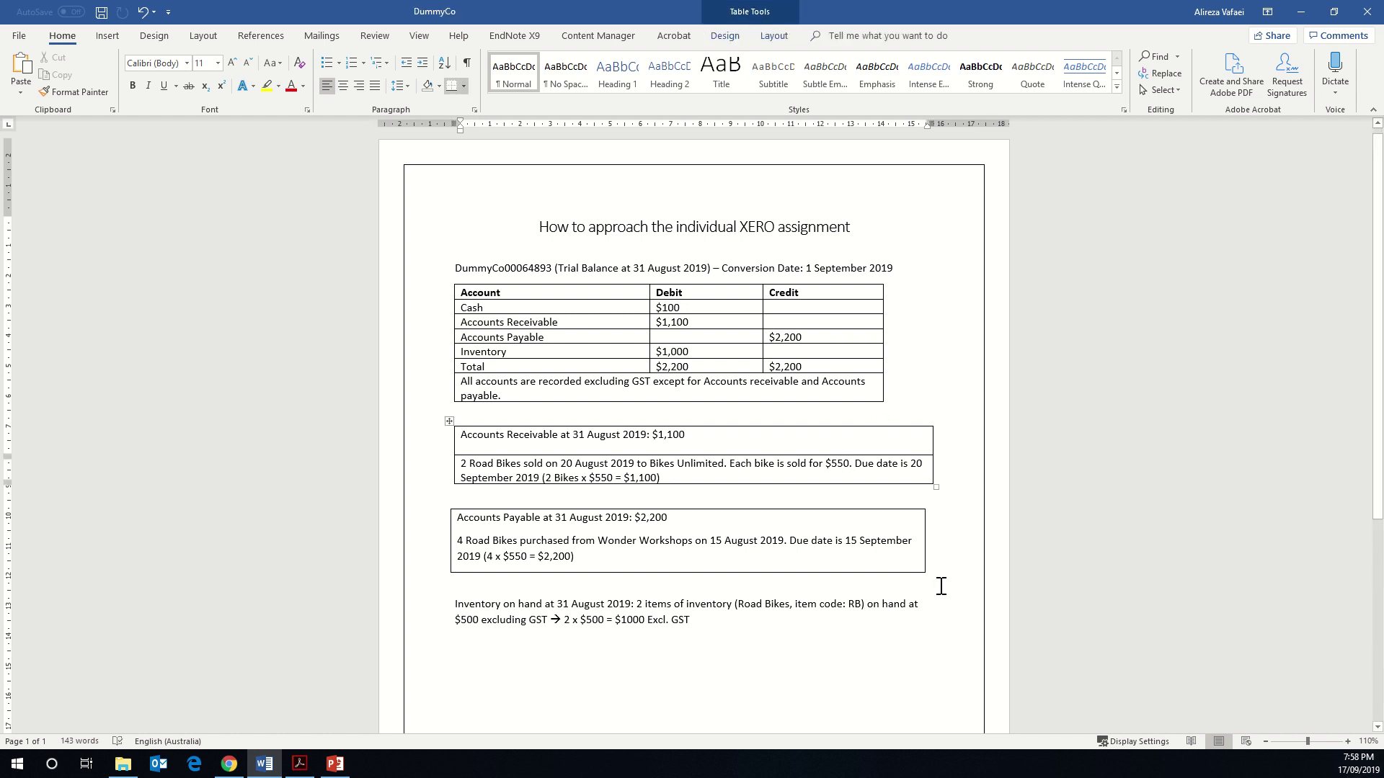
type("incl. GS")
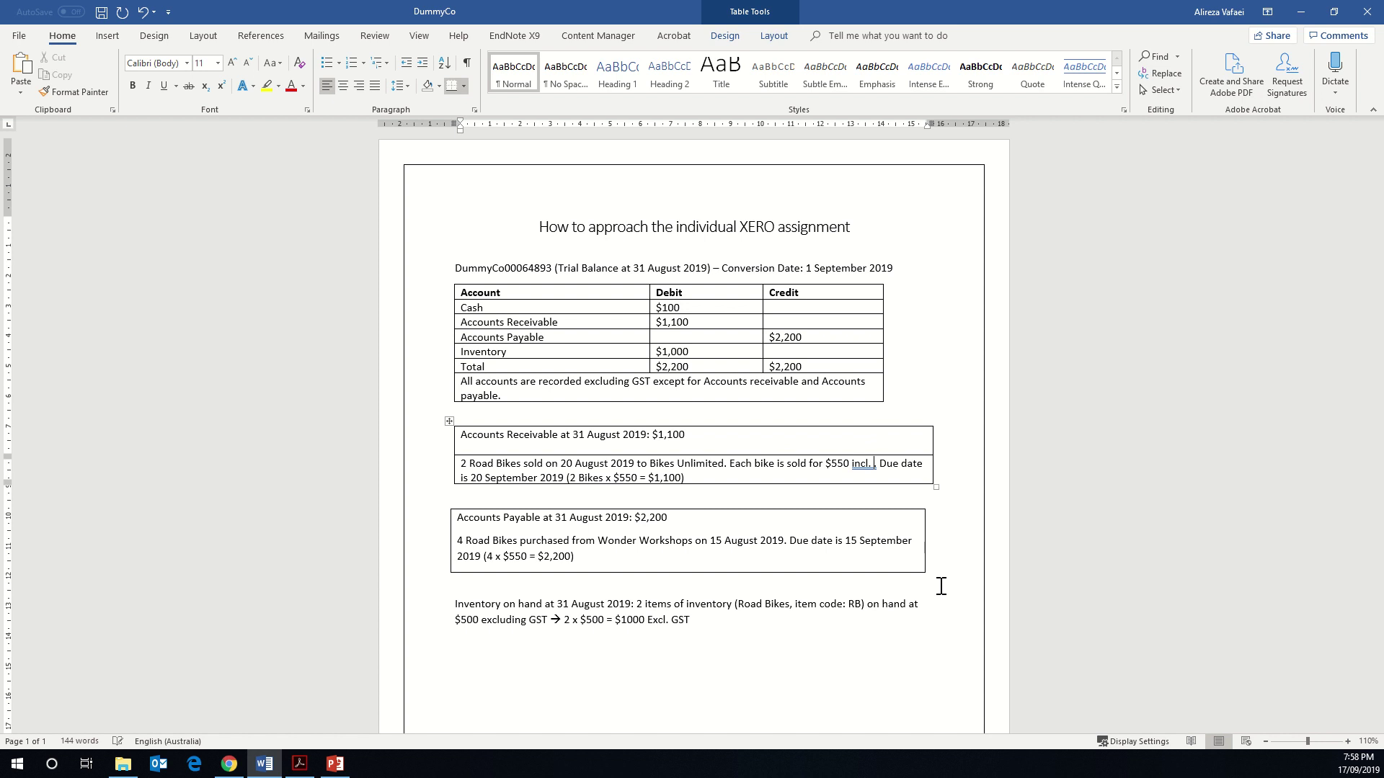
type("T")
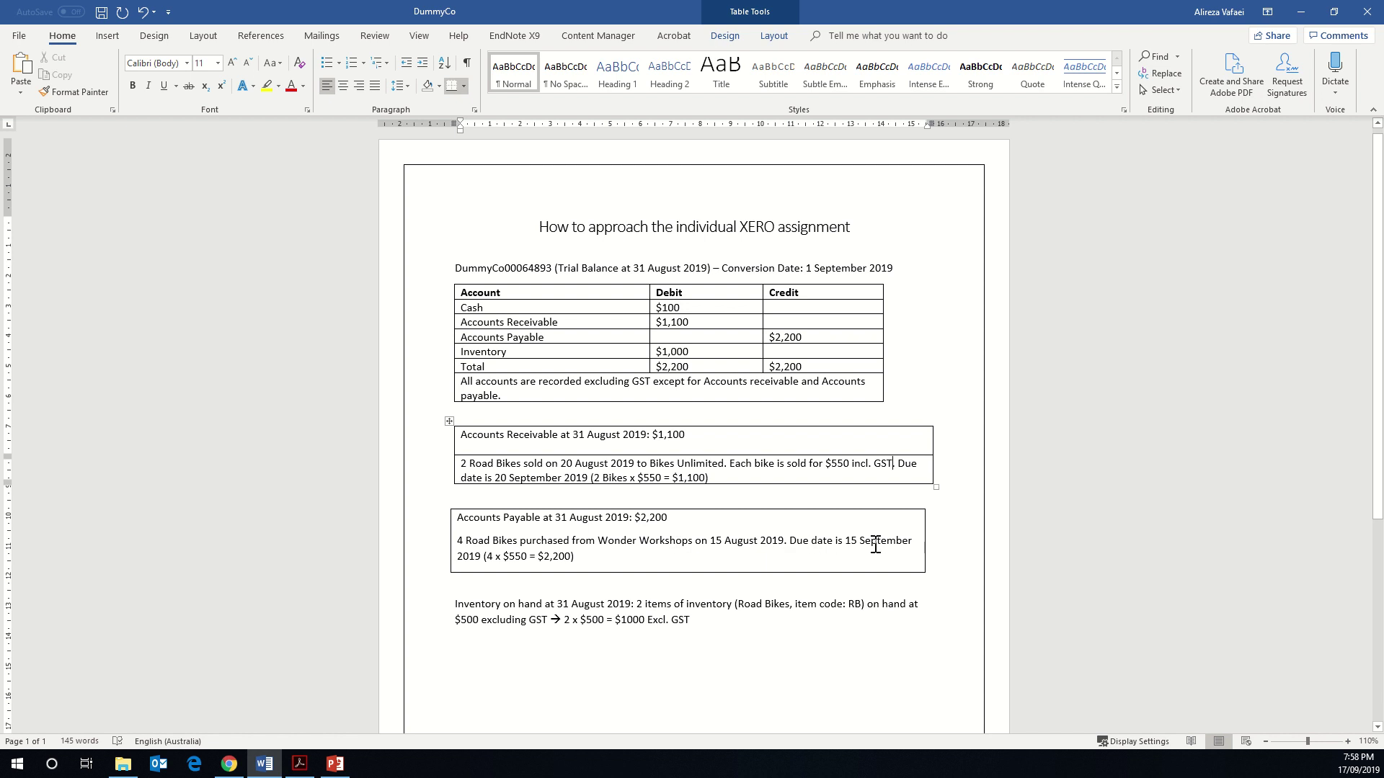
Add "incl. GST" after $550 in the Accounts Payable calculation for the four Road Bikes
left_click(528, 557)
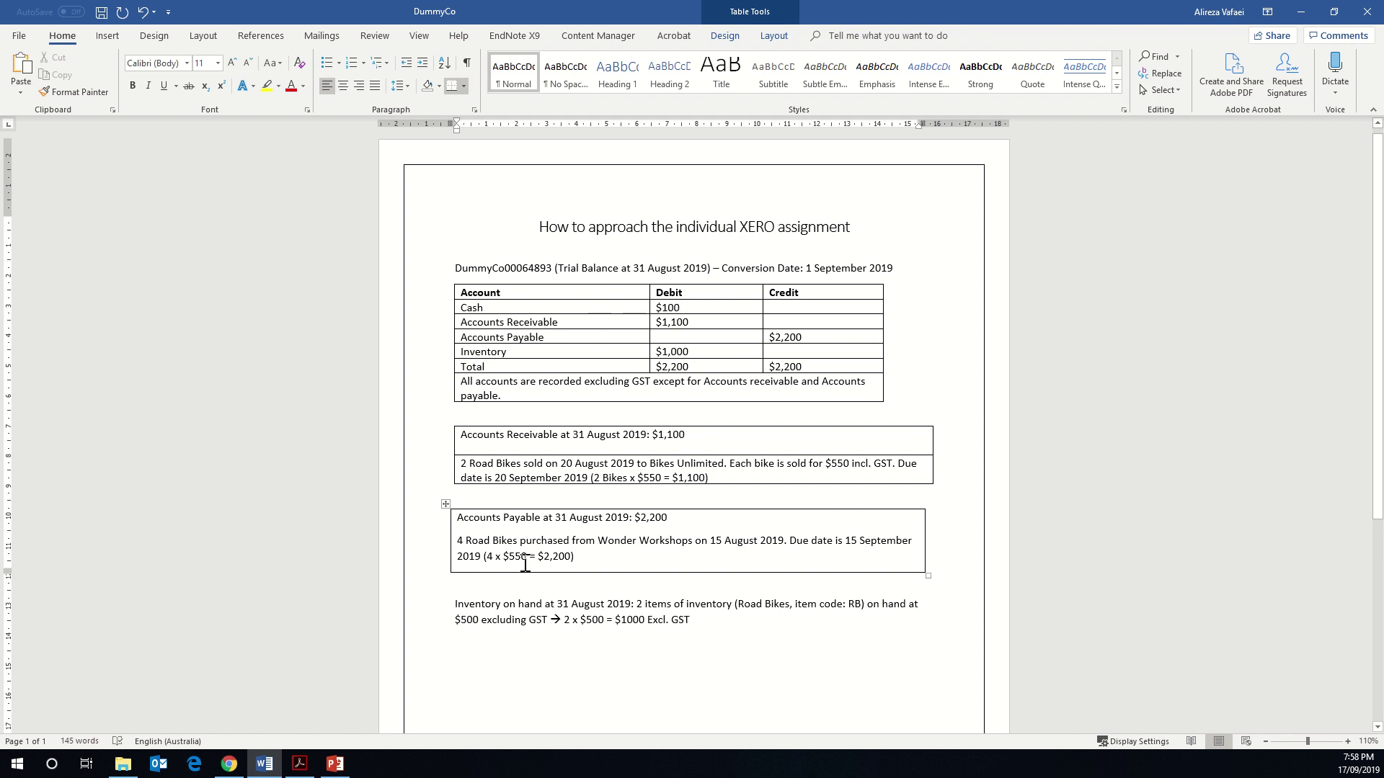
type("Incl")
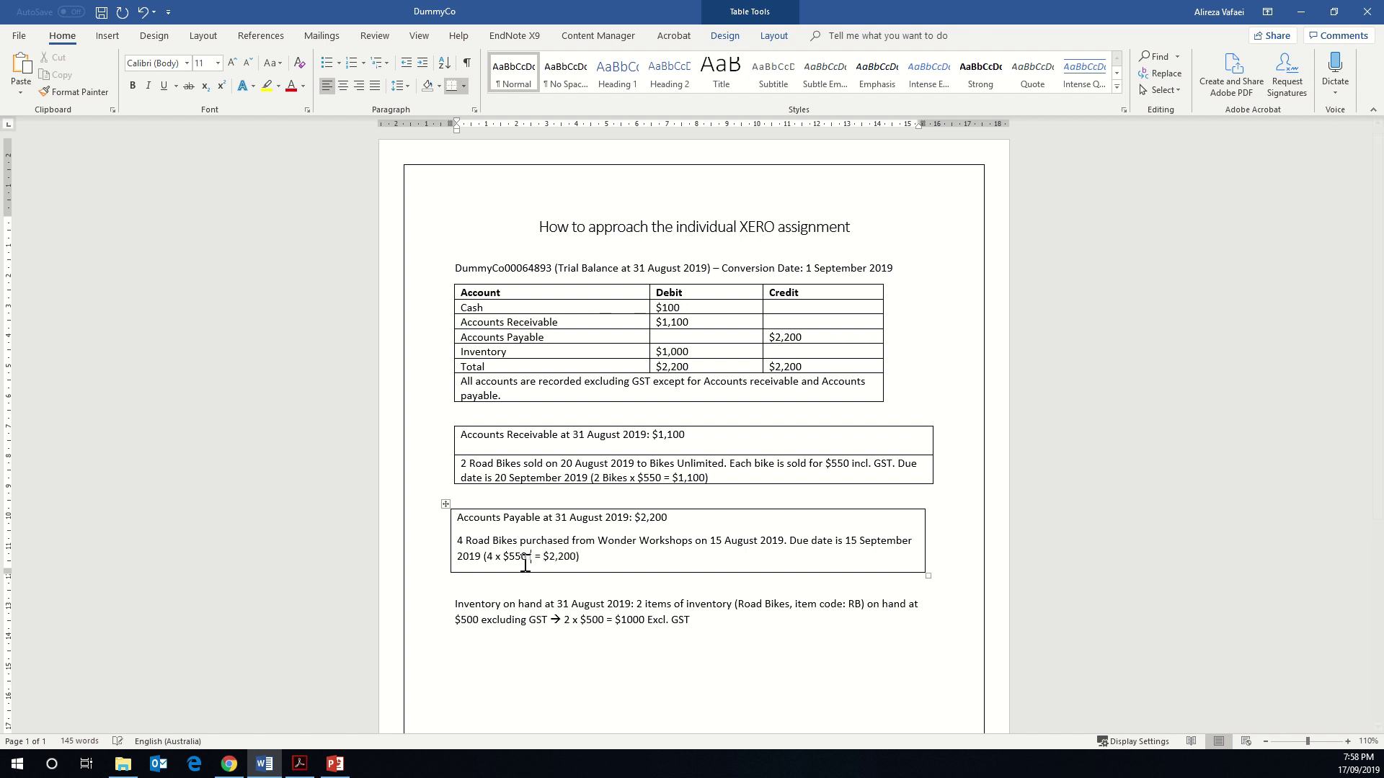
type(". GST")
Switch to Xero in Chrome and start adding a new organisation from the Demo Company (AU) dashboard
key("alt+Tab")
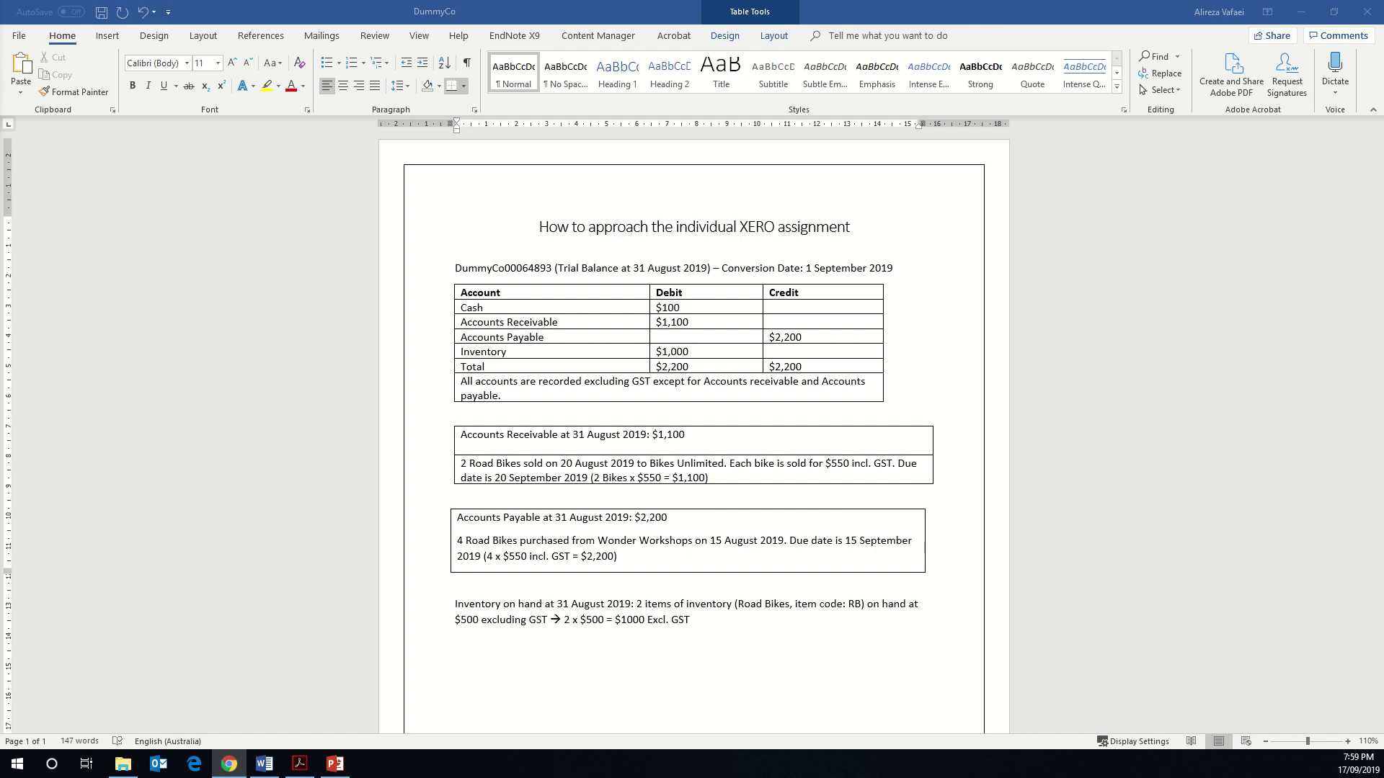
key("alt+Tab")
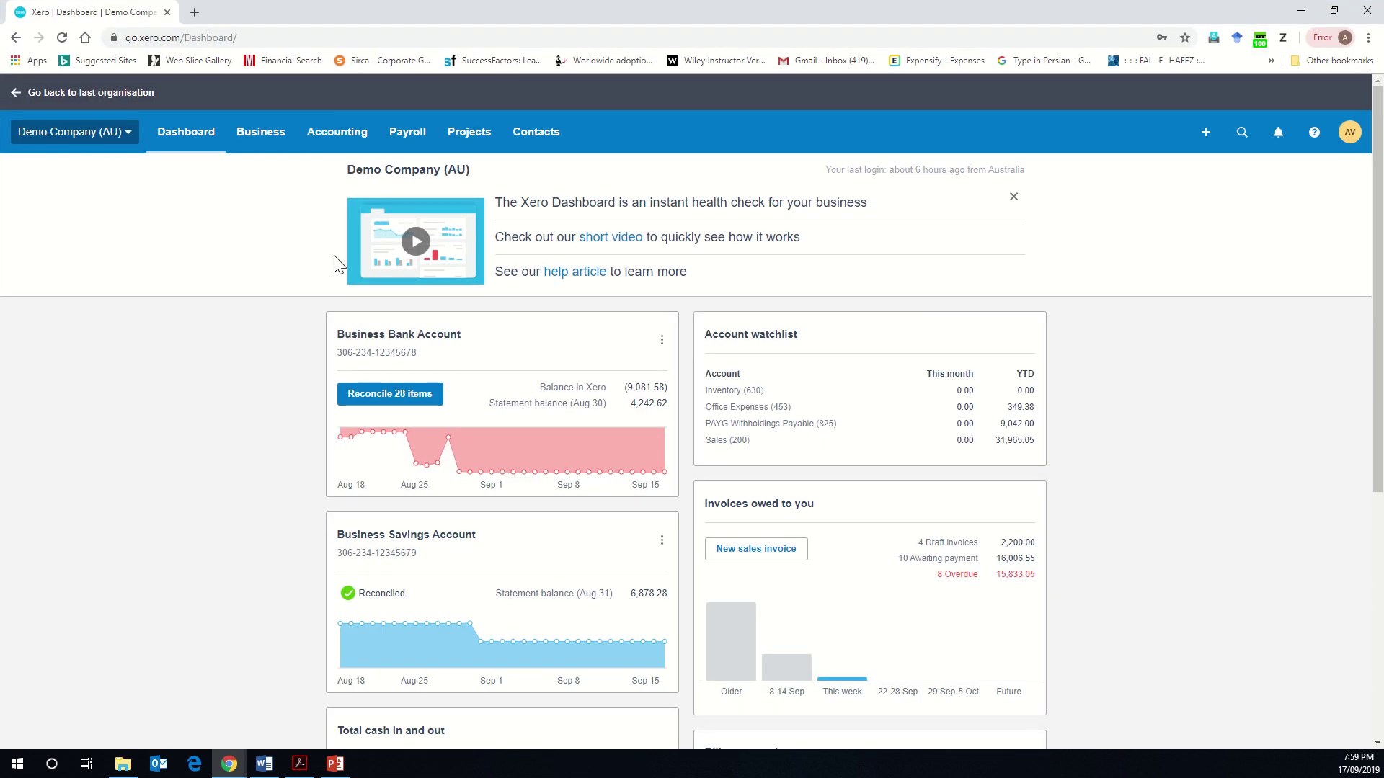
left_click(129, 133)
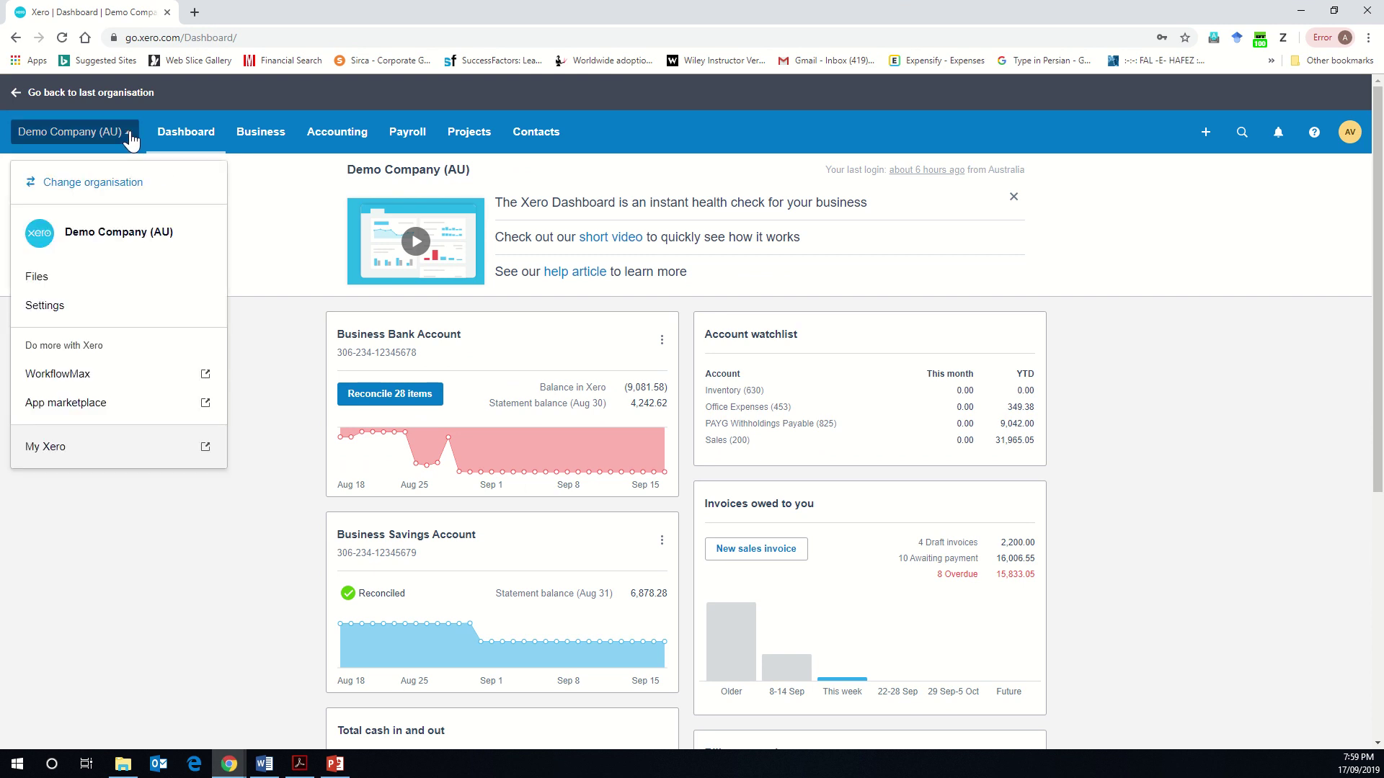
left_click(126, 183)
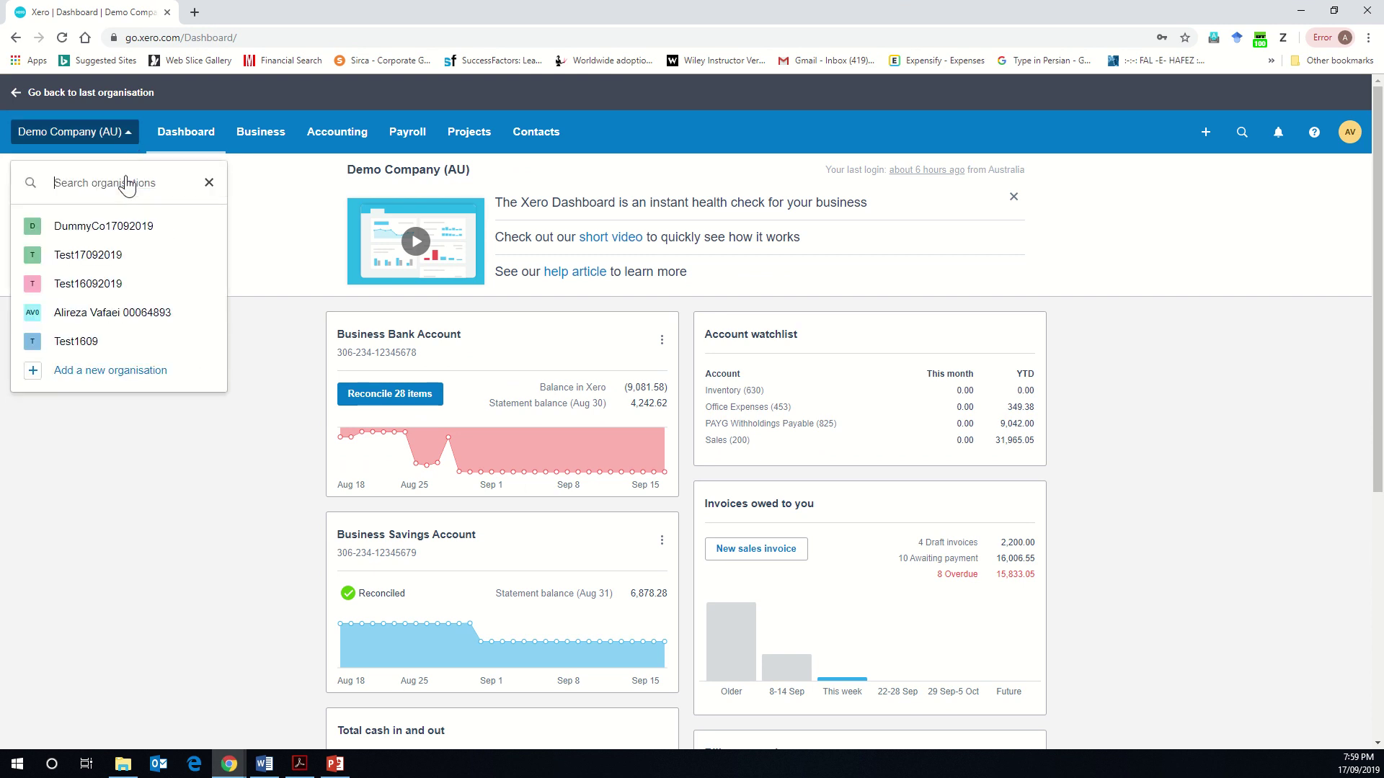
left_click(138, 376)
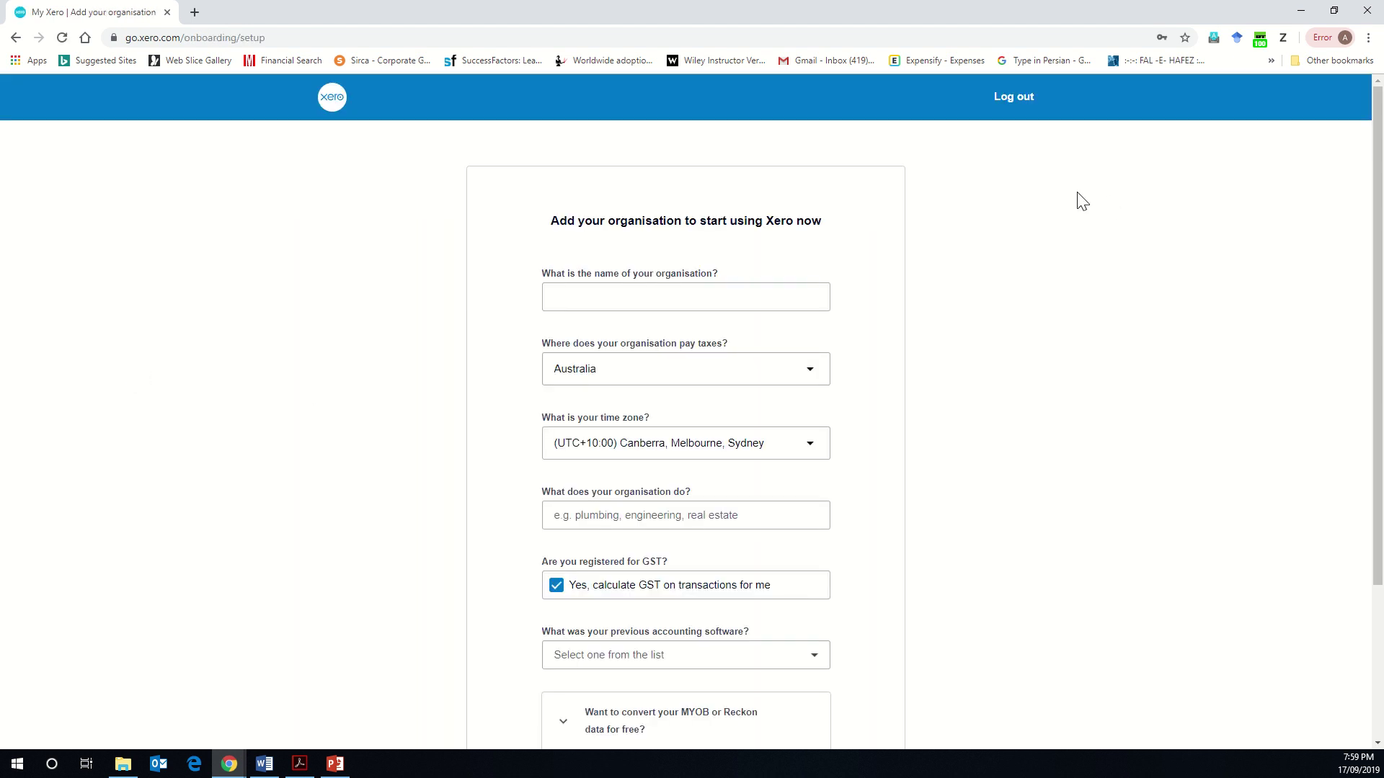
Copy the DummyCo company name with its number from the Word document and paste it as the new Xero organisation's name
left_click(1289, 12)
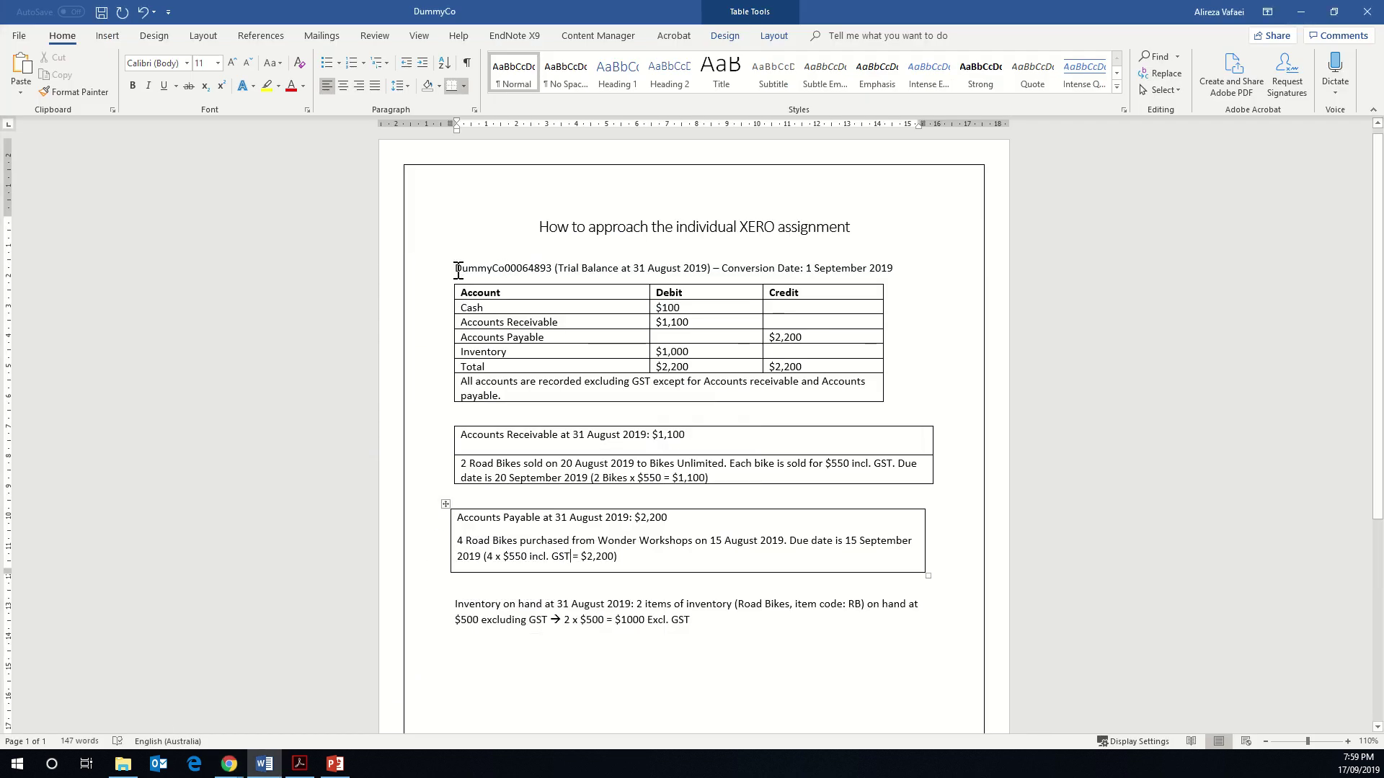
left_click_drag(458, 270, 552, 269)
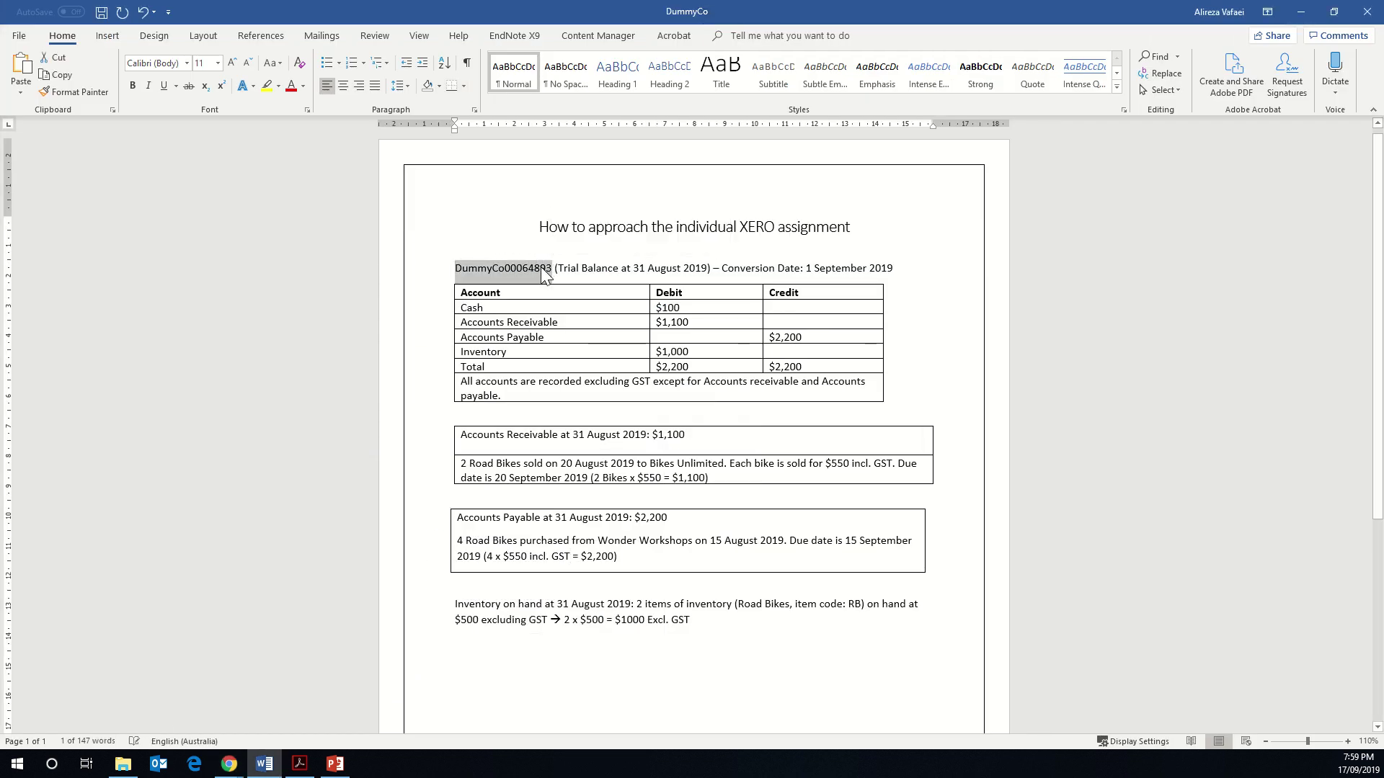
right_click(544, 274)
left_click(559, 292)
mouse_move(229, 764)
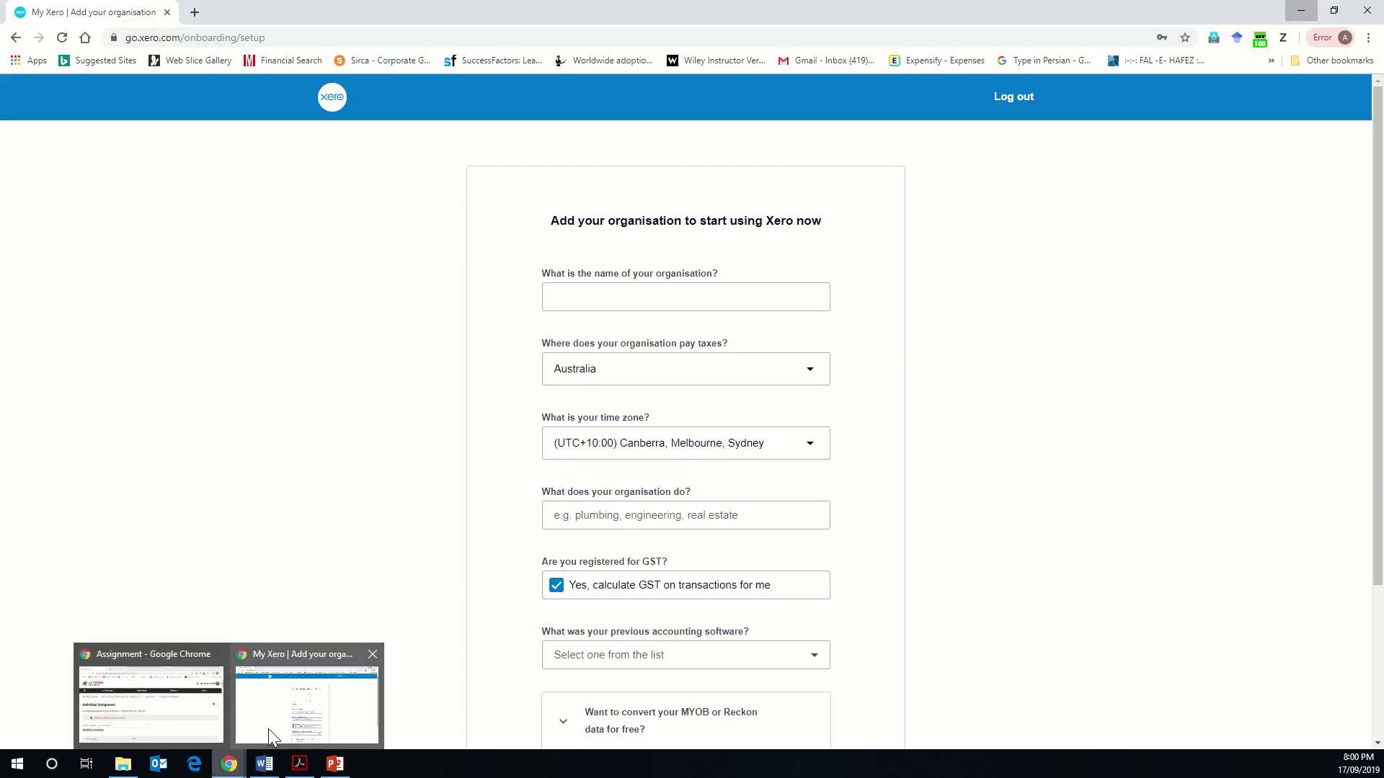
left_click(268, 728)
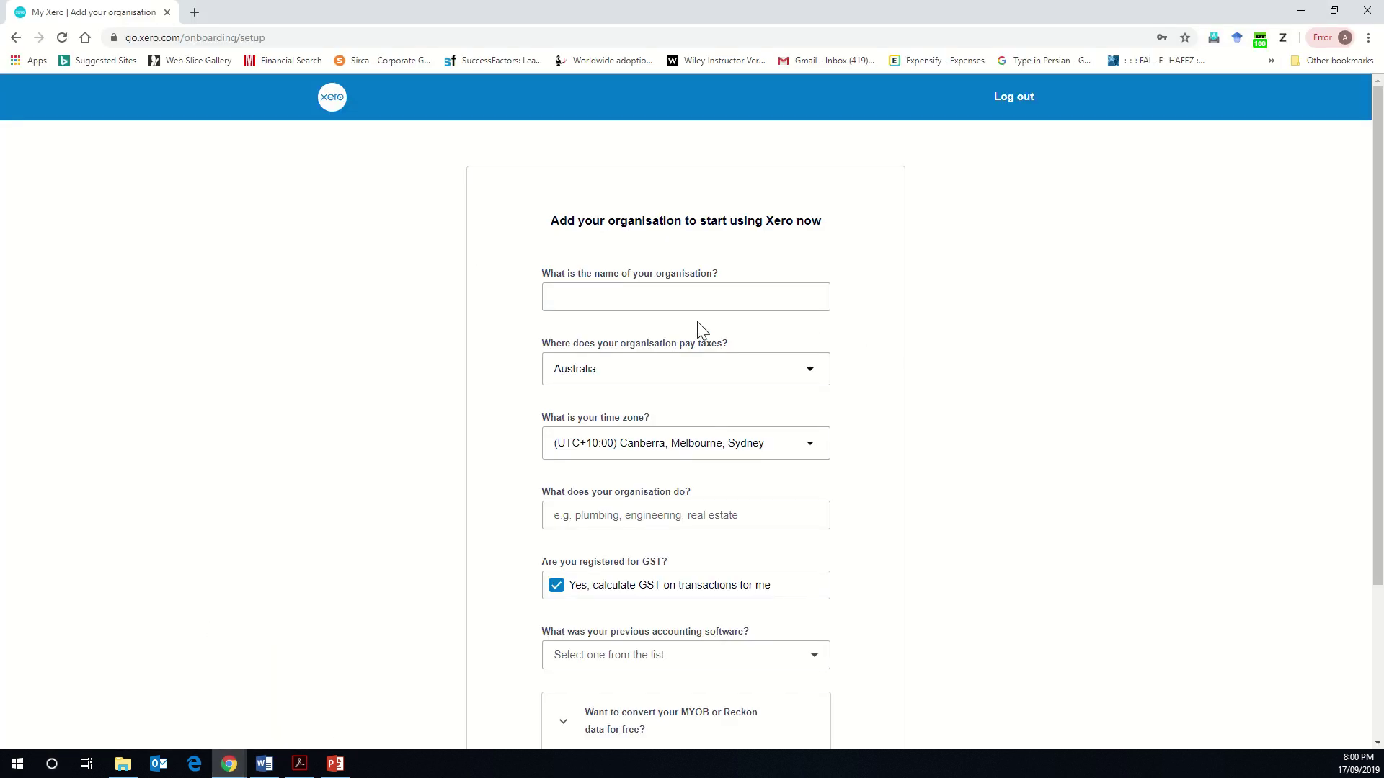
left_click(667, 301)
right_click(667, 302)
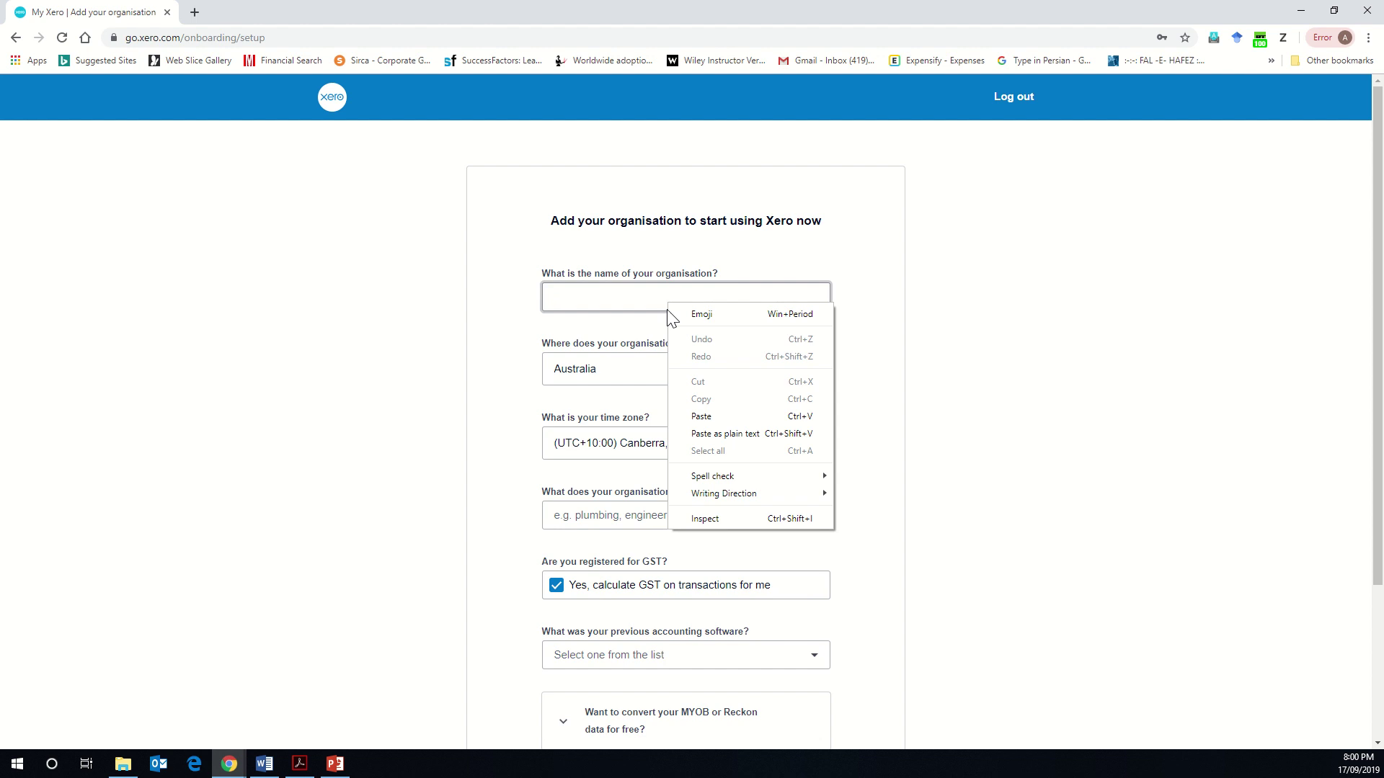
left_click(706, 433)
Set the organisation's business activity to Accounting Education and start the trial
left_click(613, 516)
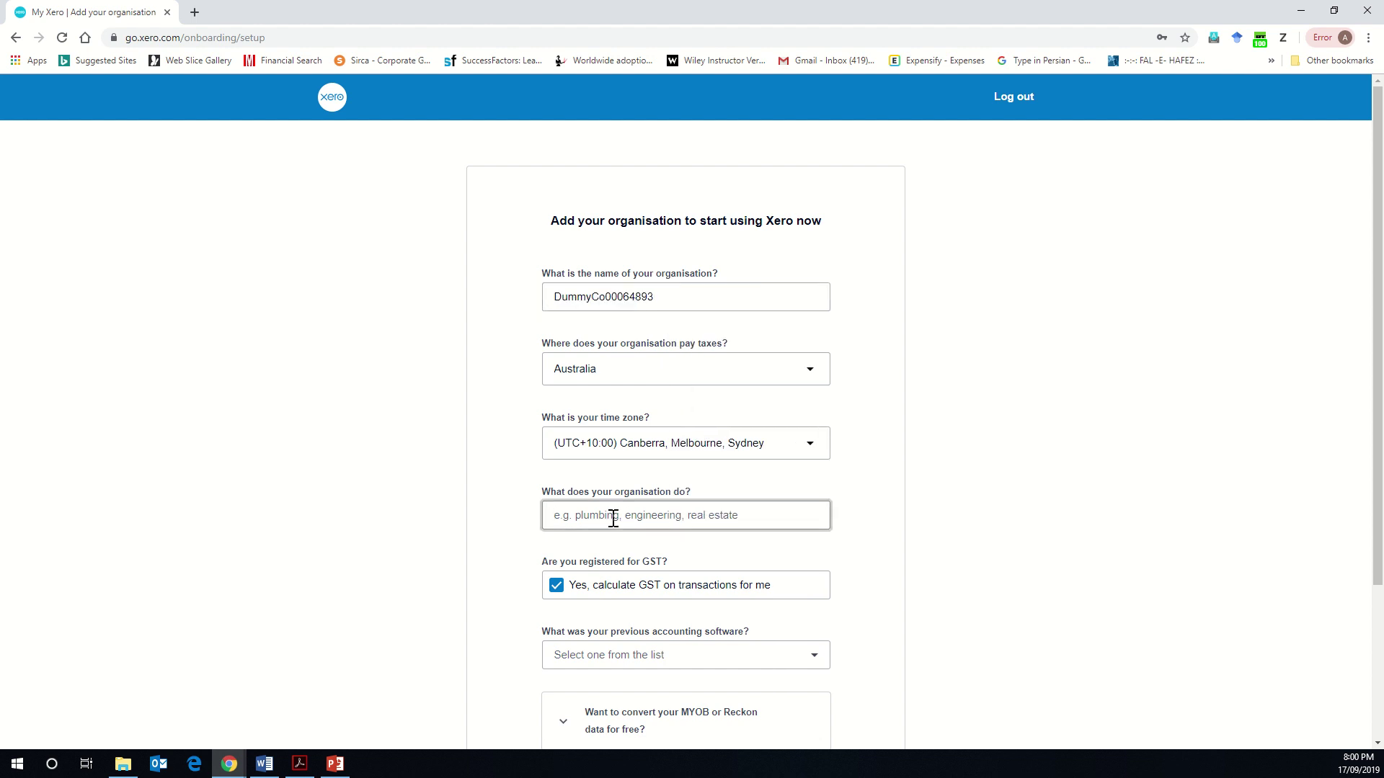
type("Acc")
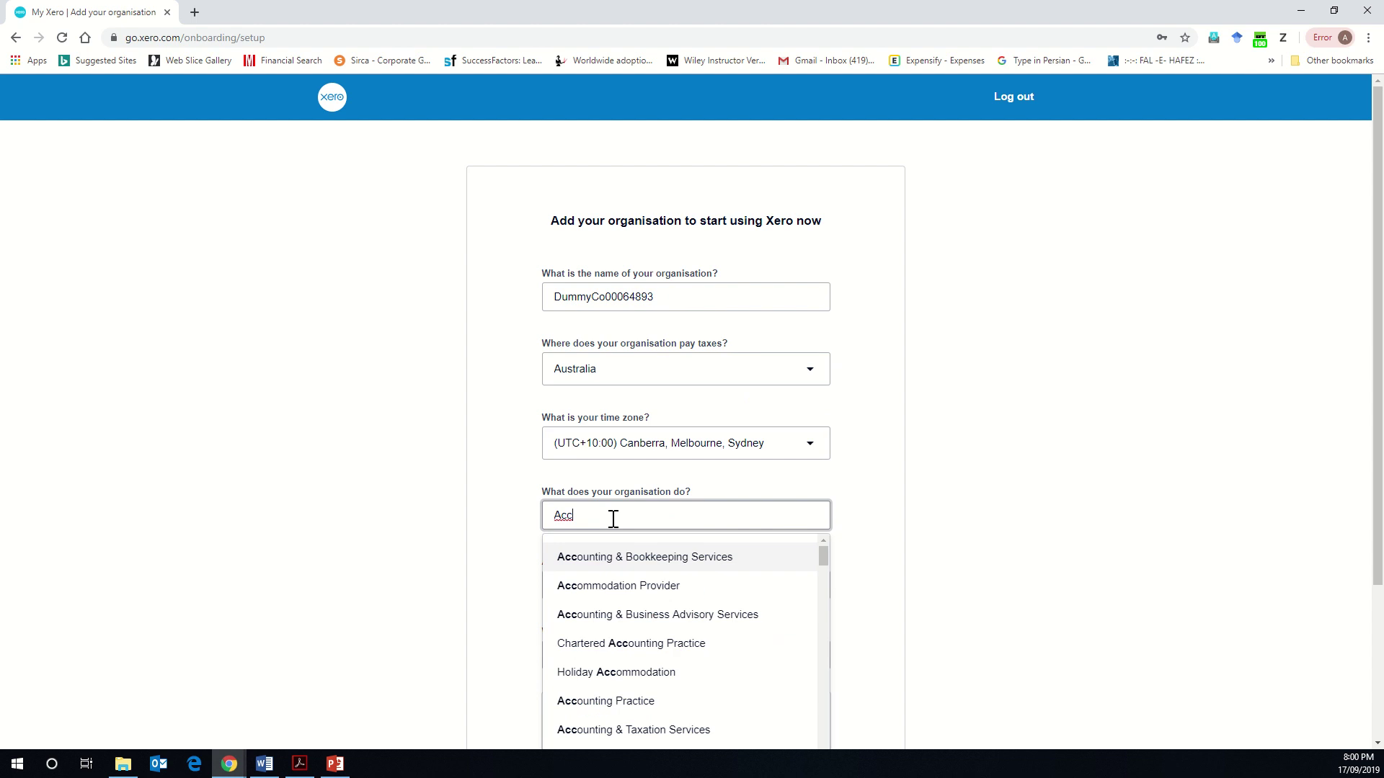
type("ountin")
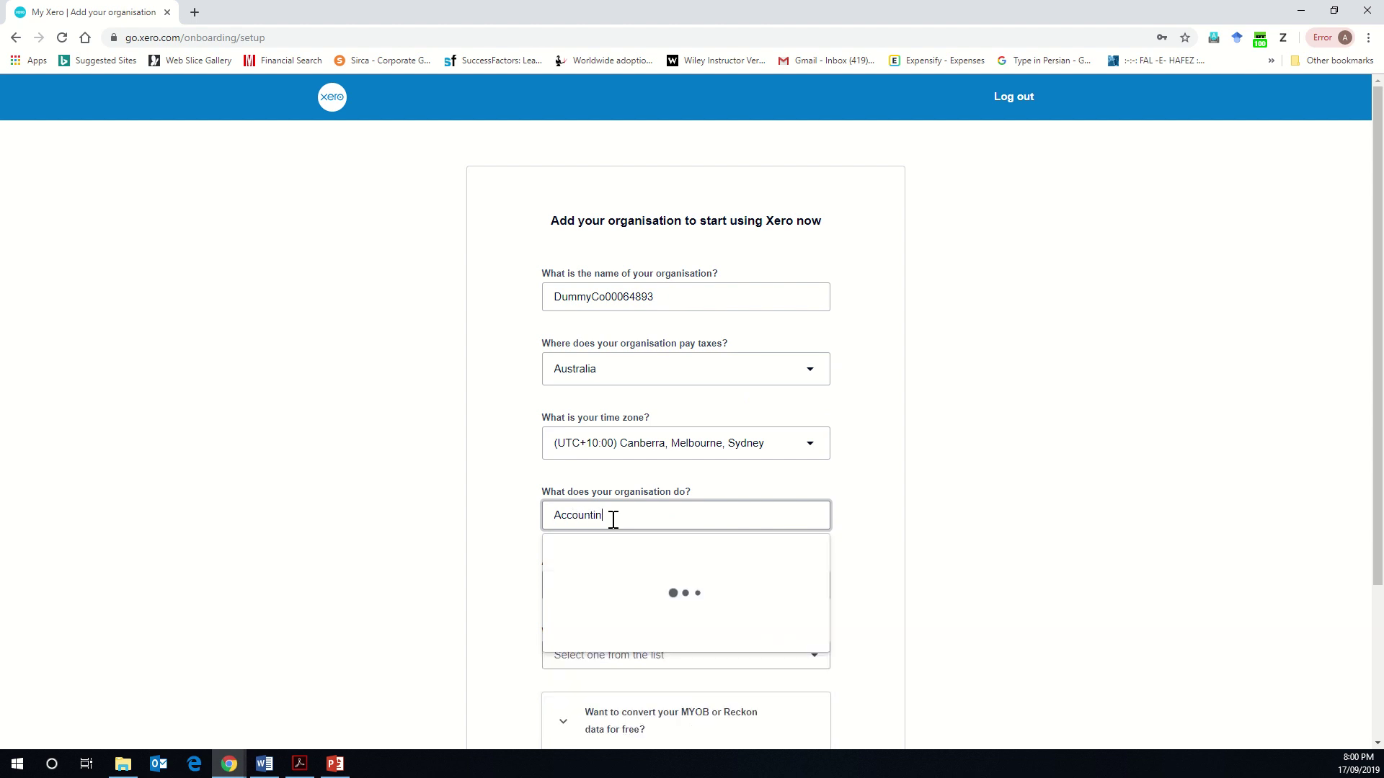
type("g Education")
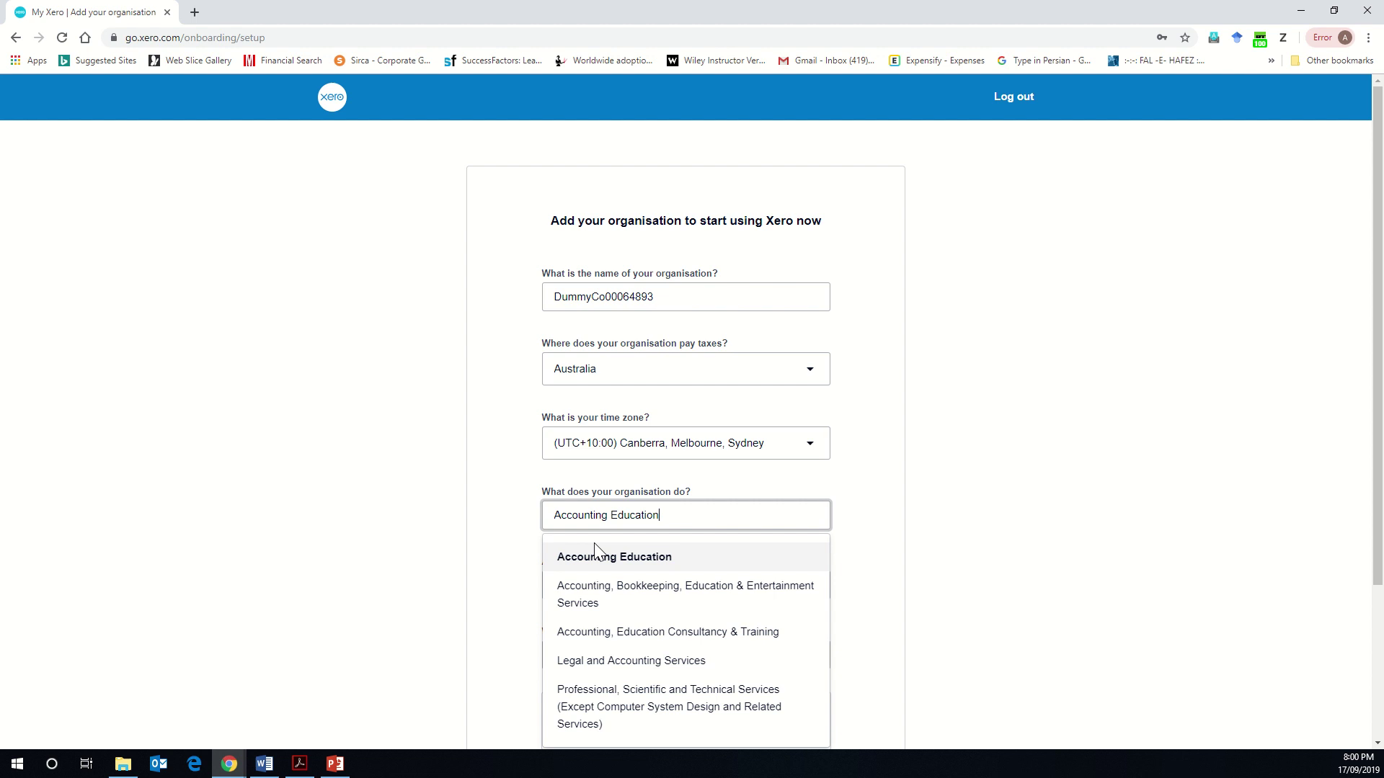
left_click(597, 556)
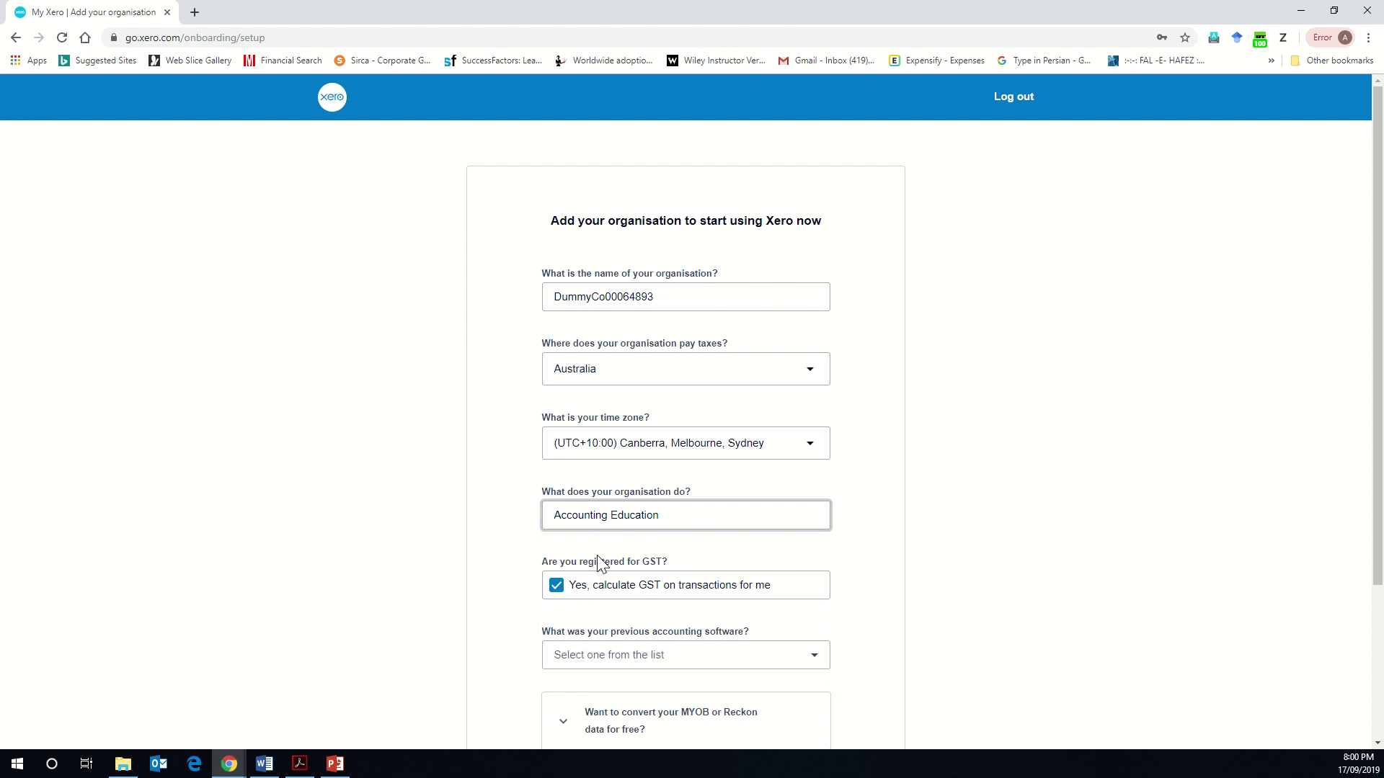
scroll(470, 560, "down", 3)
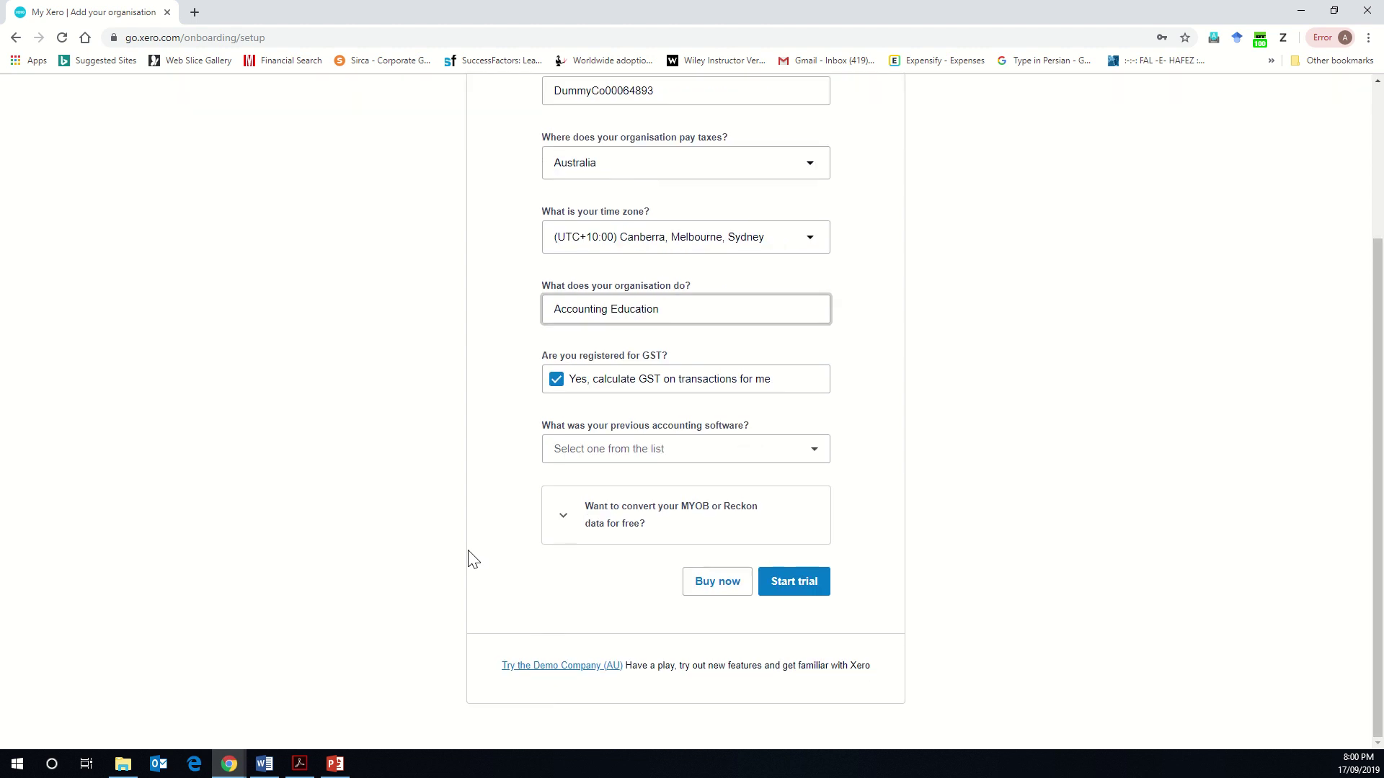
left_click(816, 591)
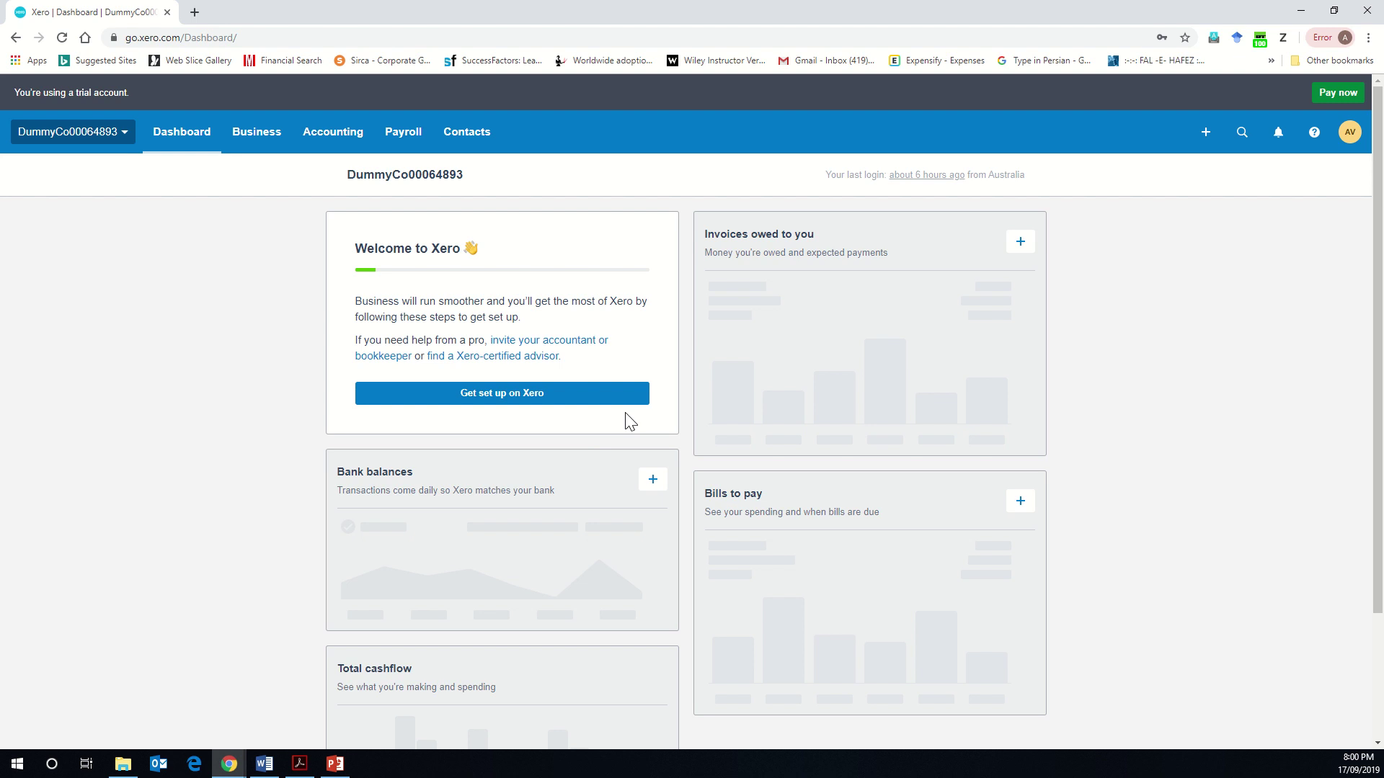
Mark Conversion balances as a favourite in the Advanced accounting settings and check its entry among the Accounting options
left_click(361, 140)
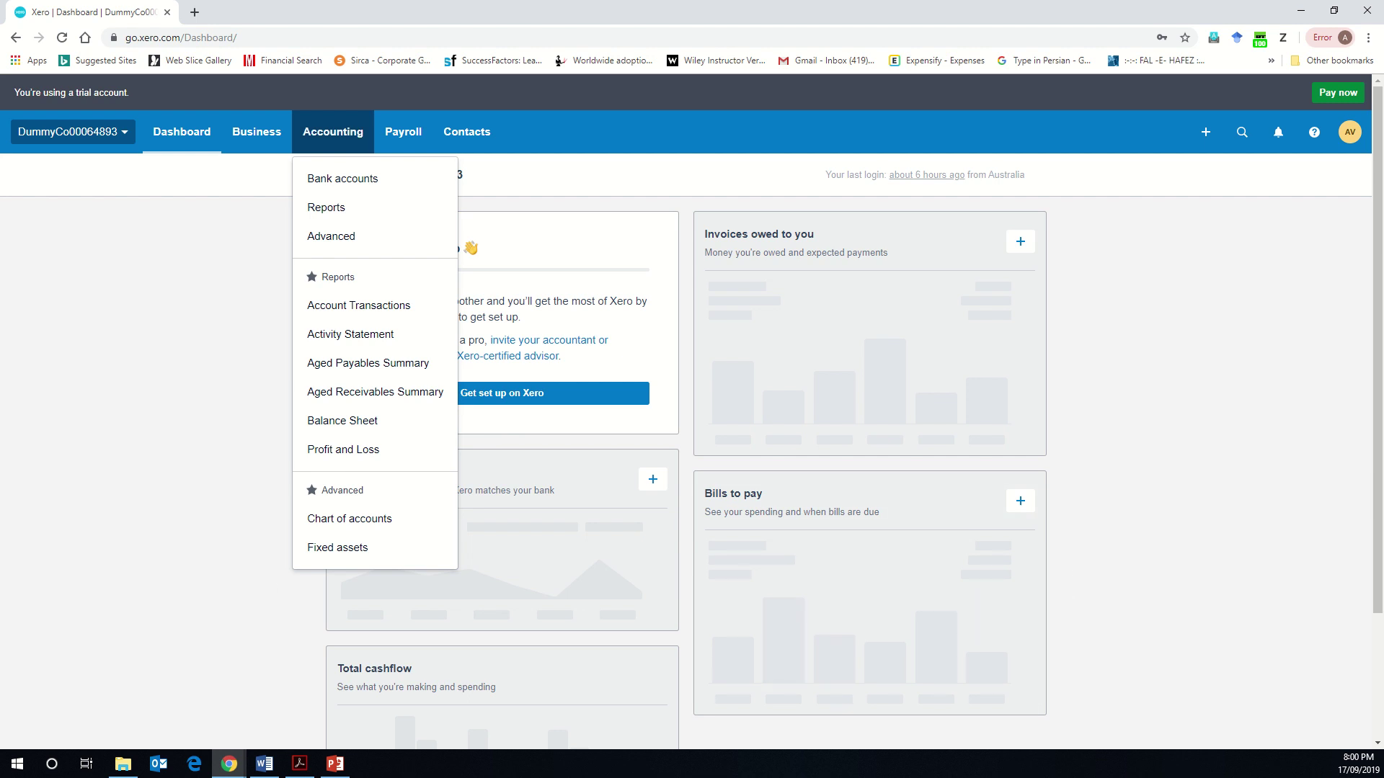
key("alt+Tab")
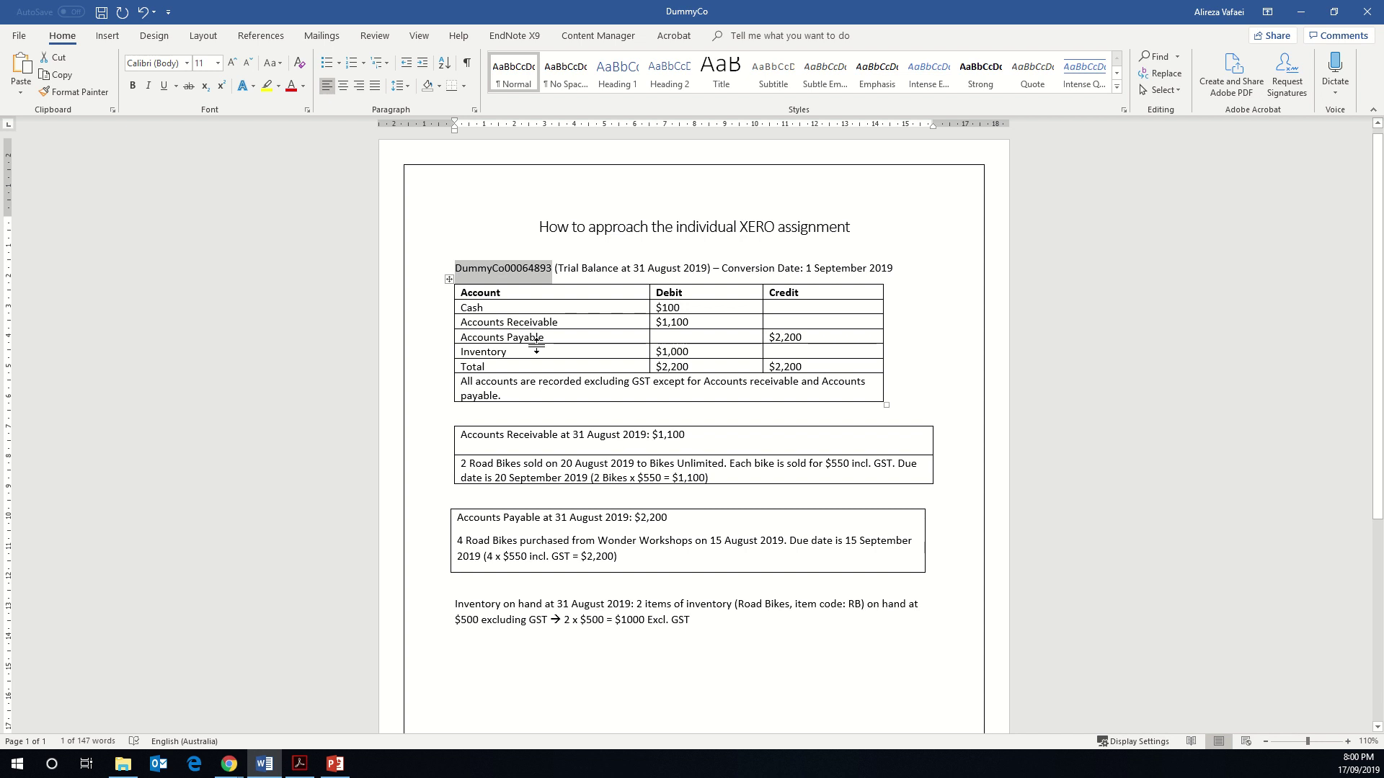
left_click(1300, 12)
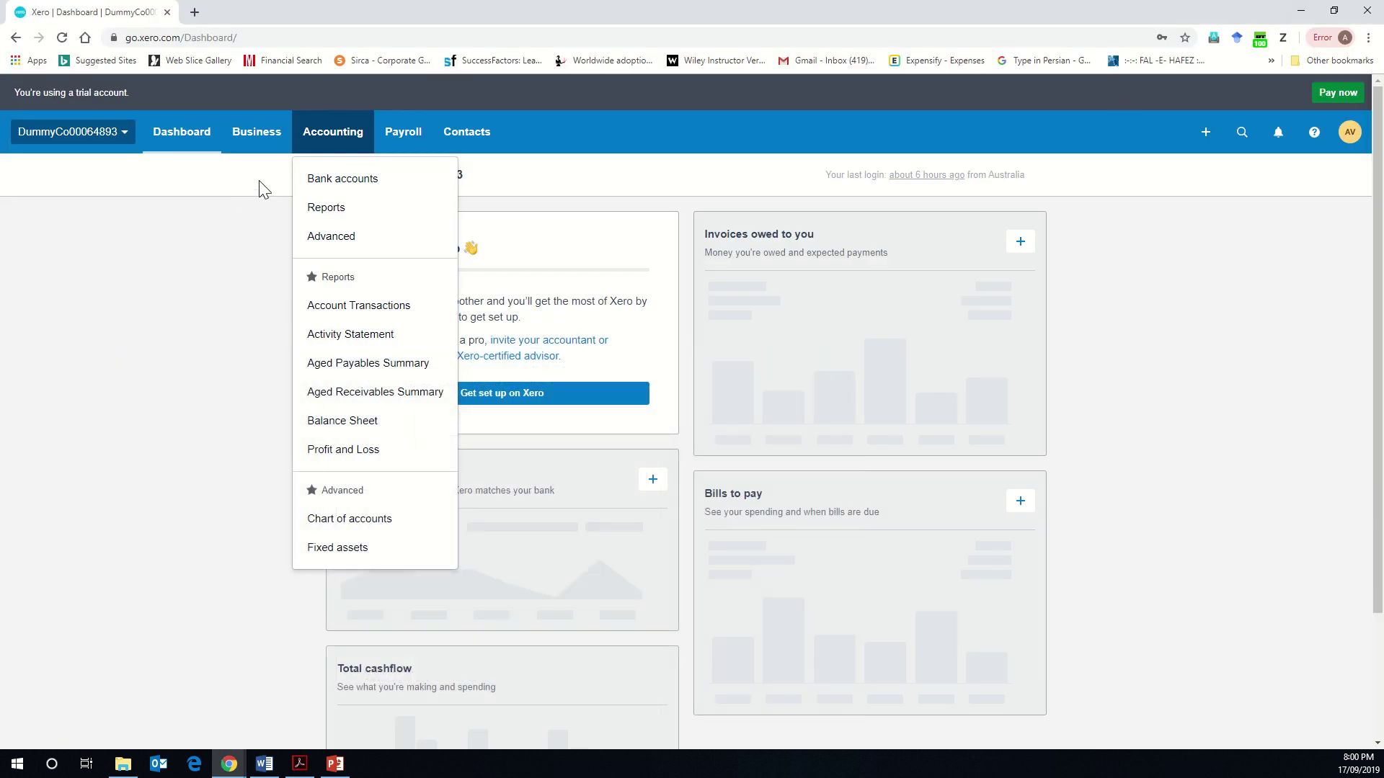
left_click(351, 248)
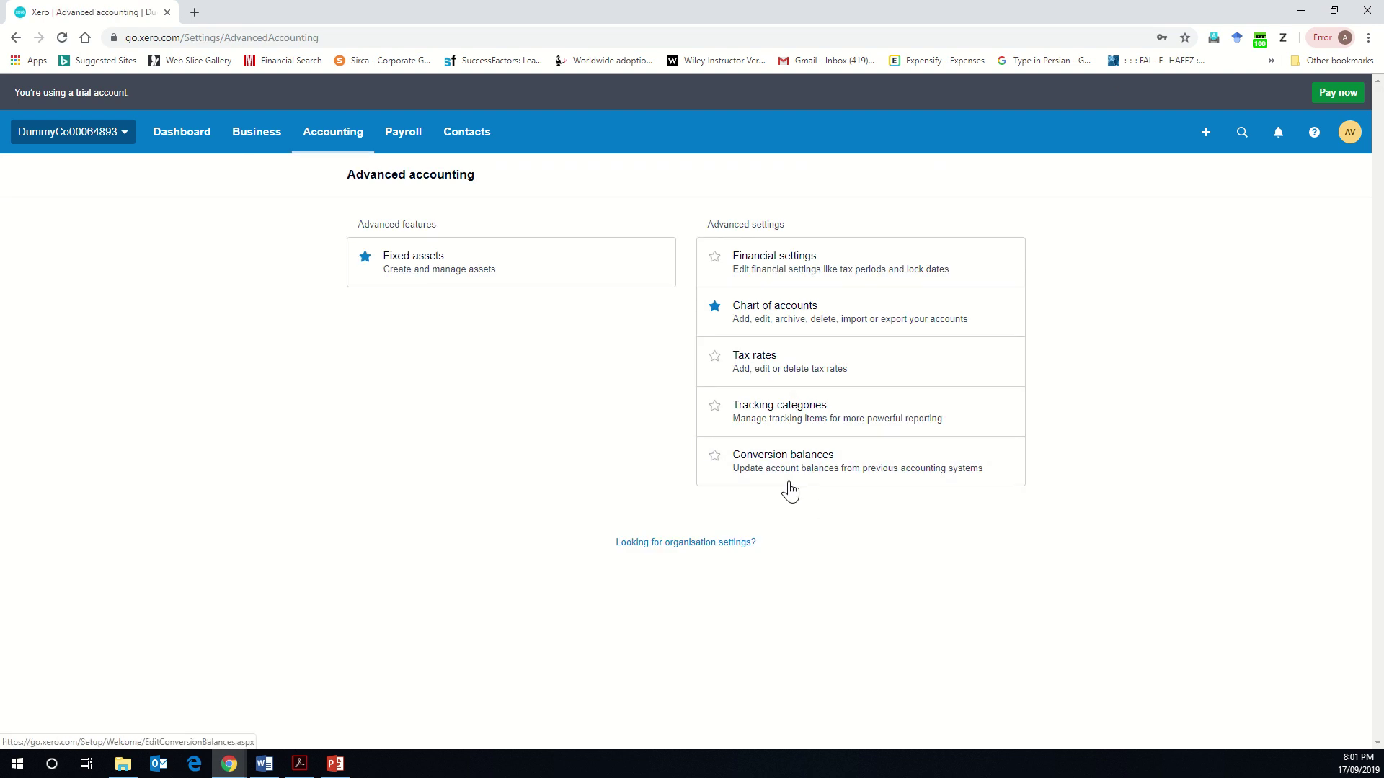
left_click(715, 459)
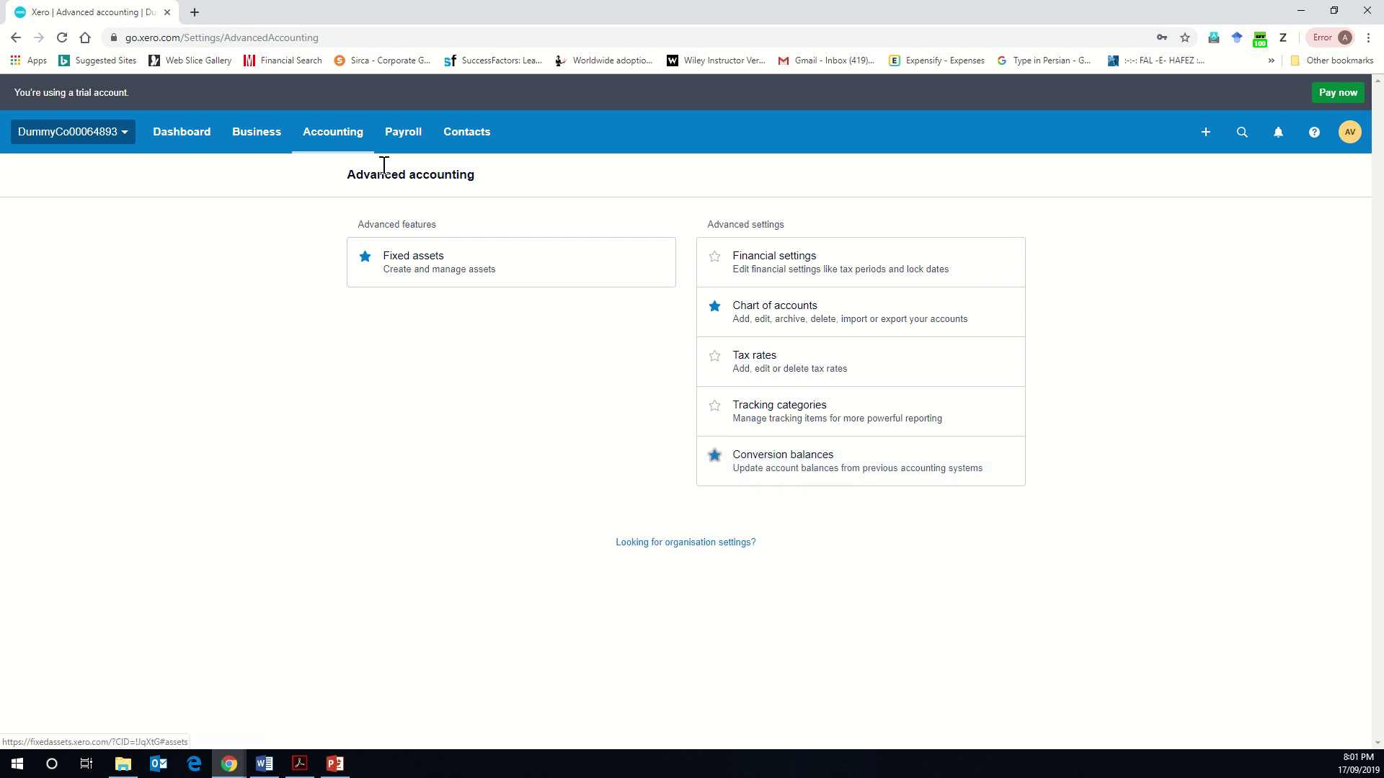
left_click(333, 131)
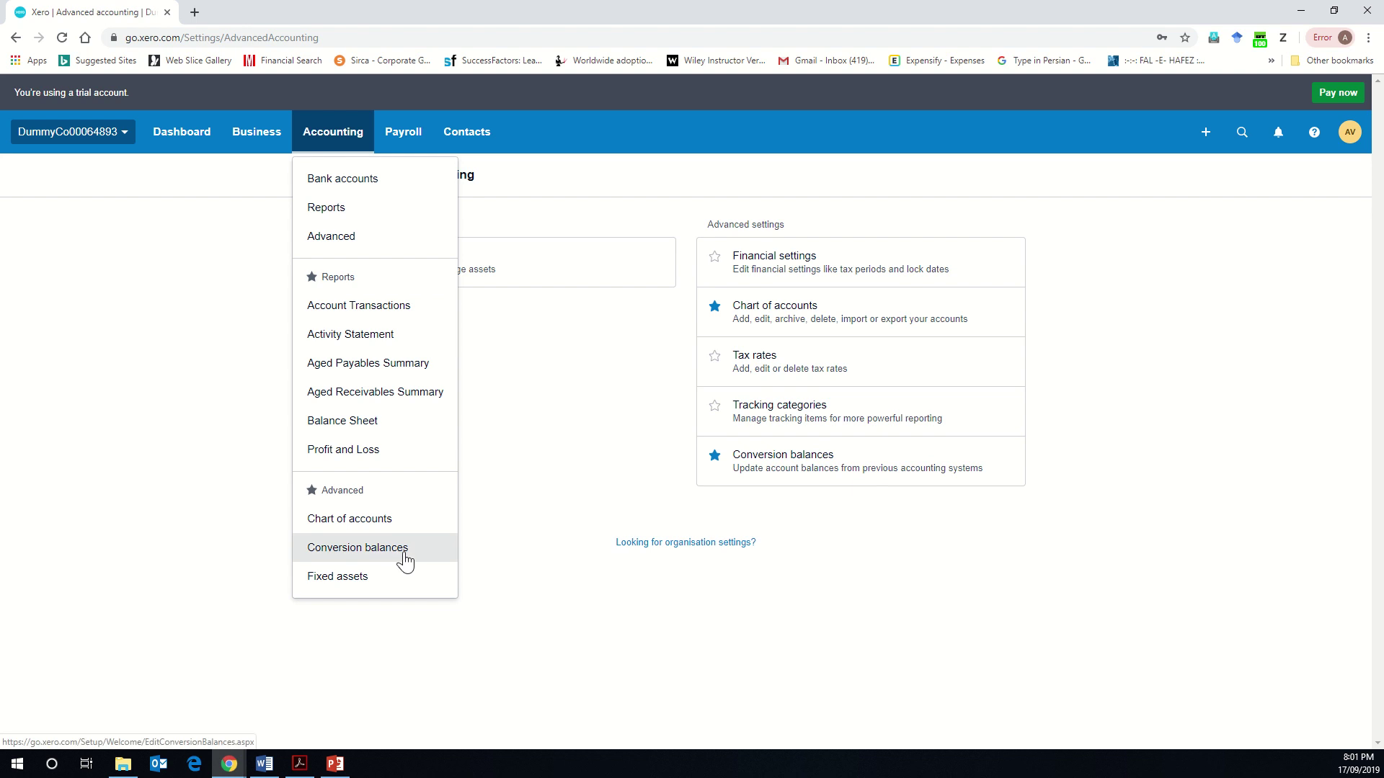
Open Conversion balances, show all accounts and examine the full account list with its debit and credit columns
left_click(743, 477)
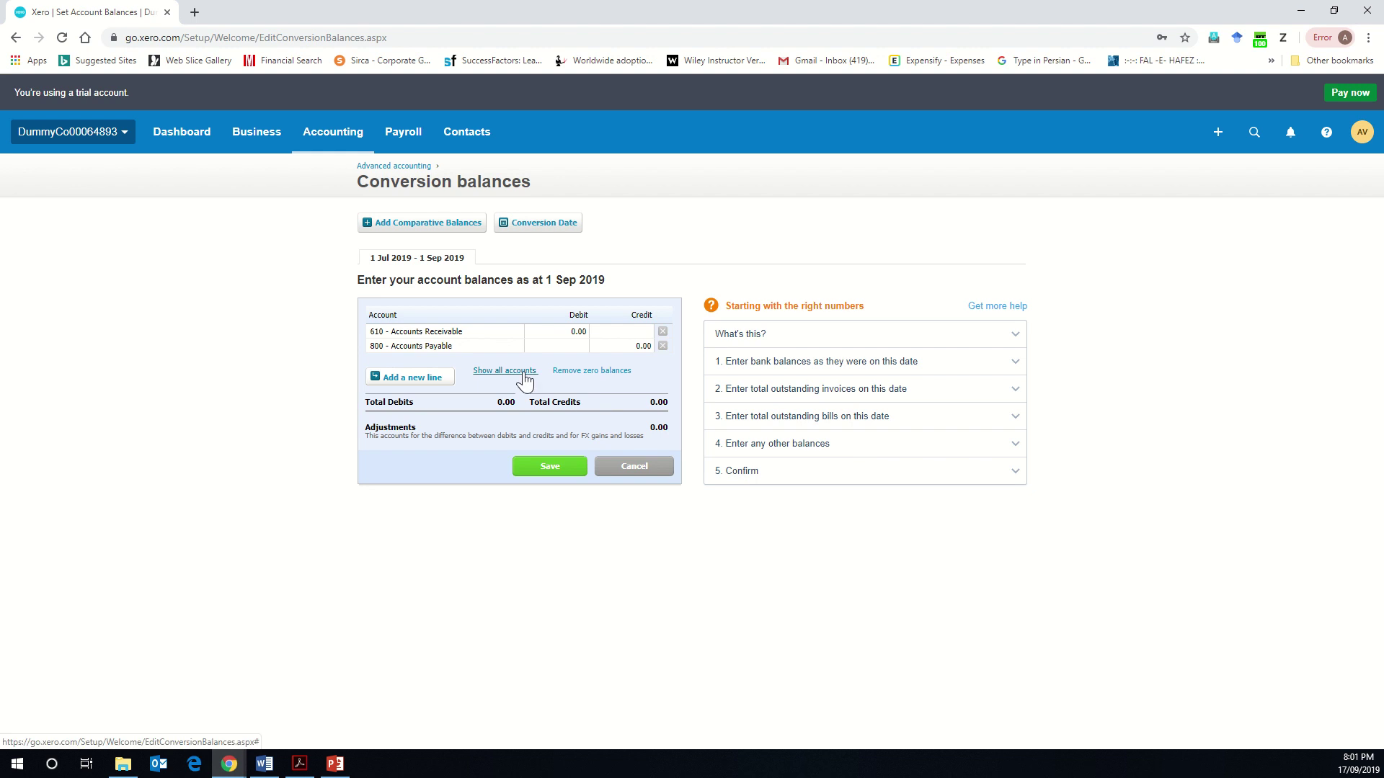
left_click(523, 373)
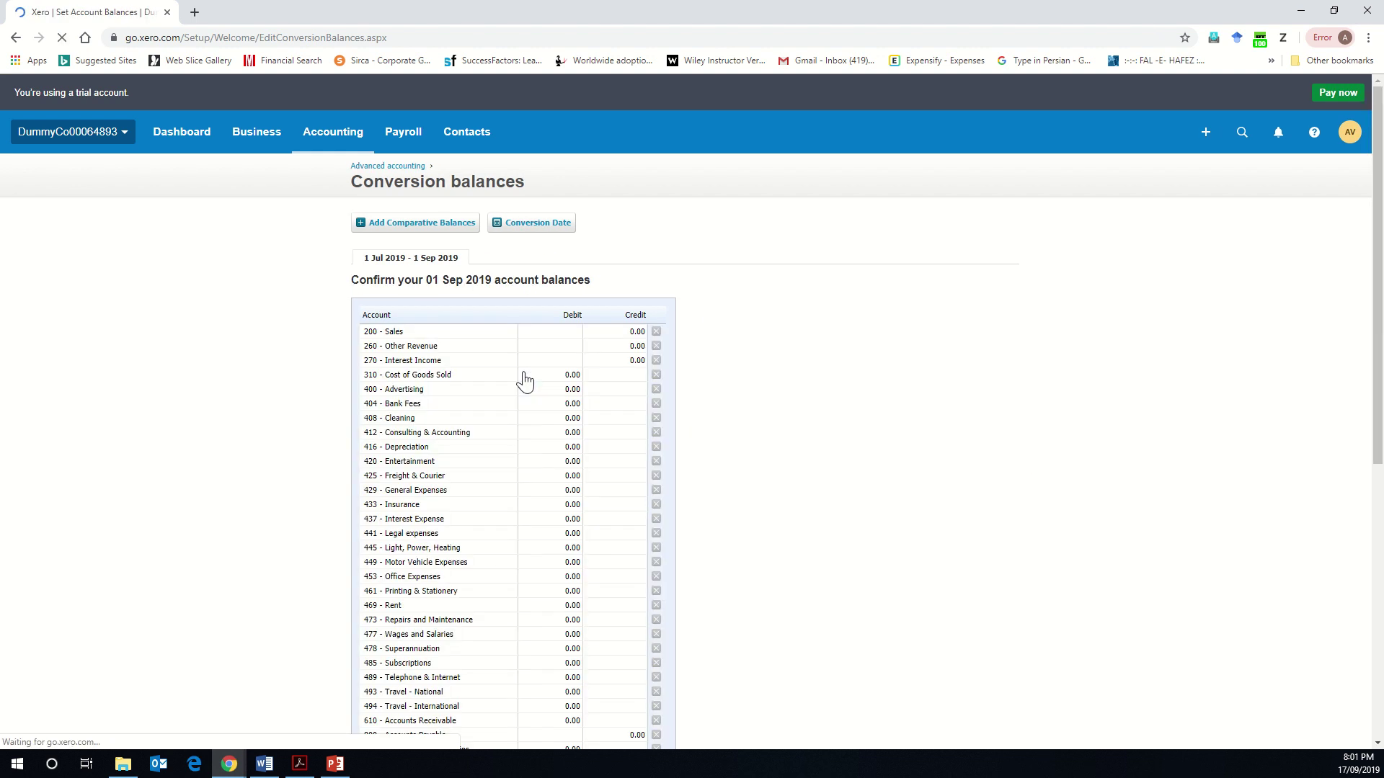
scroll(523, 382, "down", 7)
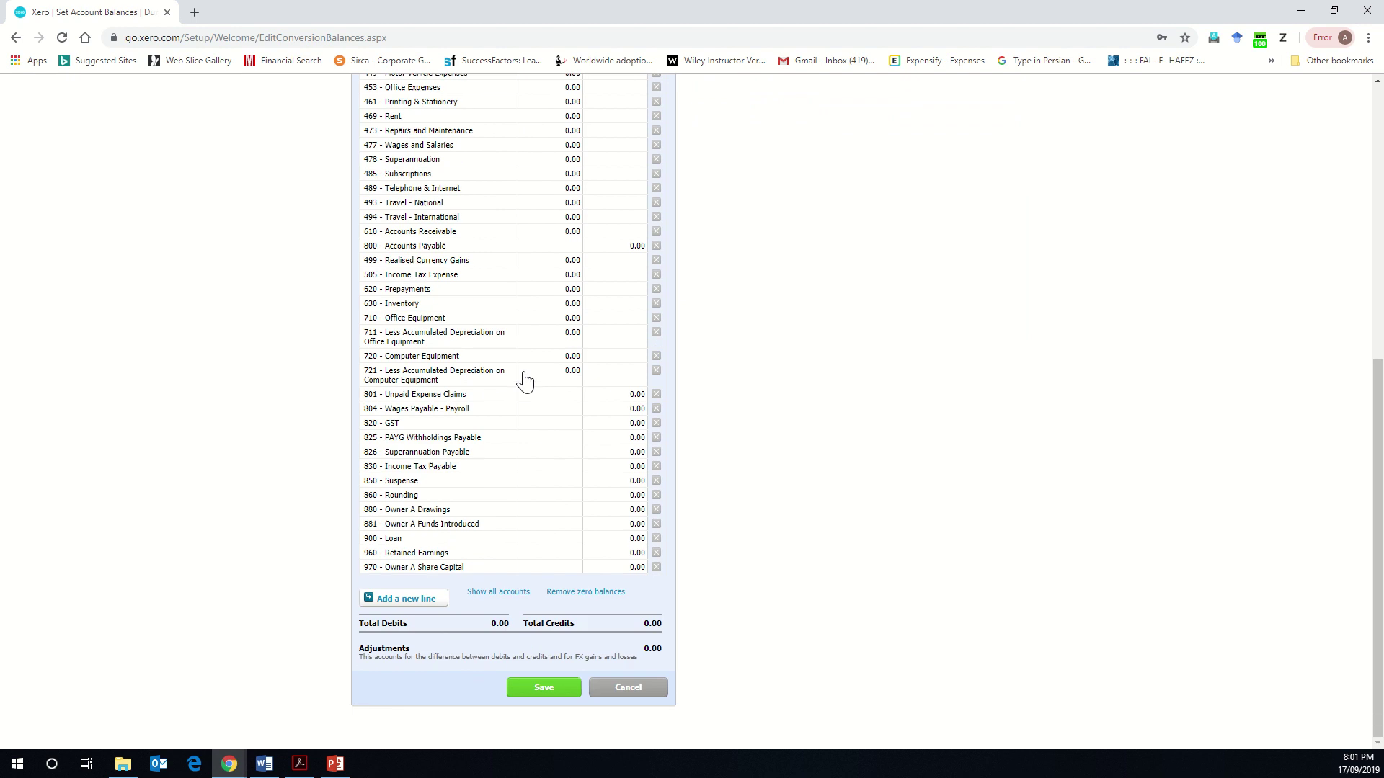
scroll(524, 382, "up", 5)
scroll(524, 382, "up", 3)
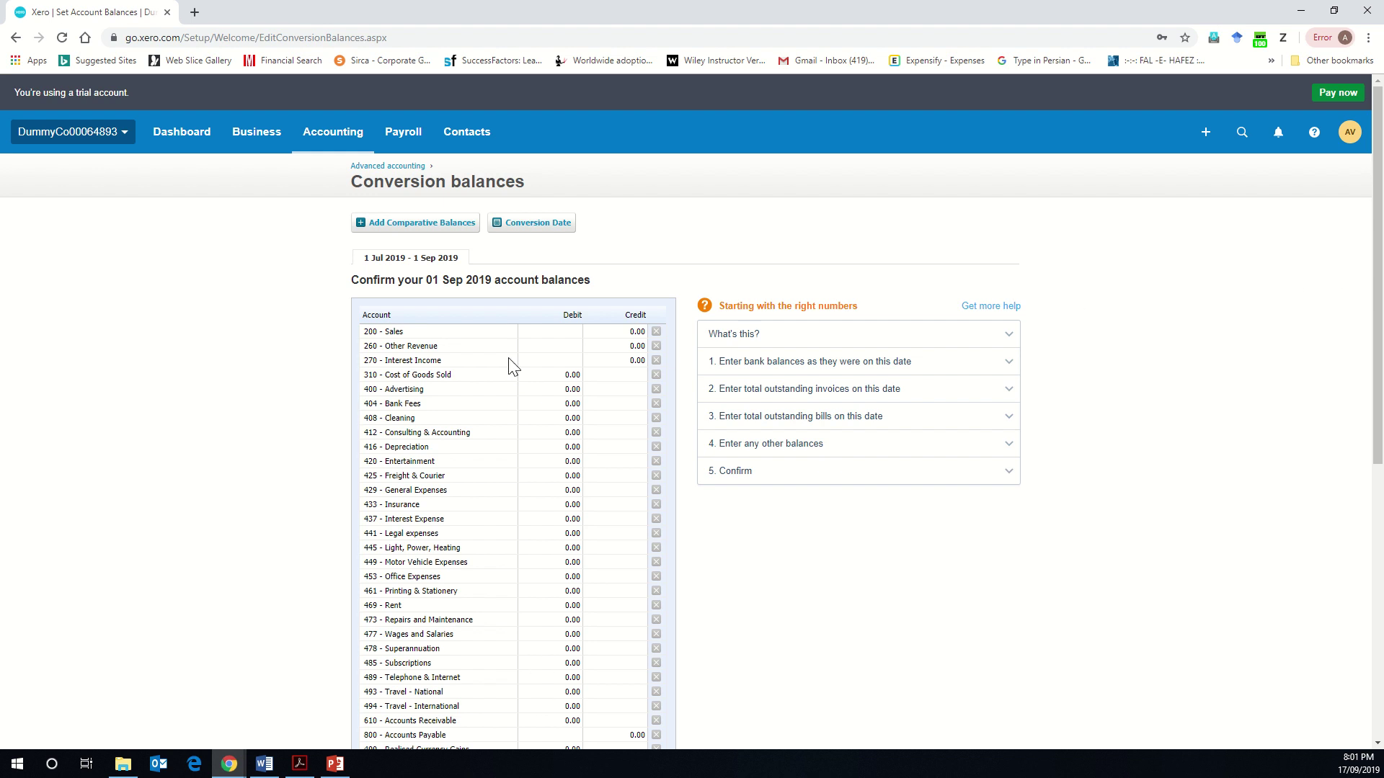
scroll(516, 363, "down", 6)
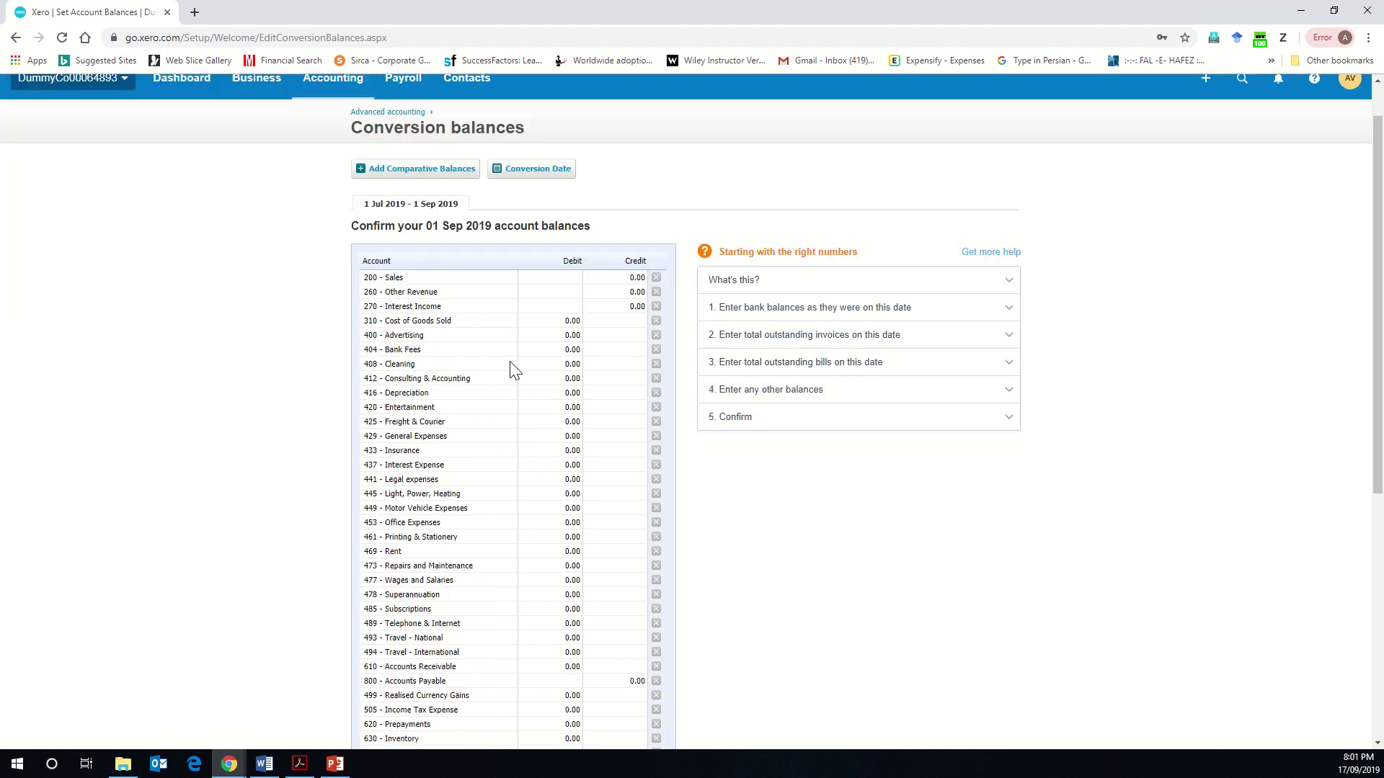
scroll(513, 366, "up", 4)
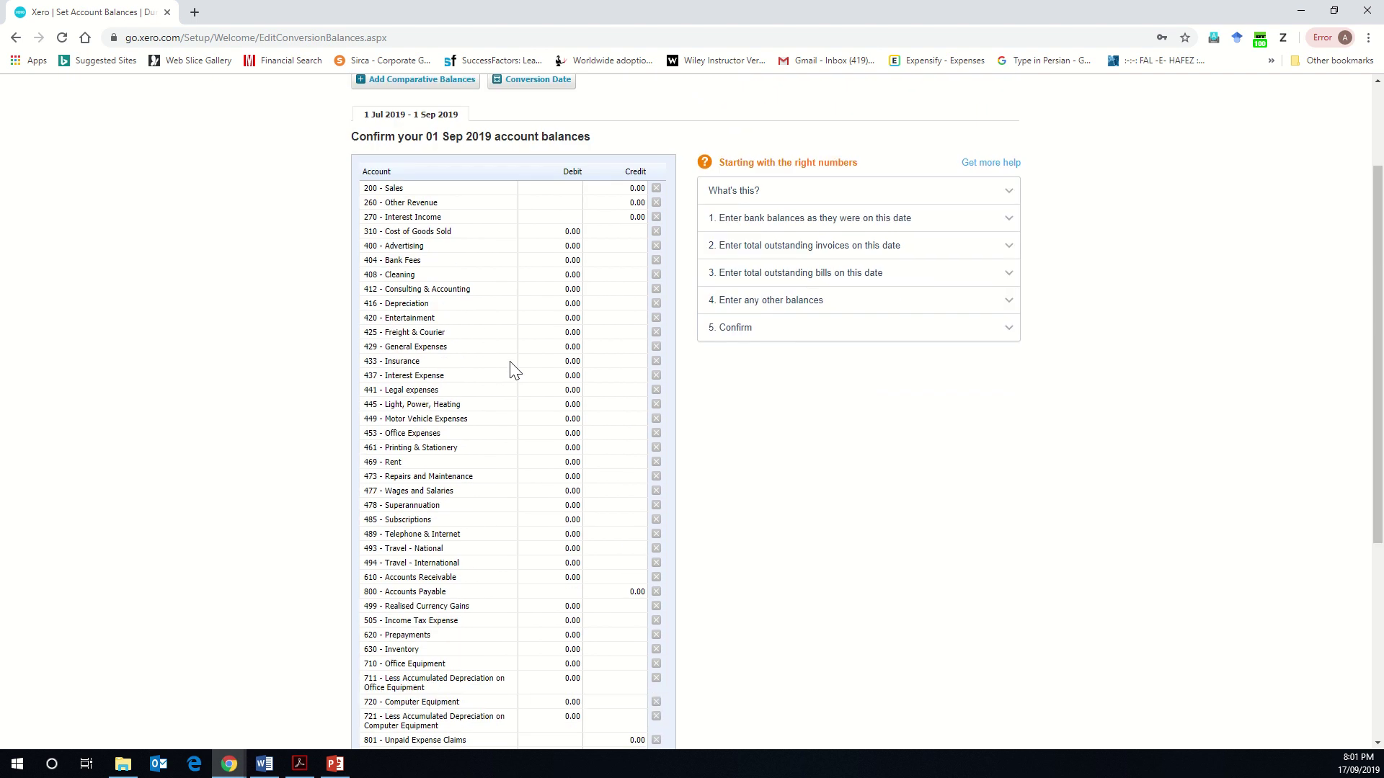
Search the conversion balances page for a cash account and check the account list again
scroll(513, 369, "up", 2)
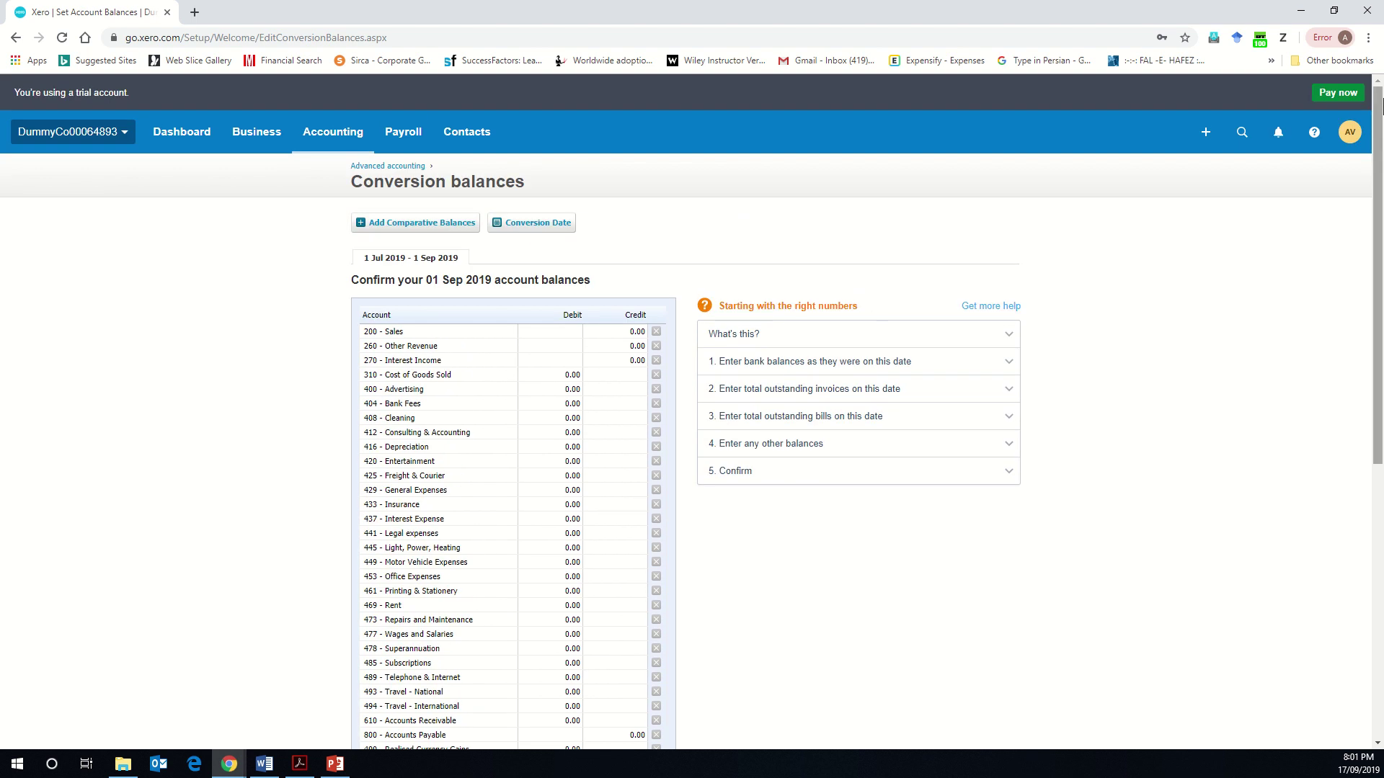
left_click(1373, 48)
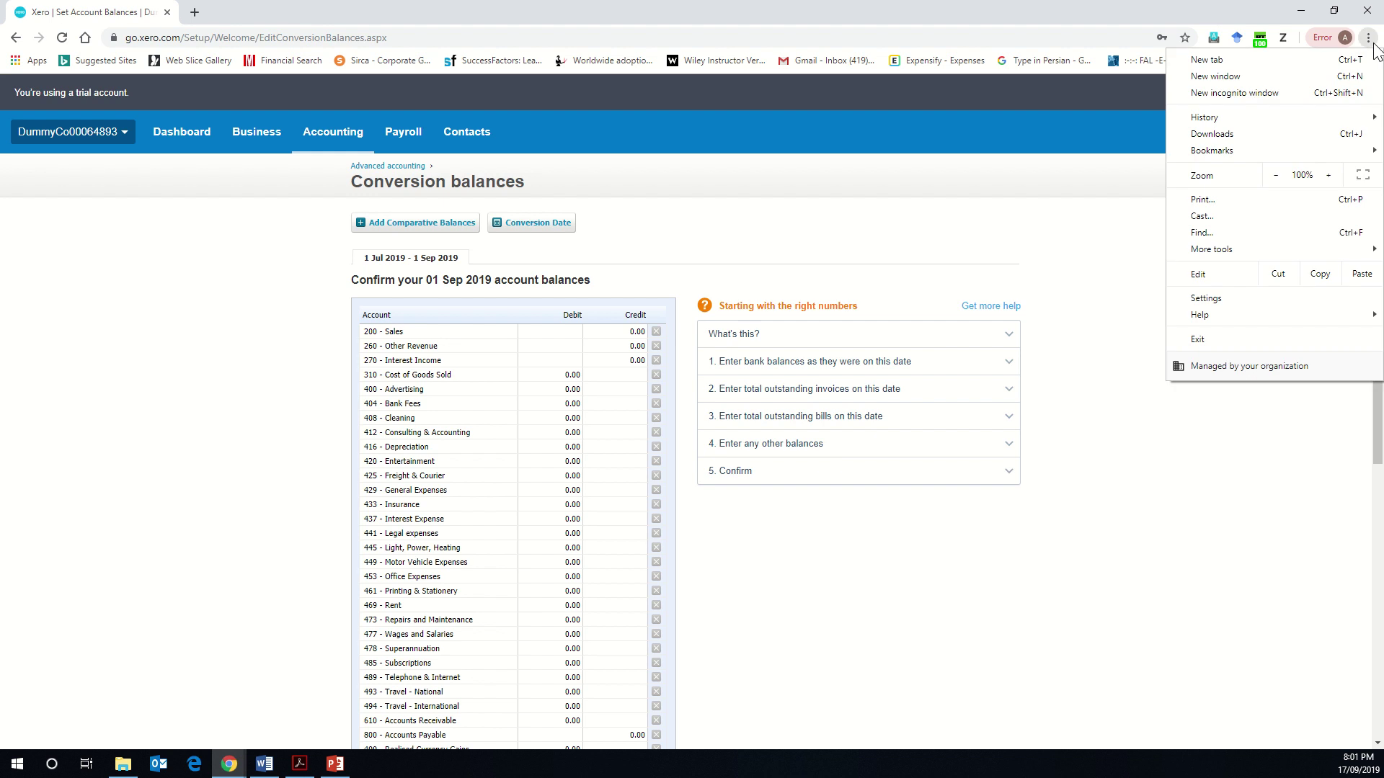
left_click(1233, 228)
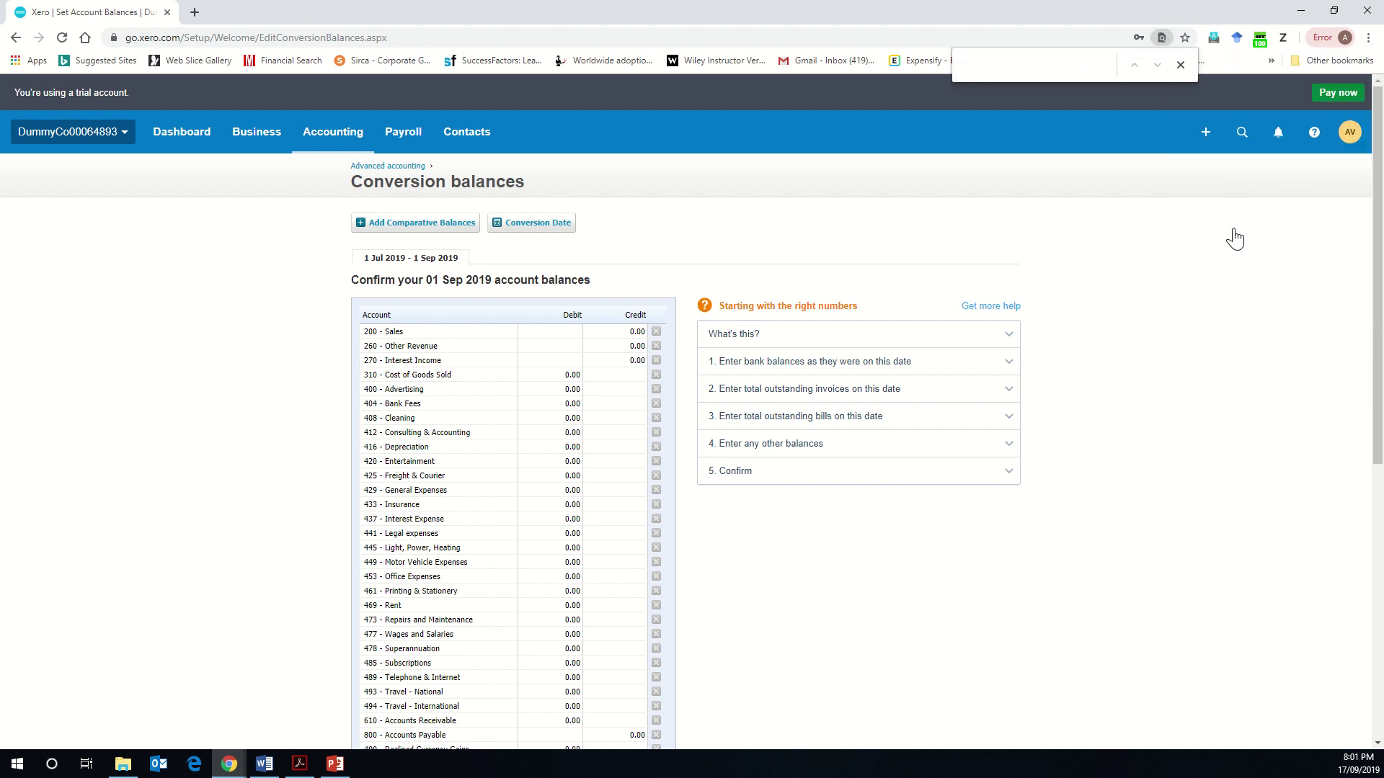
type("cash")
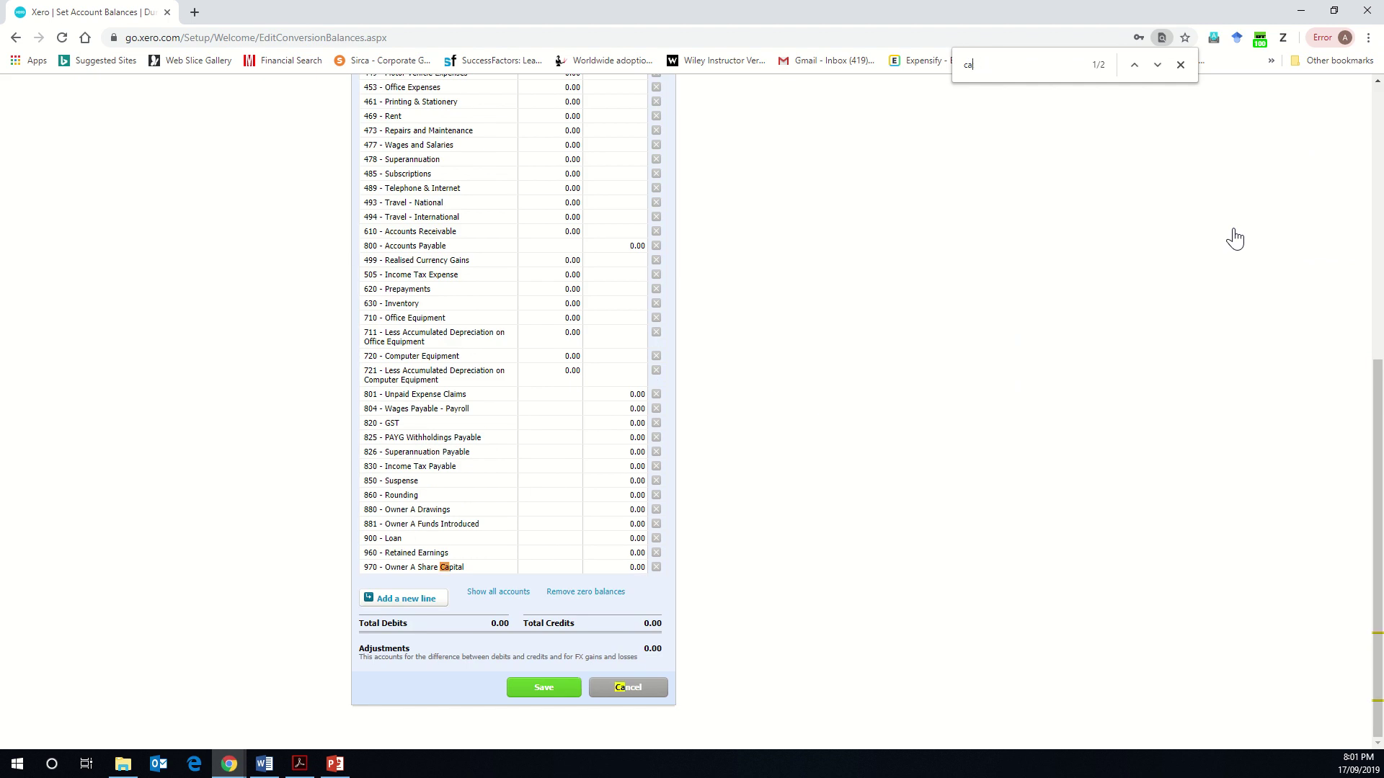
key("BackSpace")
key("BackSpace")
key("BackSpace")
key("BackSpace")
scroll(836, 296, "up", 6)
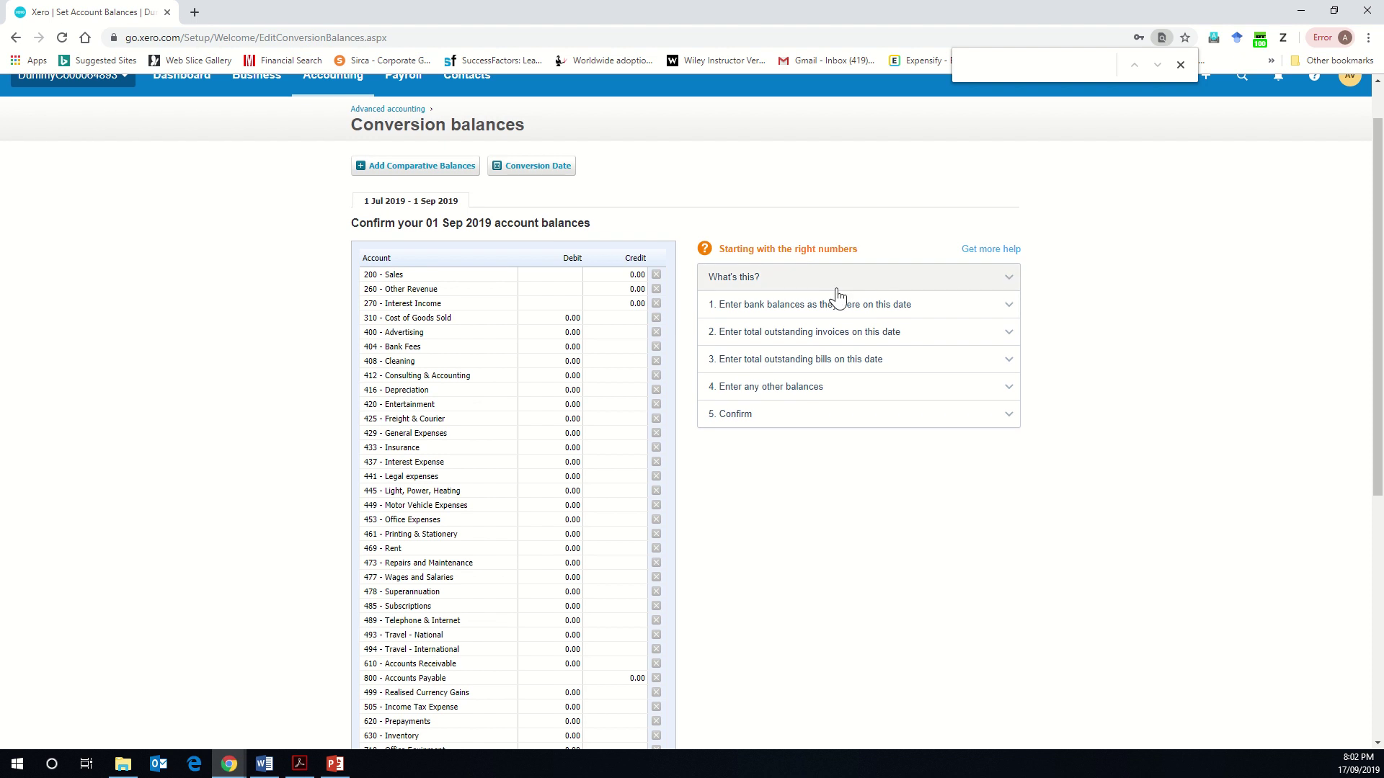
scroll(836, 295, "up", 1)
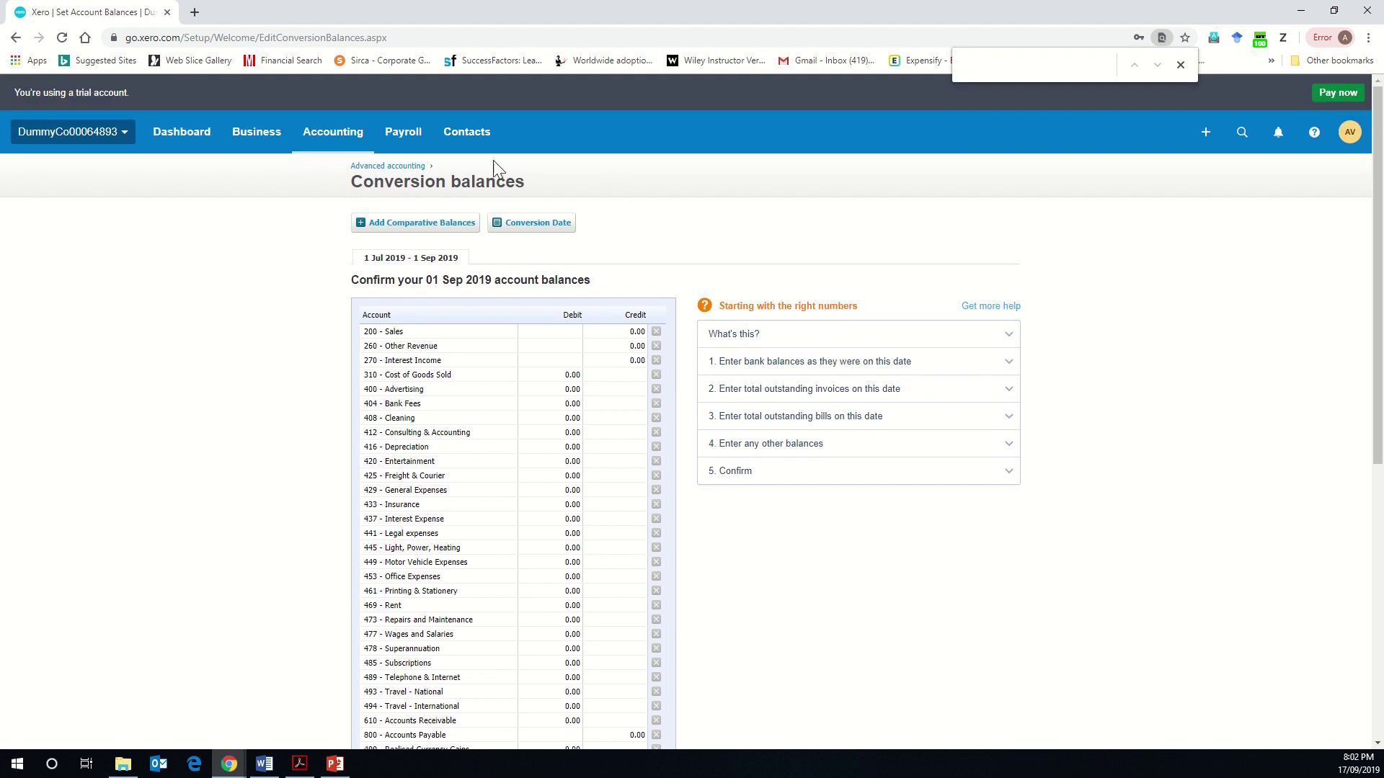
Open the chart of accounts and show only the asset accounts
left_click(354, 137)
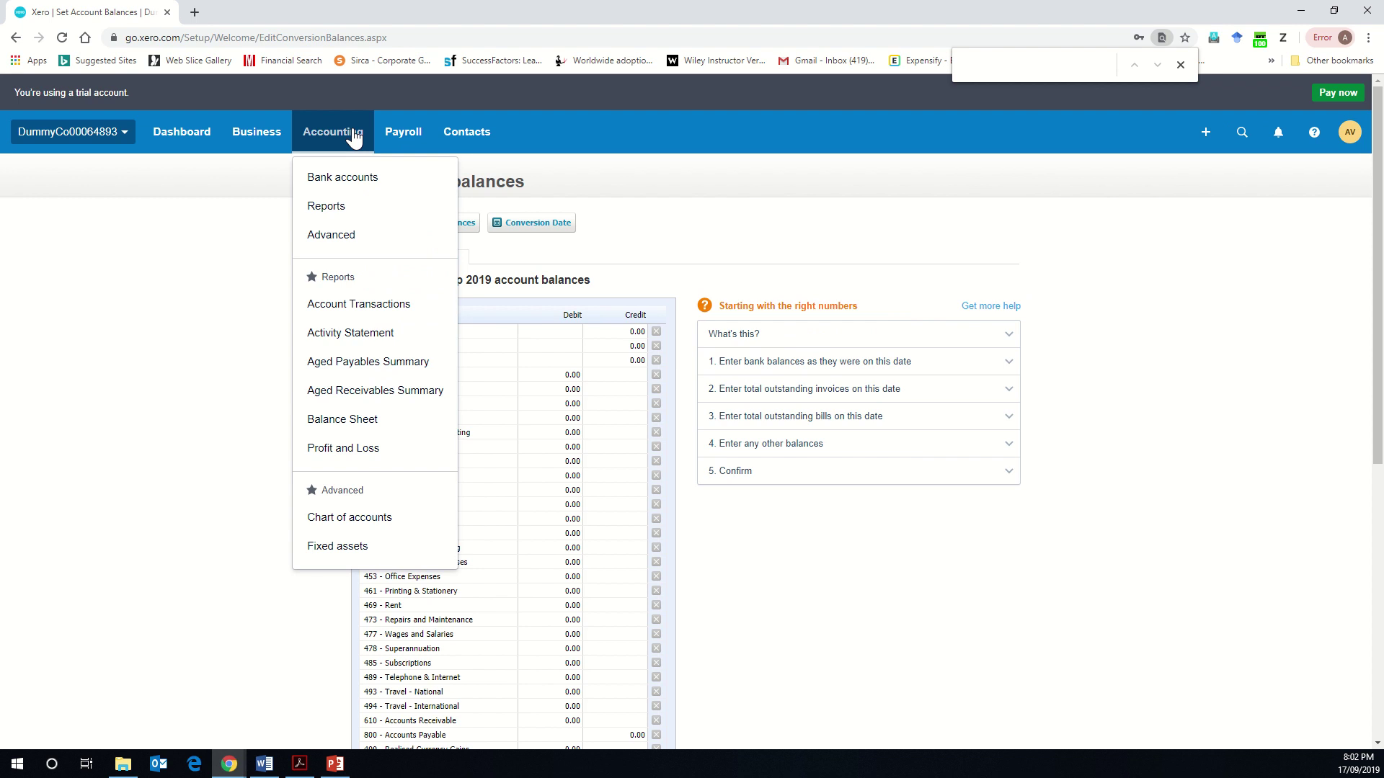
left_click(378, 518)
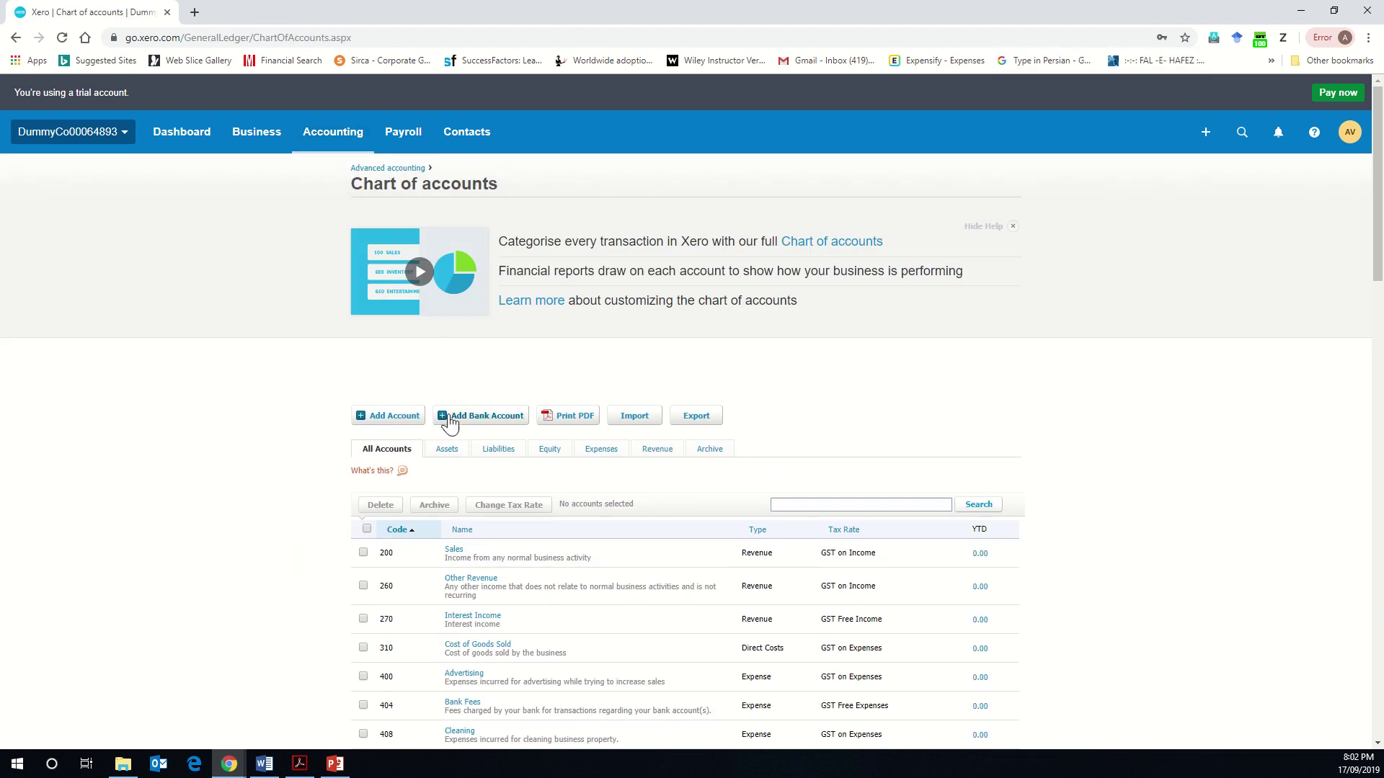
left_click(446, 453)
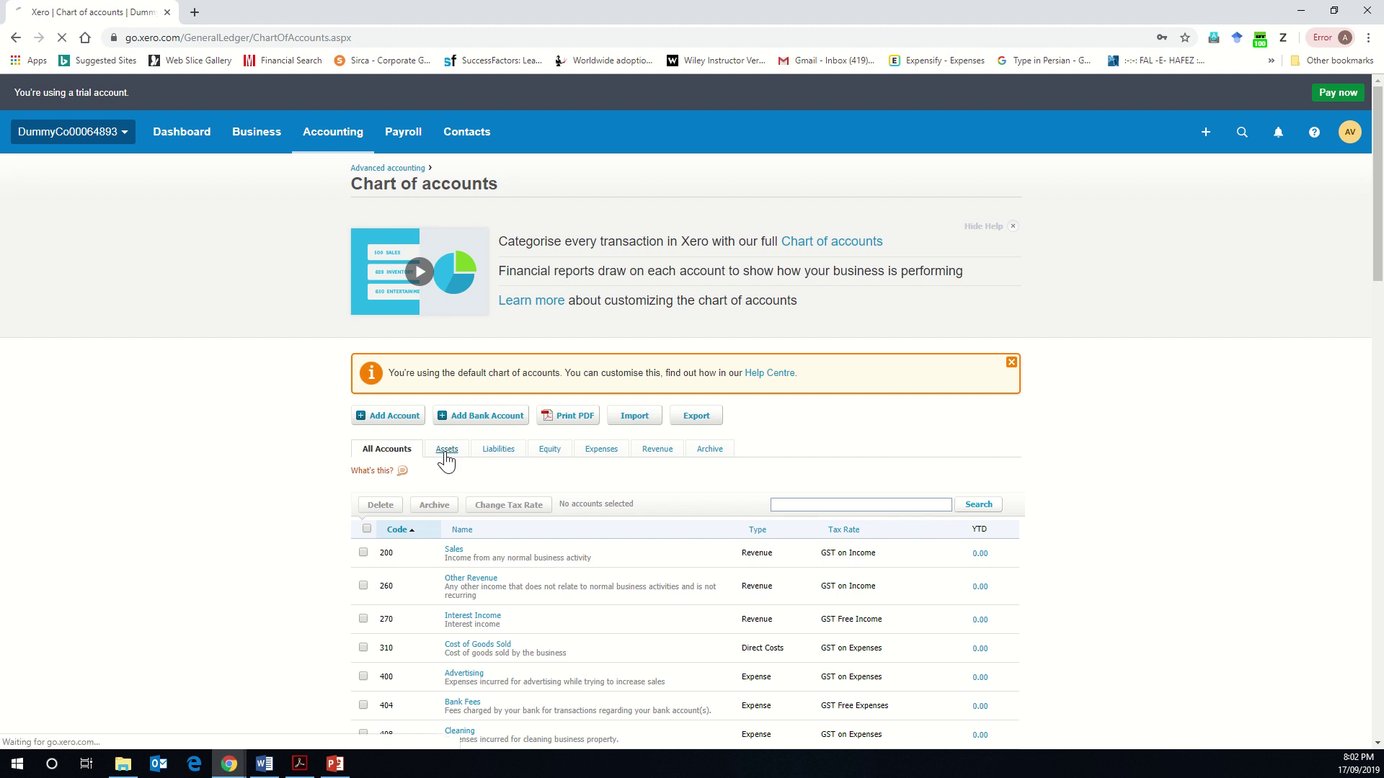
left_click(396, 417)
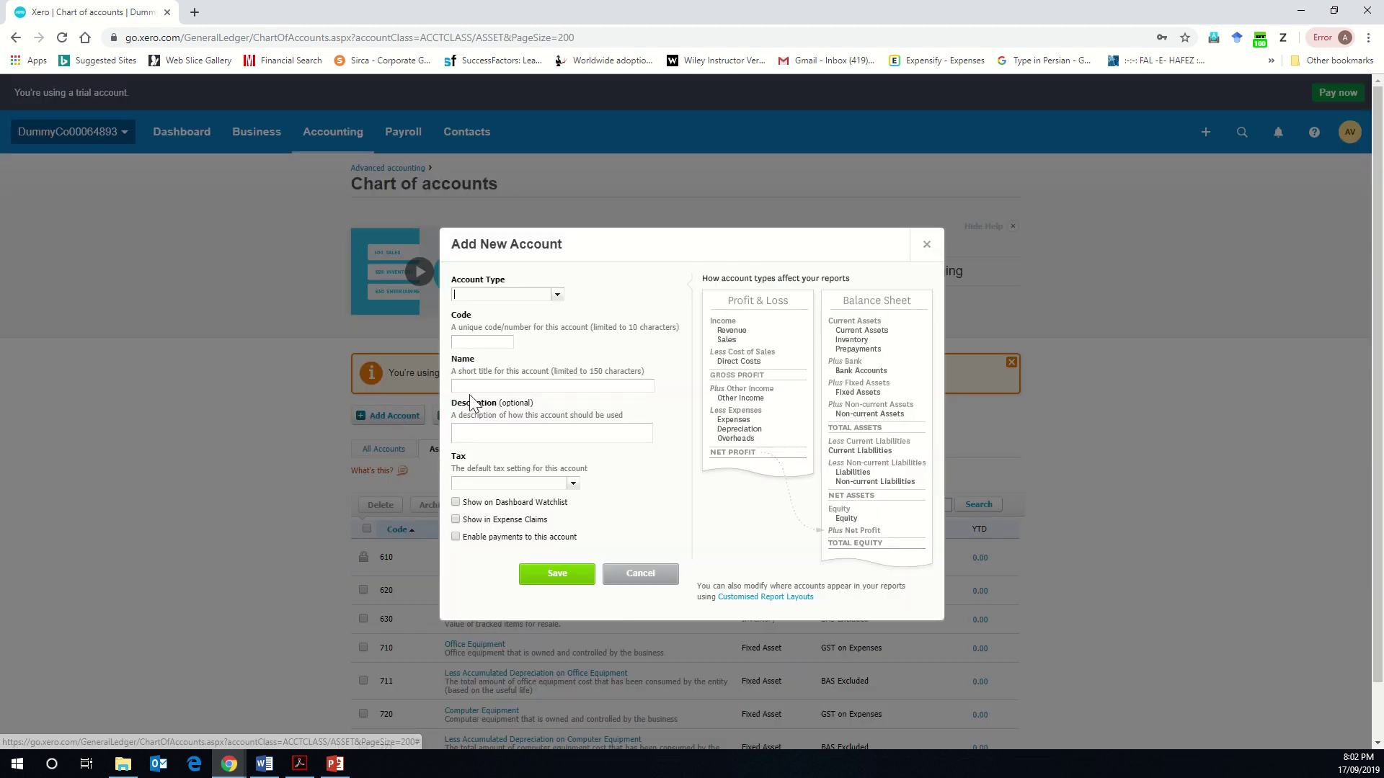
type("curr")
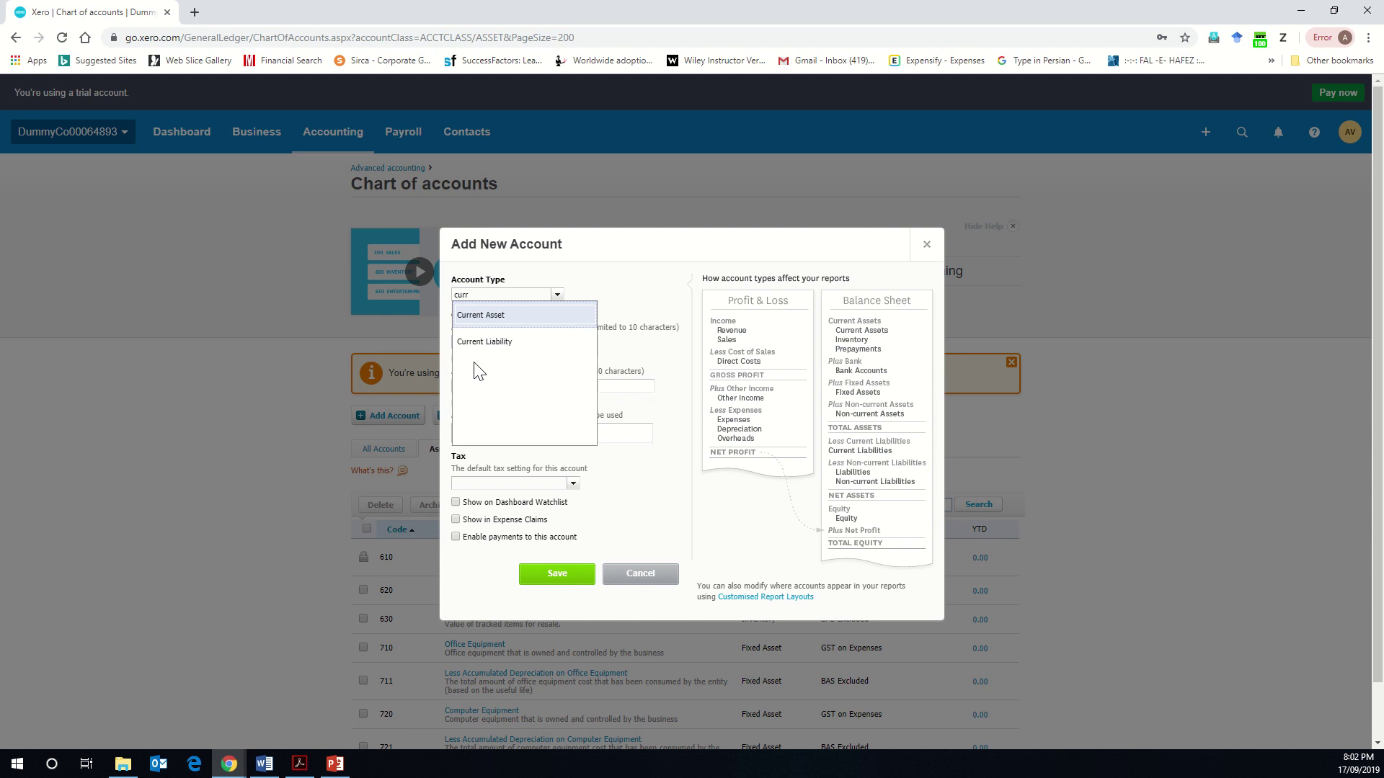
left_click(508, 315)
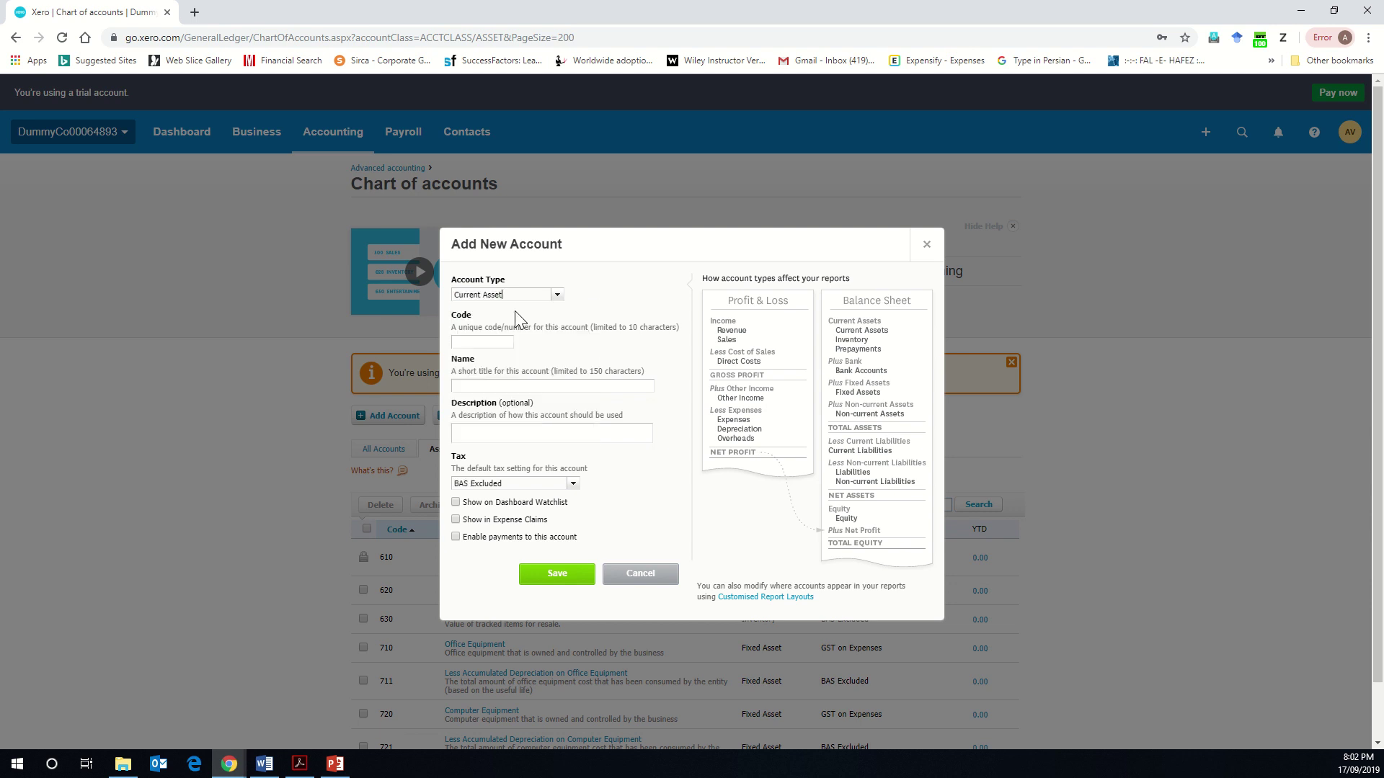
left_click(491, 340)
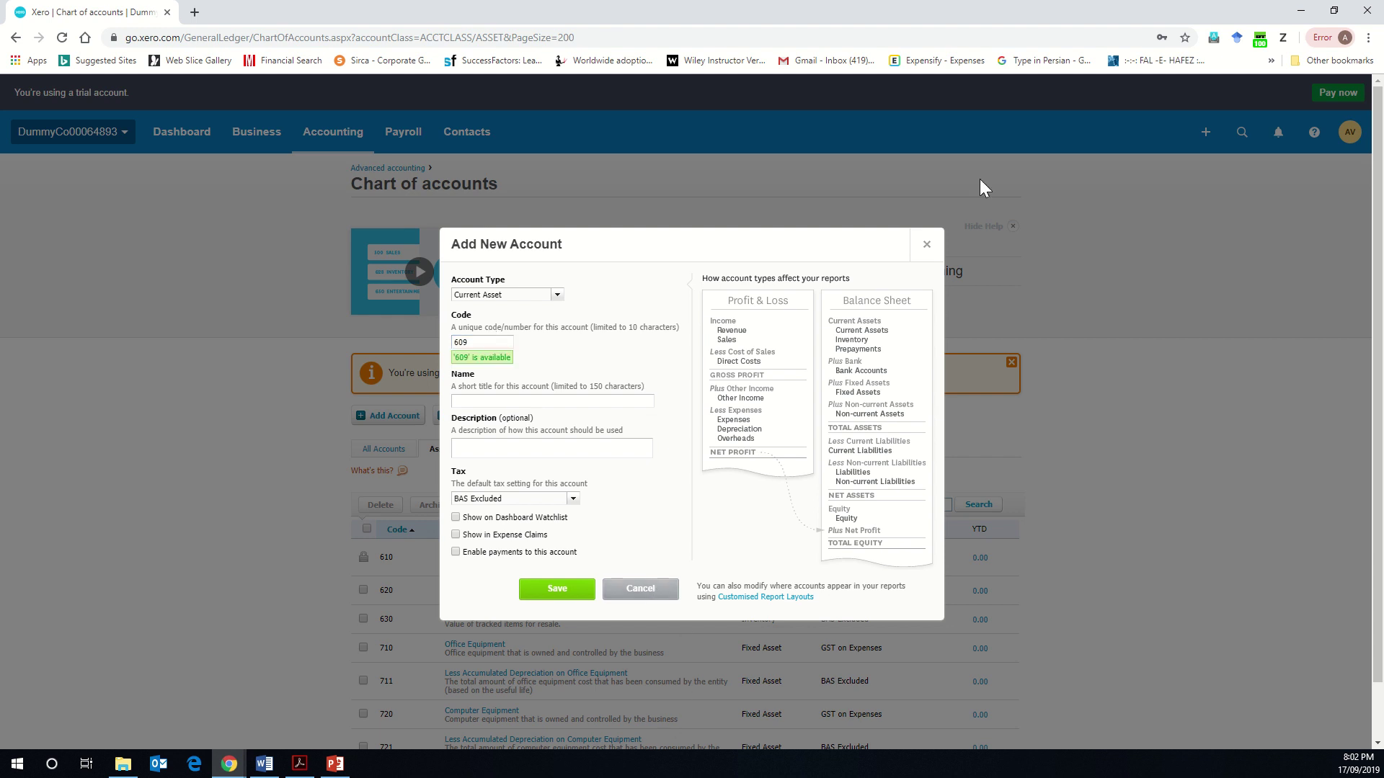
left_click(927, 245)
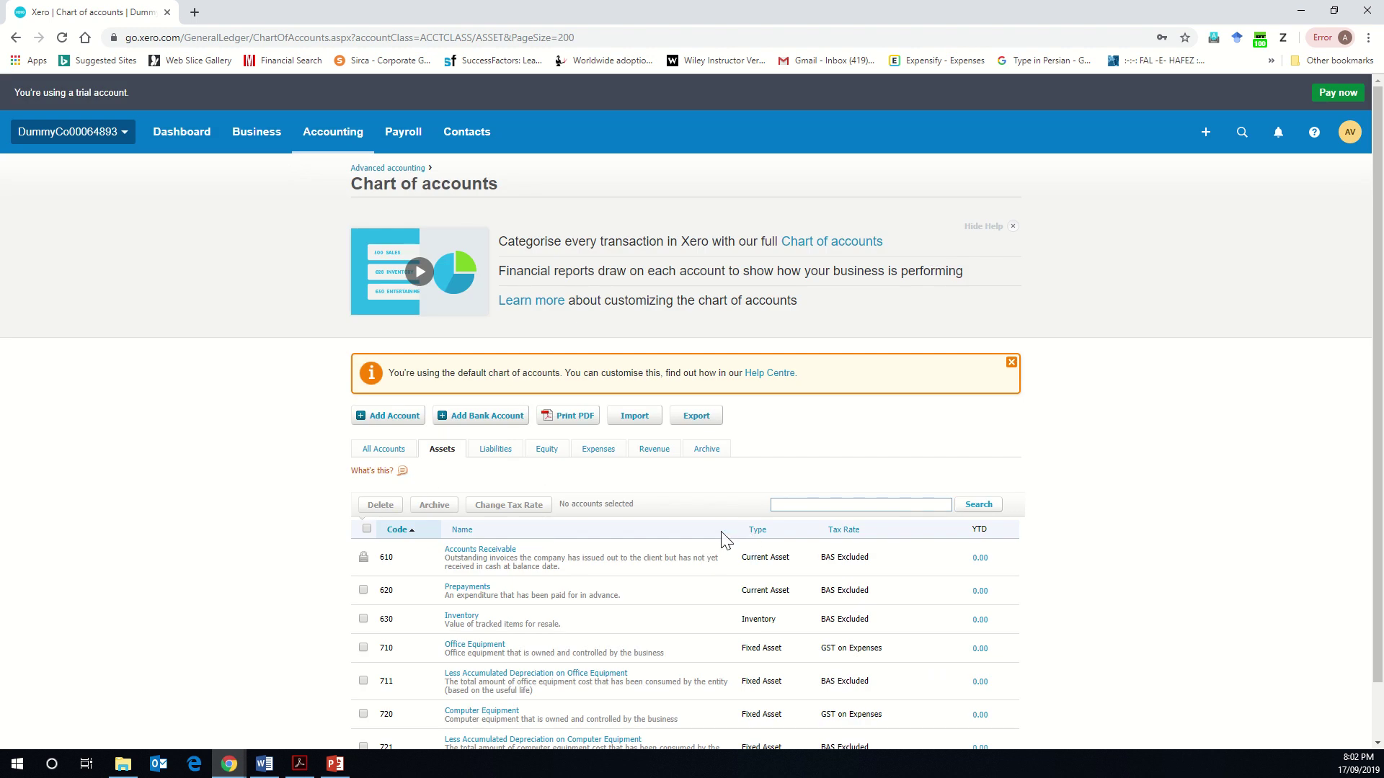
Review the asset, liability and equity accounts in the chart of accounts
scroll(640, 551, "down", 1)
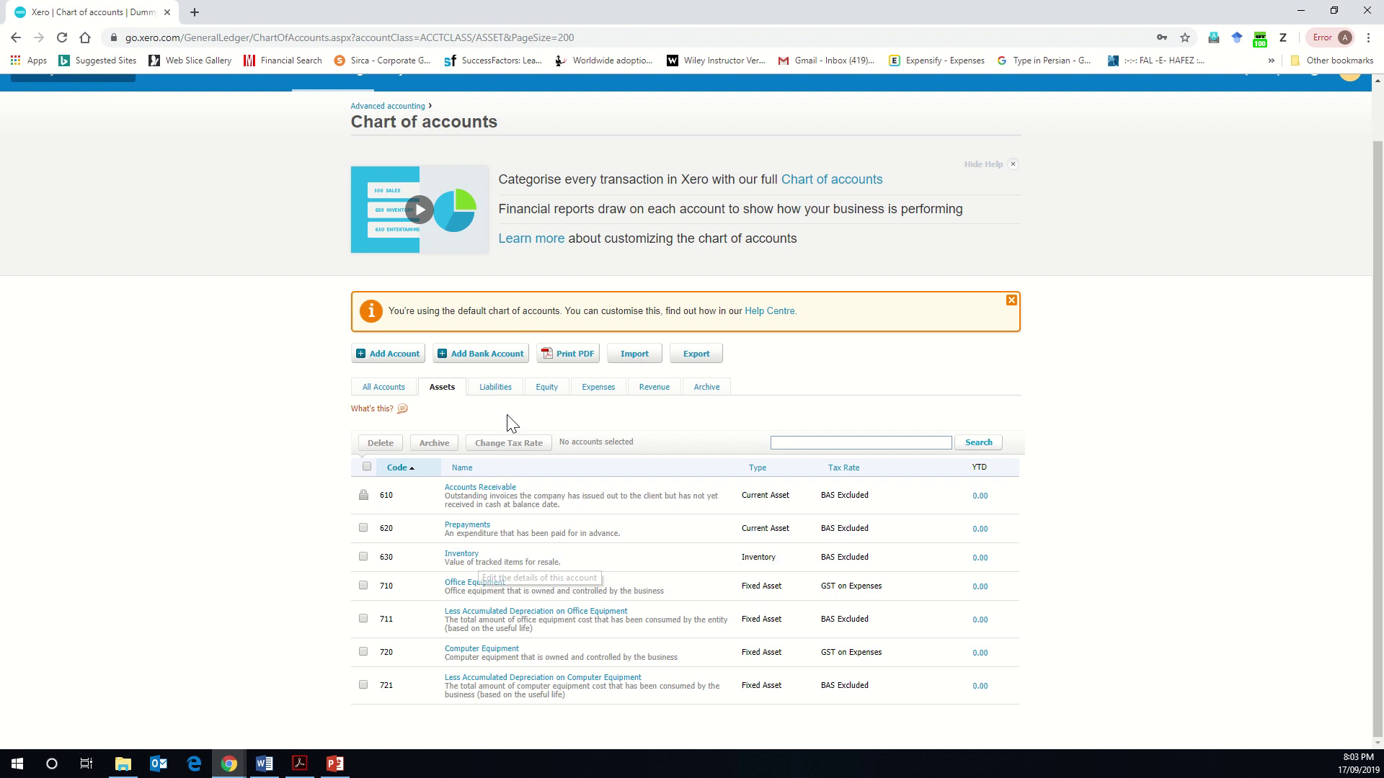
left_click(497, 387)
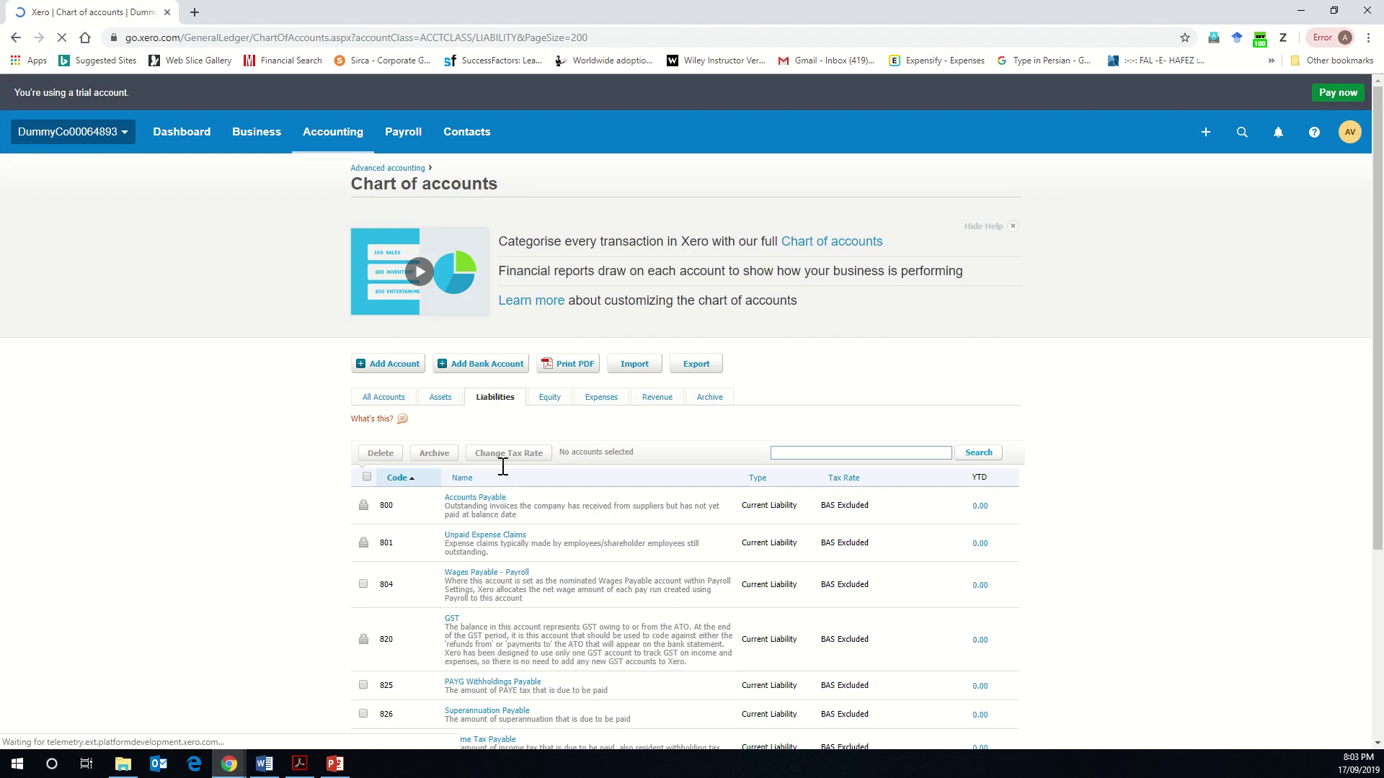
scroll(504, 555, "down", 3)
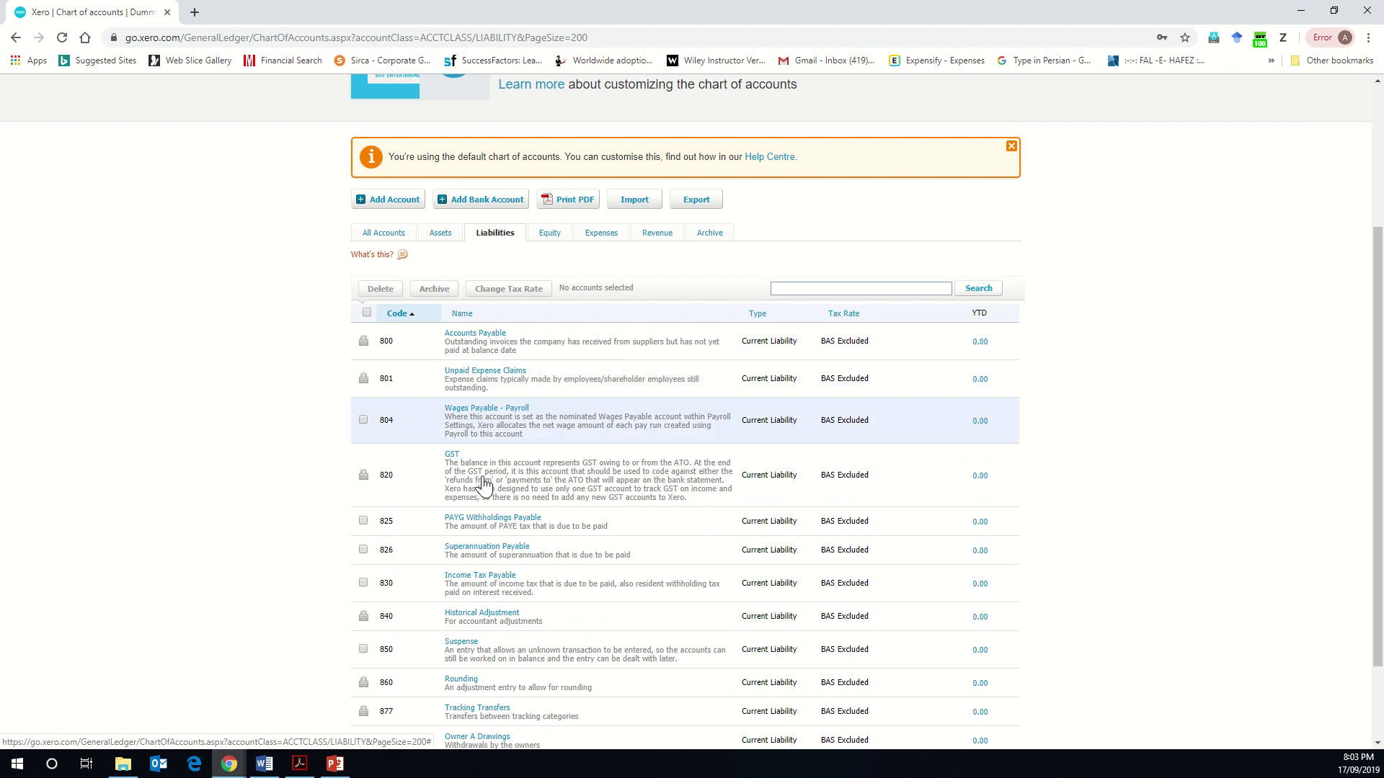
scroll(494, 570, "down", 2)
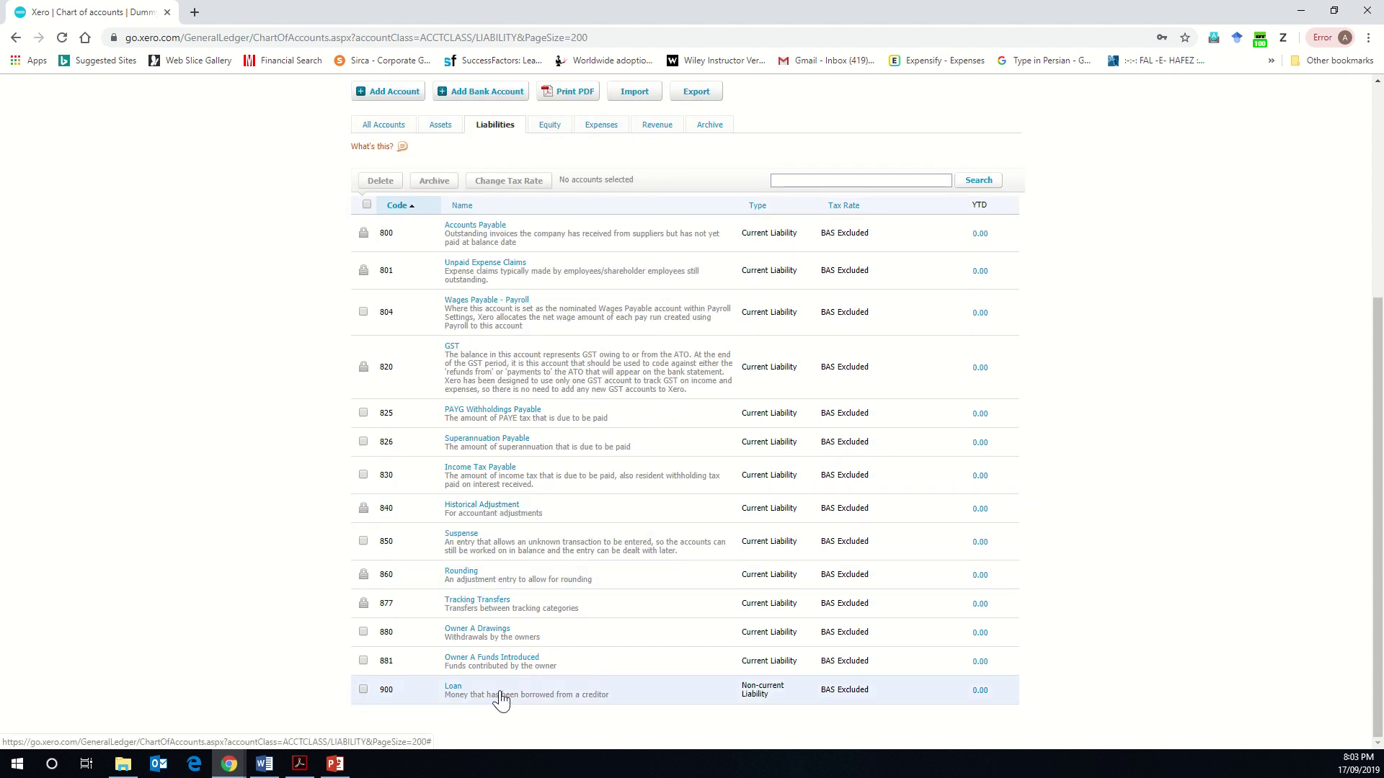
scroll(502, 699, "up", 5)
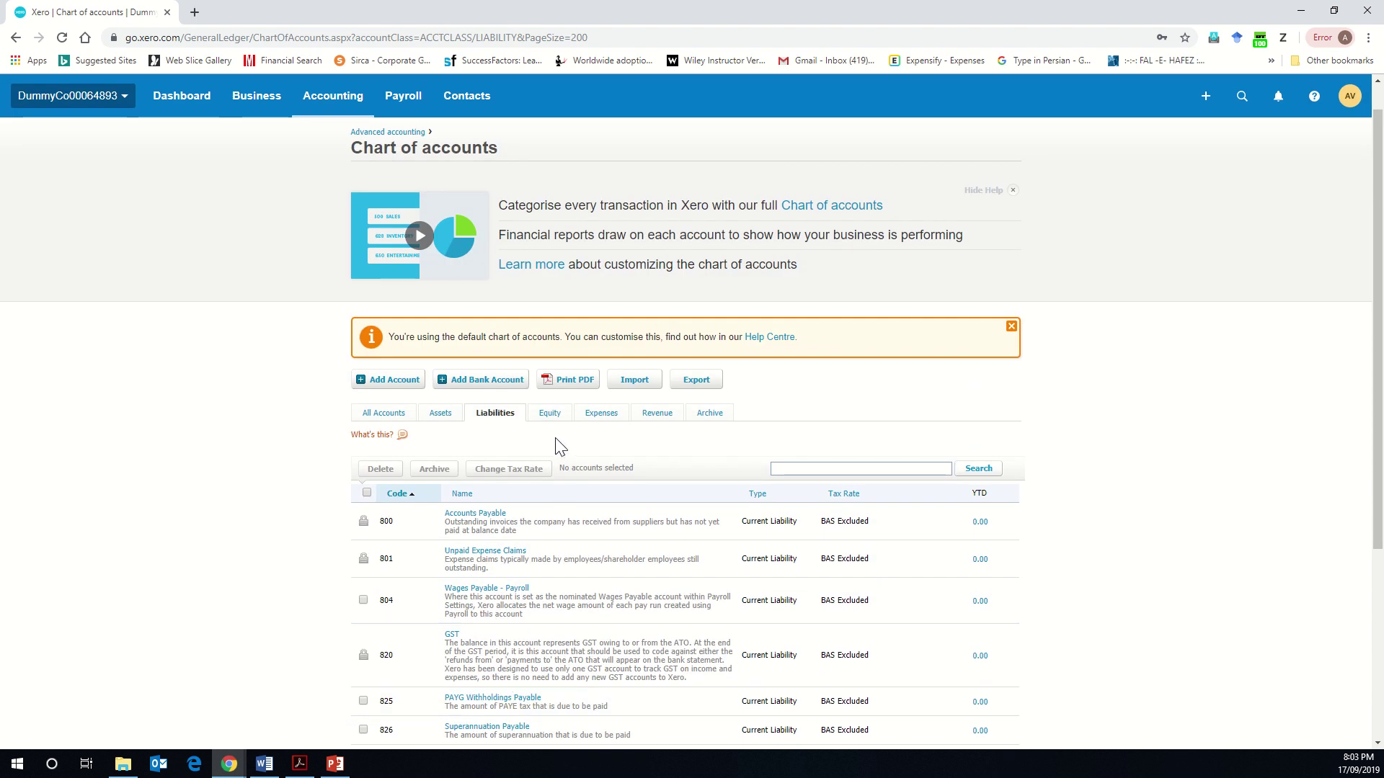
left_click(554, 419)
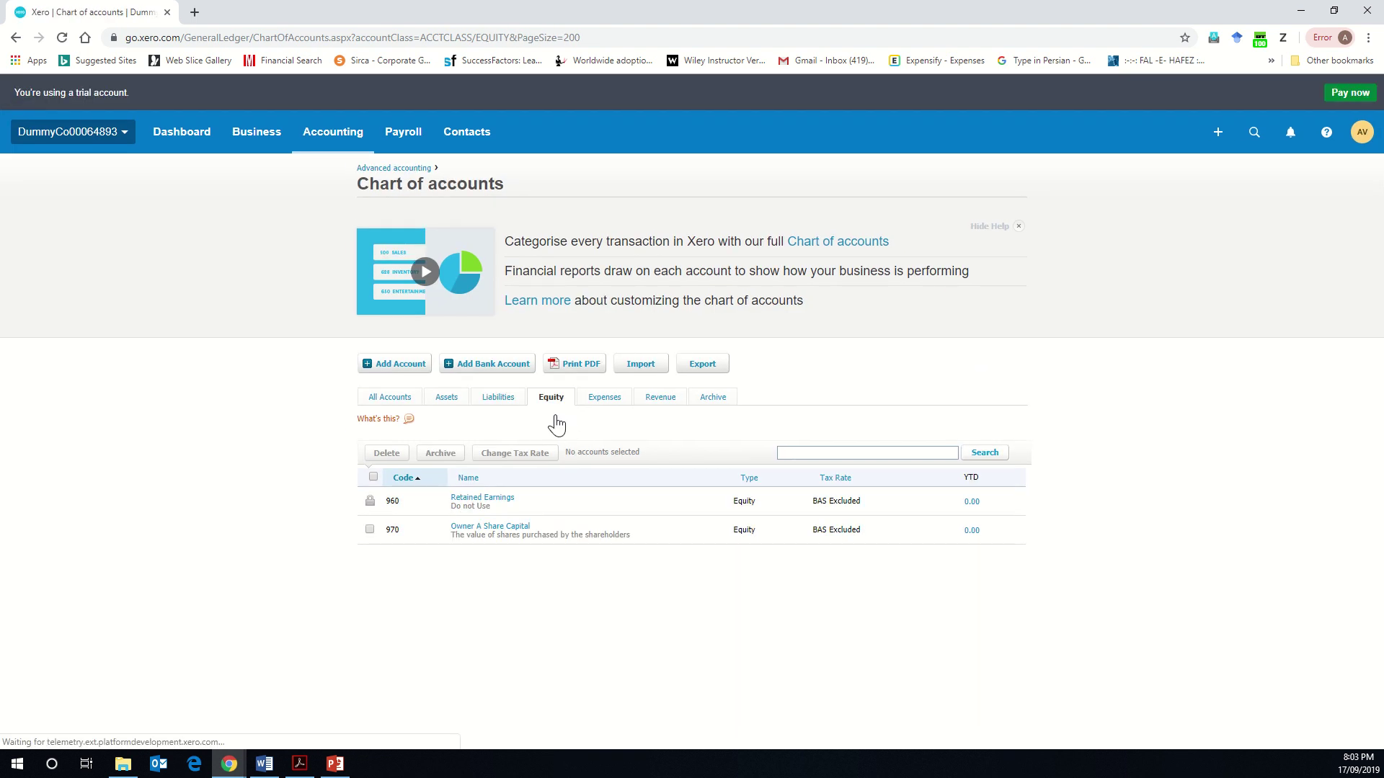
Look through the expense and revenue accounts in the chart of accounts and recheck the liability accounts
left_click(604, 399)
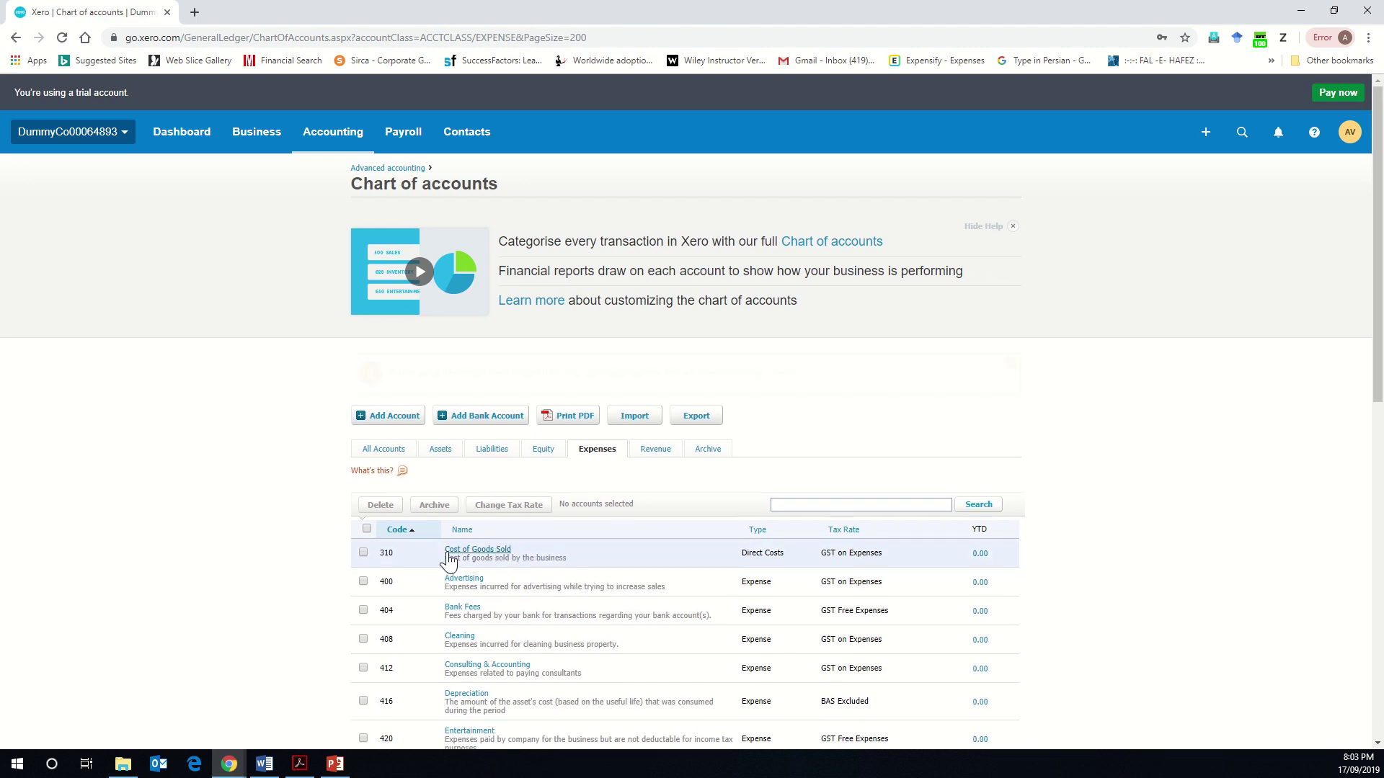
scroll(448, 561, "down", 2)
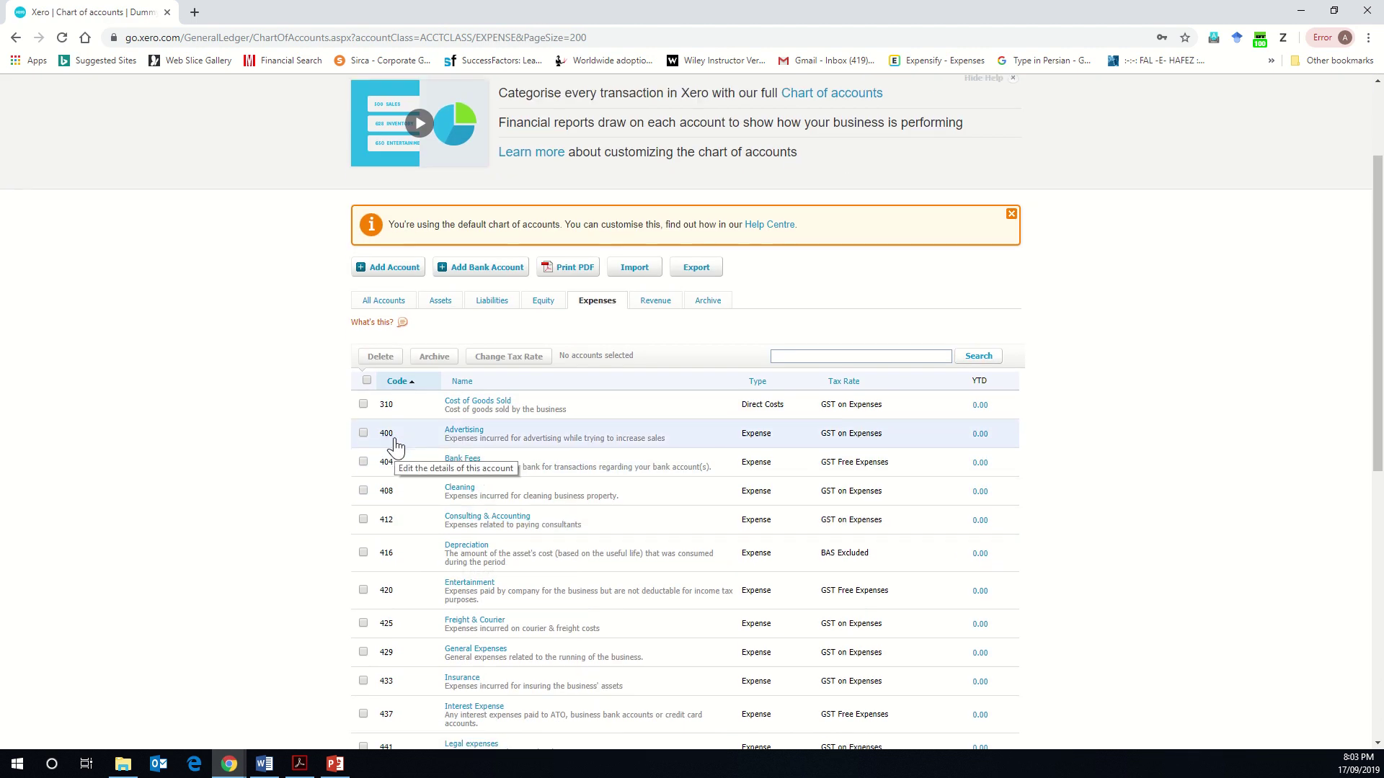
scroll(396, 447, "down", 7)
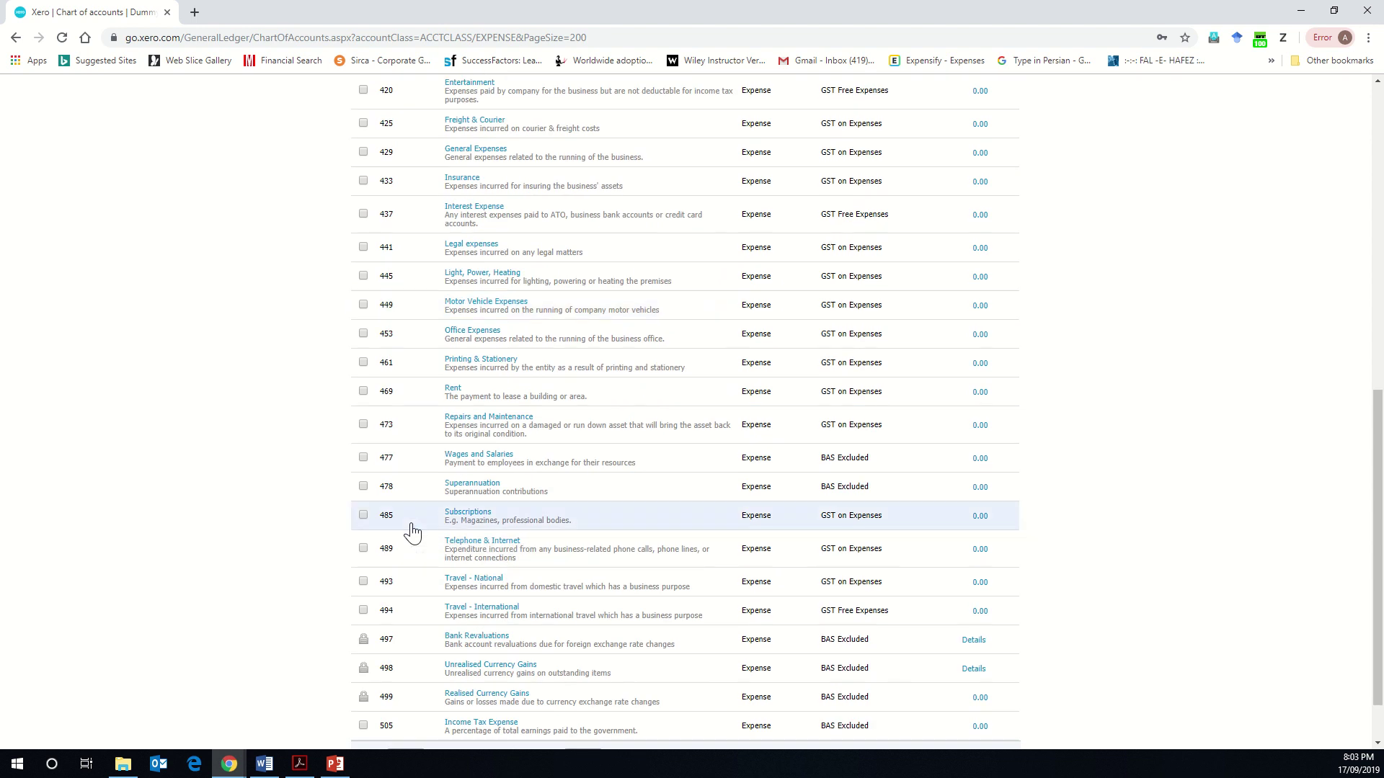
scroll(412, 533, "down", 2)
scroll(412, 533, "up", 8)
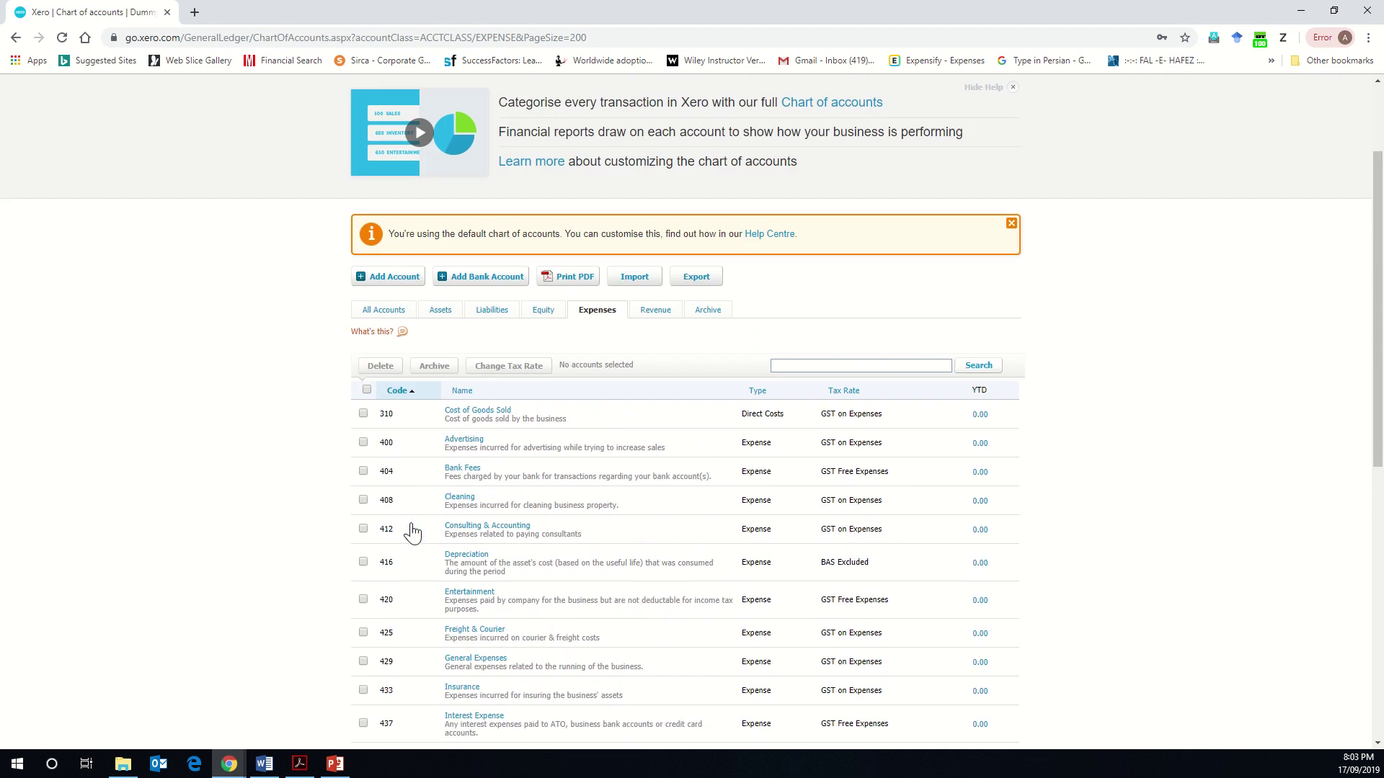
scroll(412, 533, "up", 2)
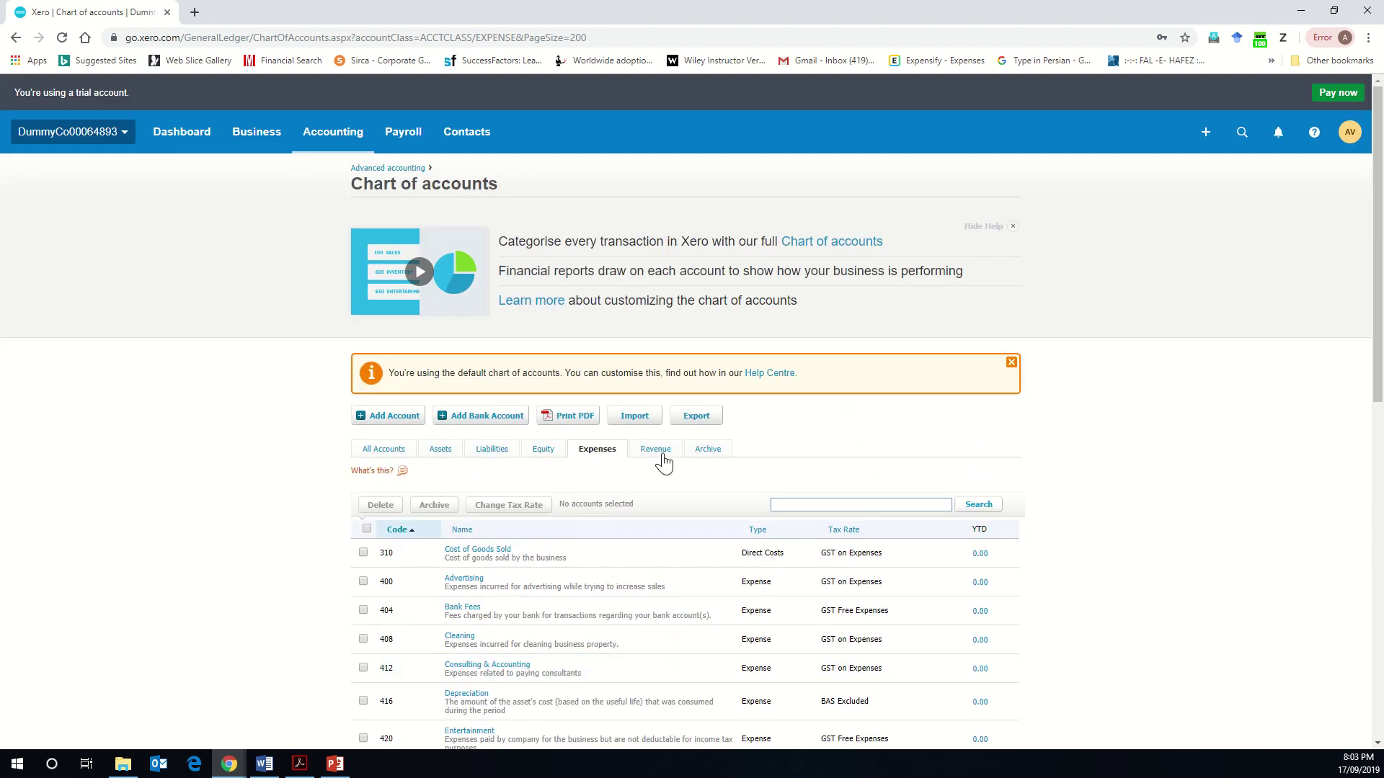
left_click(660, 451)
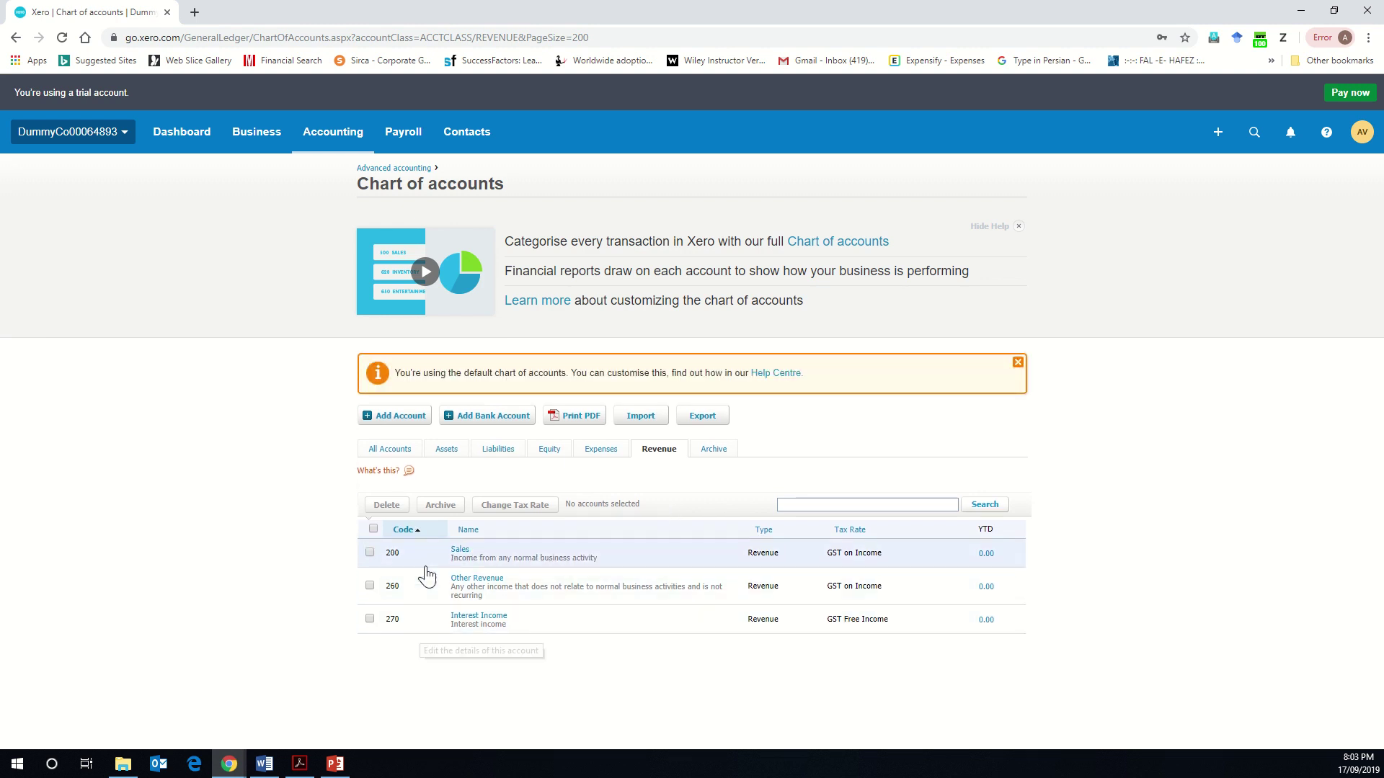
left_click(497, 453)
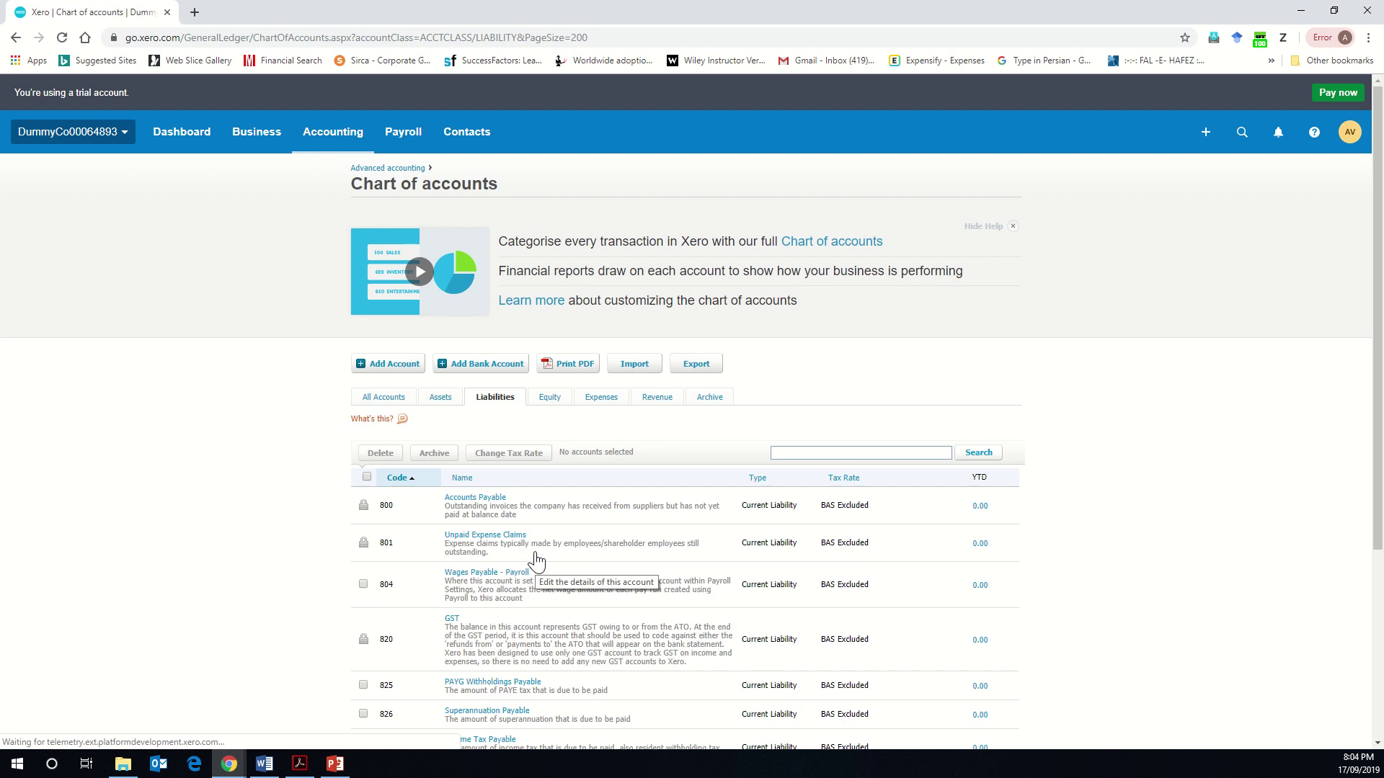
scroll(533, 566, "down", 4)
scroll(547, 580, "up", 5)
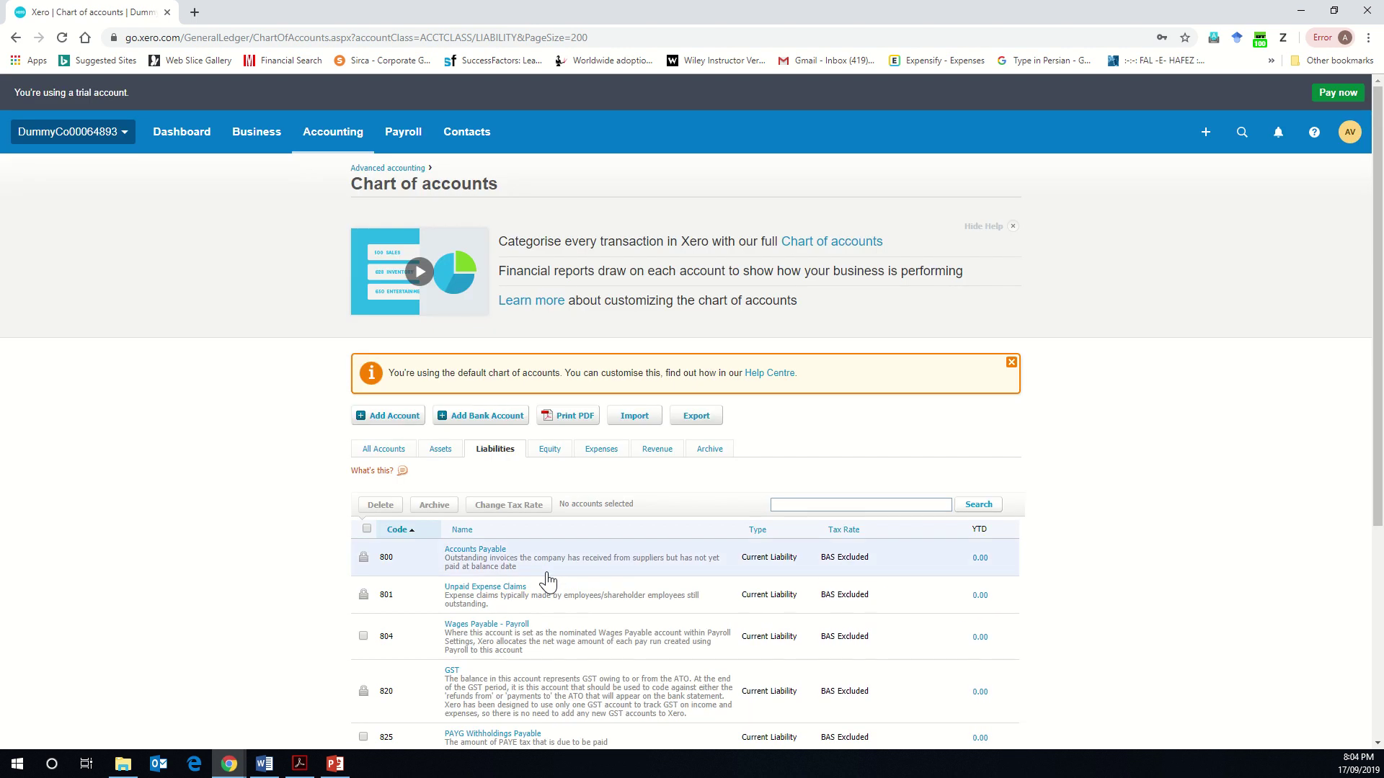
Add a Current Asset account with code 609 named Cash at Bank to the asset accounts, with payments enabled
left_click(438, 450)
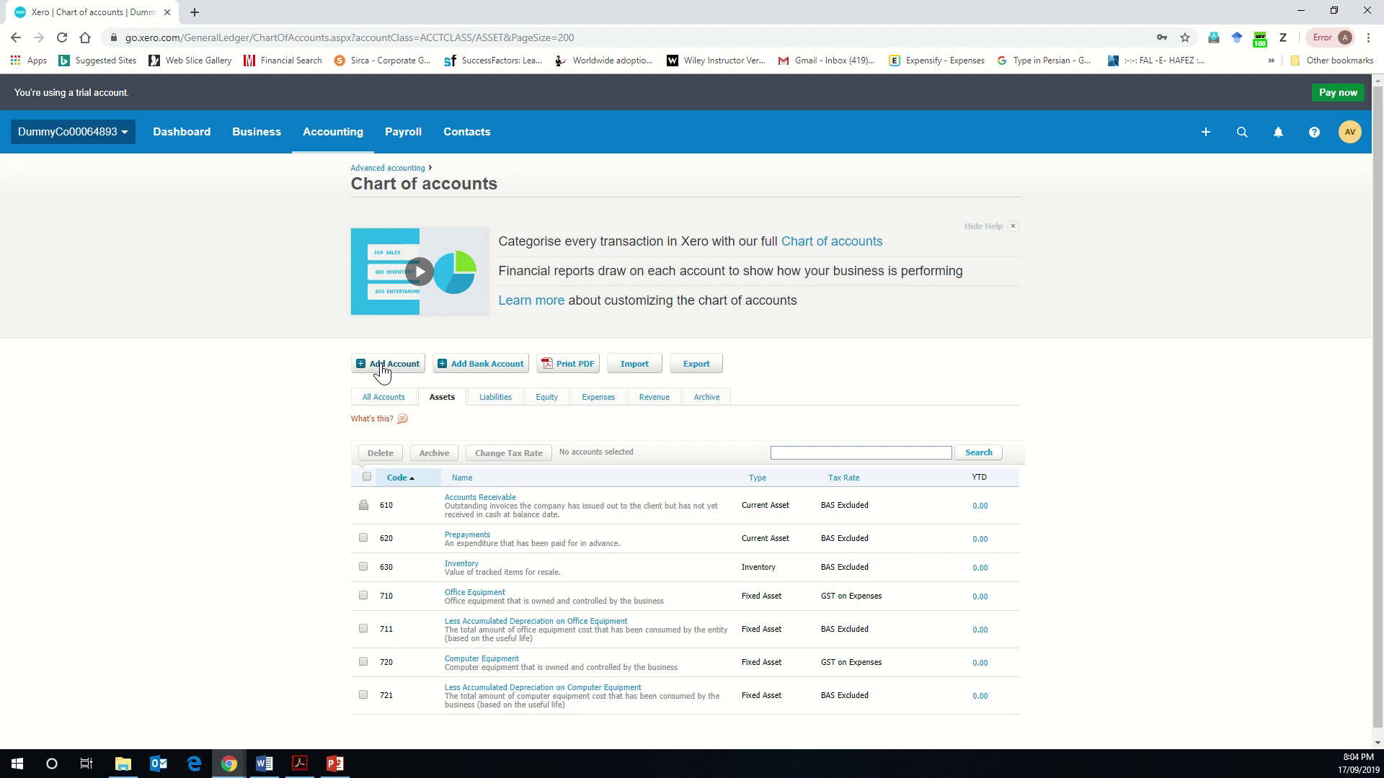
left_click(395, 416)
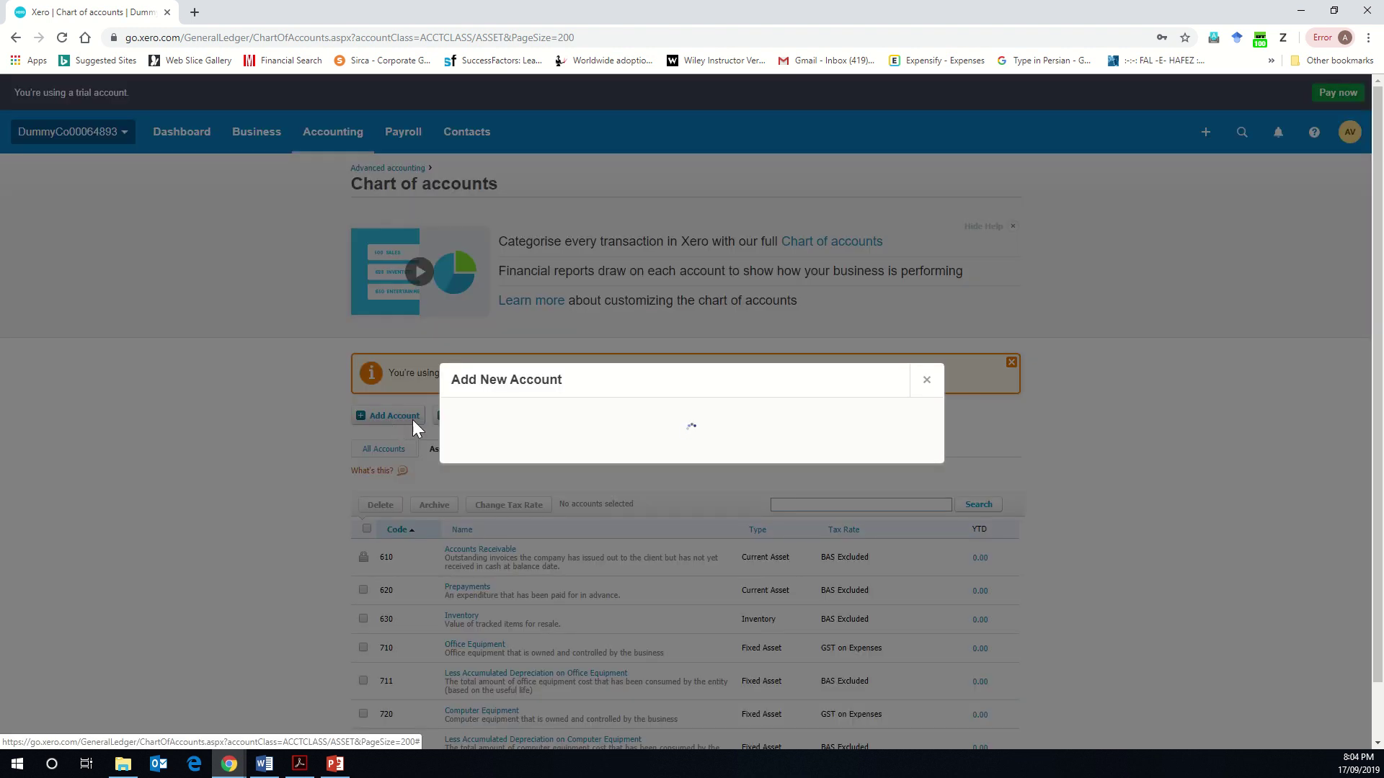
type("curr")
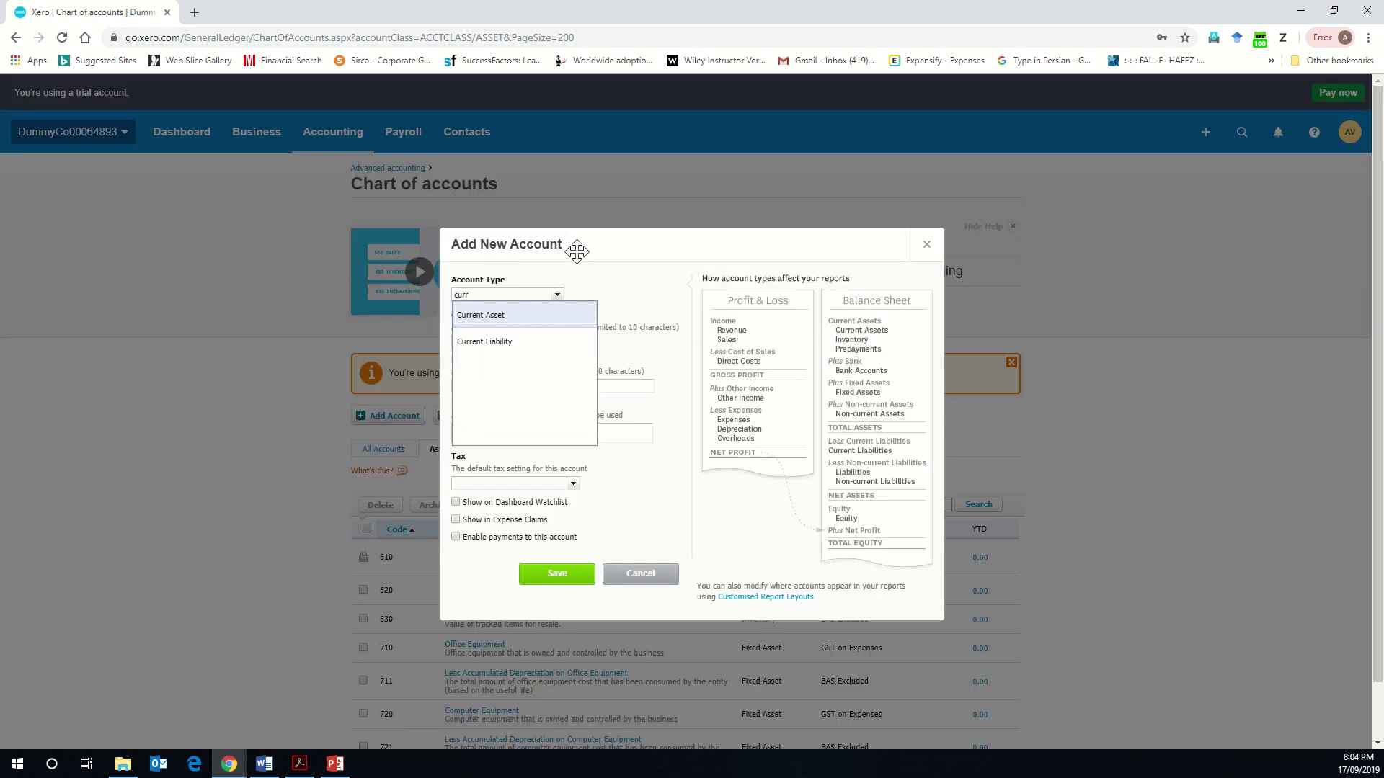
left_click(533, 310)
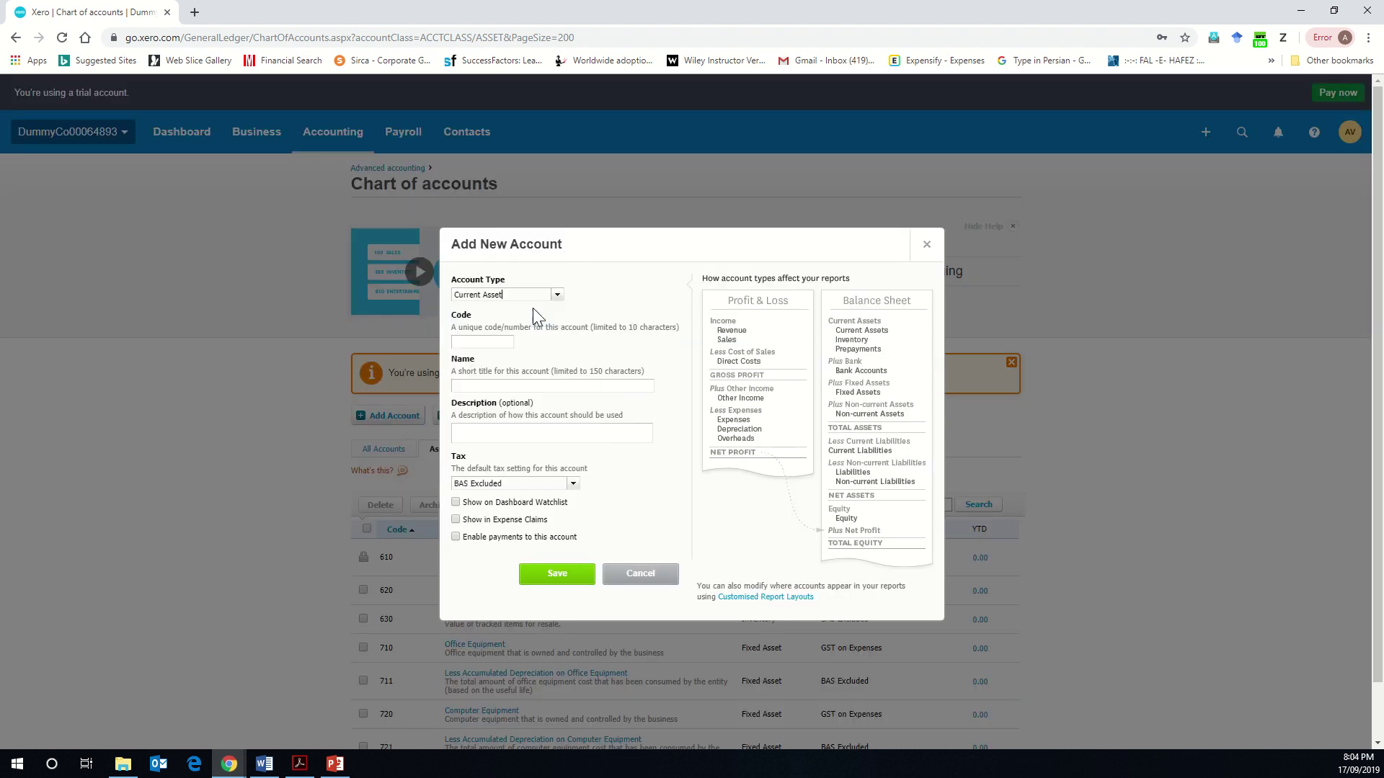
left_click(483, 344)
type("609")
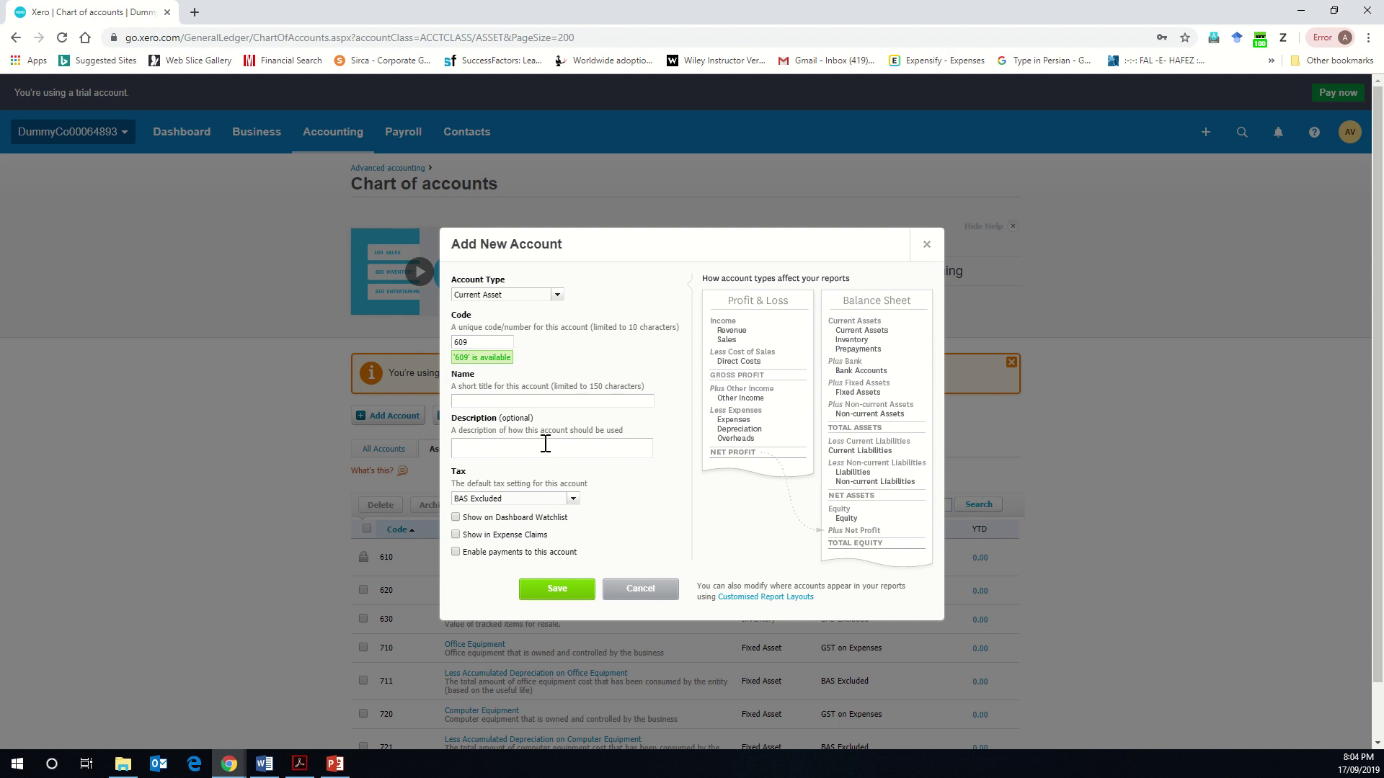
left_click(555, 400)
type("Cash at Bank")
left_click(455, 552)
left_click(536, 586)
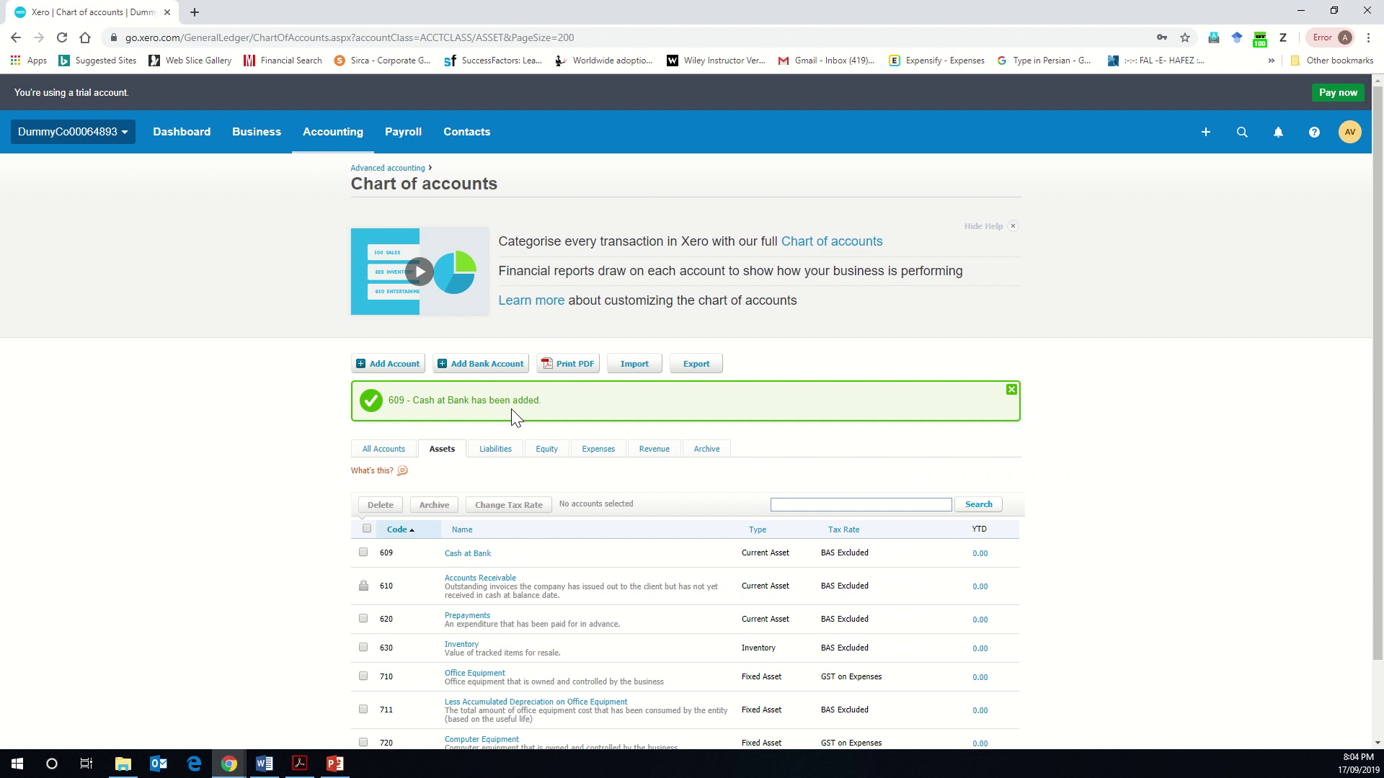
Open the conversion balances and list all accounts to look through them
left_click(333, 132)
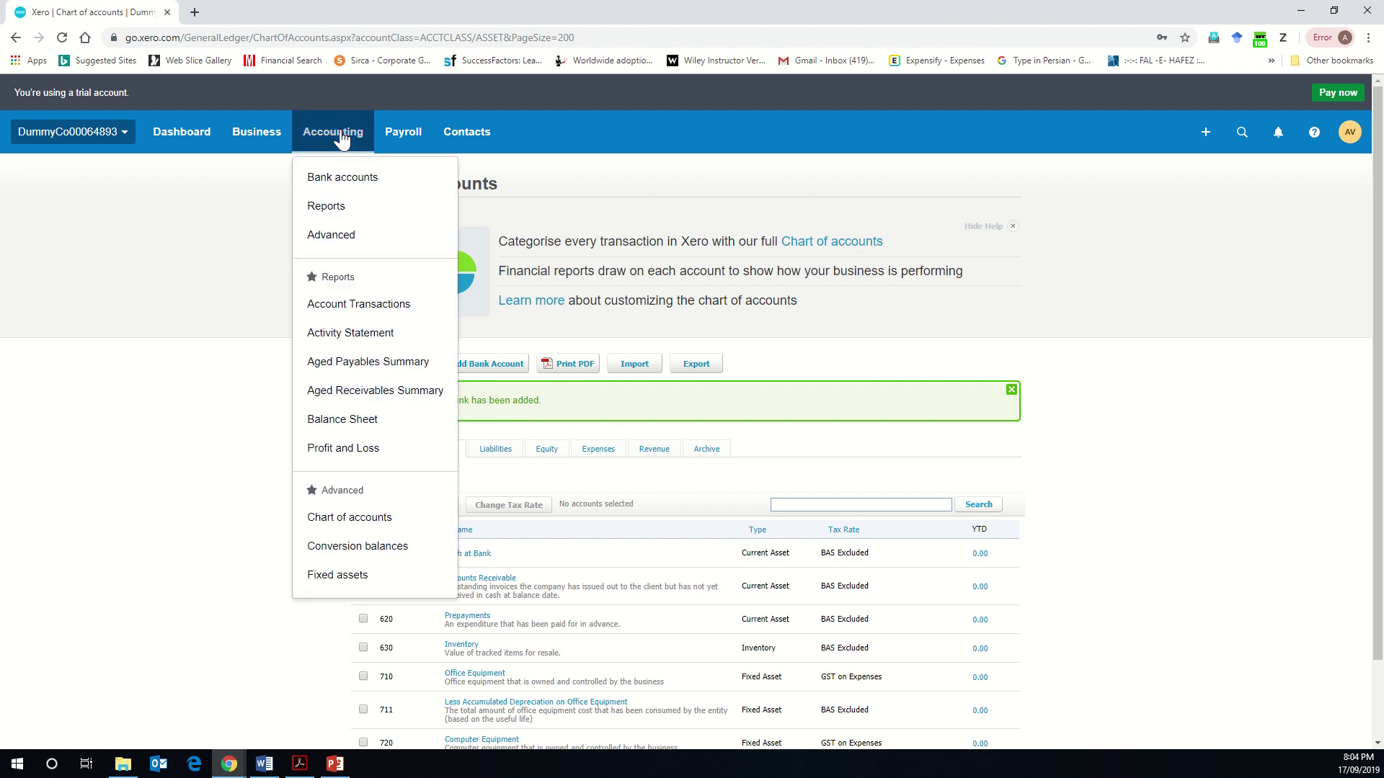
left_click(355, 547)
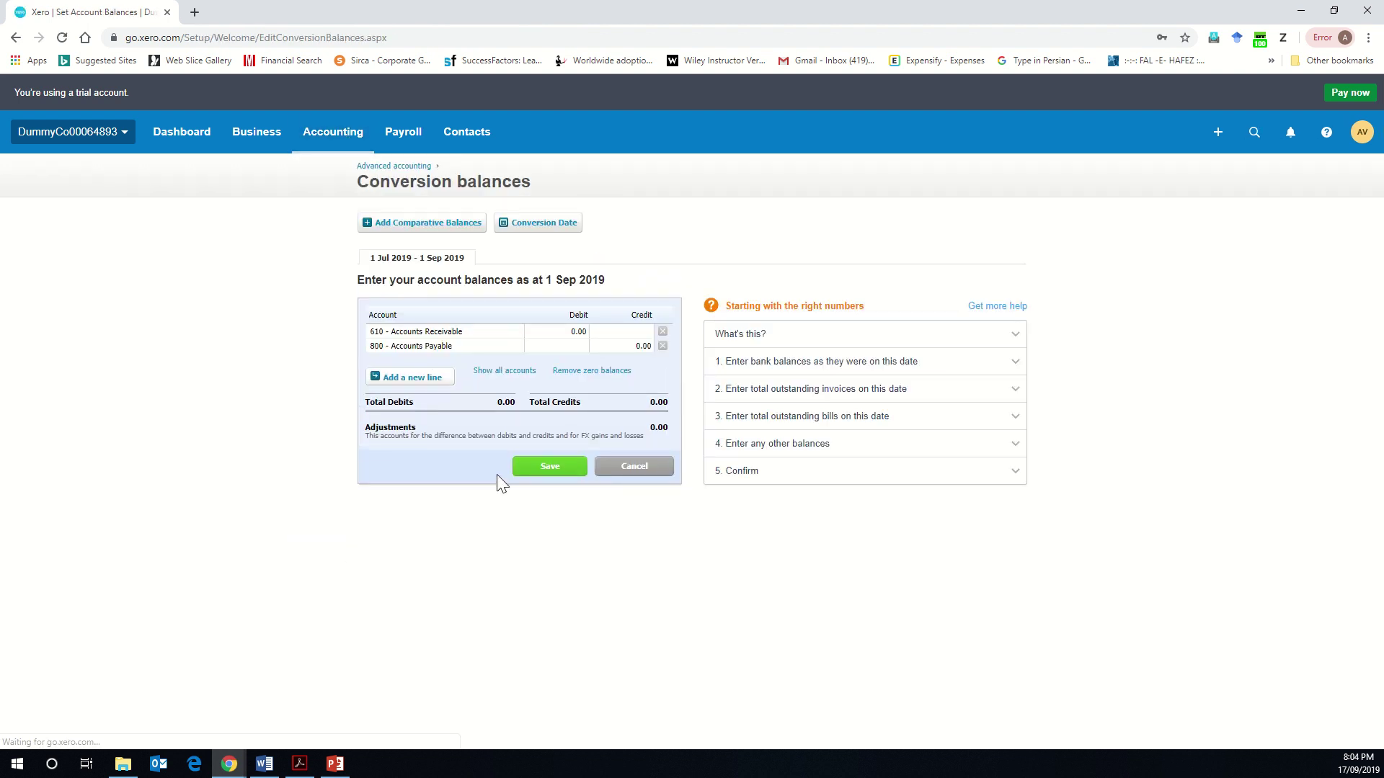
left_click(505, 371)
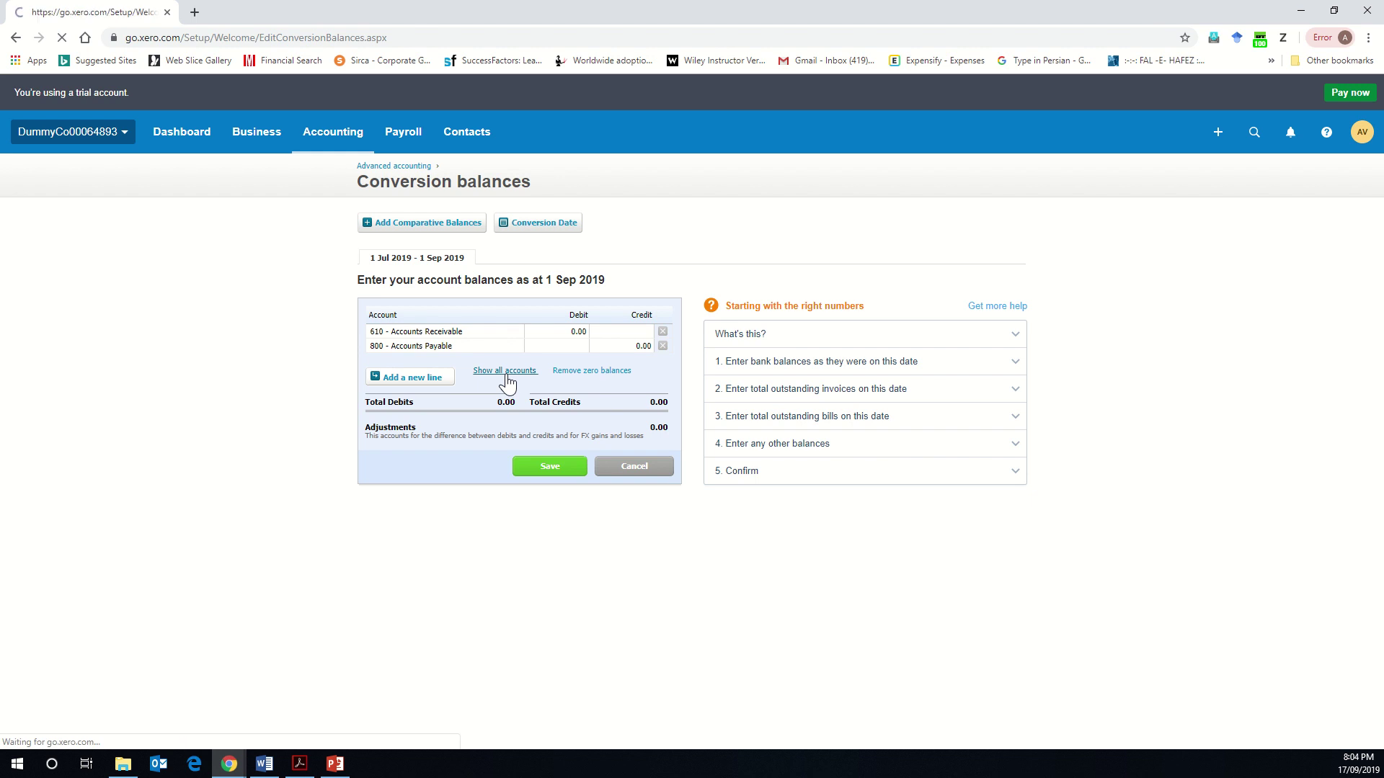
scroll(259, 464, "down", 7)
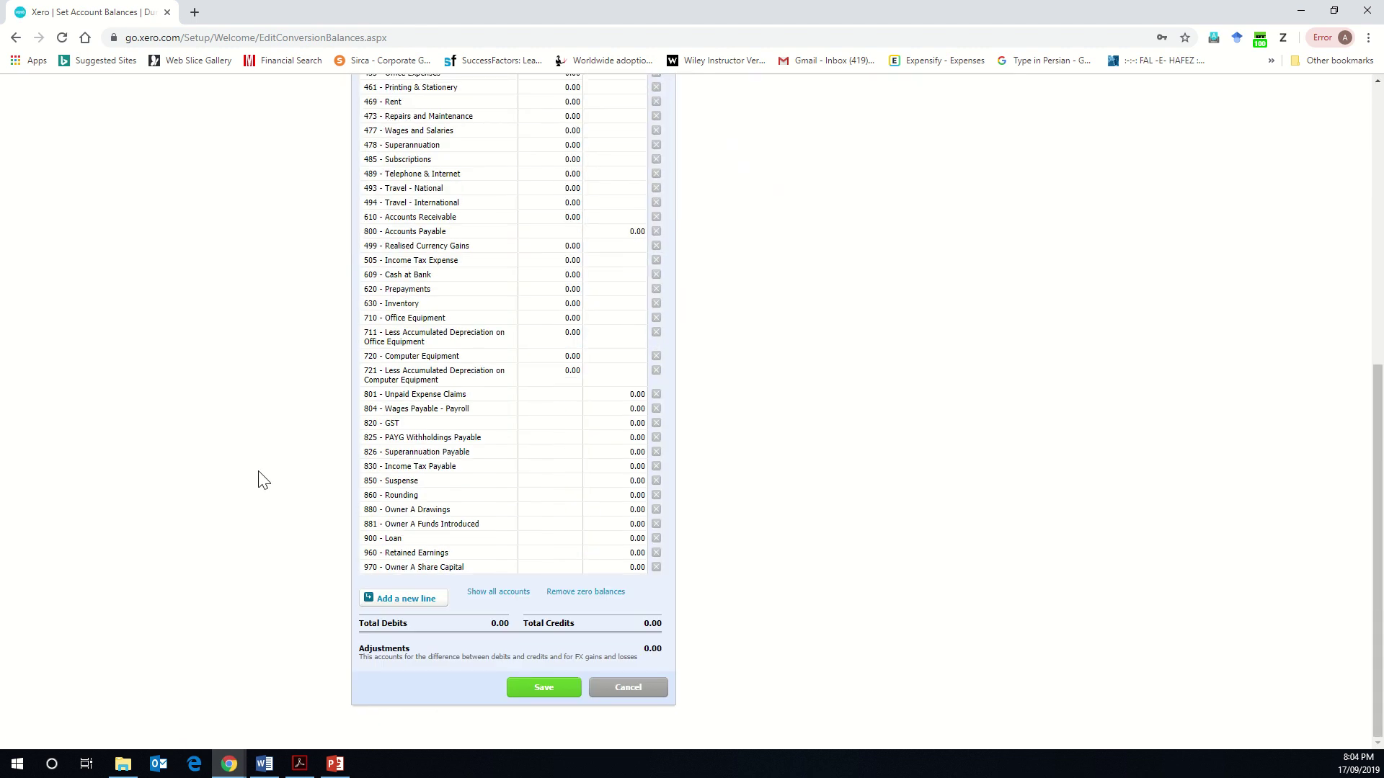
scroll(263, 479, "up", 7)
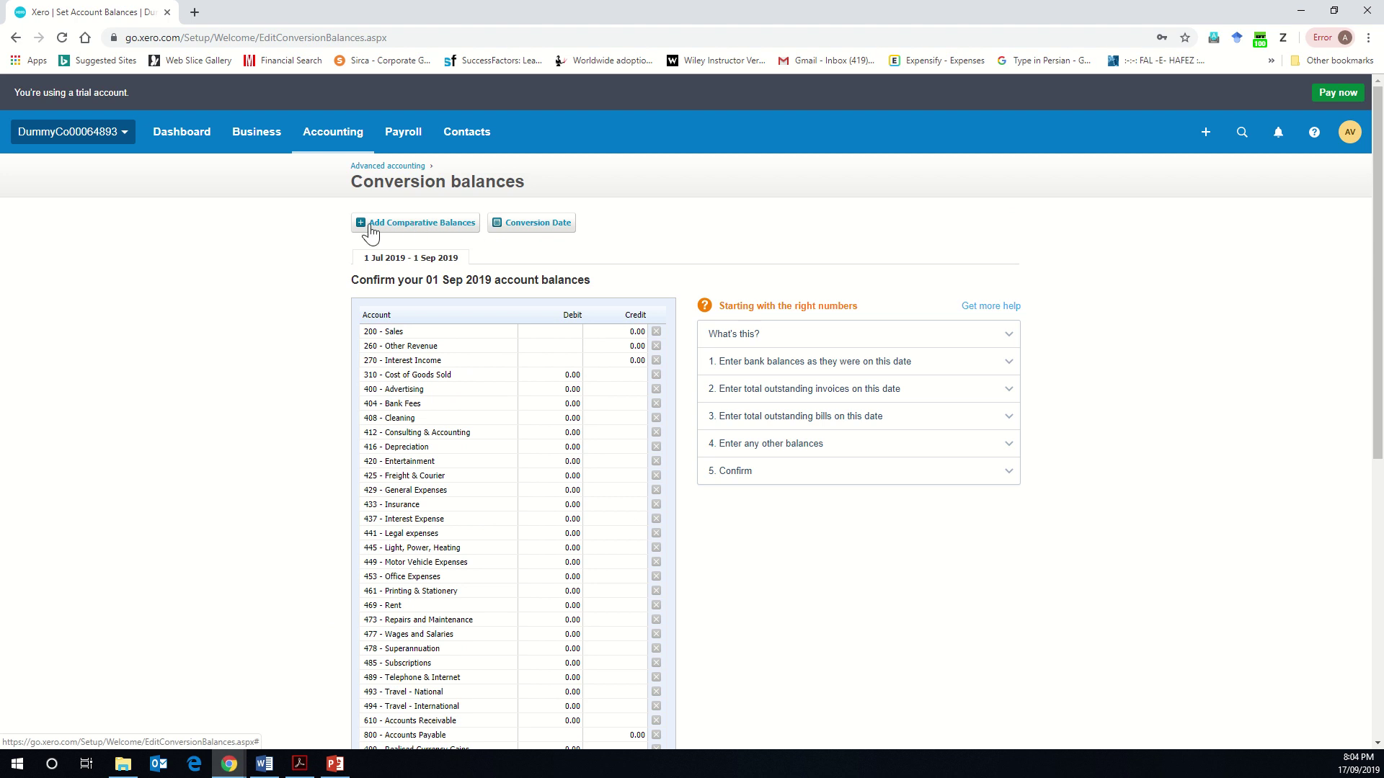
Save September 2019 as the conversion date and show all accounts in the conversion balances again
left_click(513, 226)
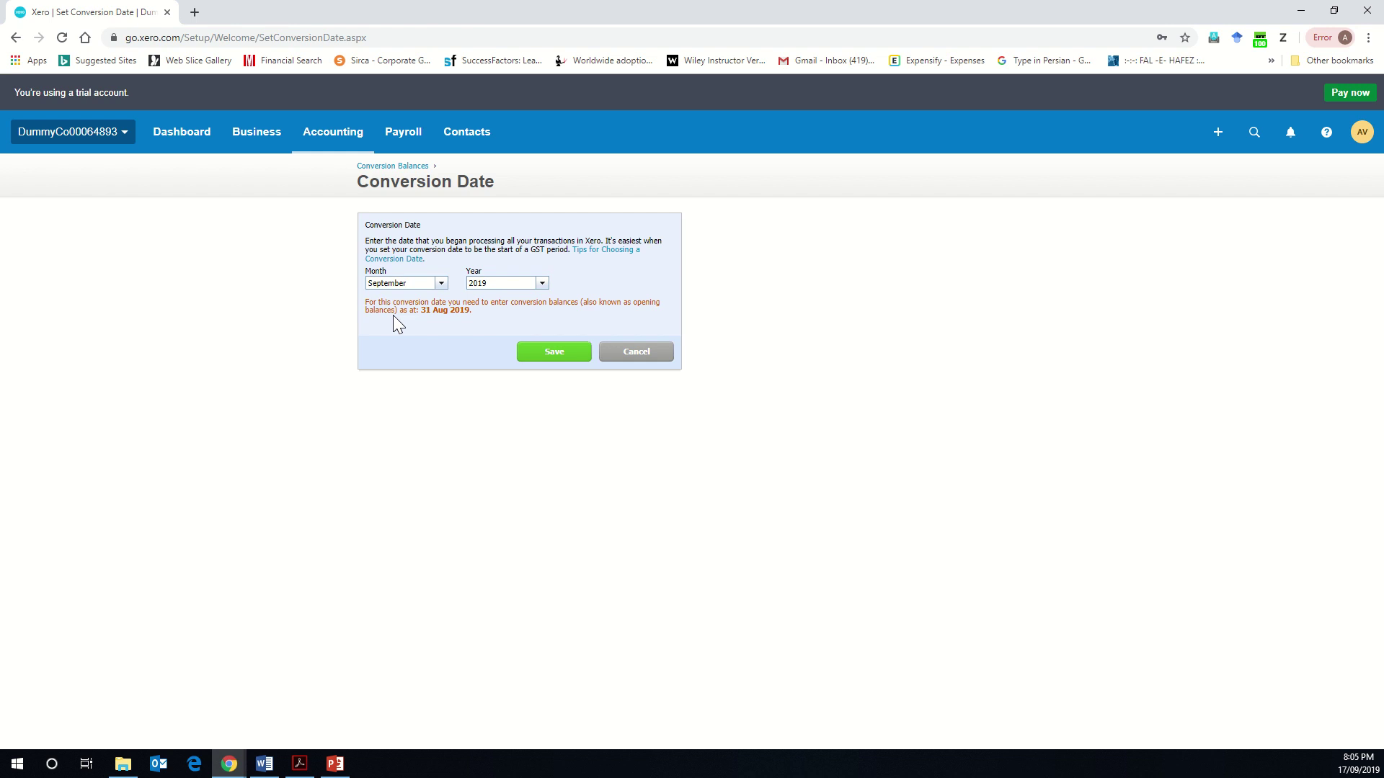
left_click(530, 353)
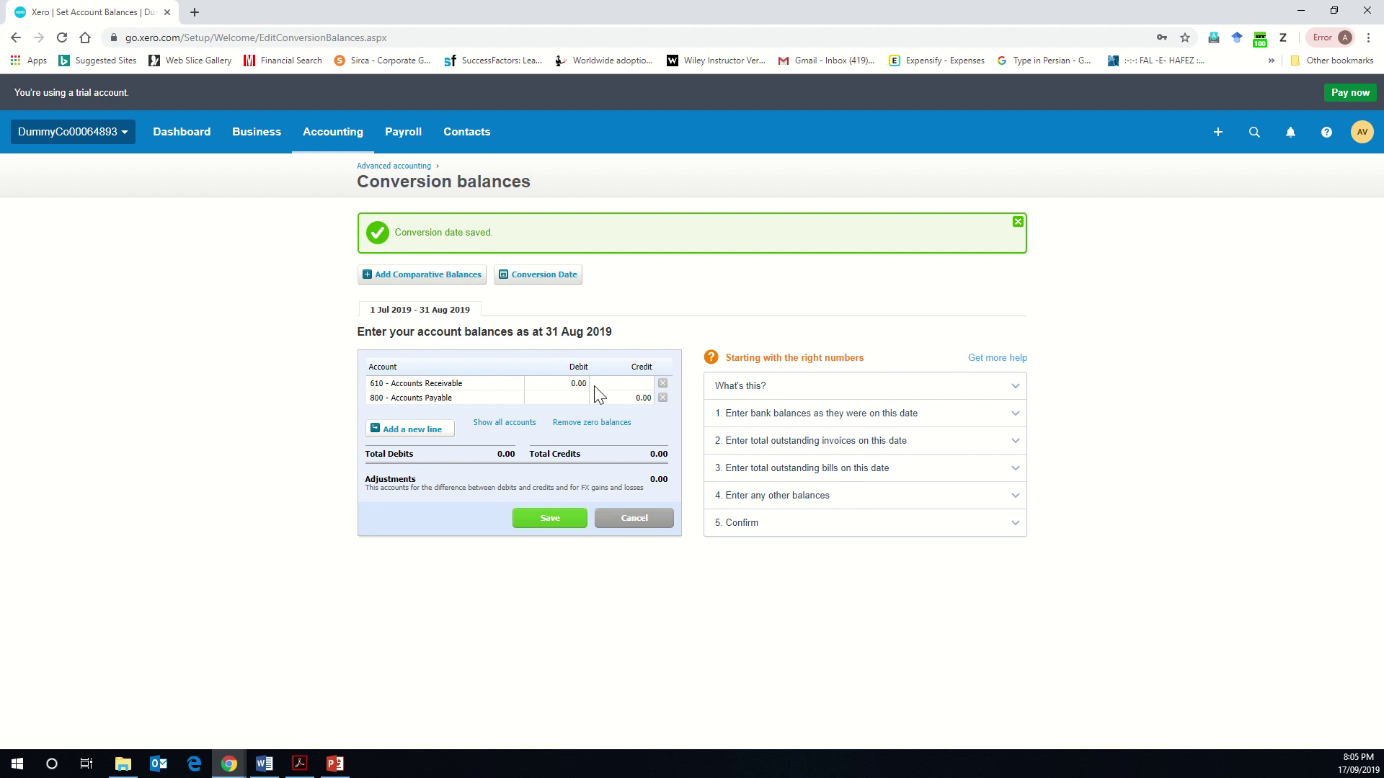
left_click(527, 423)
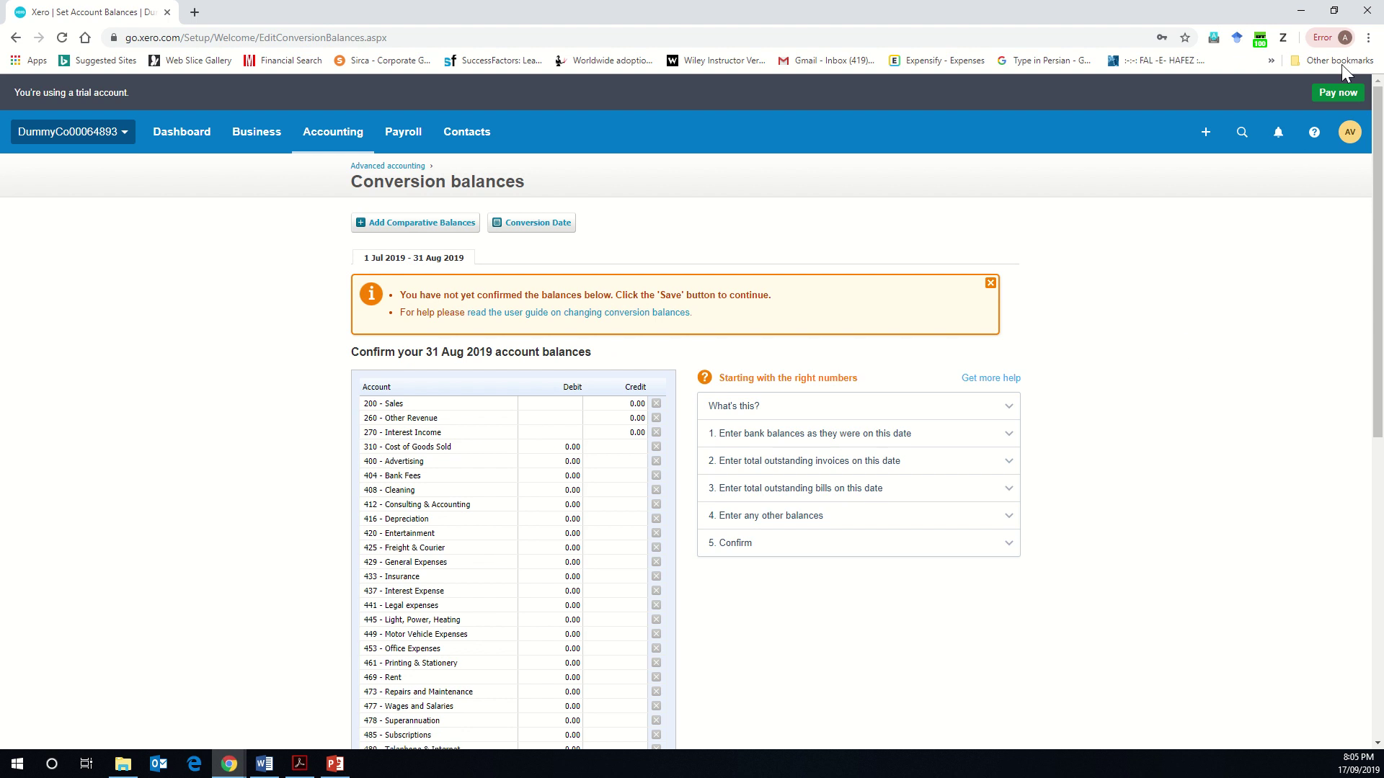
Search the page for cash and enter a debit balance of 100 for the Cash at Bank account
left_click(1367, 38)
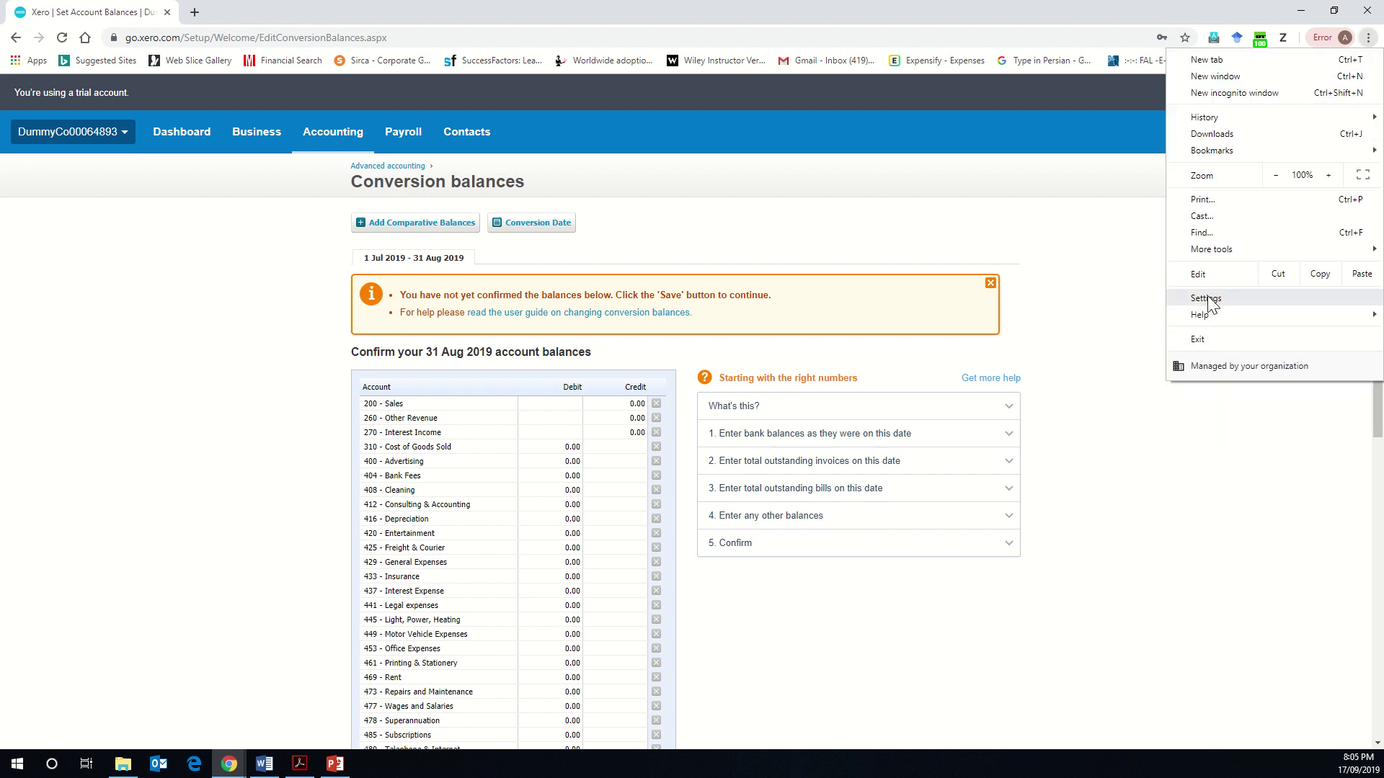
left_click(1211, 232)
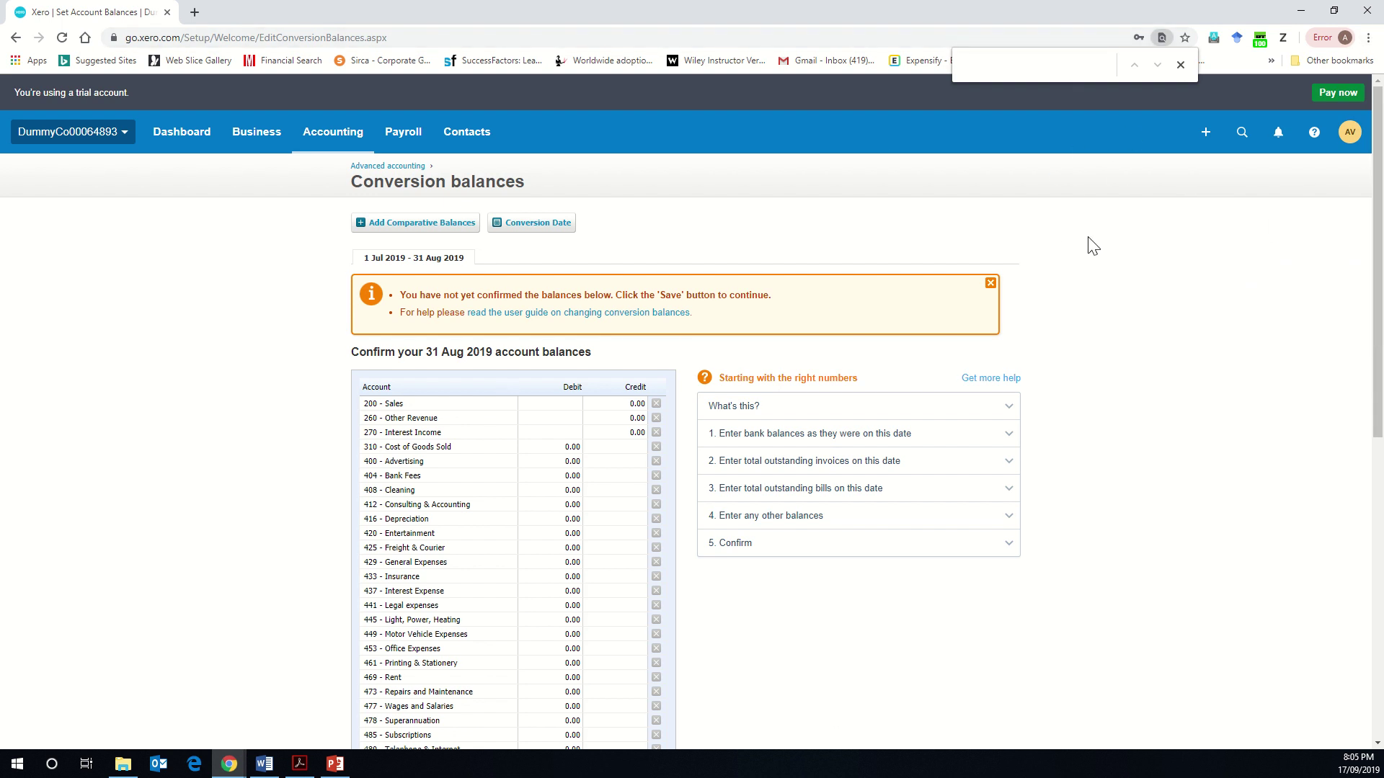
left_click(1015, 72)
type("cash")
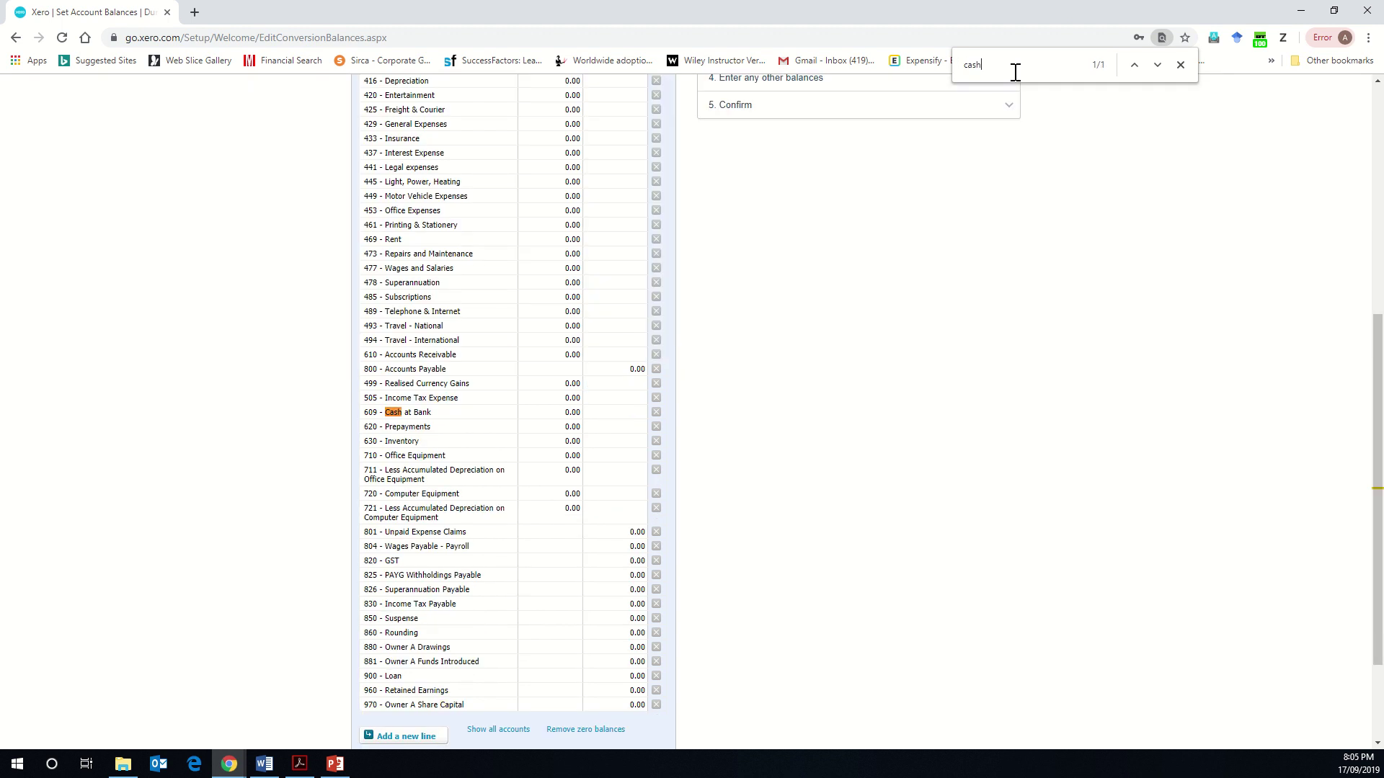
left_click(574, 411)
type("100")
left_click(788, 416)
Find the Accounts Receivable line on the page and enter a debit balance of 1,100
left_click(1009, 65)
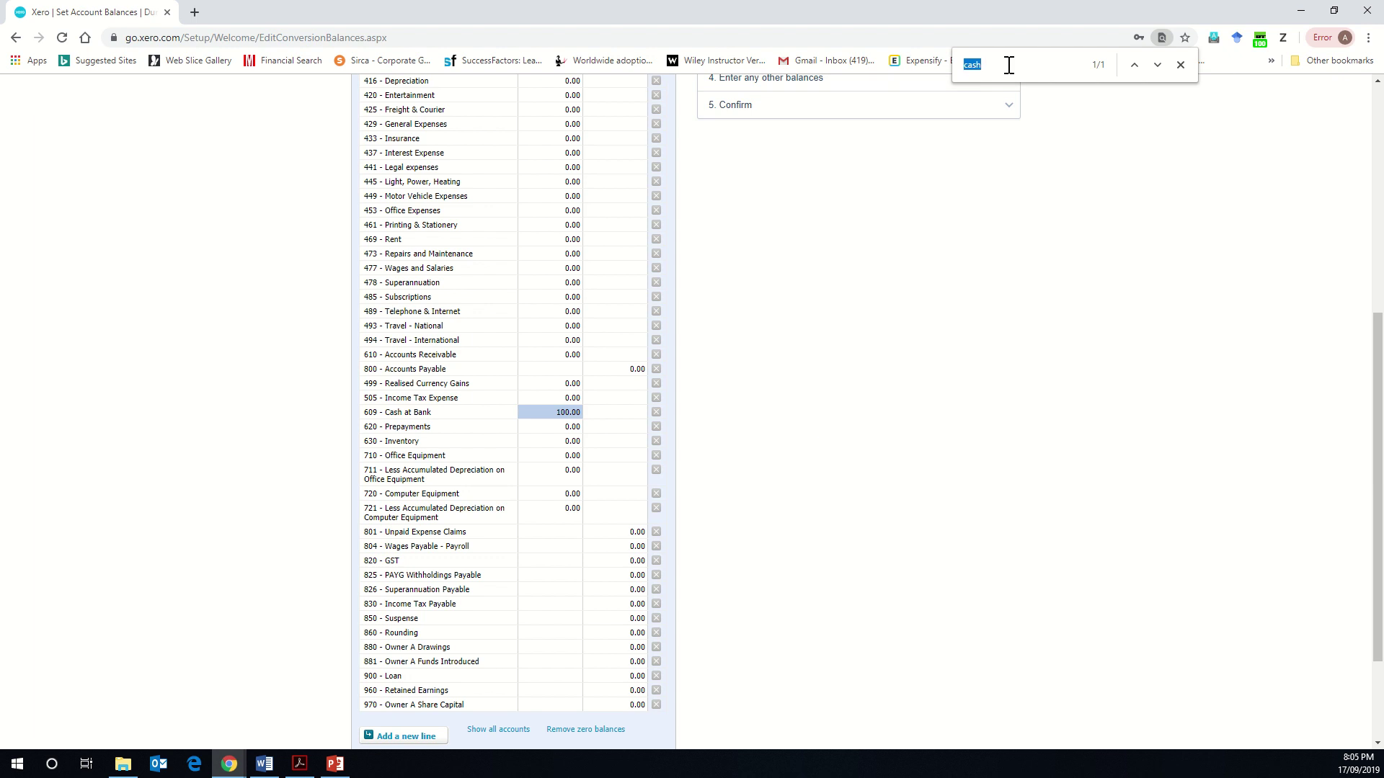
type("accounts ")
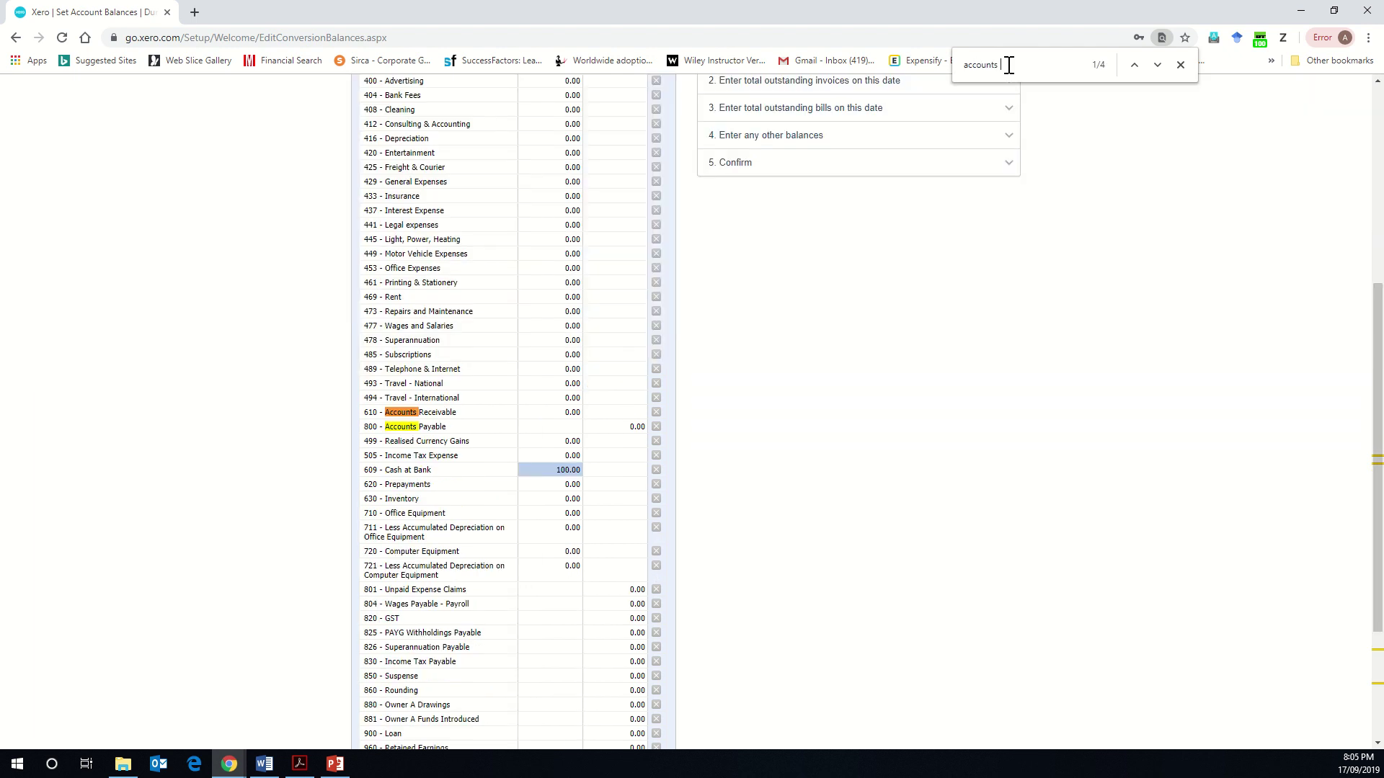
type("rece")
left_click(566, 414)
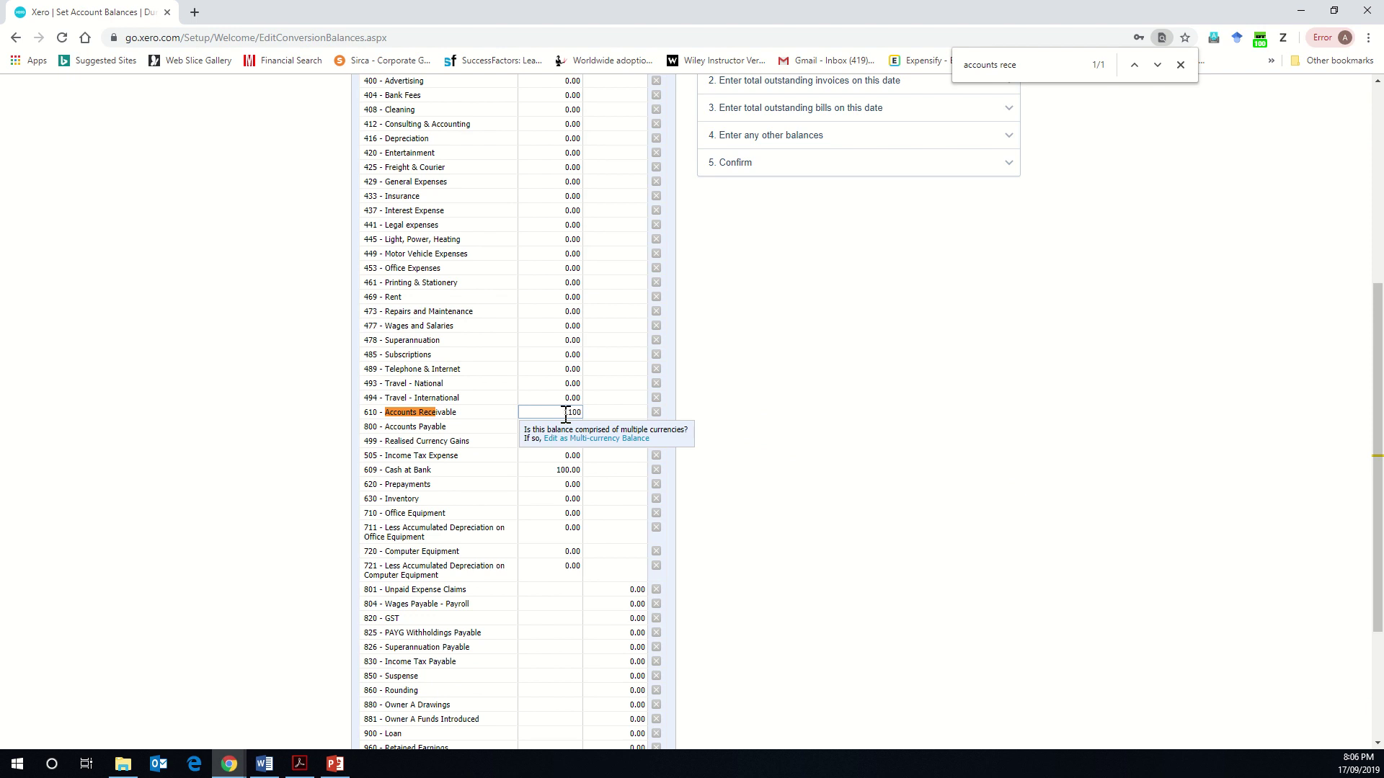
Enter a credit balance of 2,200 for the Accounts Payable account
left_click(470, 428)
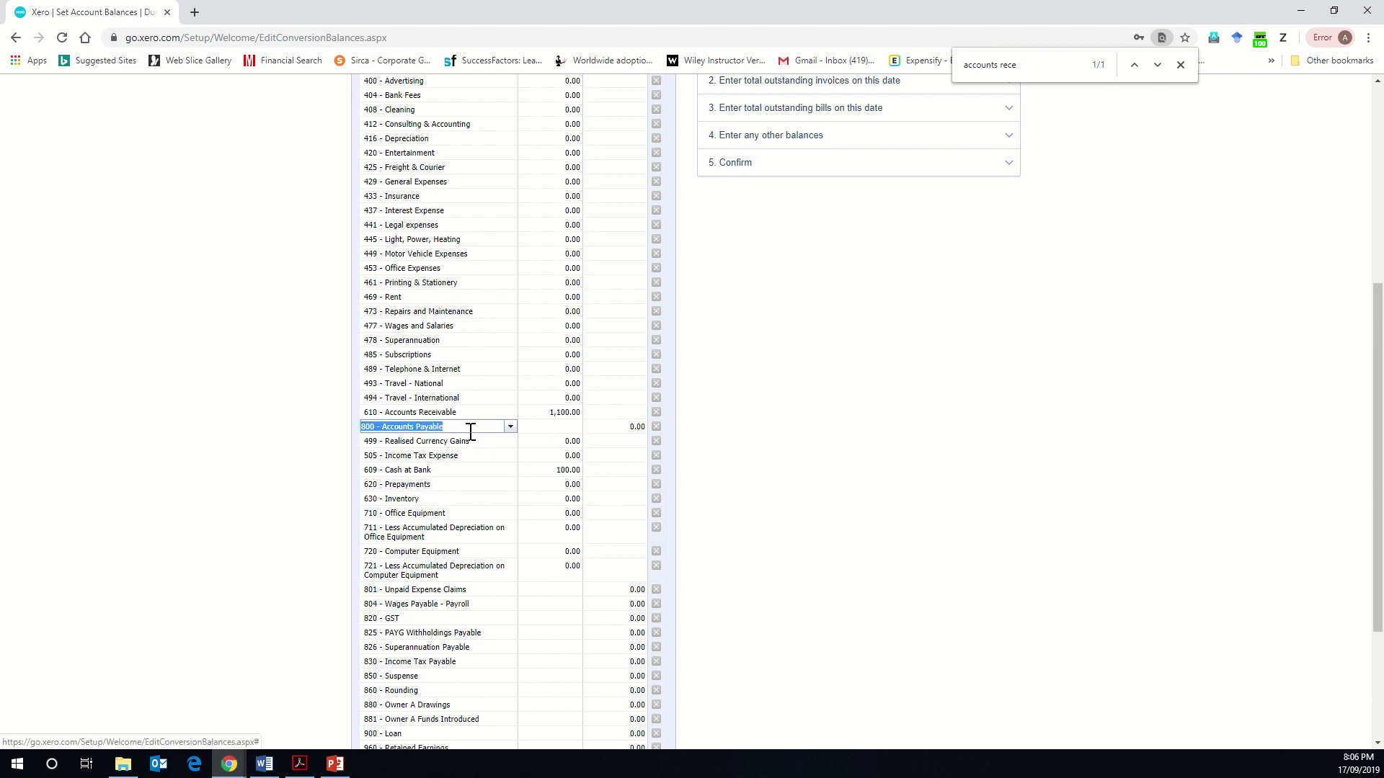
left_click(611, 427)
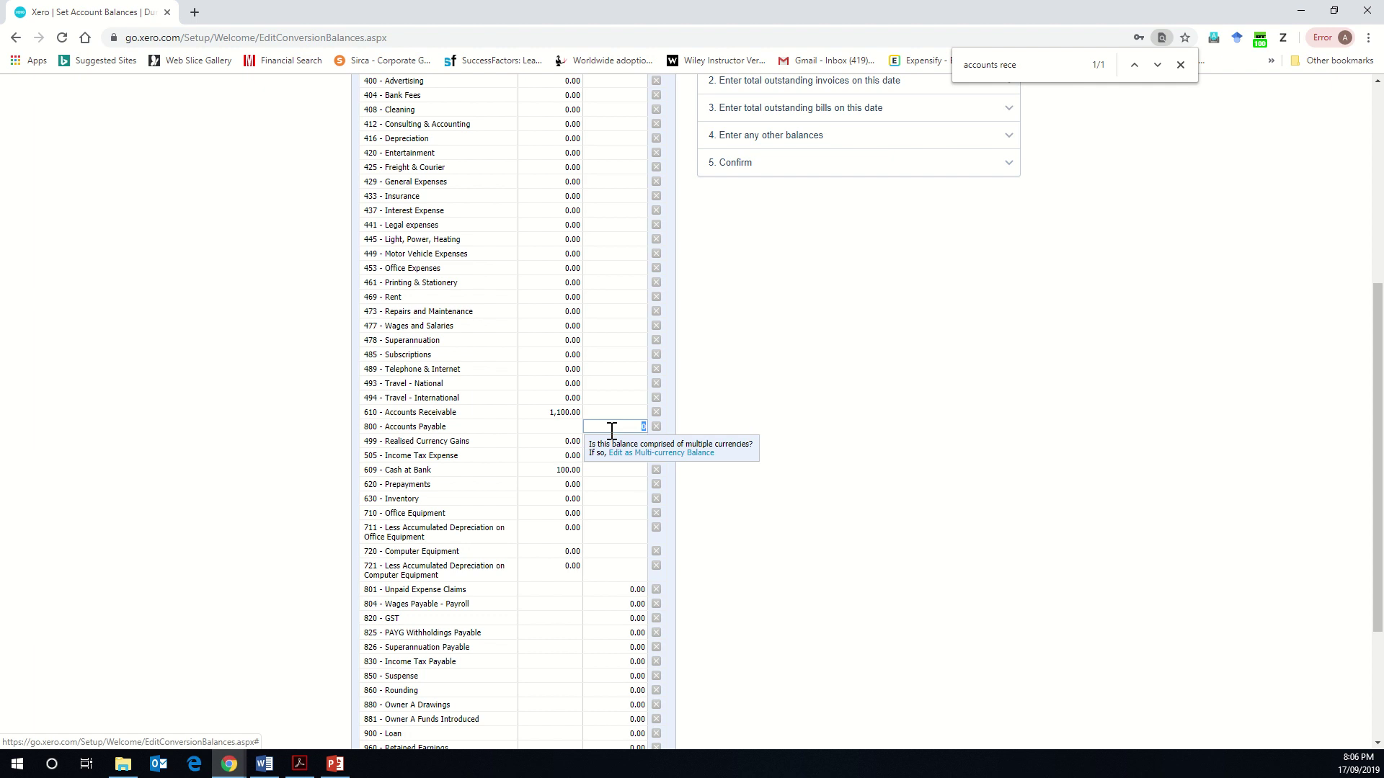
type("22")
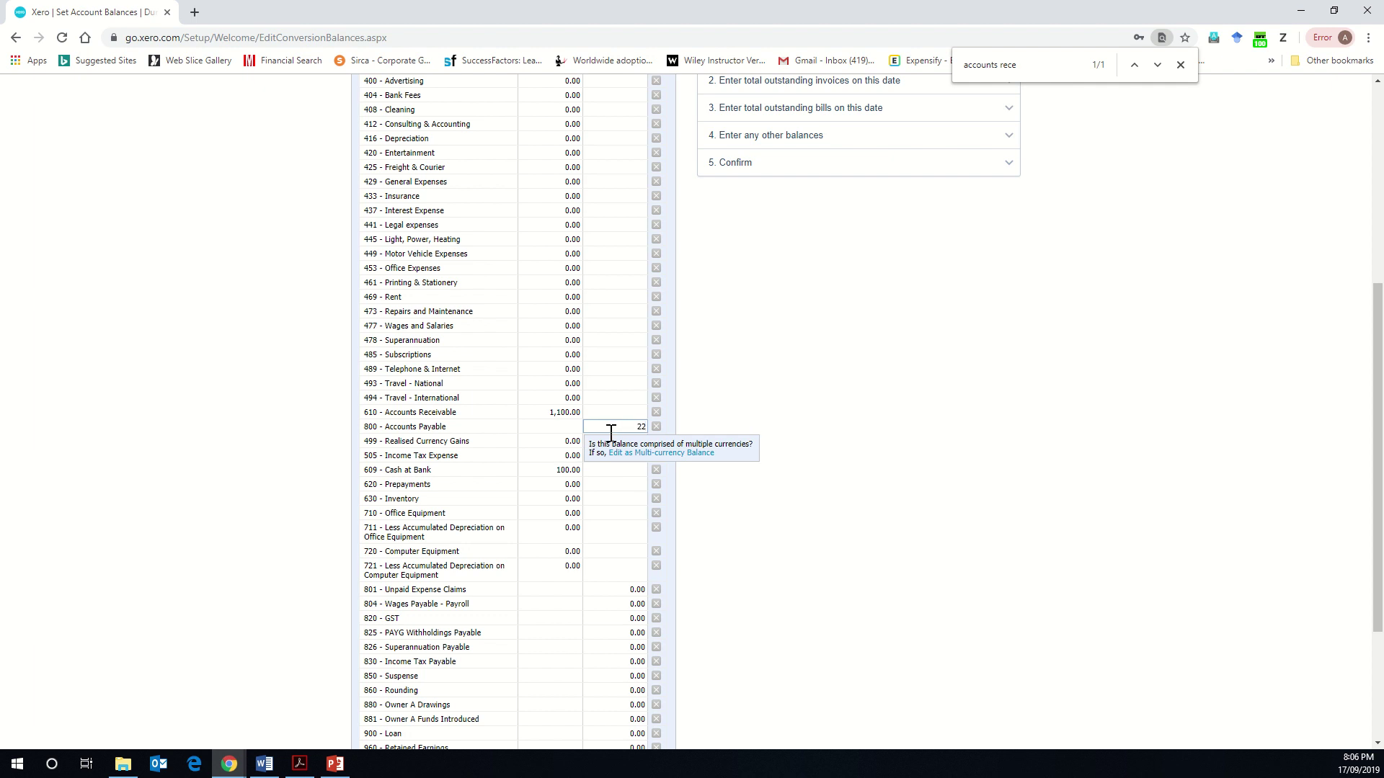
type("00")
key("Tab")
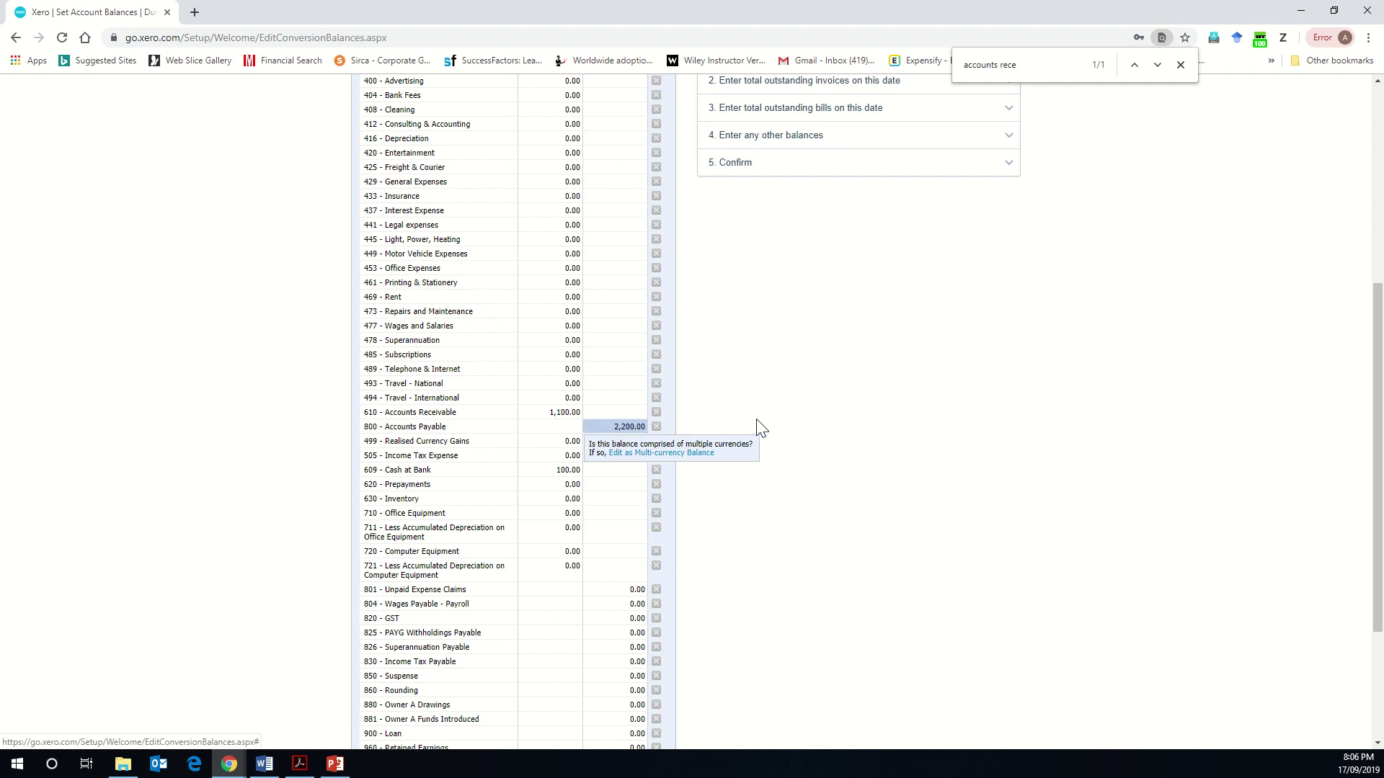
Search the page for inventory and enter a debit balance of 1,000 for the Inventory account
left_click(1033, 59)
key("ctrl+shift+Left")
key("ctrl+shift+Left")
type("in")
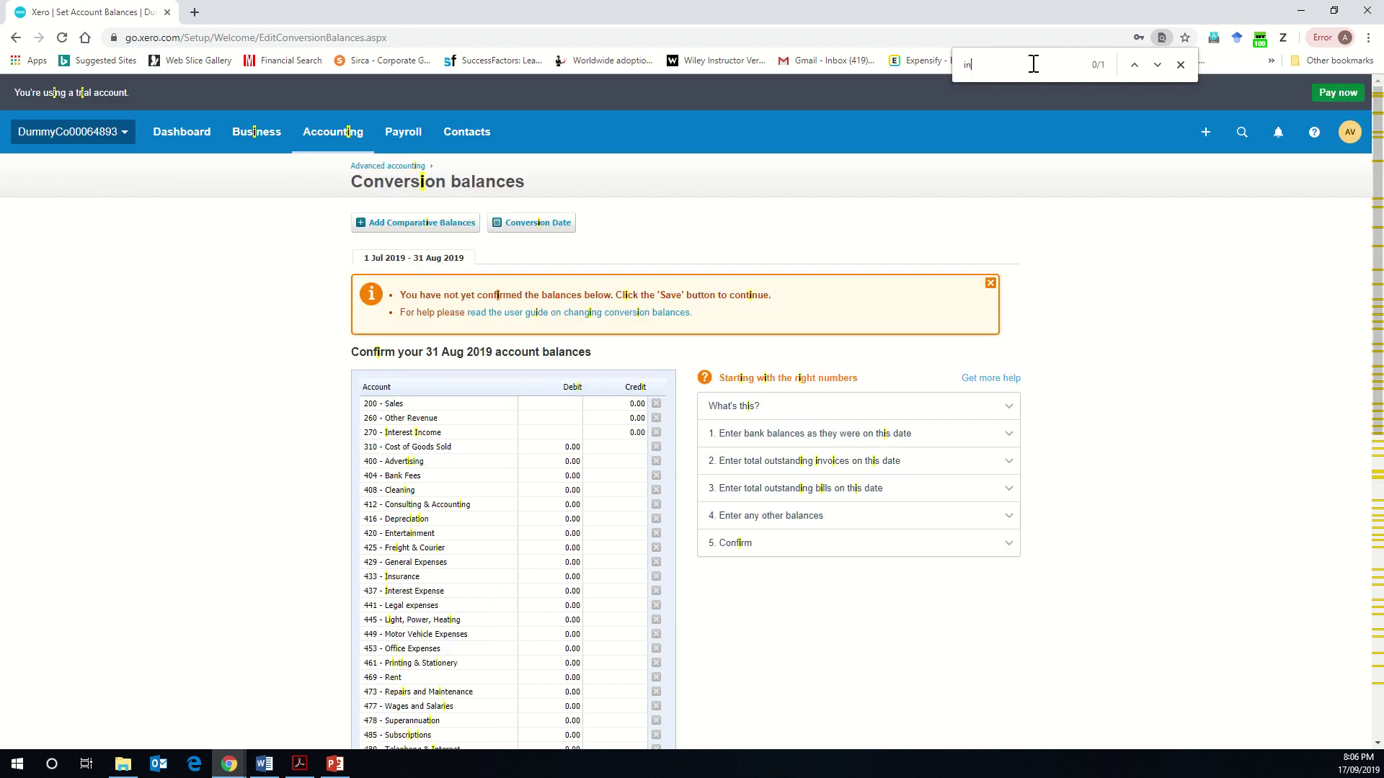
type("ventory")
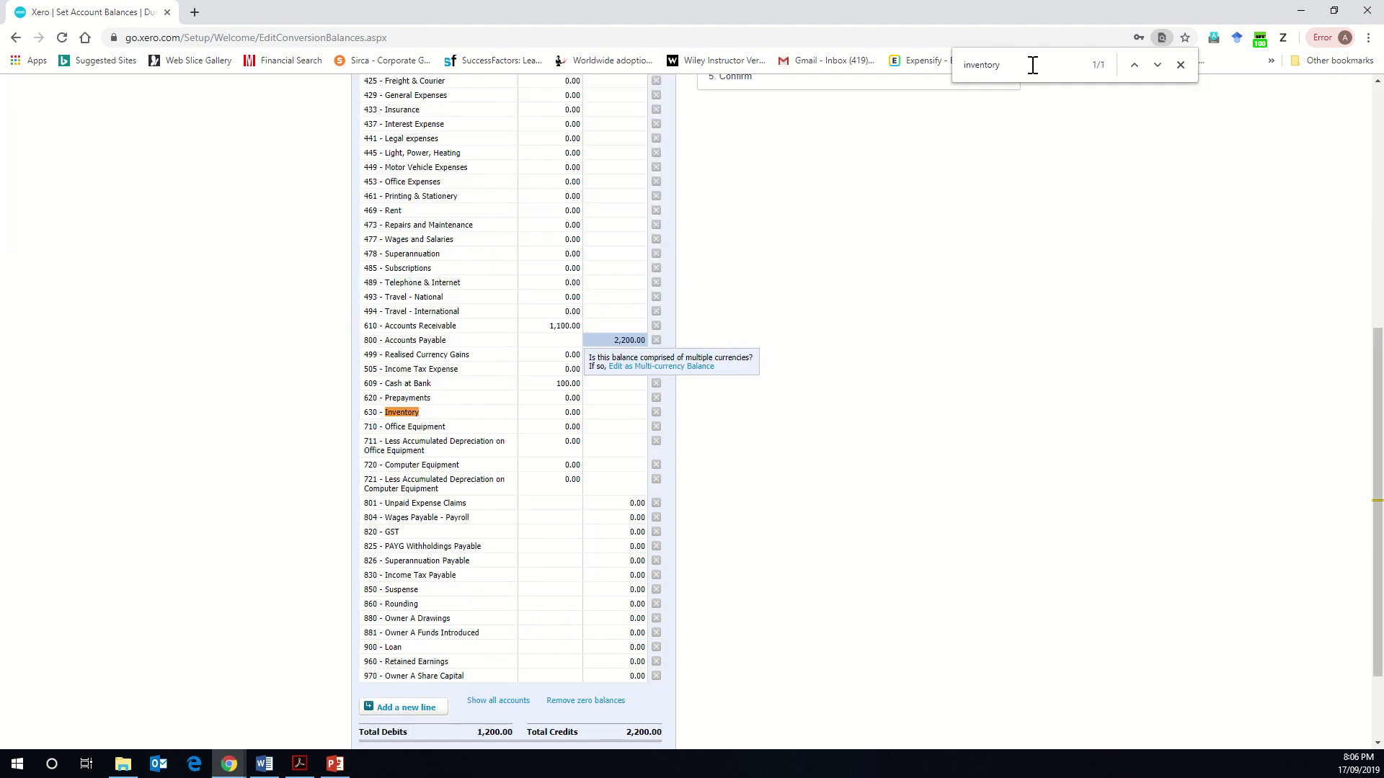
left_click(572, 414)
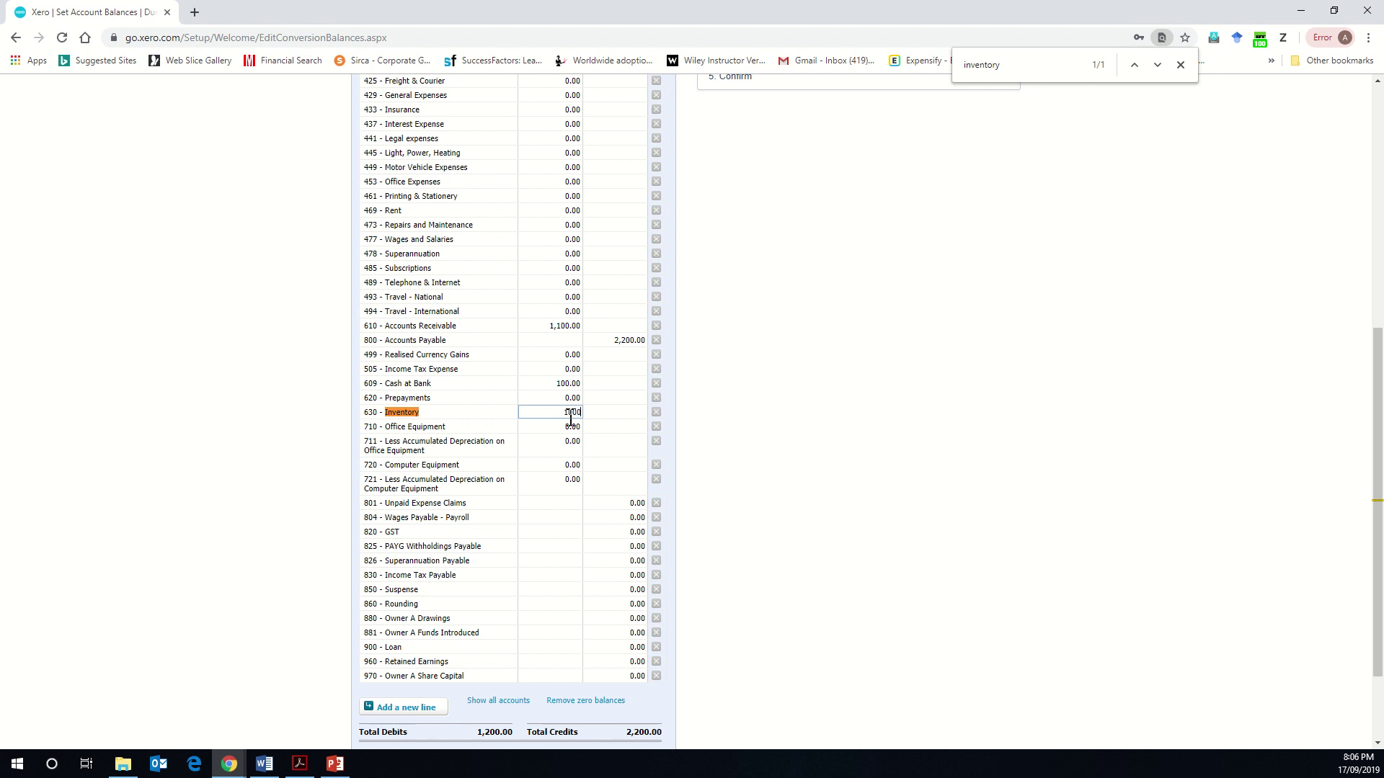
type("1000")
left_click(849, 390)
Check the entered balances and the debit and credit totals, and save the conversion balances
scroll(848, 390, "down", 2)
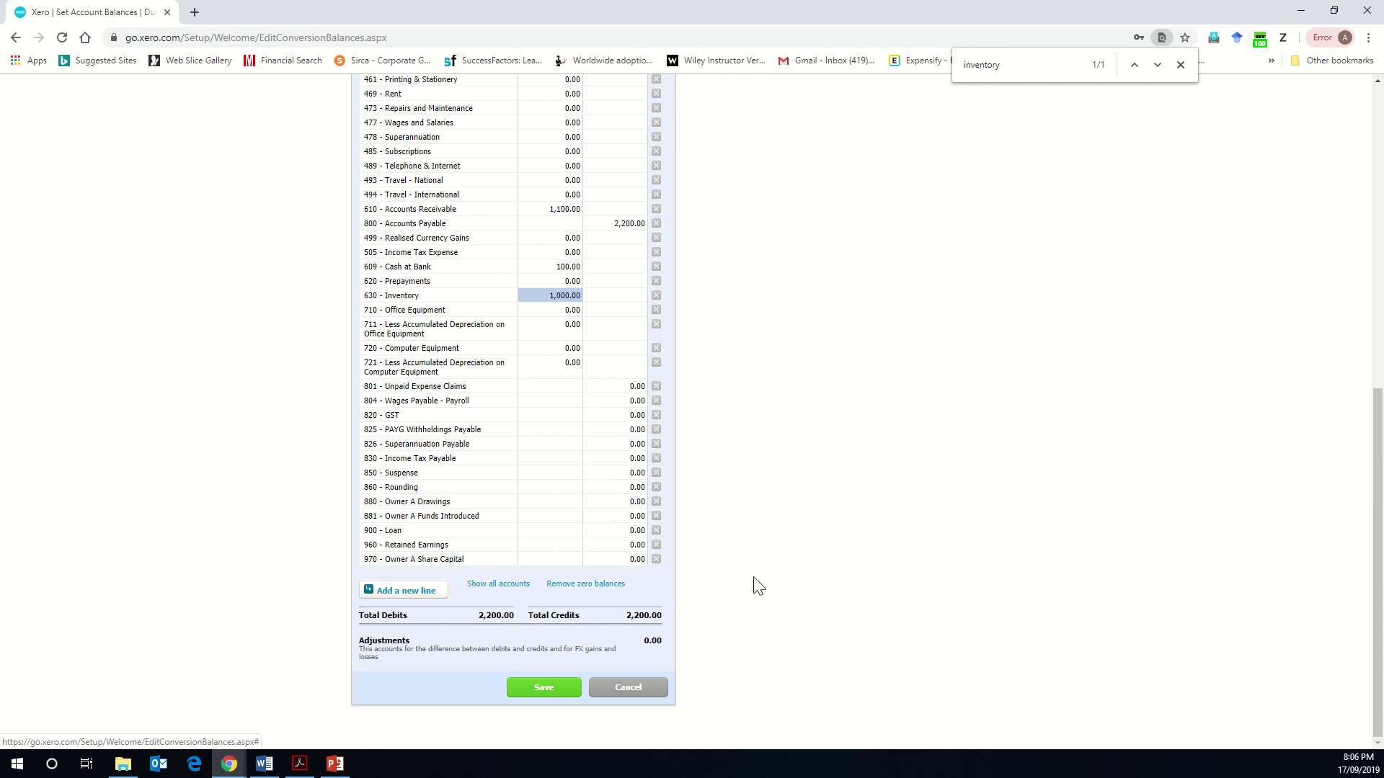
scroll(758, 585, "up", 8)
scroll(758, 585, "down", 7)
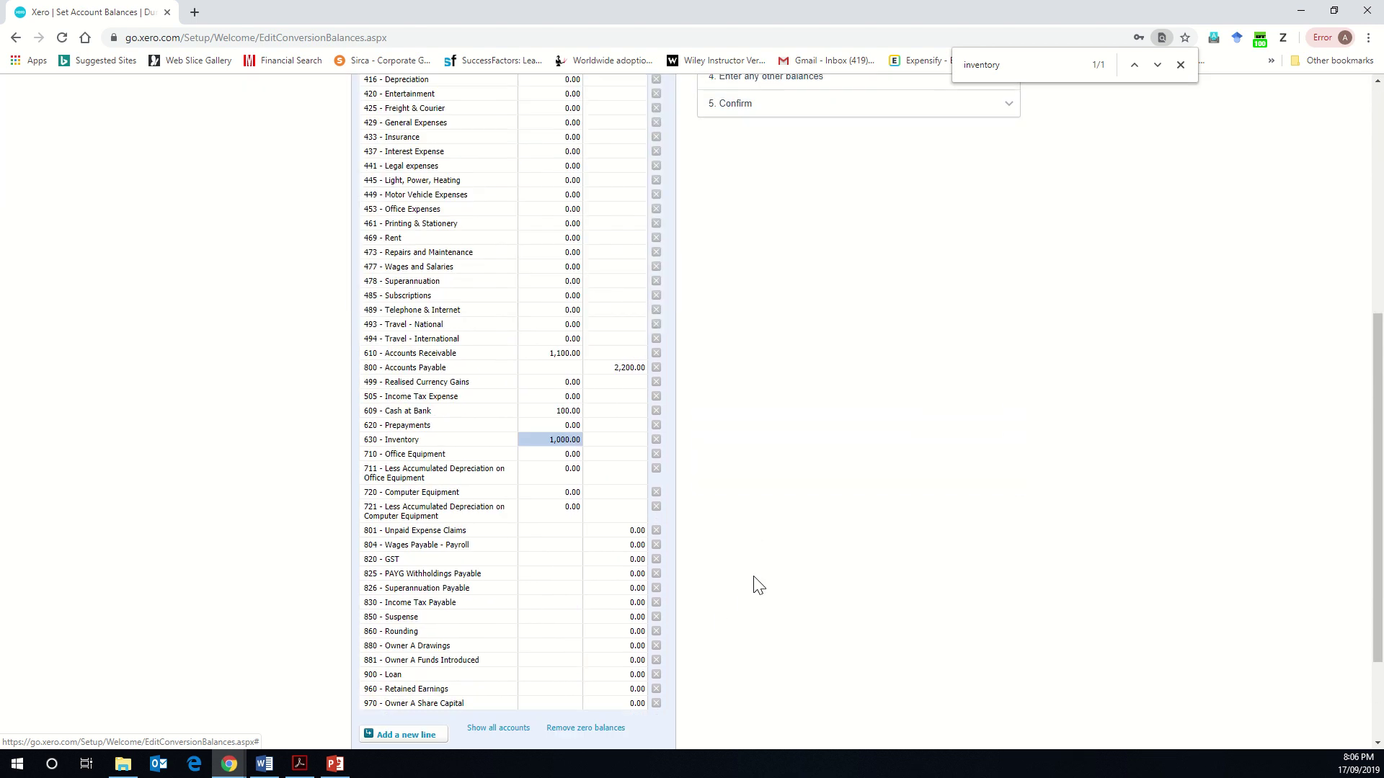
scroll(731, 609, "up", 7)
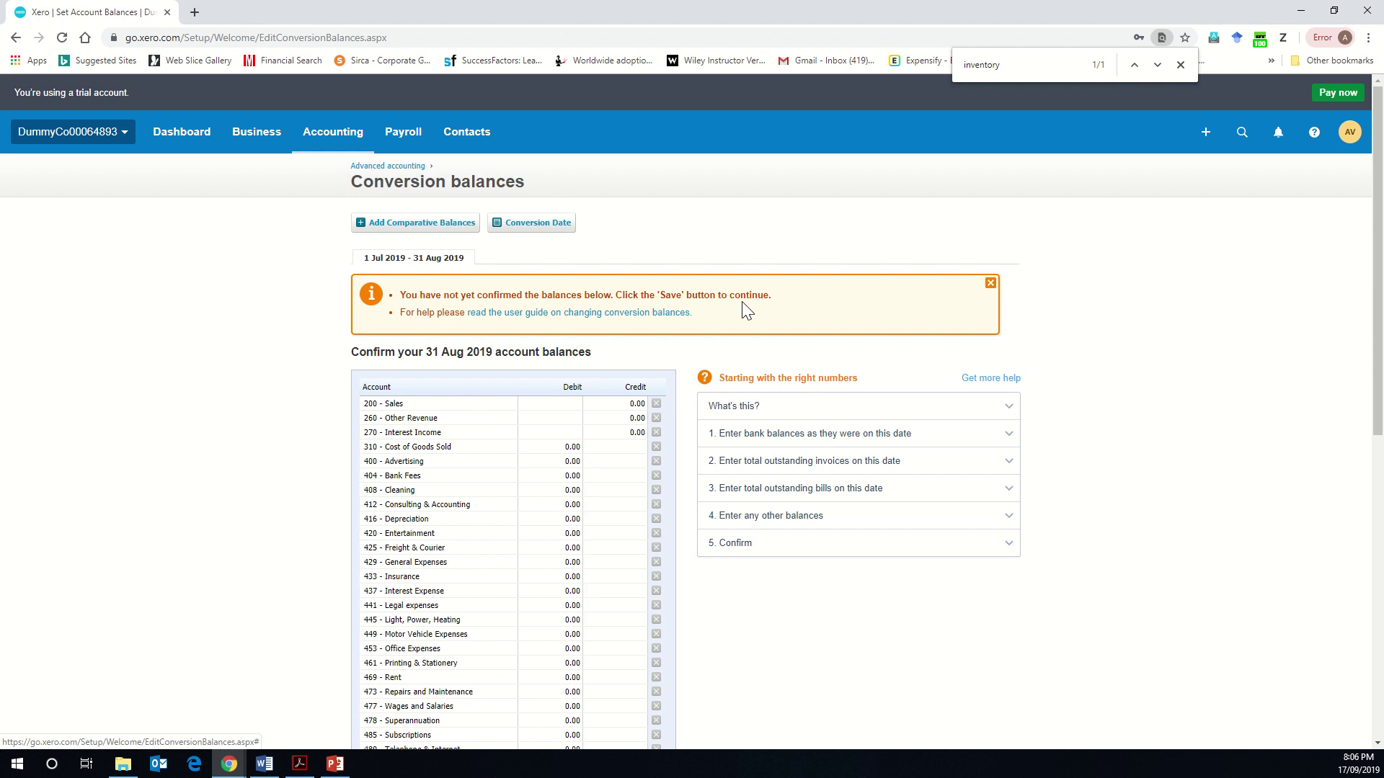
scroll(746, 310, "down", 8)
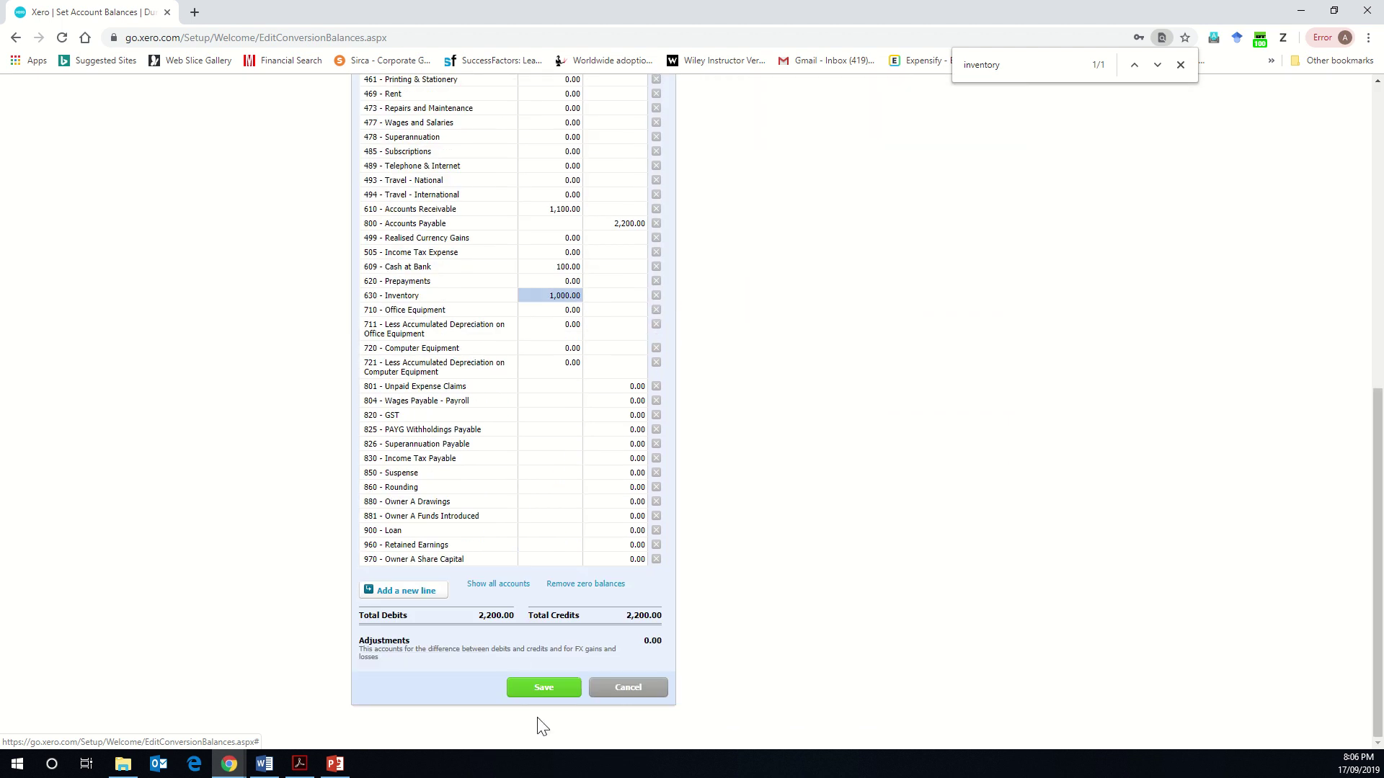
left_click(535, 688)
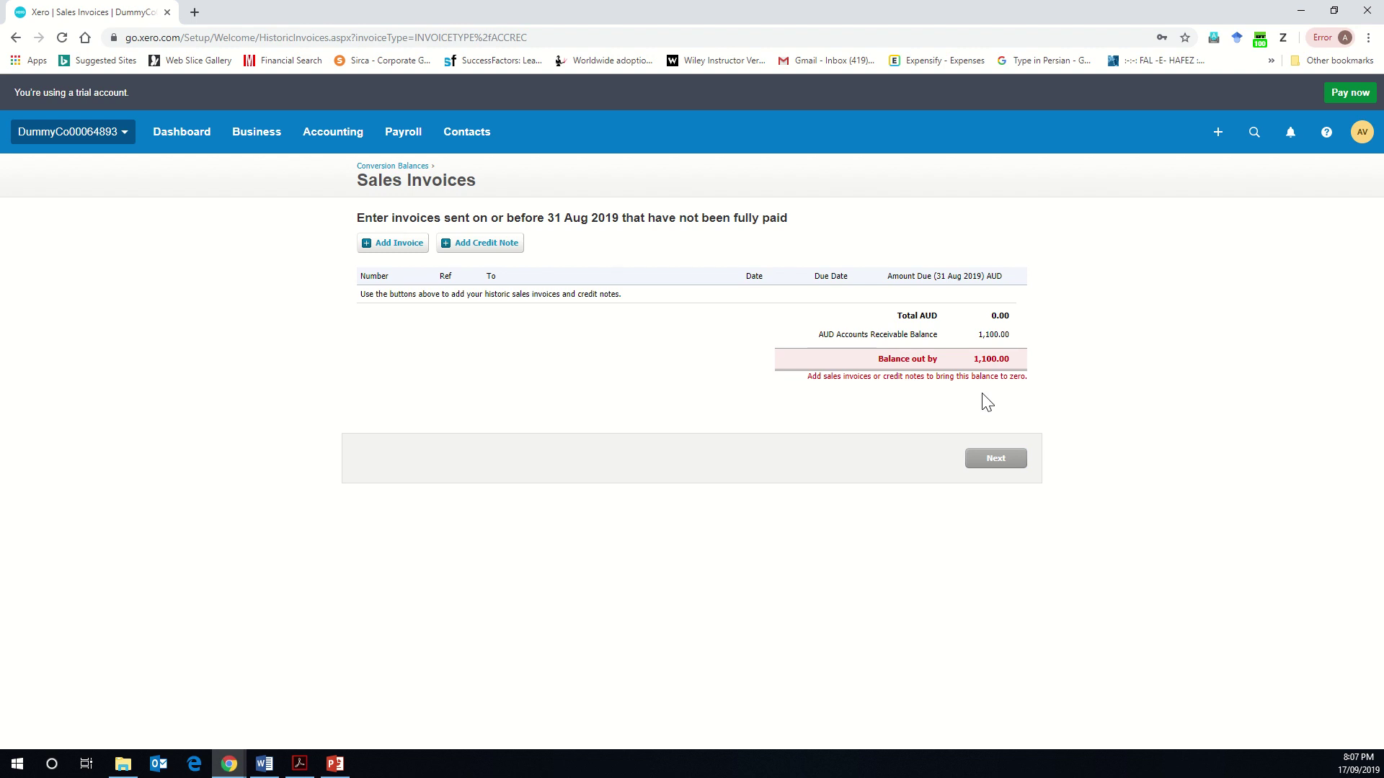
Check the out-of-balance sales invoice amount, consult the trial balance details in the DummyCo Word document, and return to Xero in Chrome
left_click_drag(966, 364, 1011, 364)
left_click(1022, 367)
left_click(1299, 9)
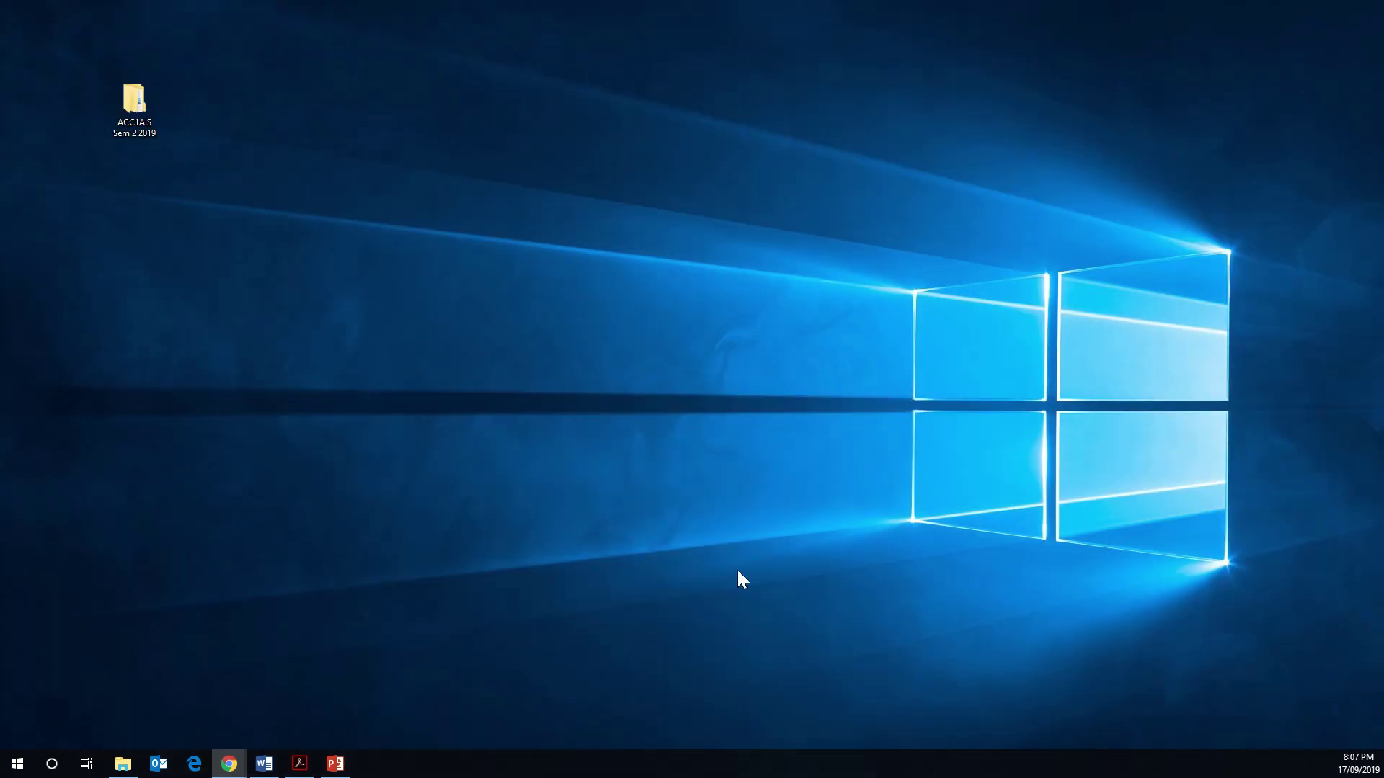
left_click(264, 764)
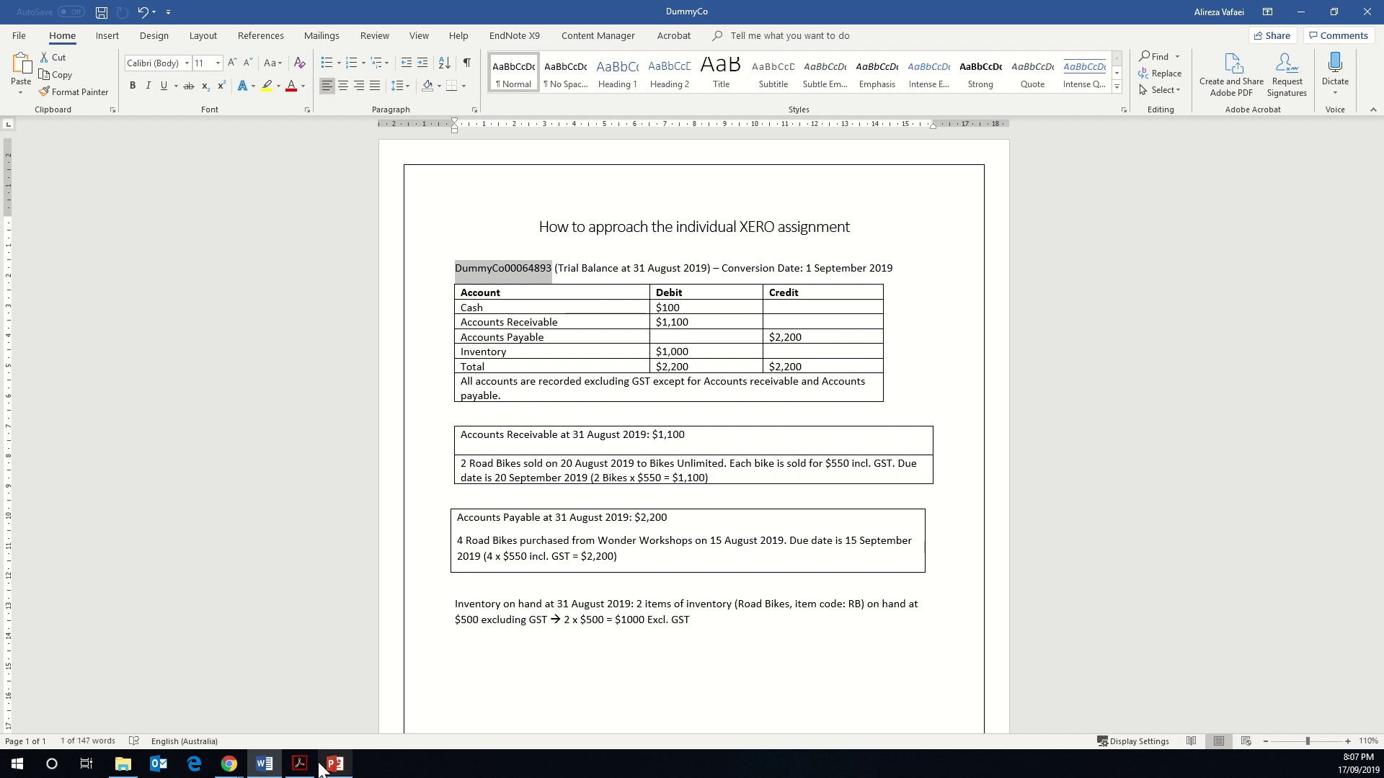
left_click(235, 770)
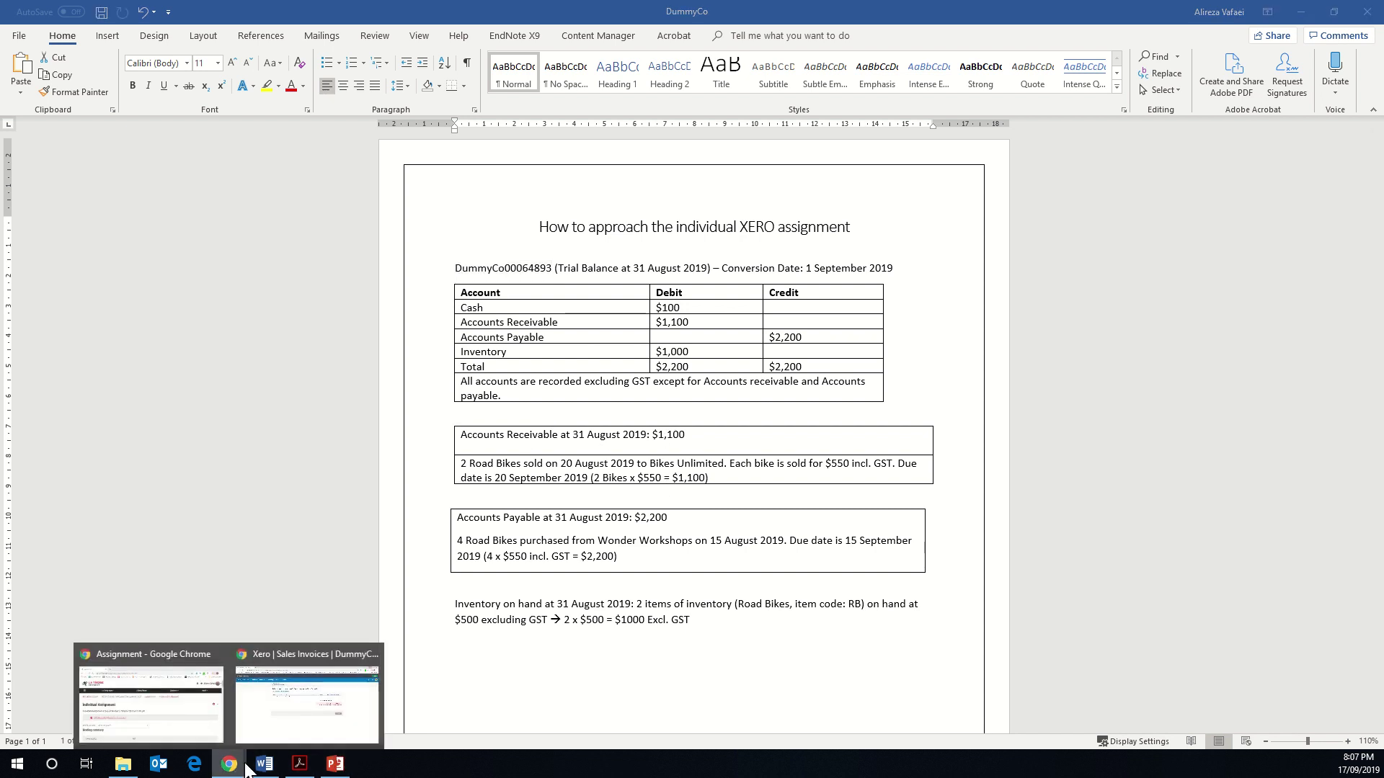
left_click(276, 717)
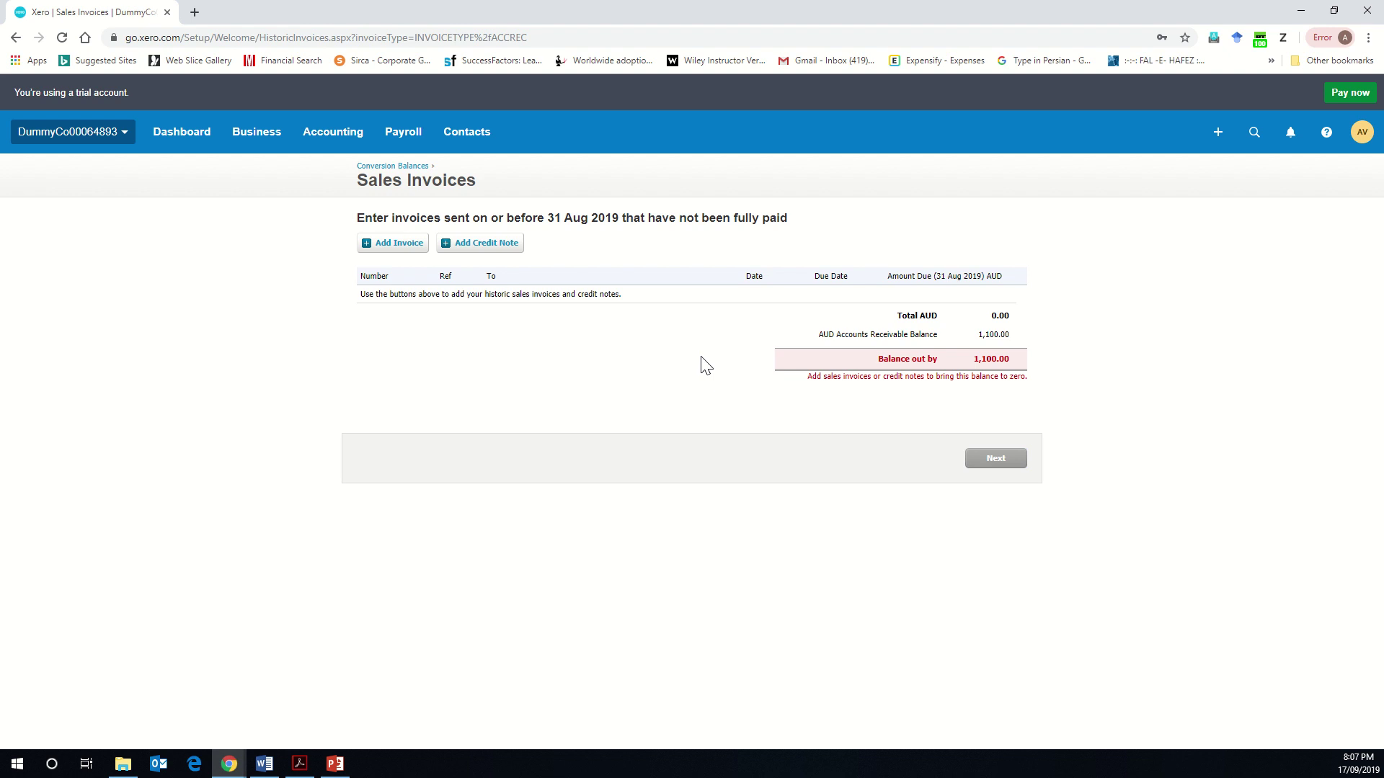
Start a new item in Products and services with item code RB and item name Road Bike
left_click(241, 137)
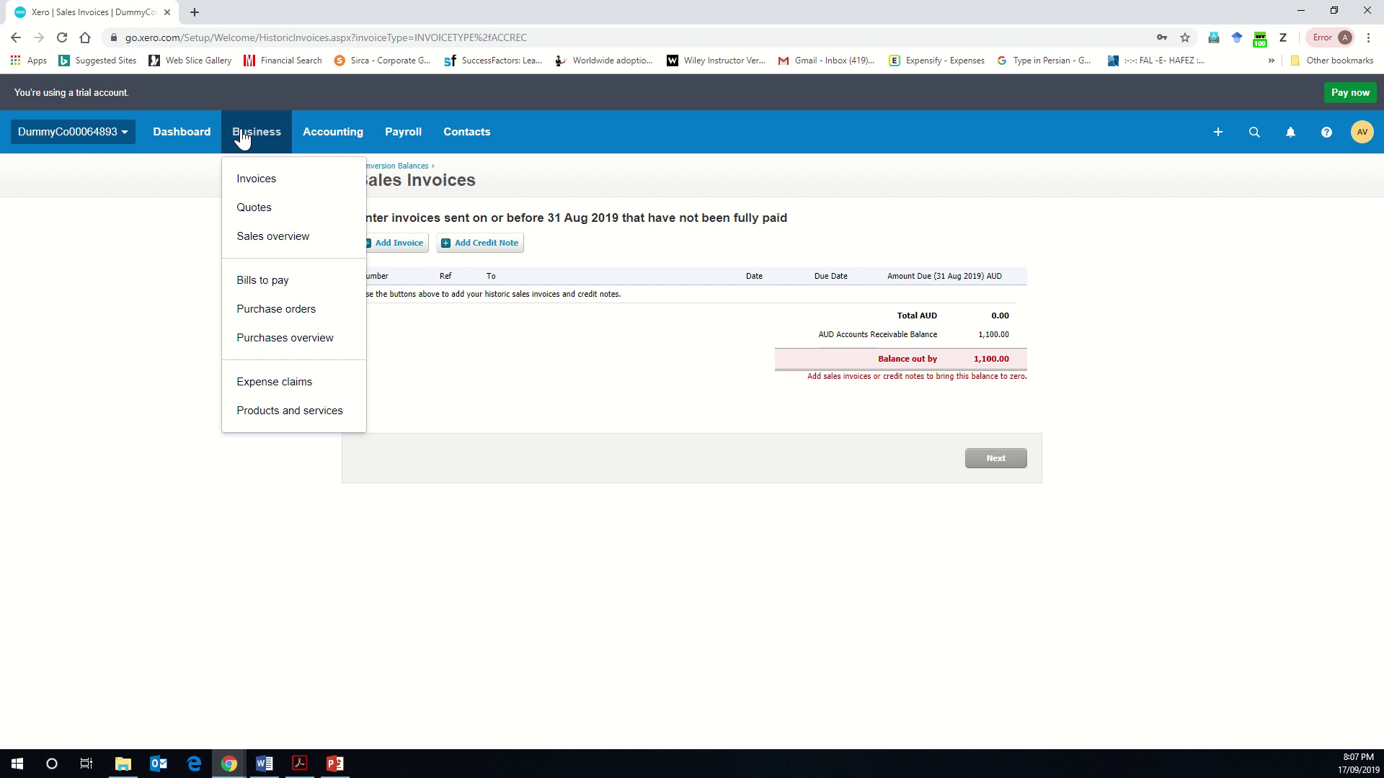
left_click(279, 409)
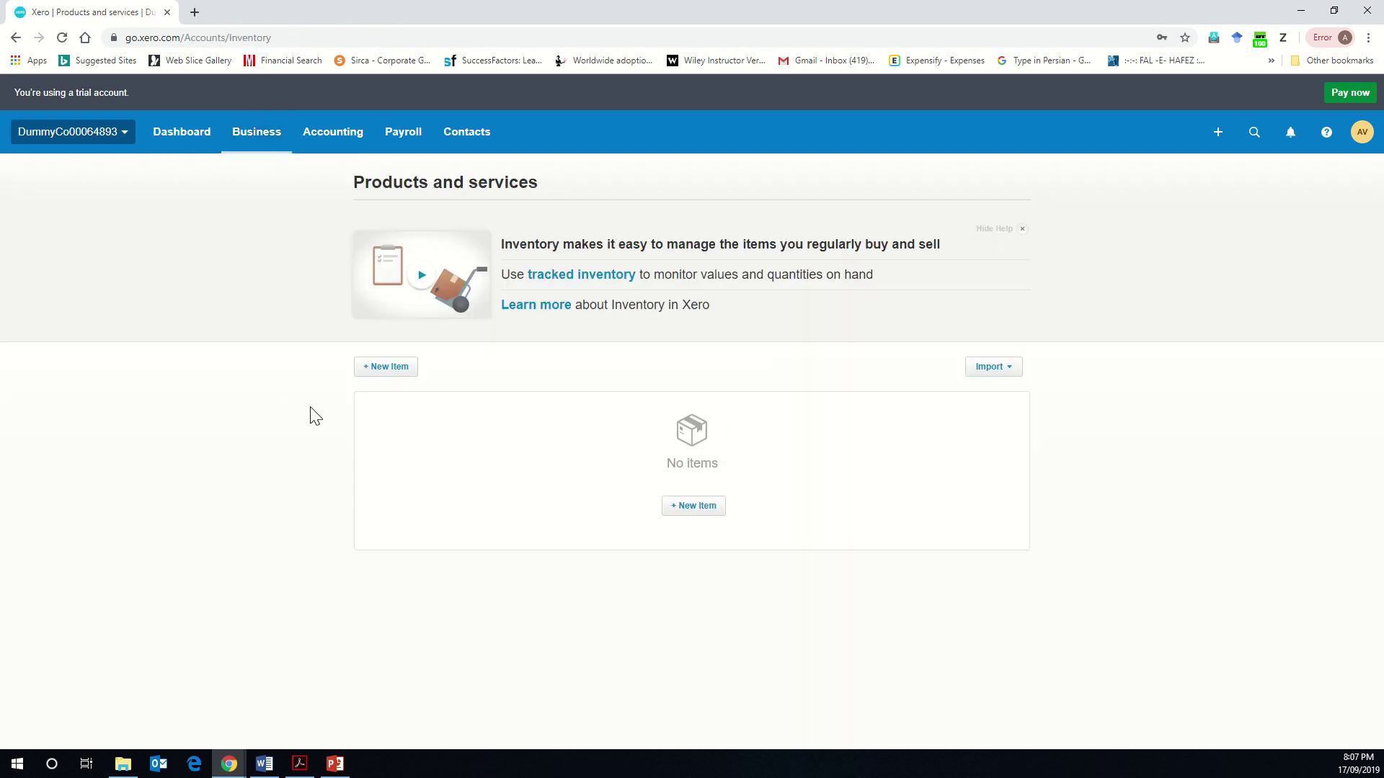
left_click(374, 369)
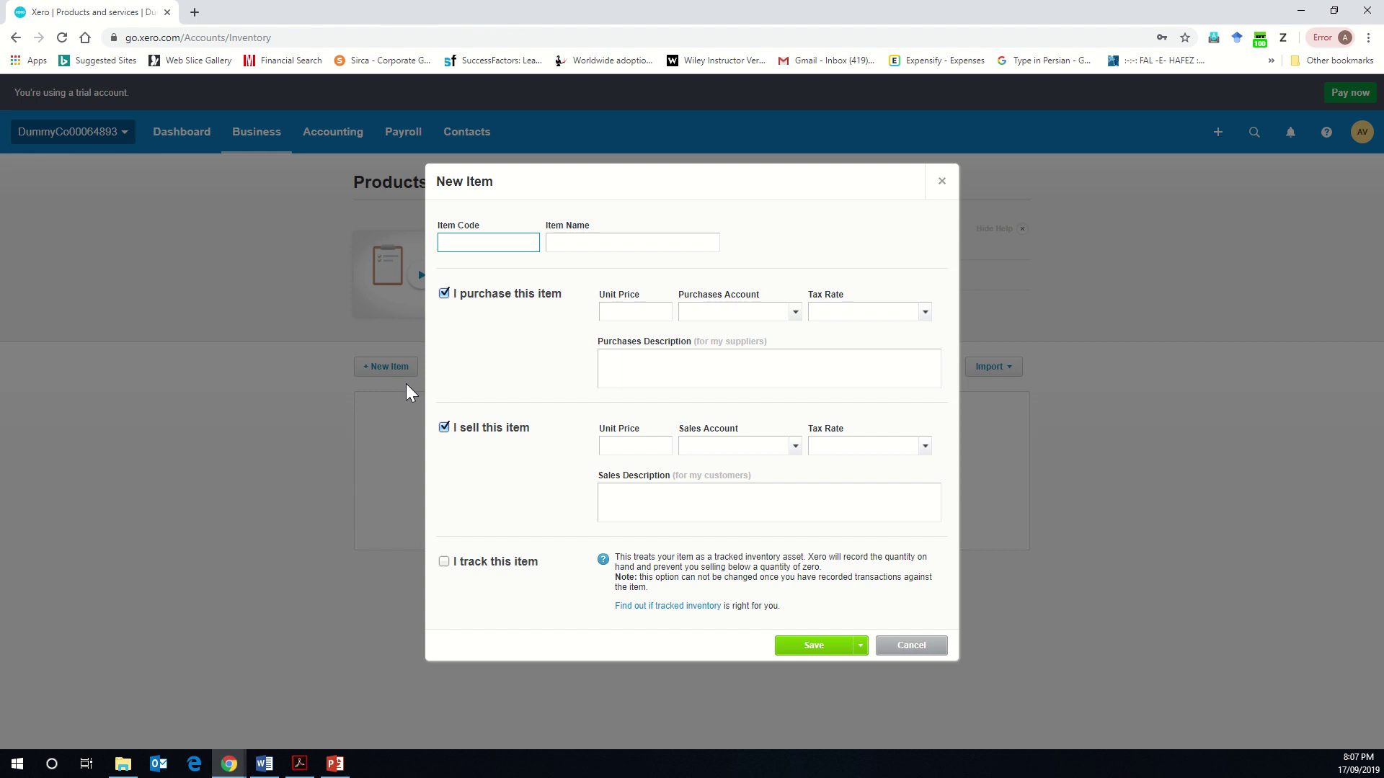
type("RB")
key("Tab")
type("R")
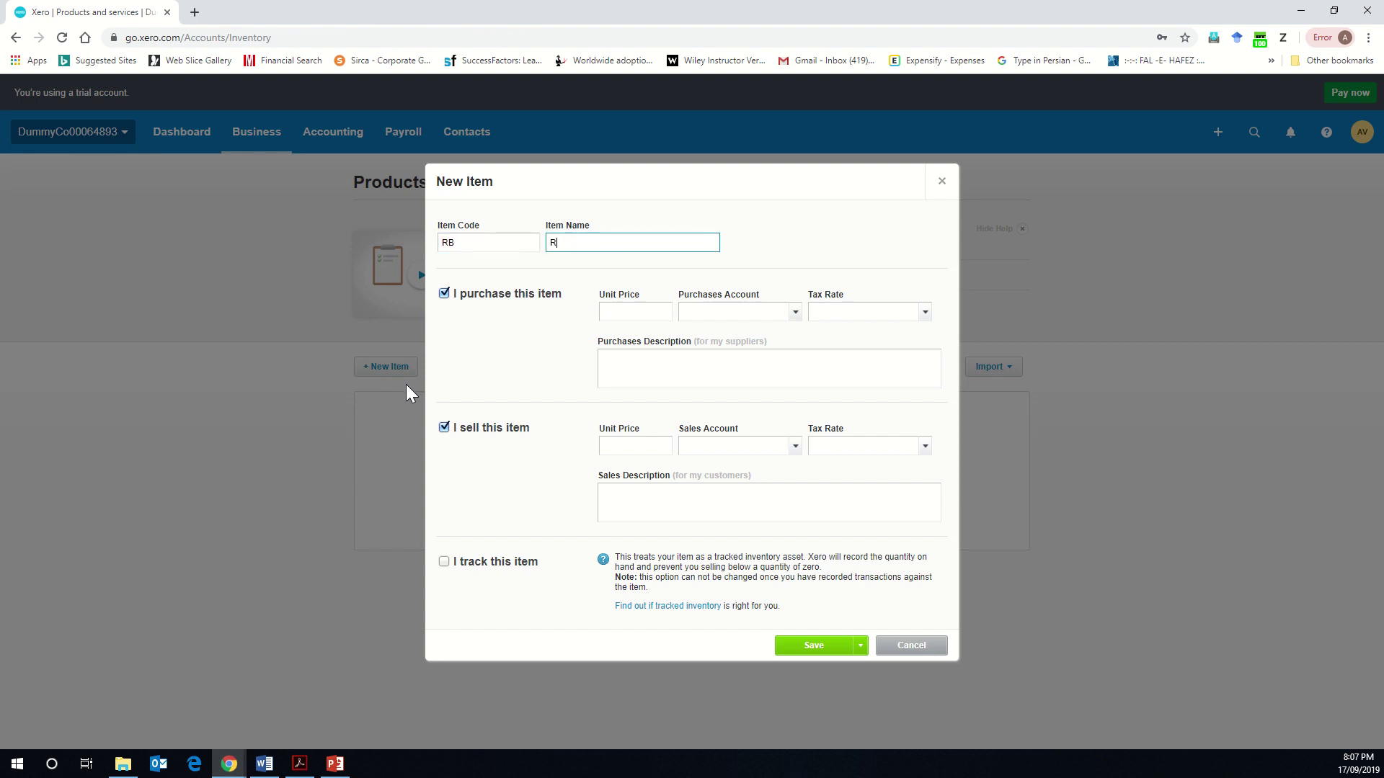
type("oad Bike")
key("Tab")
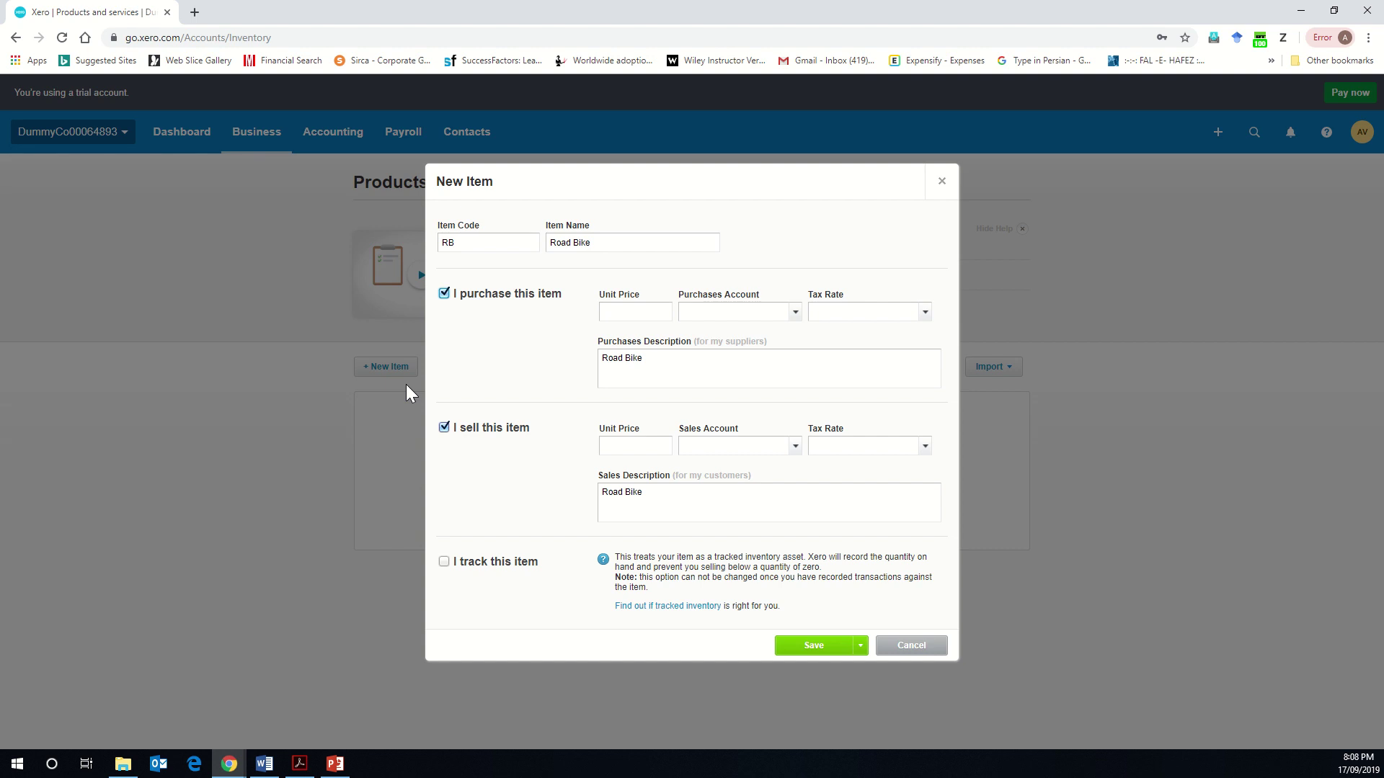
Set both the purchase and the sales unit price of the Road Bike item to 550
left_click(647, 308)
type("550")
left_click(648, 446)
type("550")
left_click(801, 375)
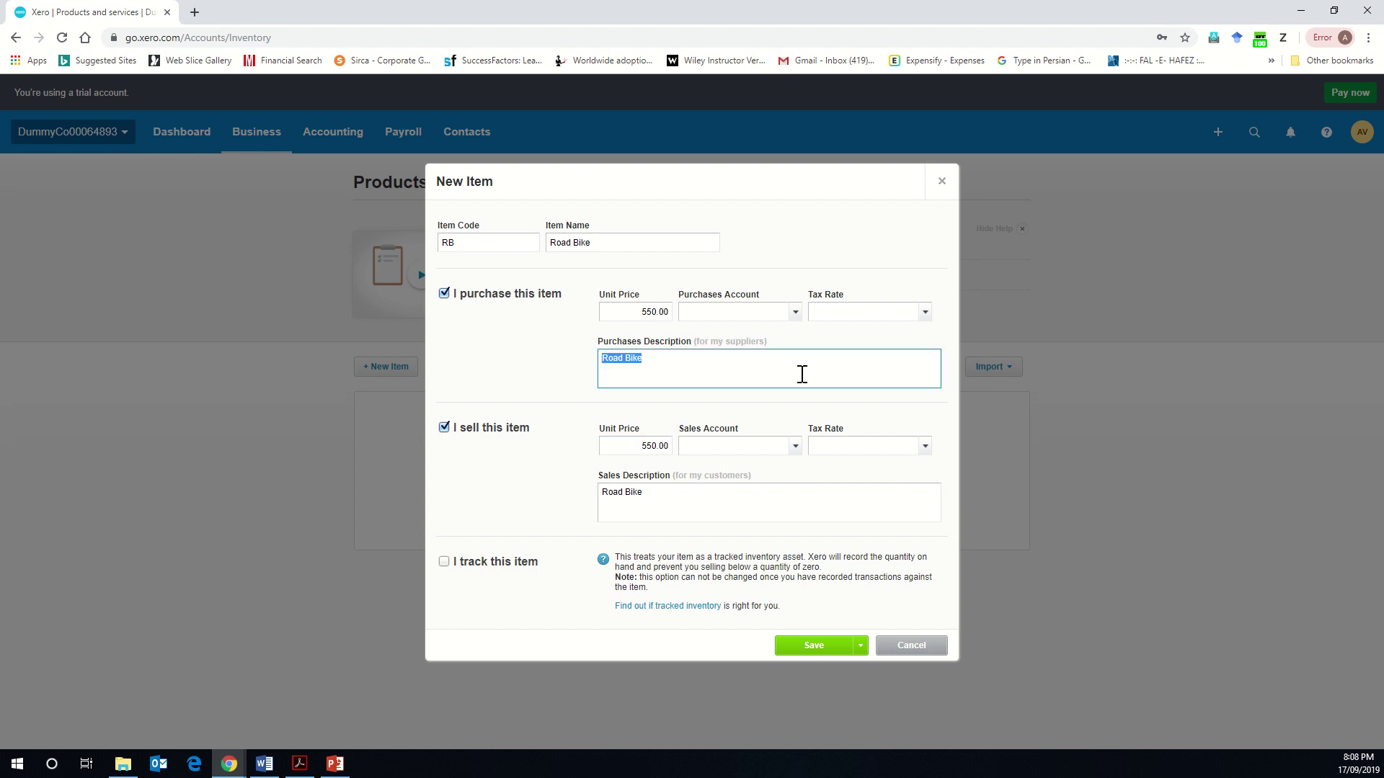
Assign purchases account 310 - Cost of Goods Sold and sales account 200 - Sales to the item, and save it
left_click(795, 315)
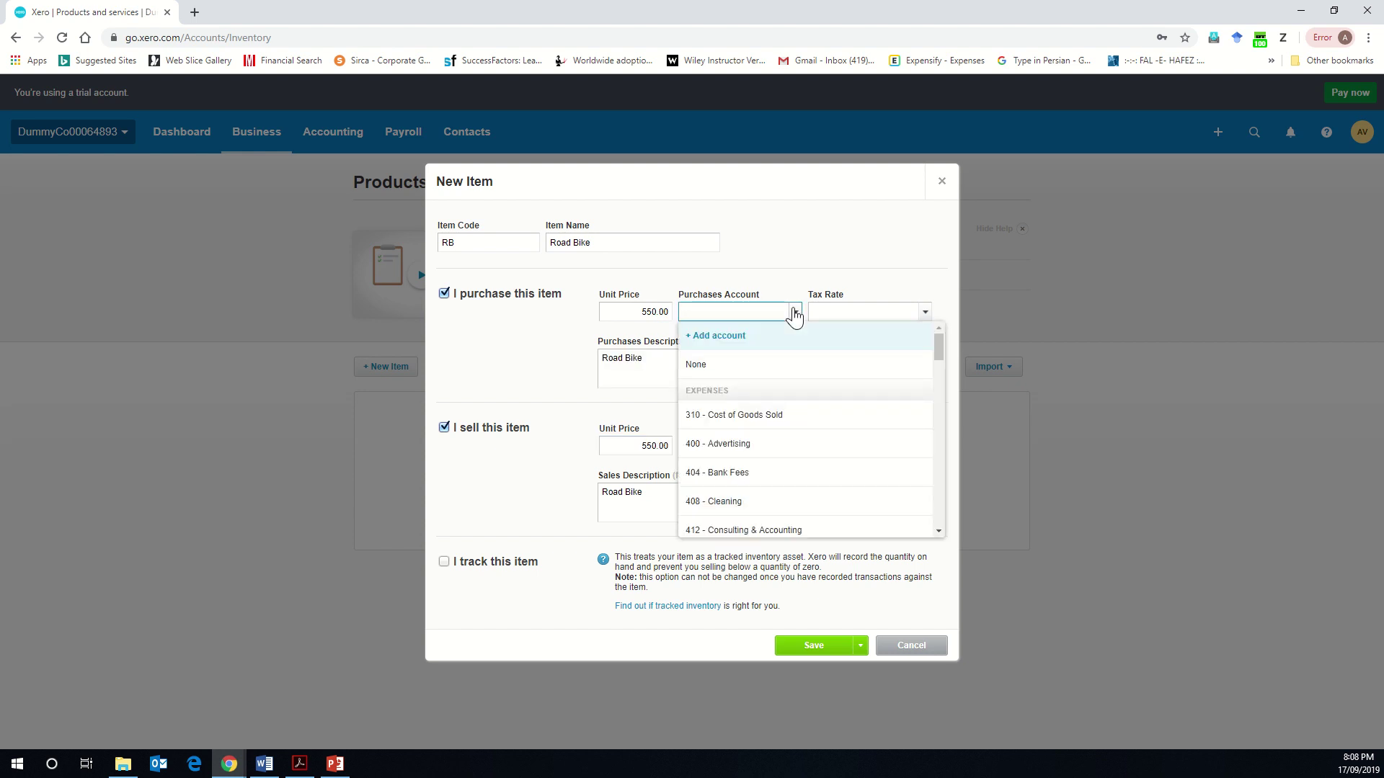
left_click(777, 414)
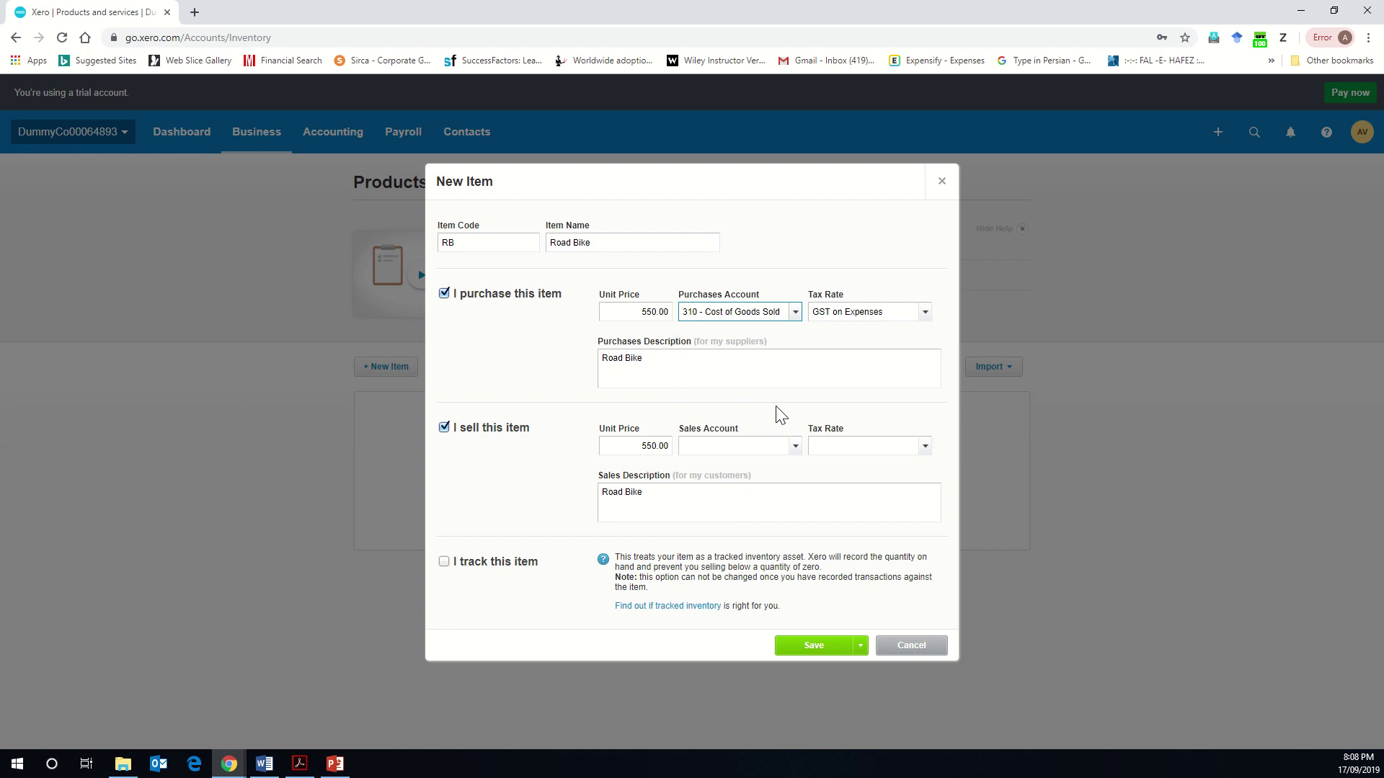
left_click(795, 446)
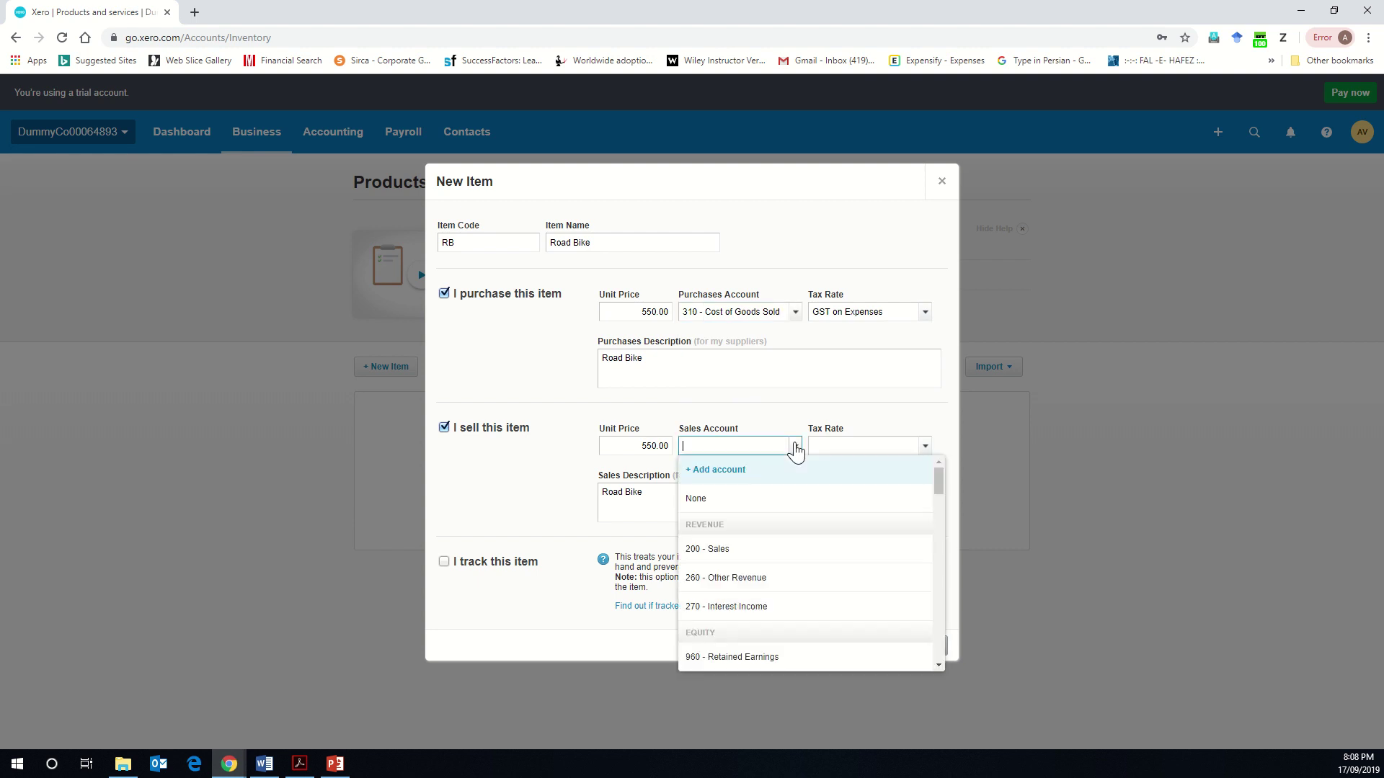
left_click(754, 551)
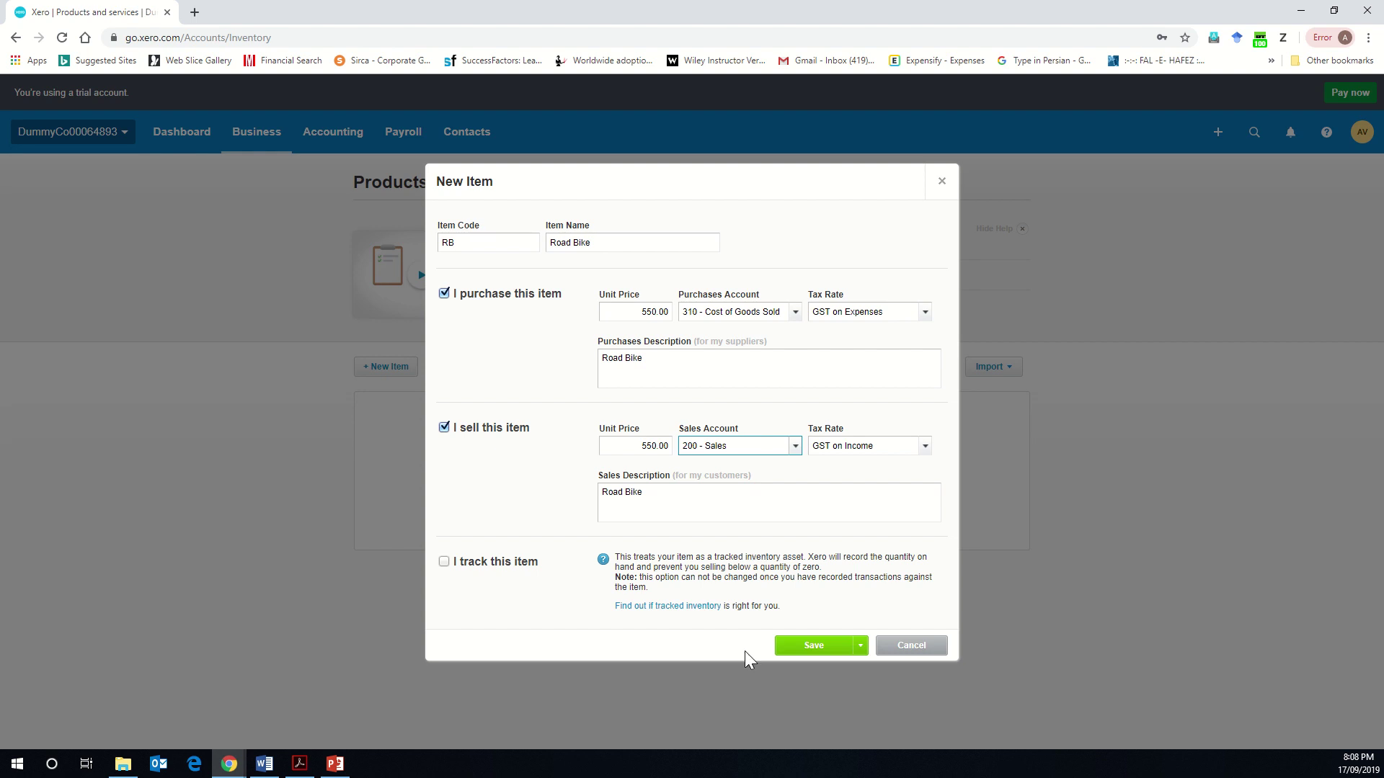
left_click(809, 646)
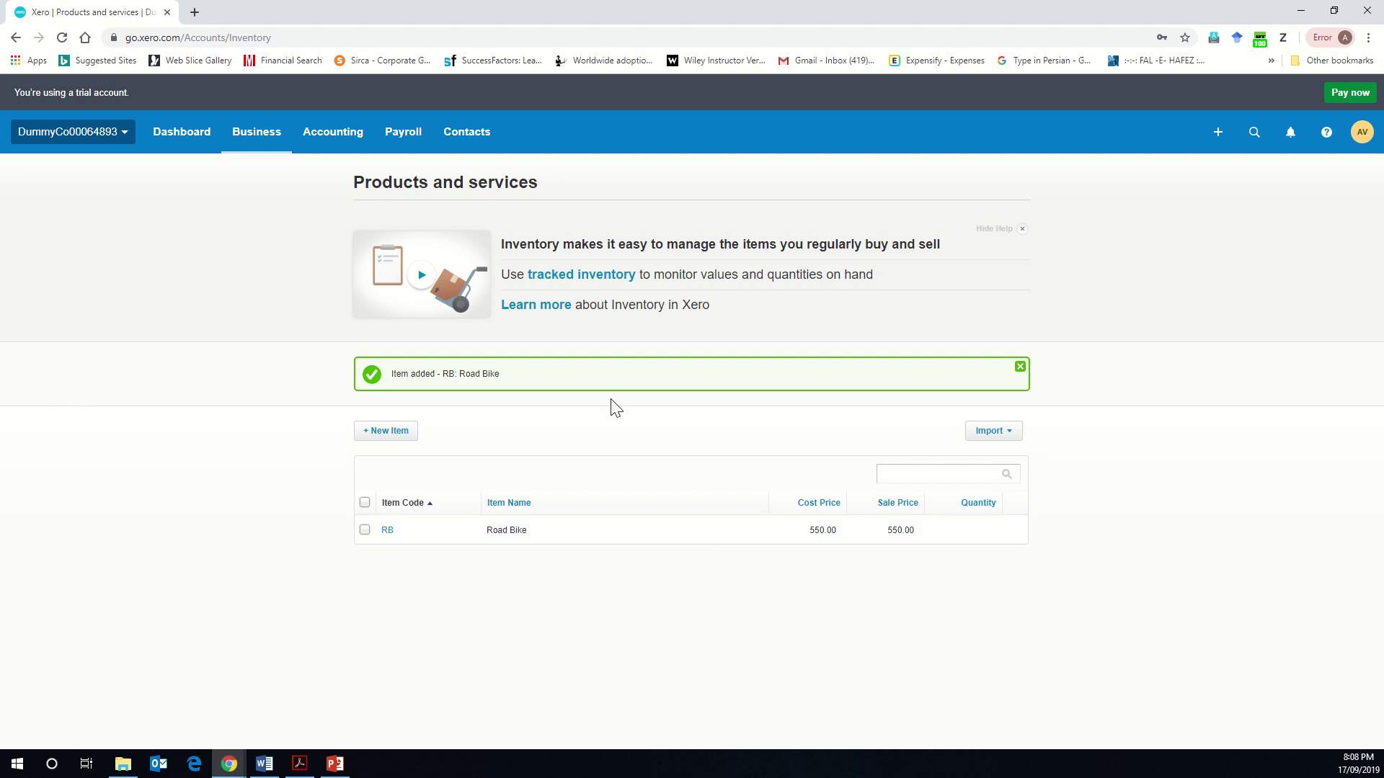
Return to the conversion balances, proceed to the outstanding sales invoices and start a new invoice
left_click(339, 144)
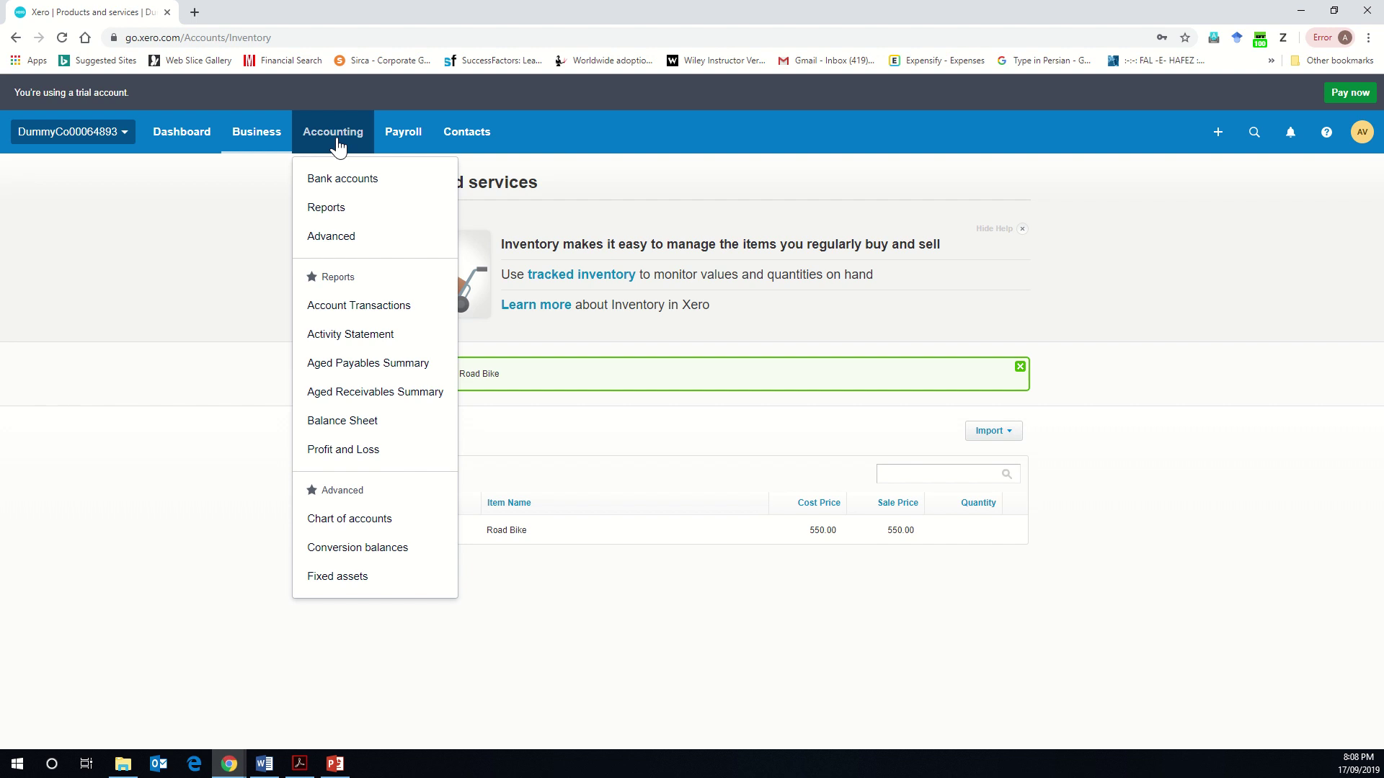
left_click(332, 555)
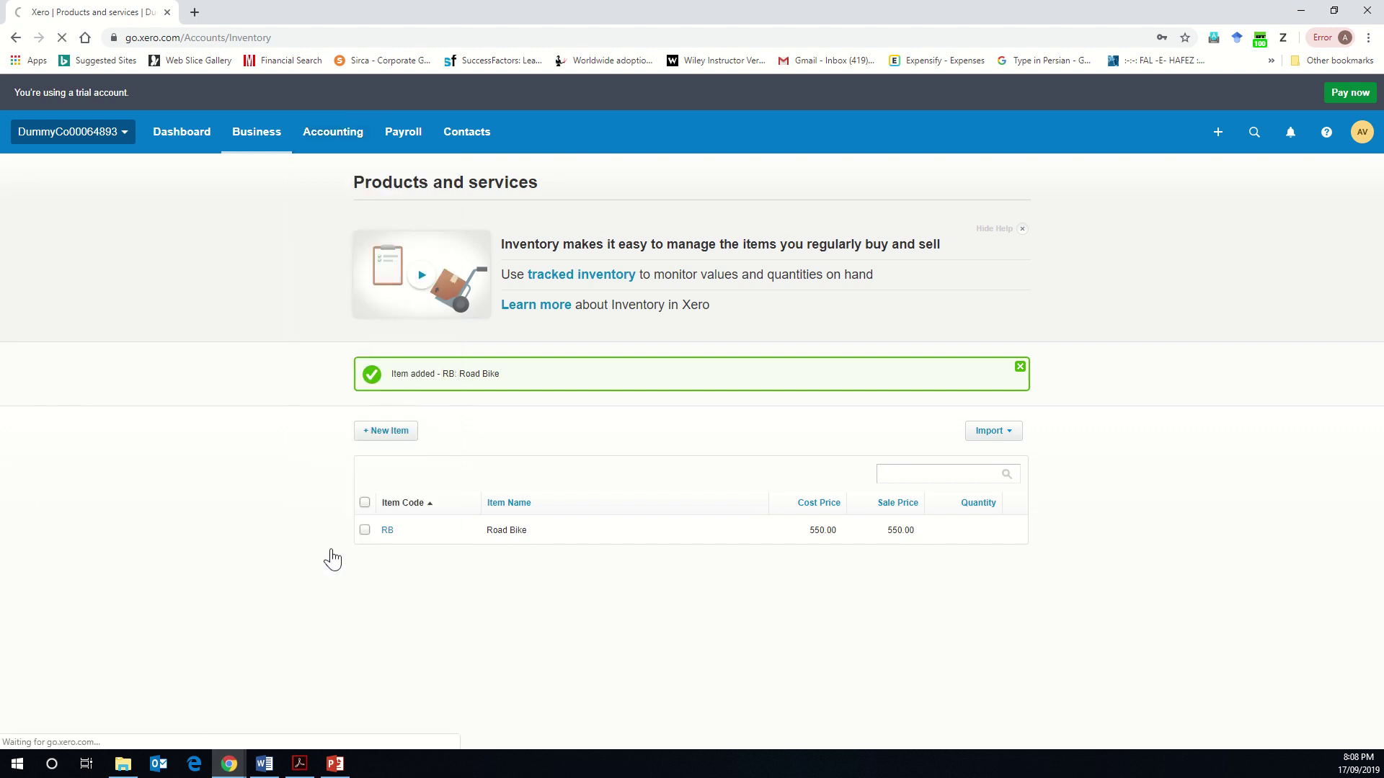
scroll(333, 559, "down", 8)
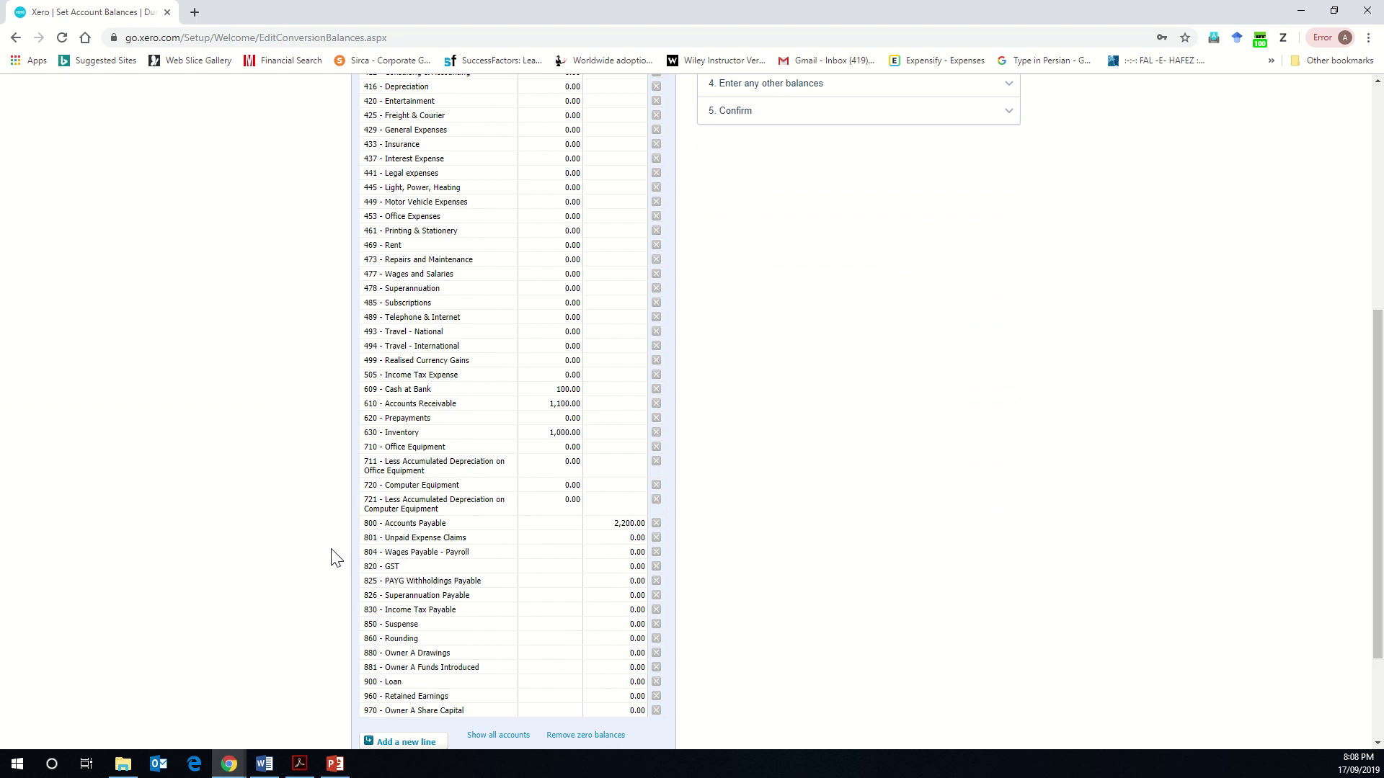
left_click(552, 689)
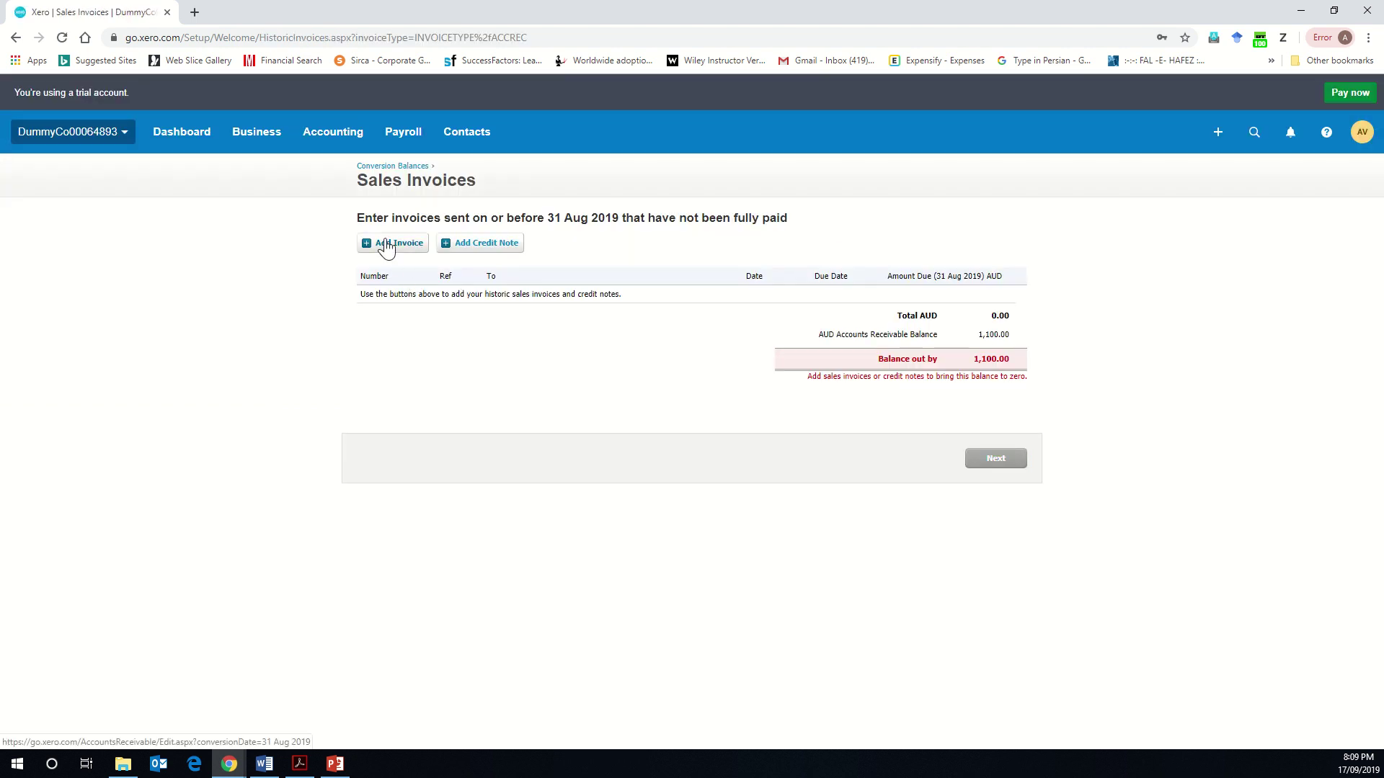
left_click(387, 242)
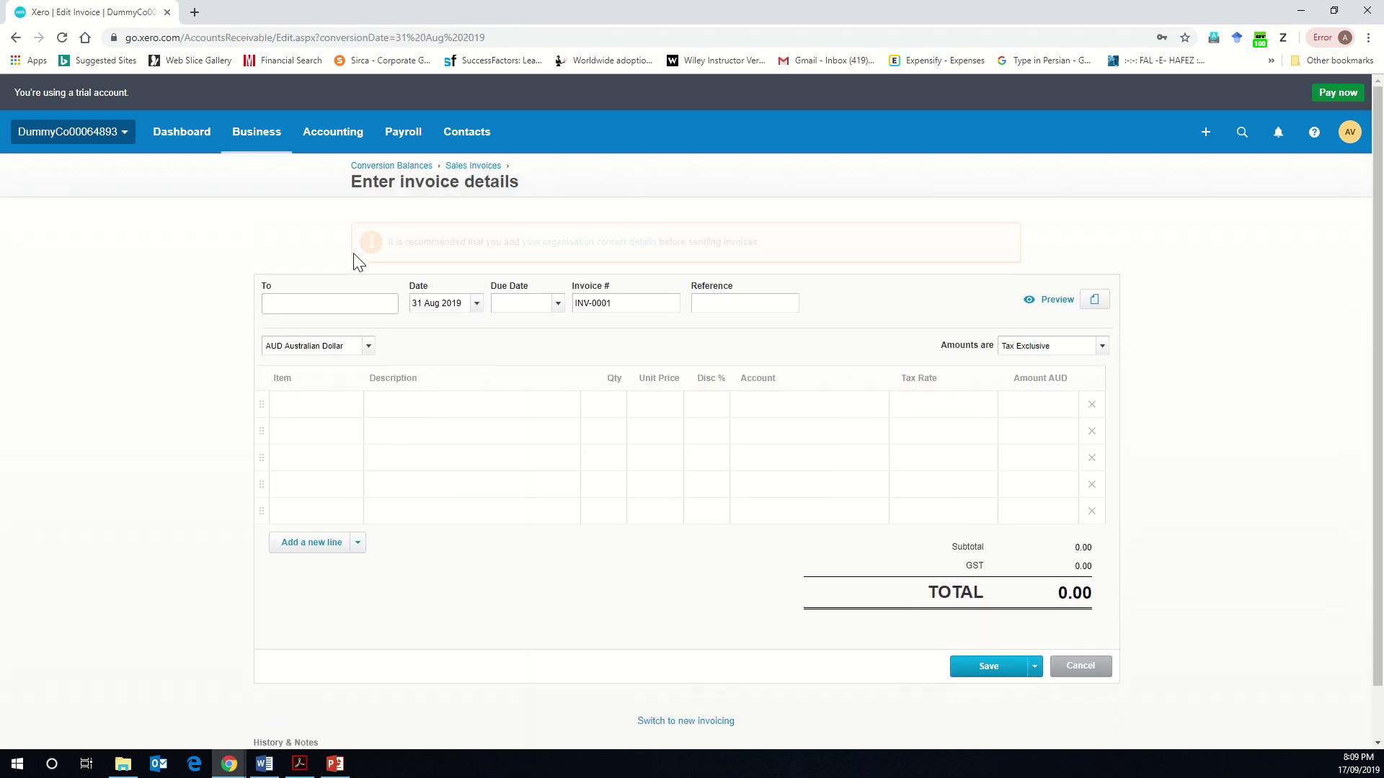
Address the invoice to new contact Bikes Unlimited, dated 20 Aug 2019 and due 20 Sep 2019
left_click(338, 309)
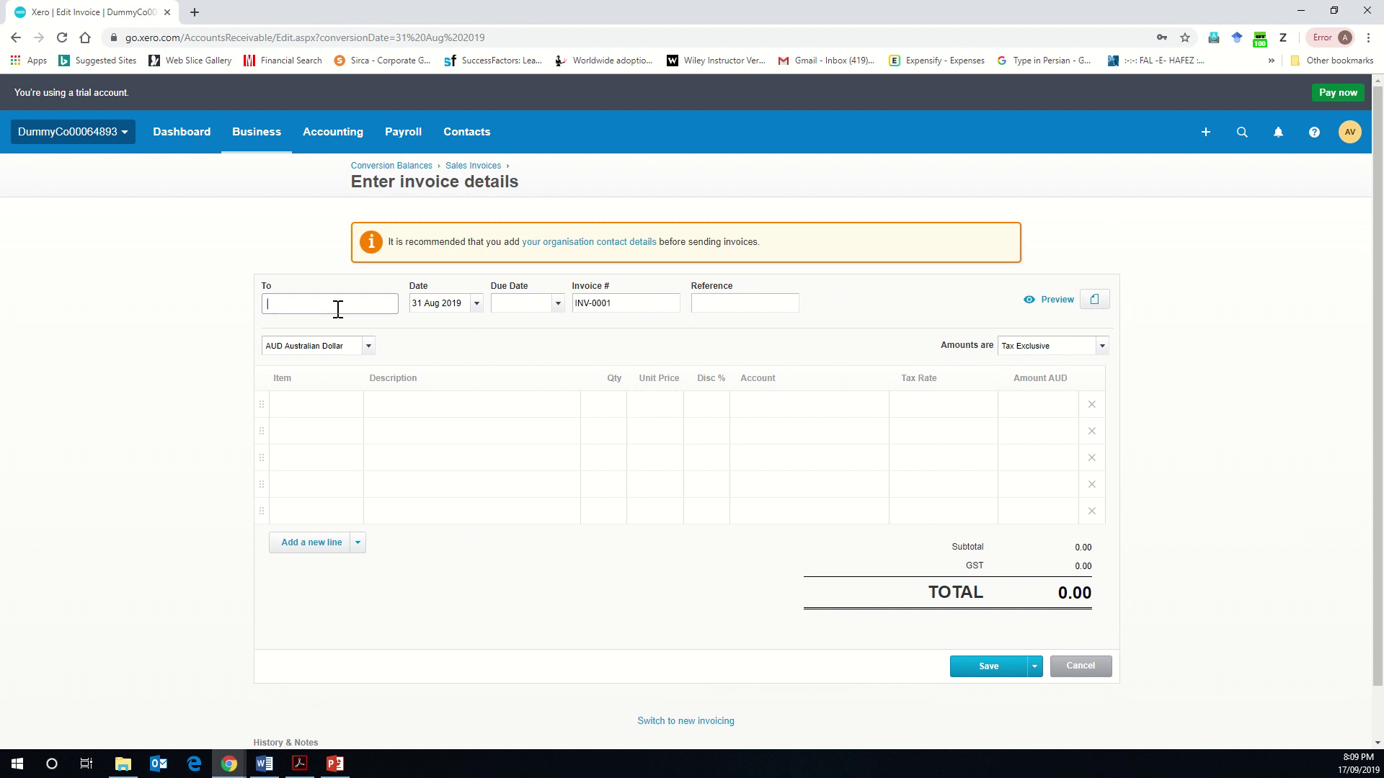
type("Bikes ")
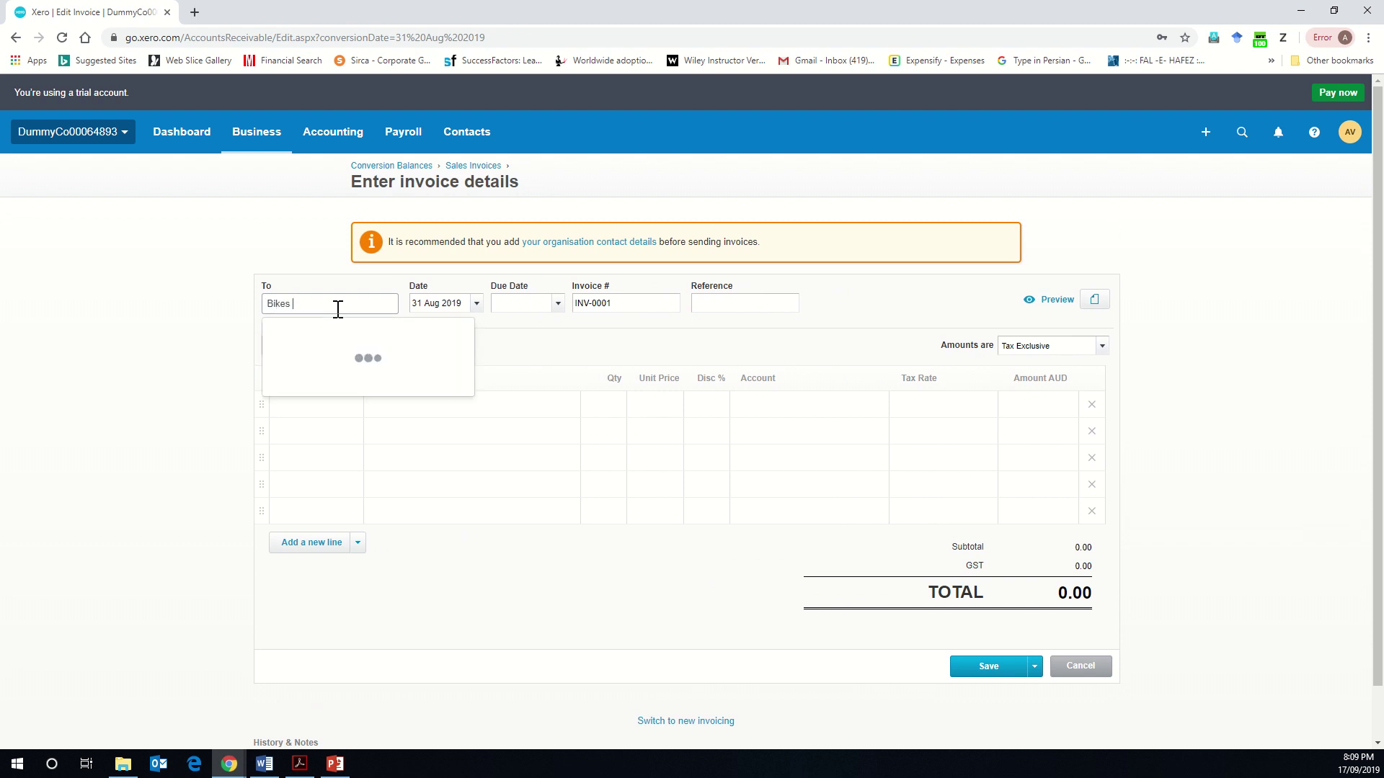
type("Unlimited")
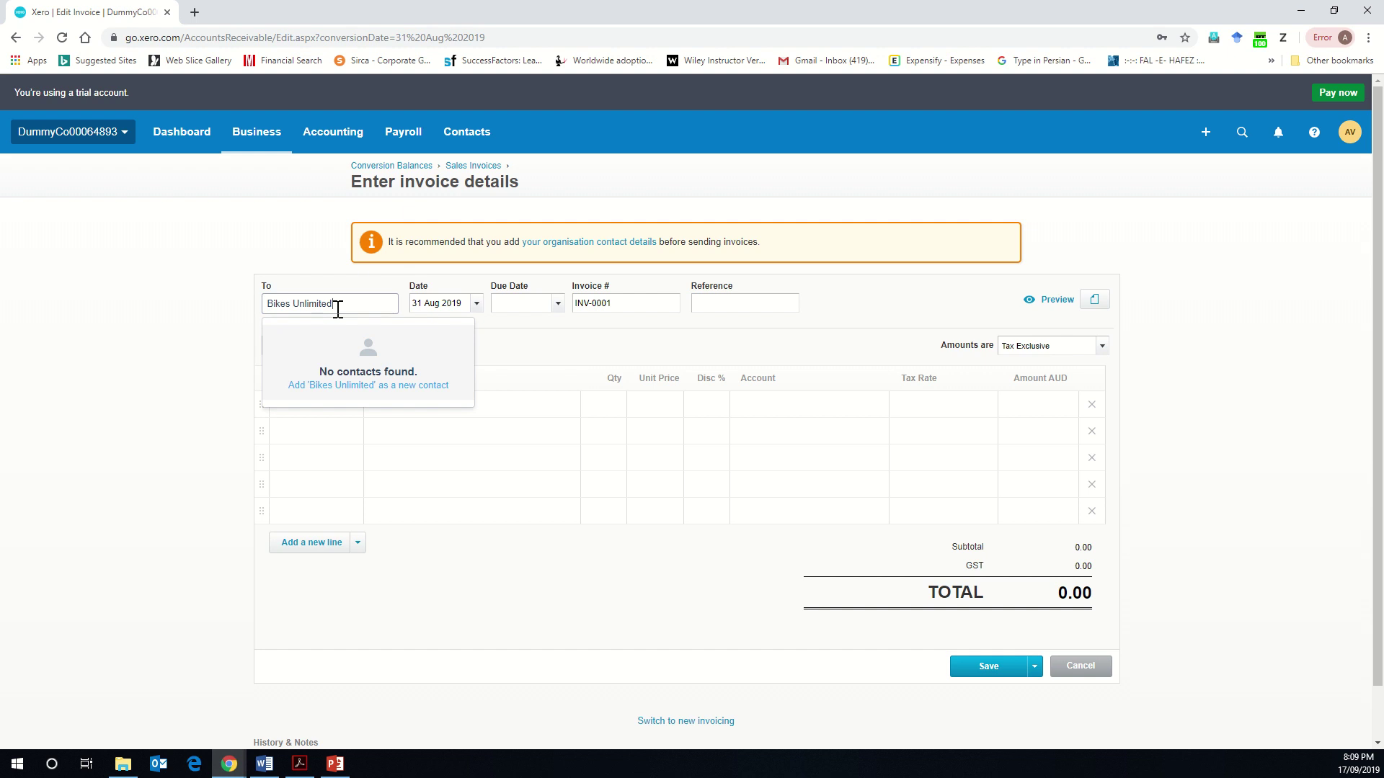
left_click(344, 386)
left_click(476, 306)
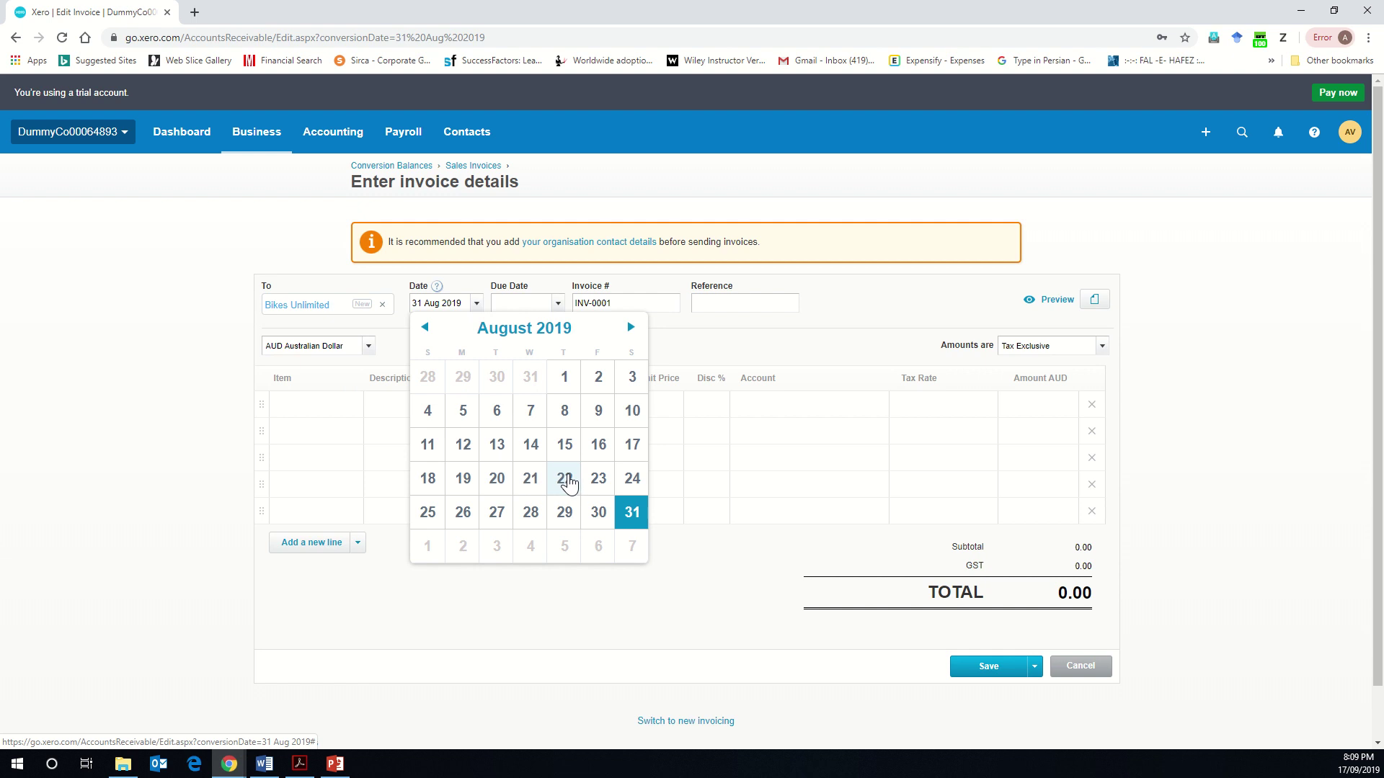
left_click(496, 481)
left_click(557, 305)
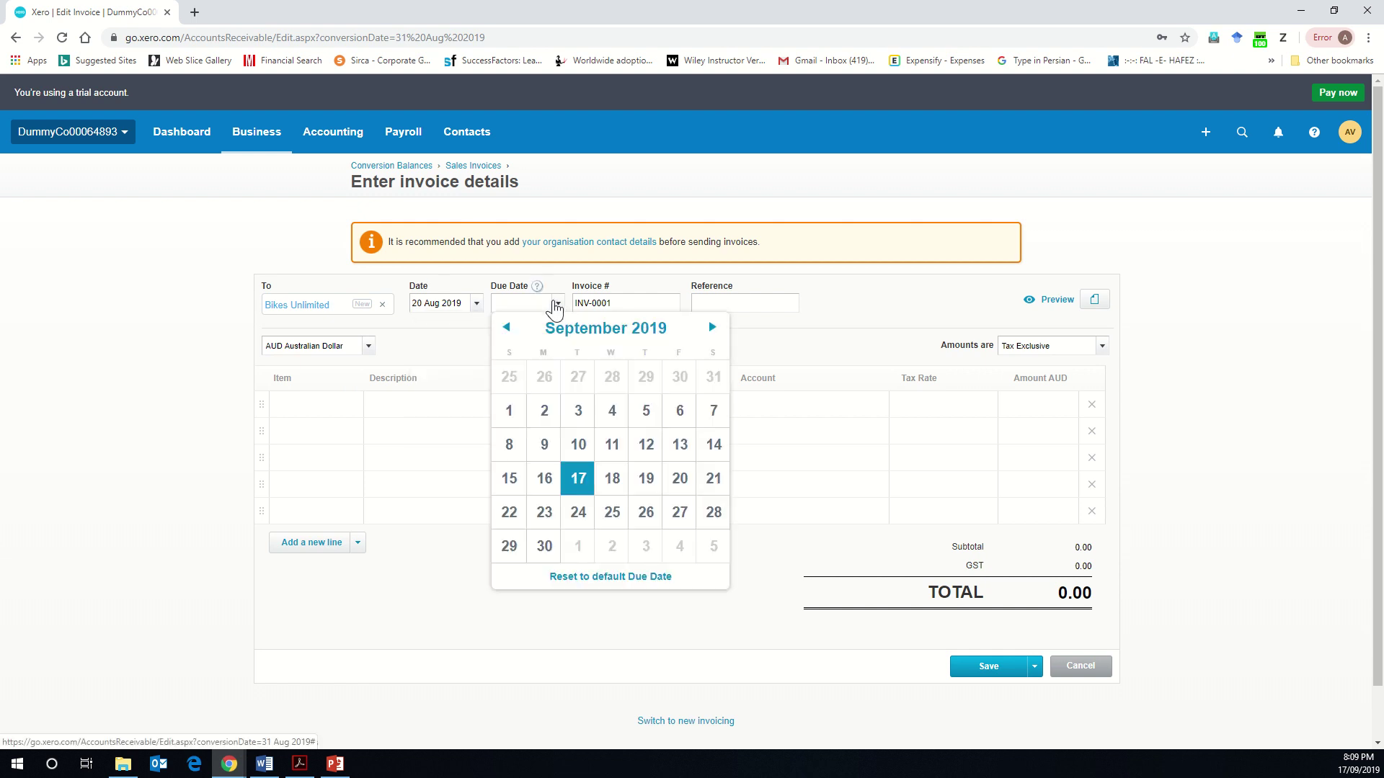
left_click(677, 480)
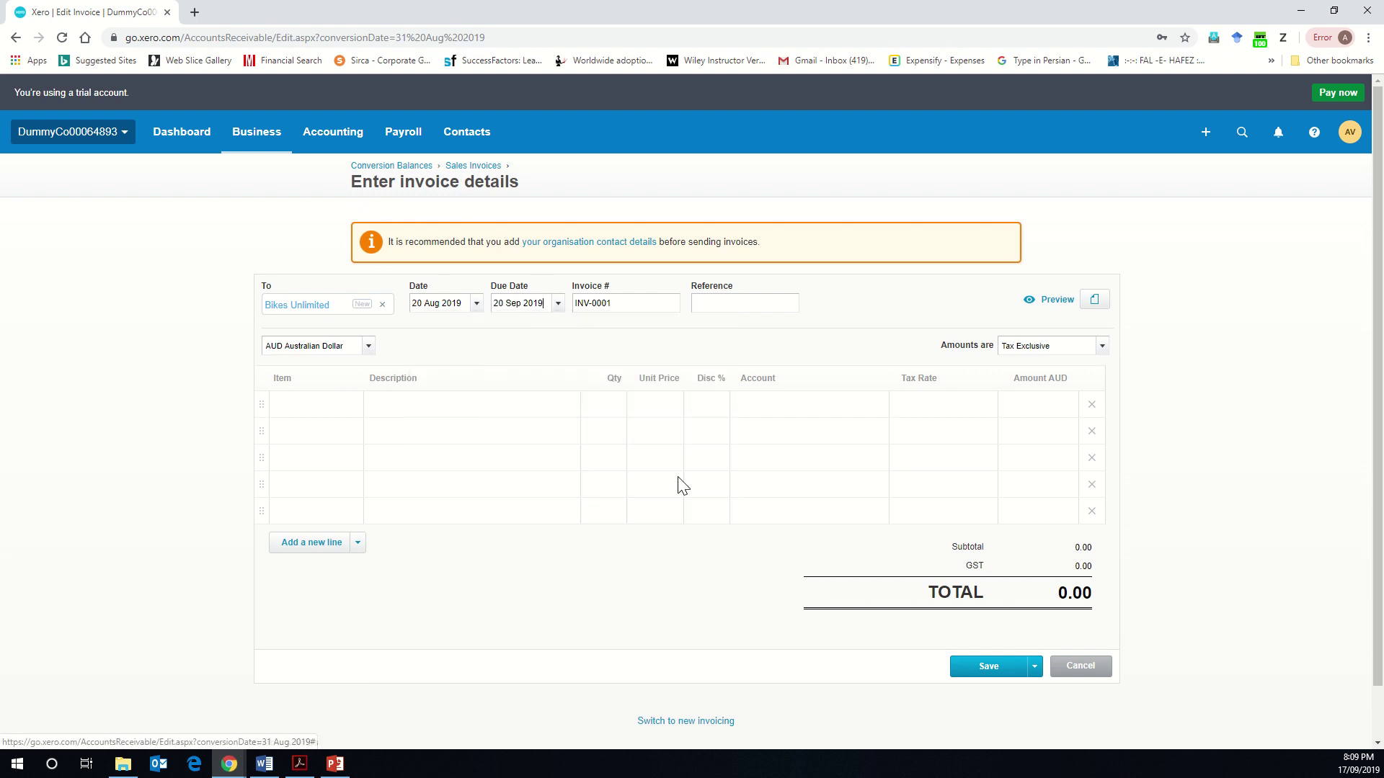
Add the item RB: Road Bike to the first invoice line with a quantity of 2
left_click(328, 410)
left_click(353, 408)
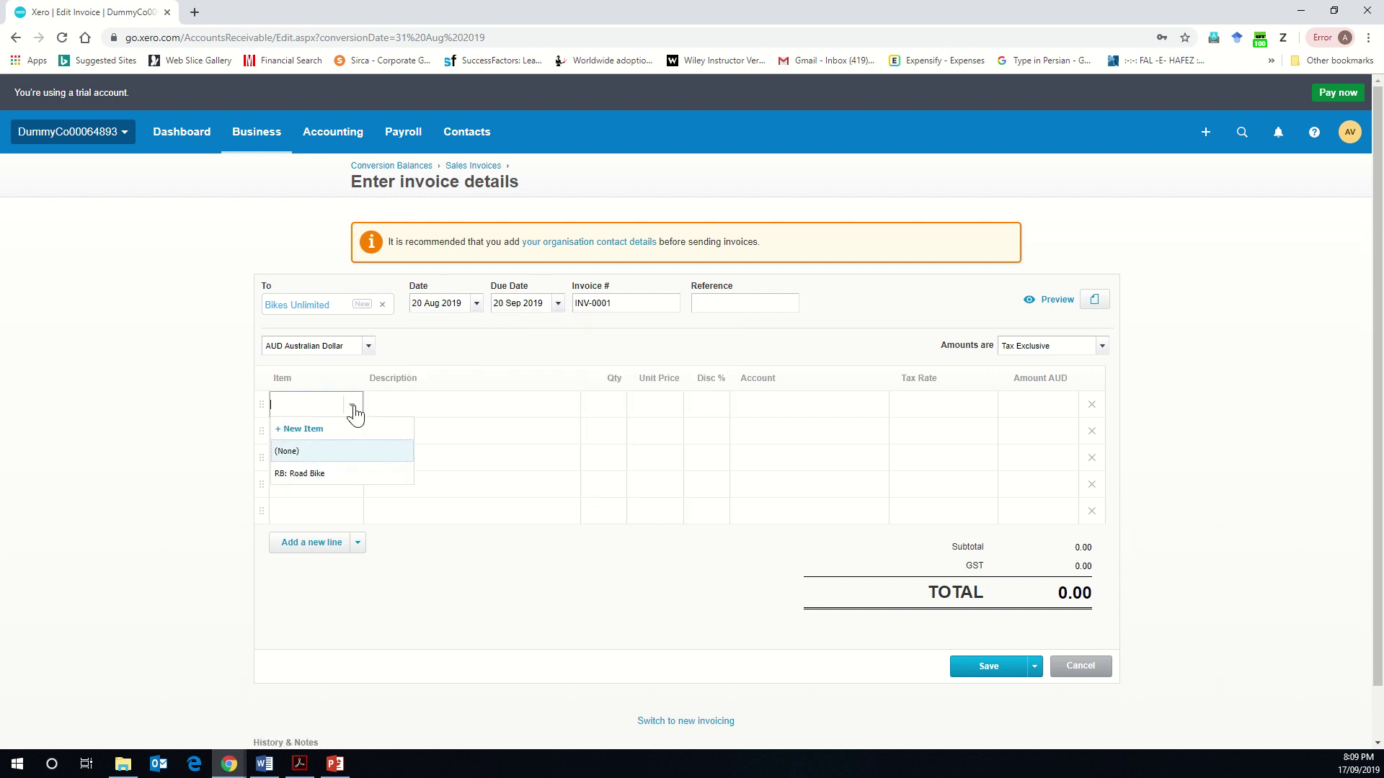
left_click(320, 474)
left_click(612, 409)
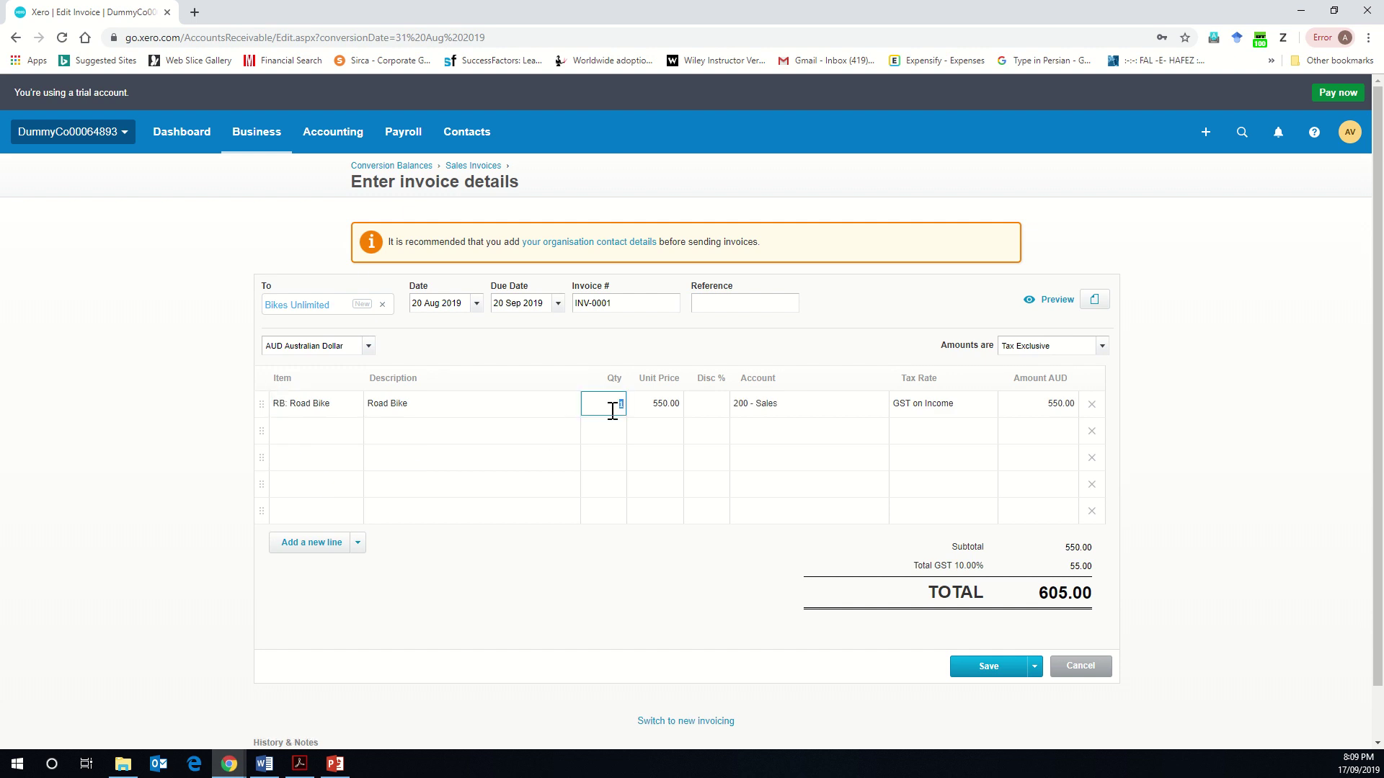
type("2")
left_click(1137, 426)
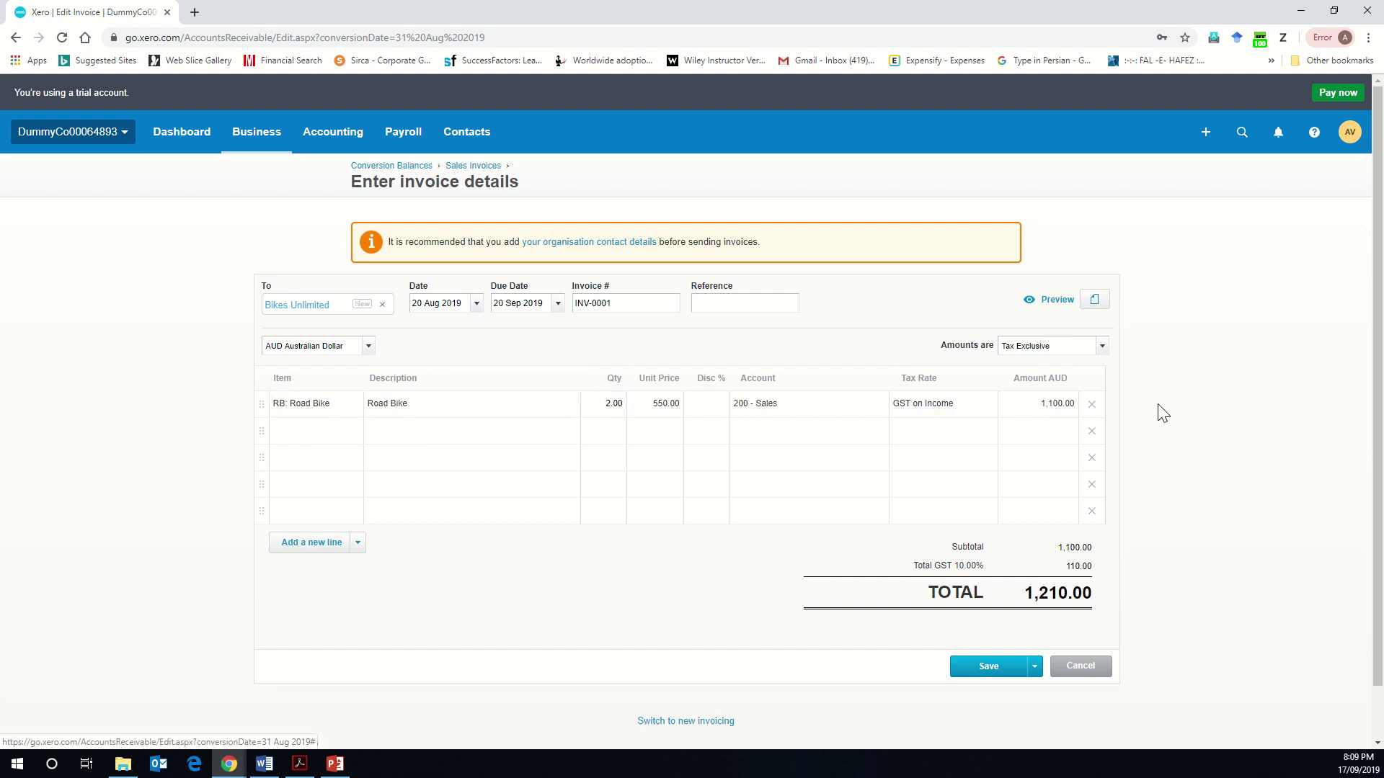
Set the invoice amounts to Tax Inclusive and save the invoice
left_click(1101, 346)
left_click(1028, 391)
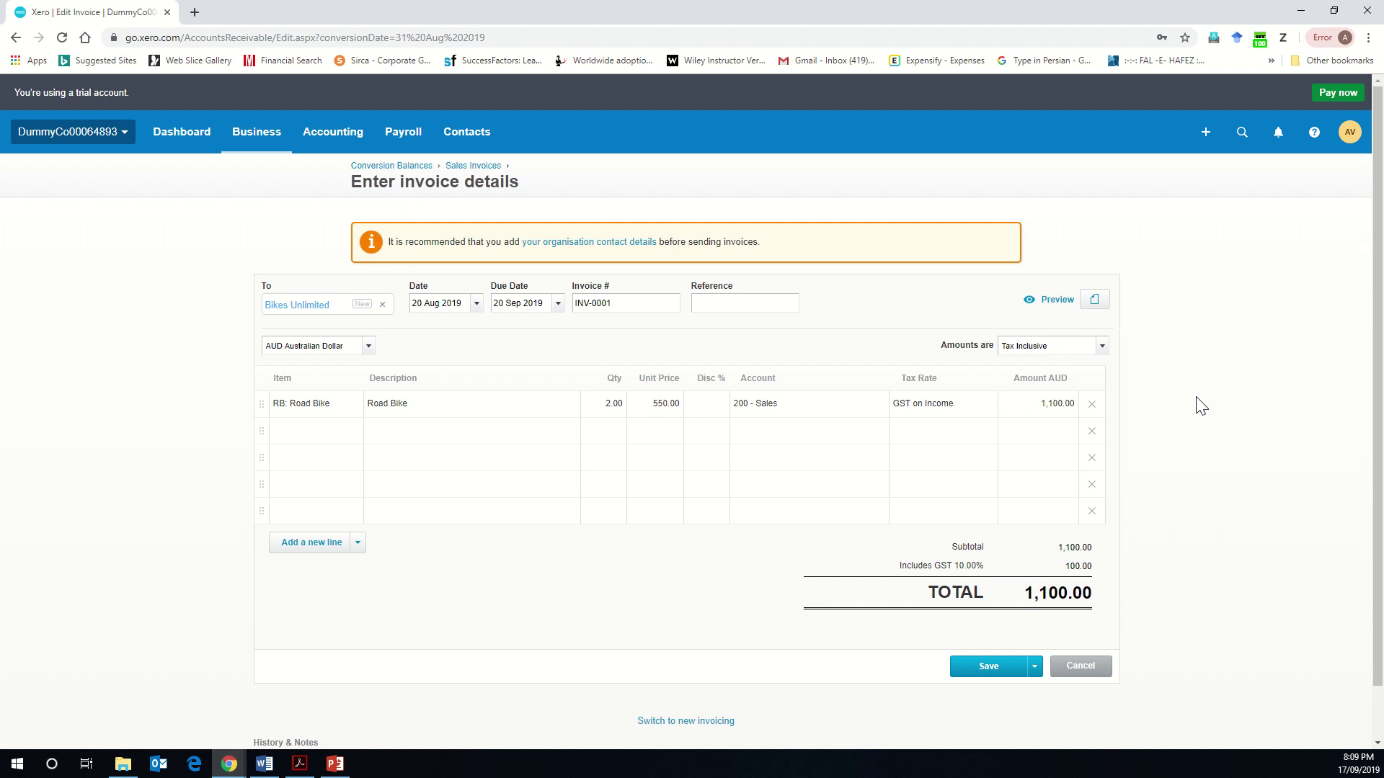
left_click(1103, 346)
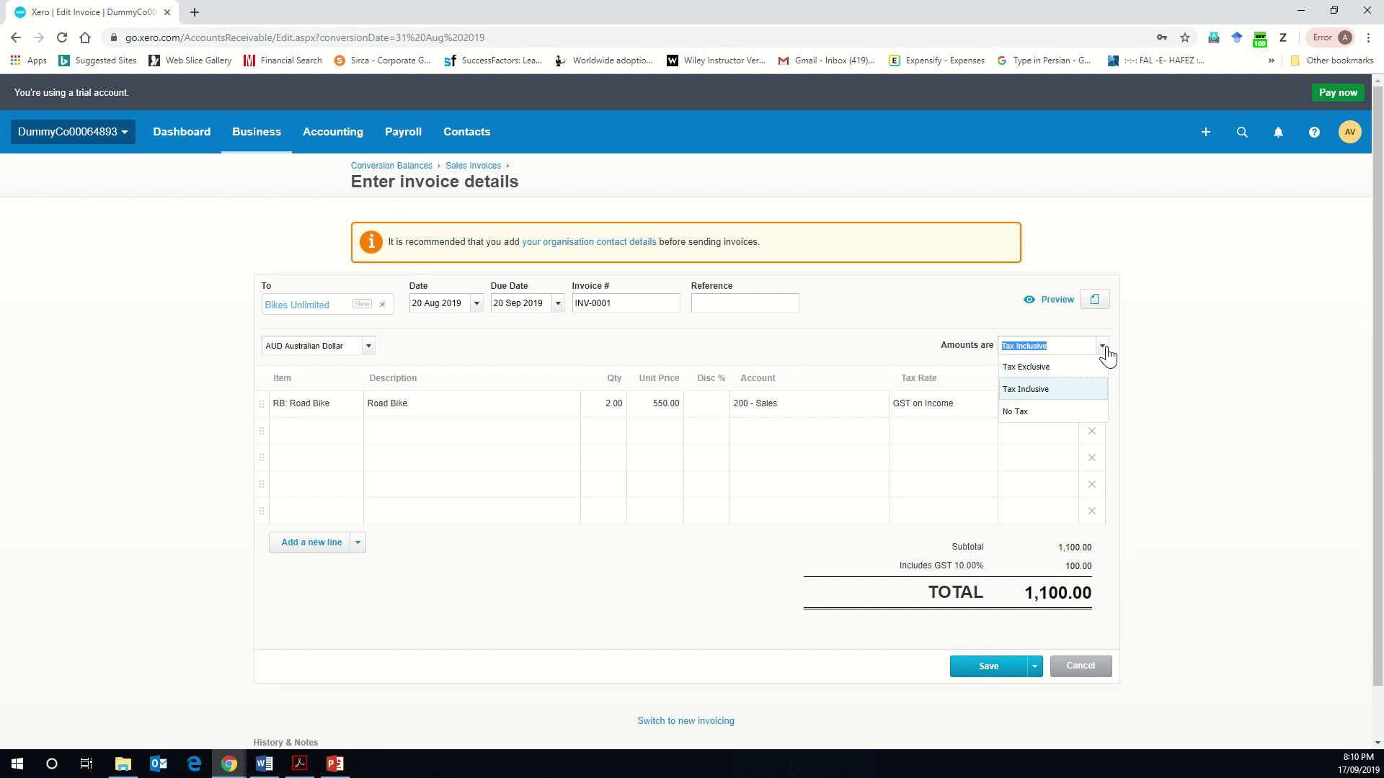
left_click(1050, 395)
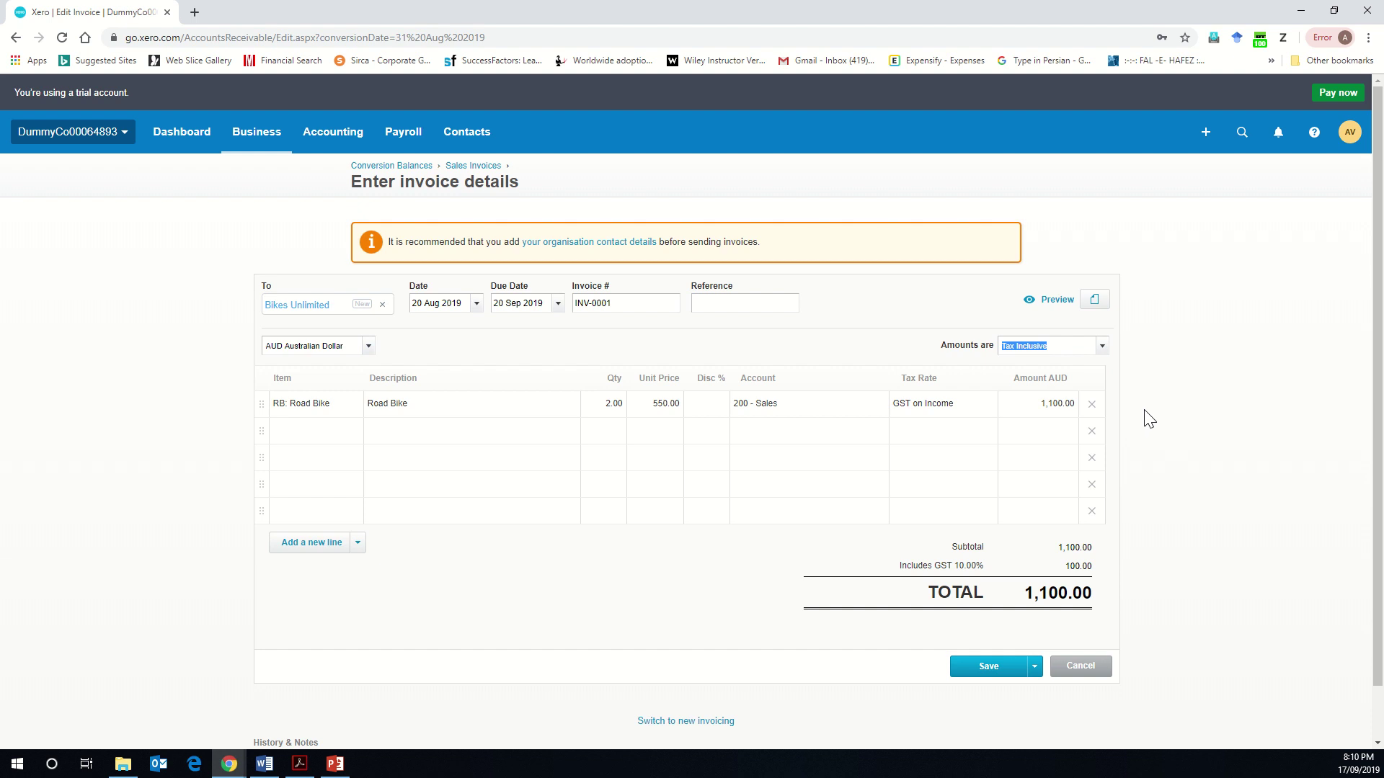
left_click(1155, 448)
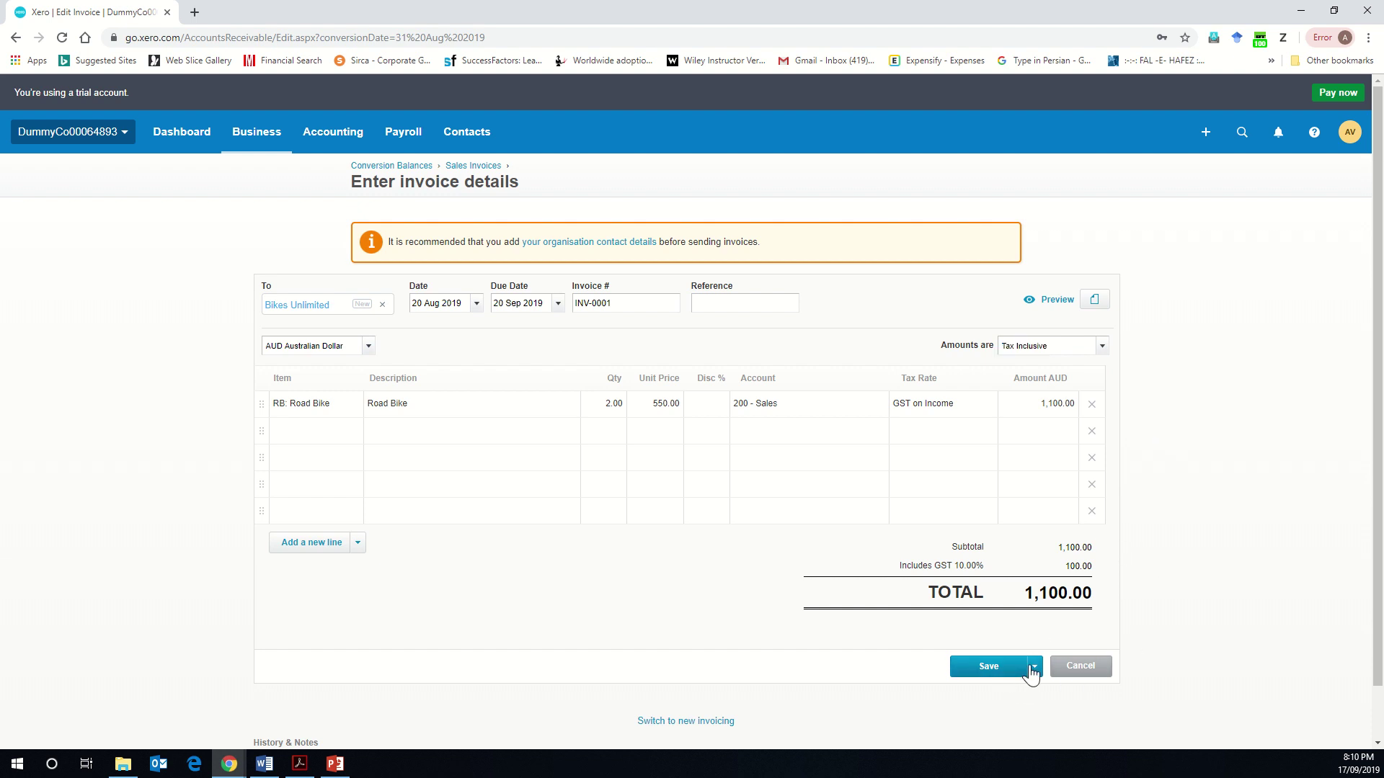
left_click(989, 666)
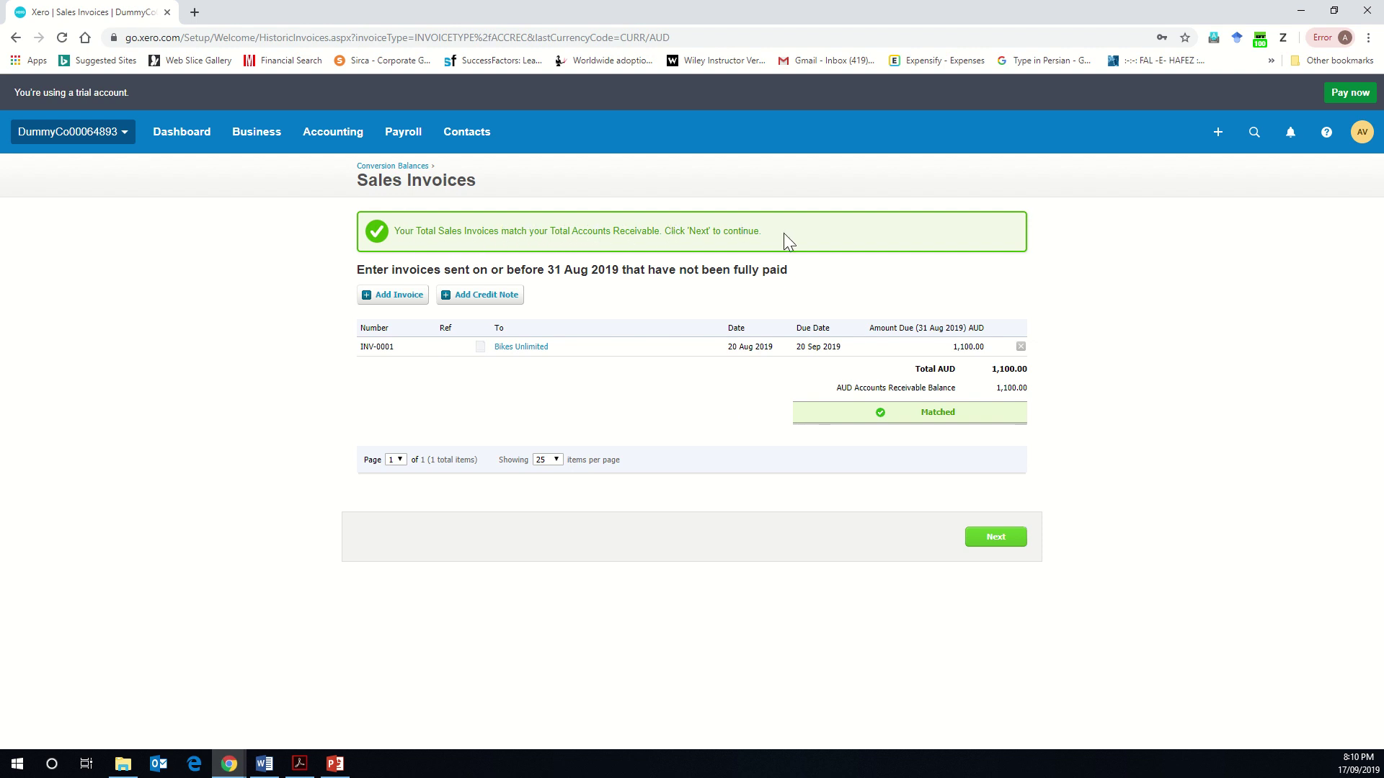
Start a new bill in the conversion Bills list, and check the Accounts Payable details in the DummyCo Word document before returning to Xero
left_click(1002, 541)
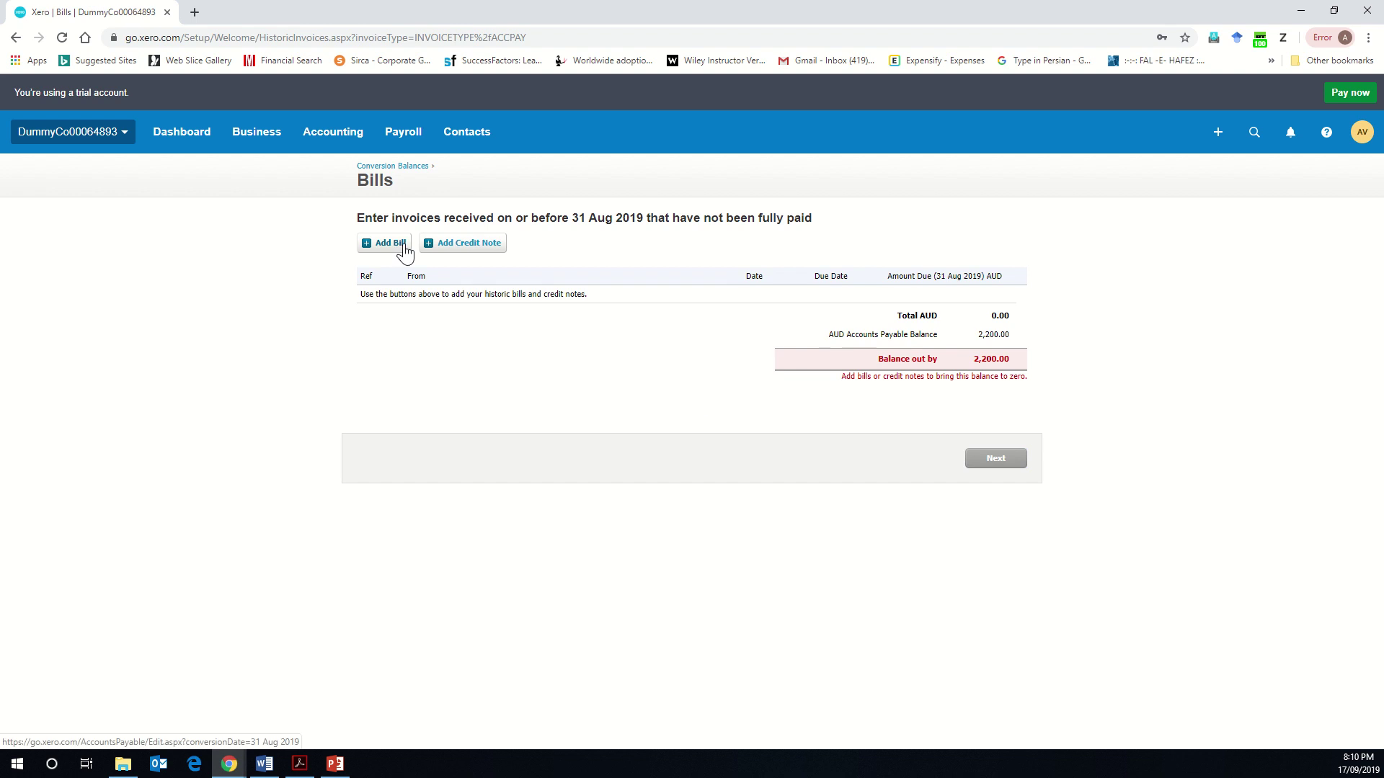
left_click(404, 249)
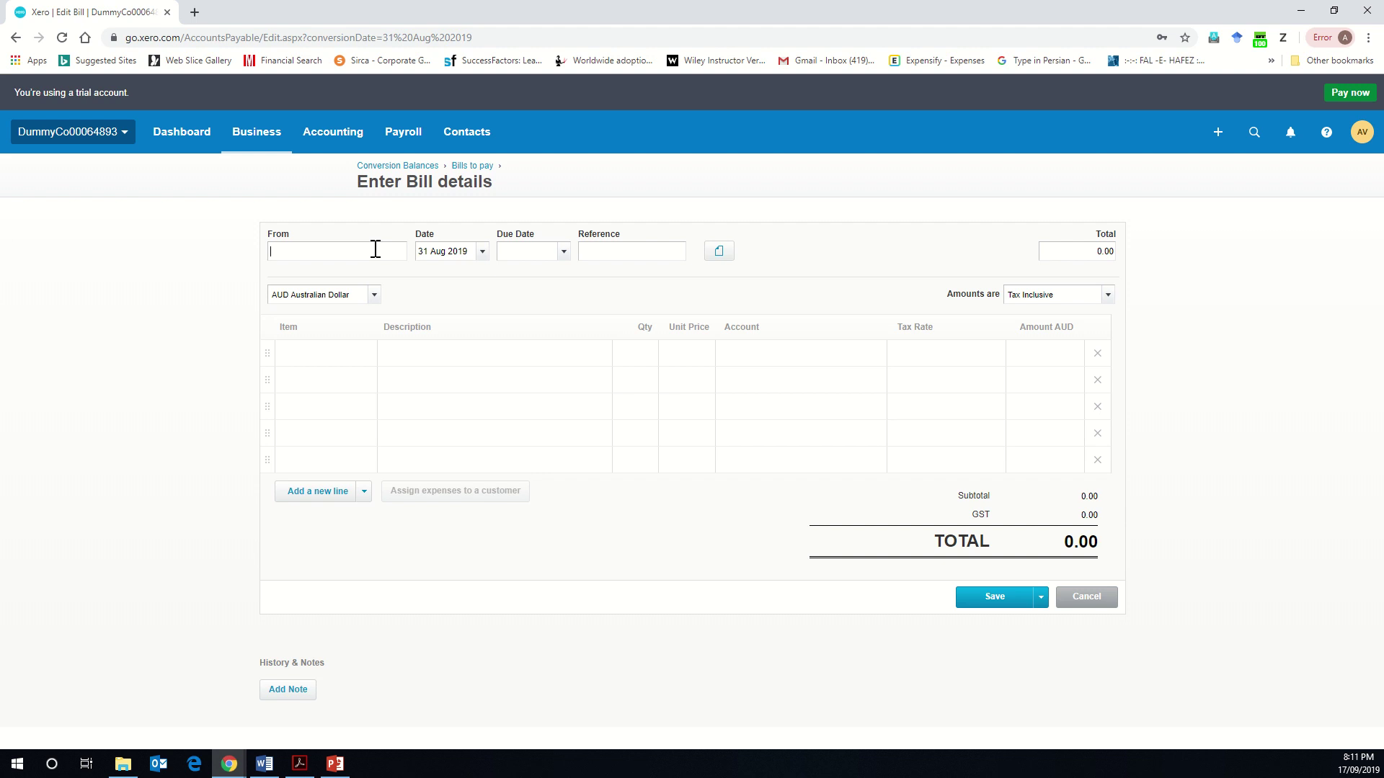
left_click(264, 764)
left_click(493, 520)
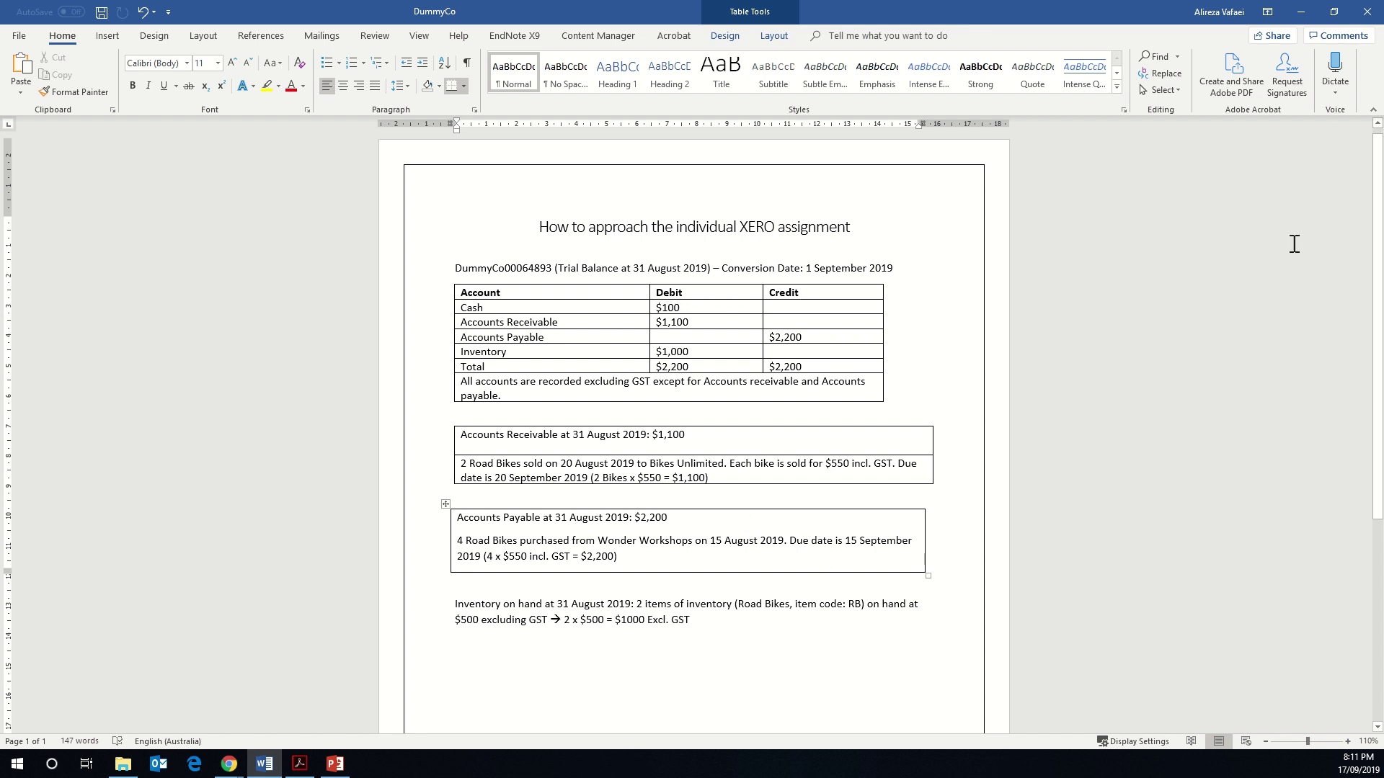
left_click(1301, 11)
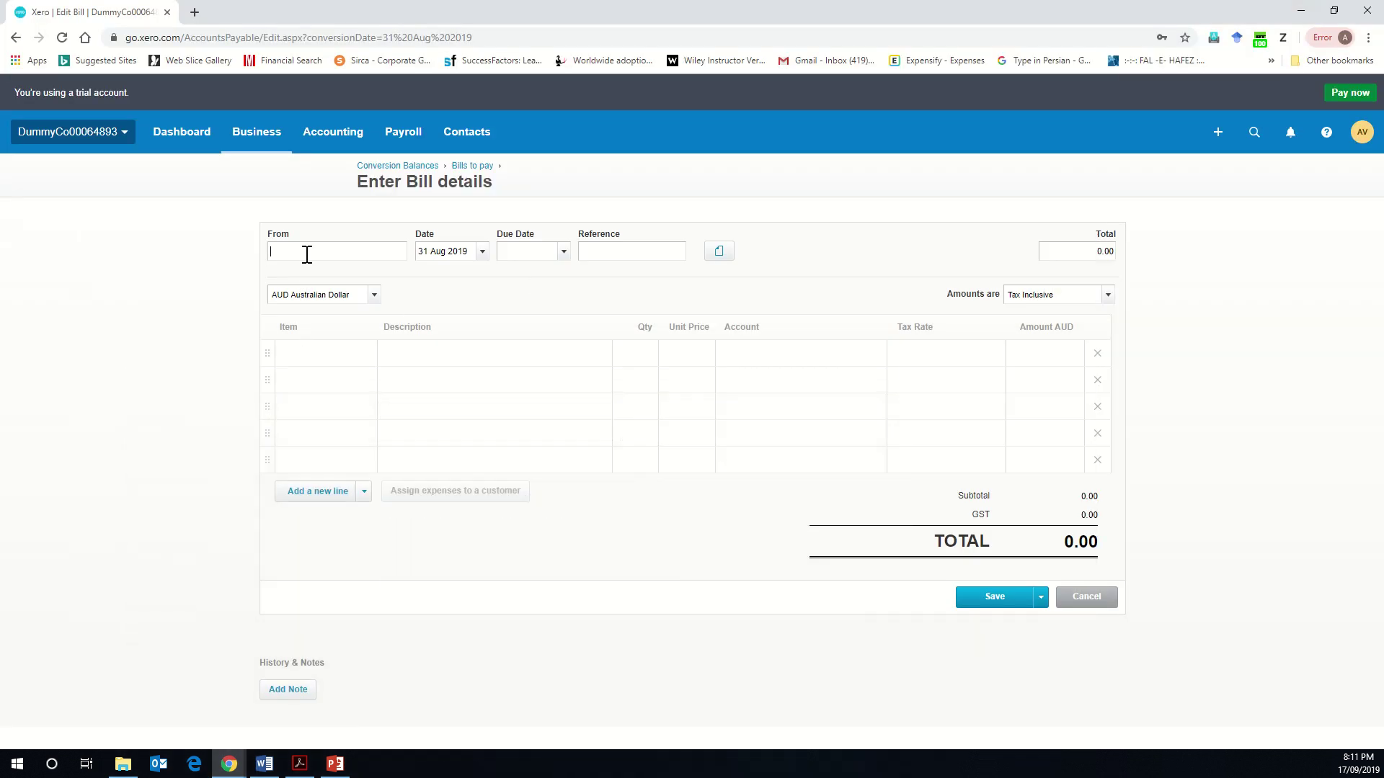
Enter Wonder Workshops as the bill's supplier, with date 15 Aug 2019 and due date 15 Sep 2019
type("Wonder Workshops")
key("Tab")
left_click(482, 250)
left_click(570, 392)
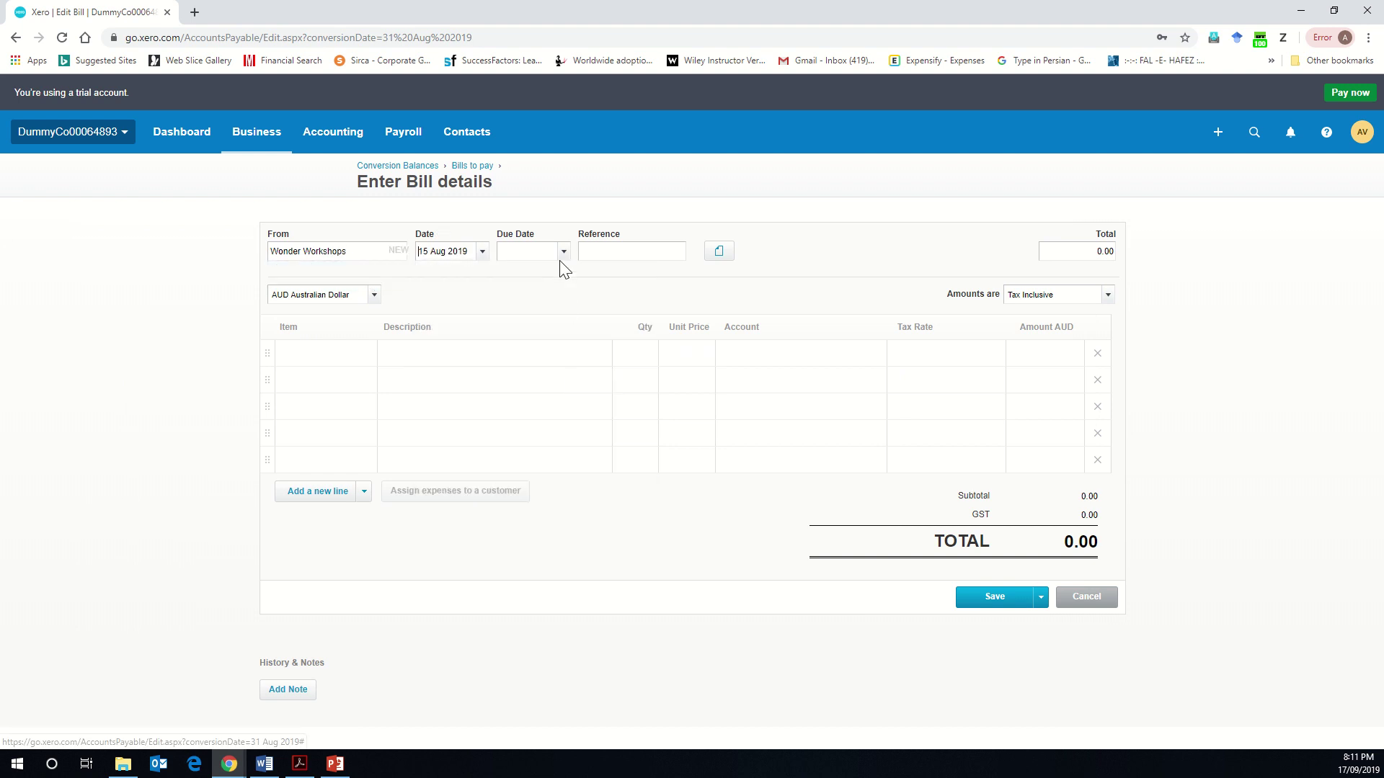
left_click(562, 251)
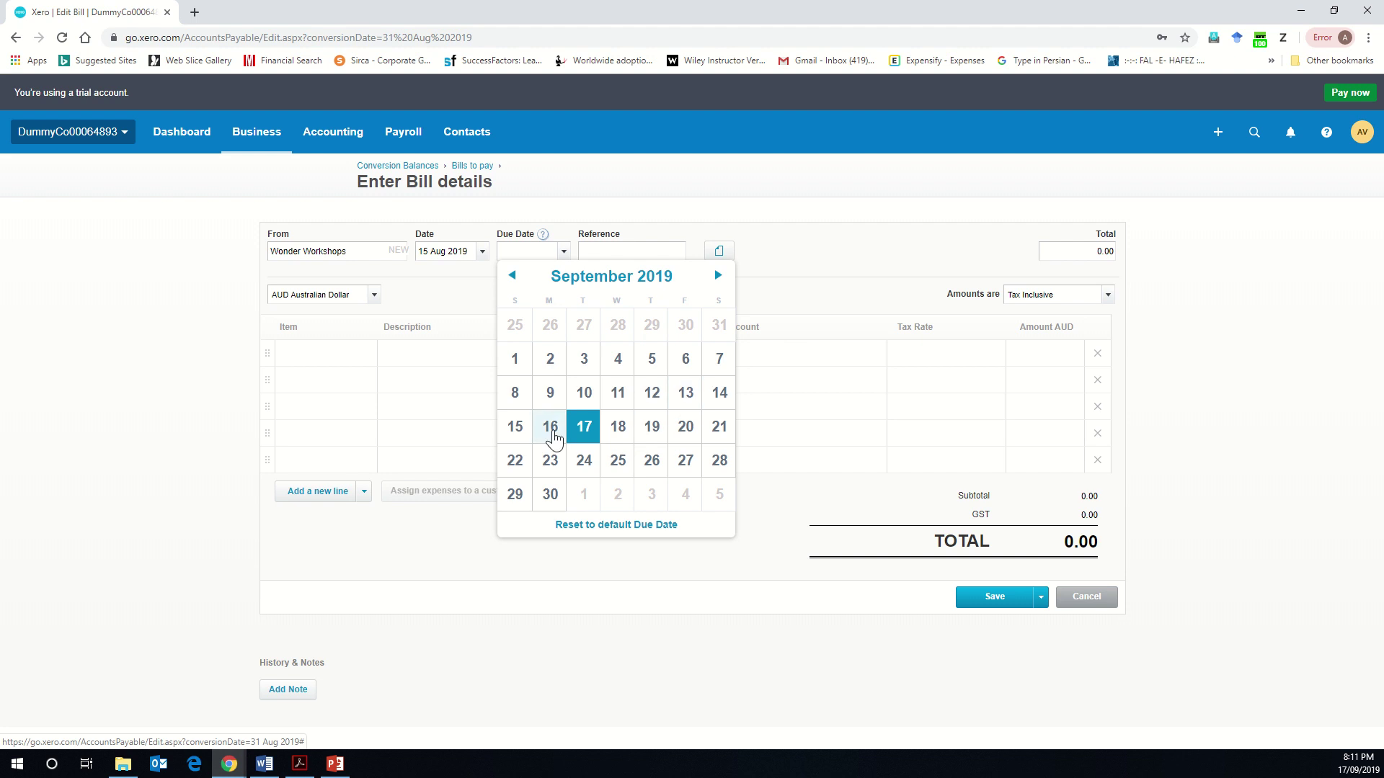
left_click(516, 431)
Add the item RB: Road Bike to the bill with a quantity of 4, and save the bill
left_click(364, 358)
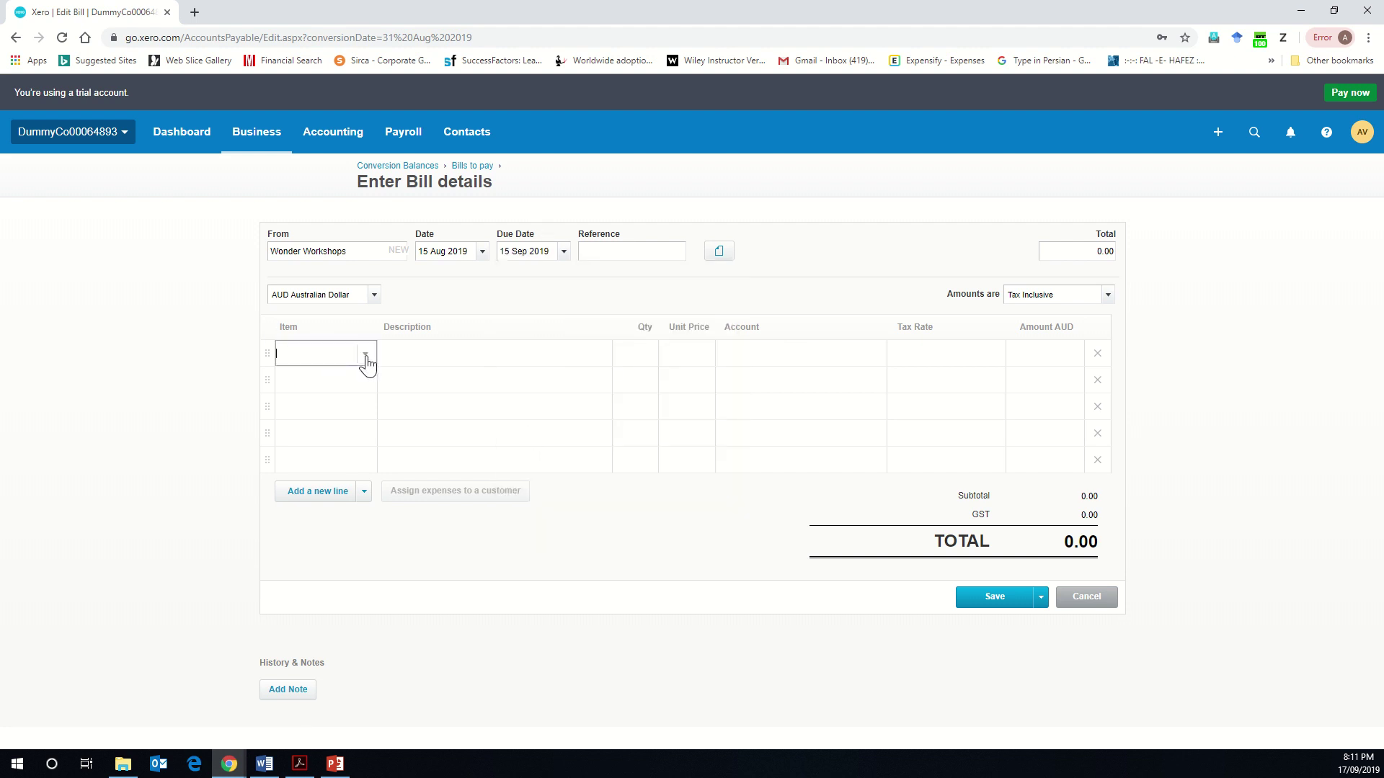
left_click(349, 411)
left_click(650, 353)
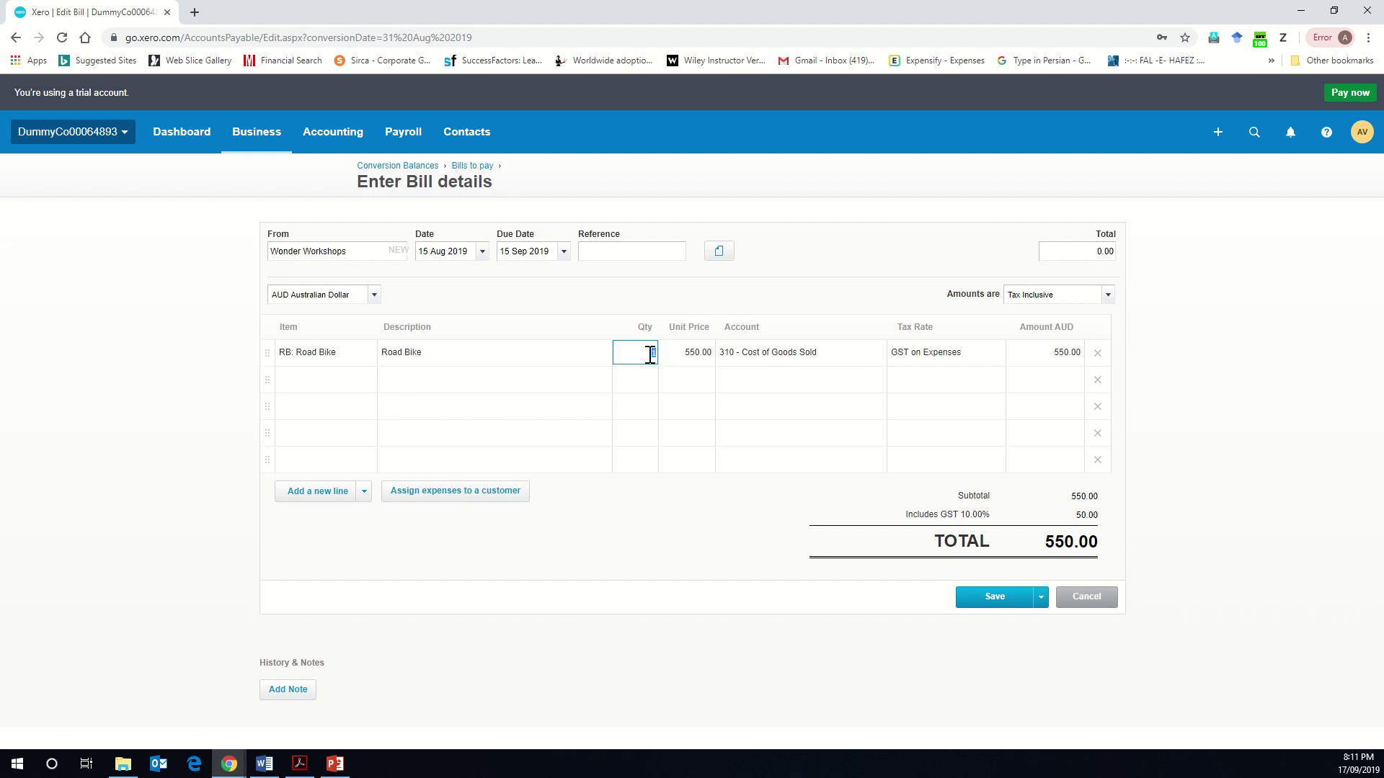
type("4")
left_click(1184, 430)
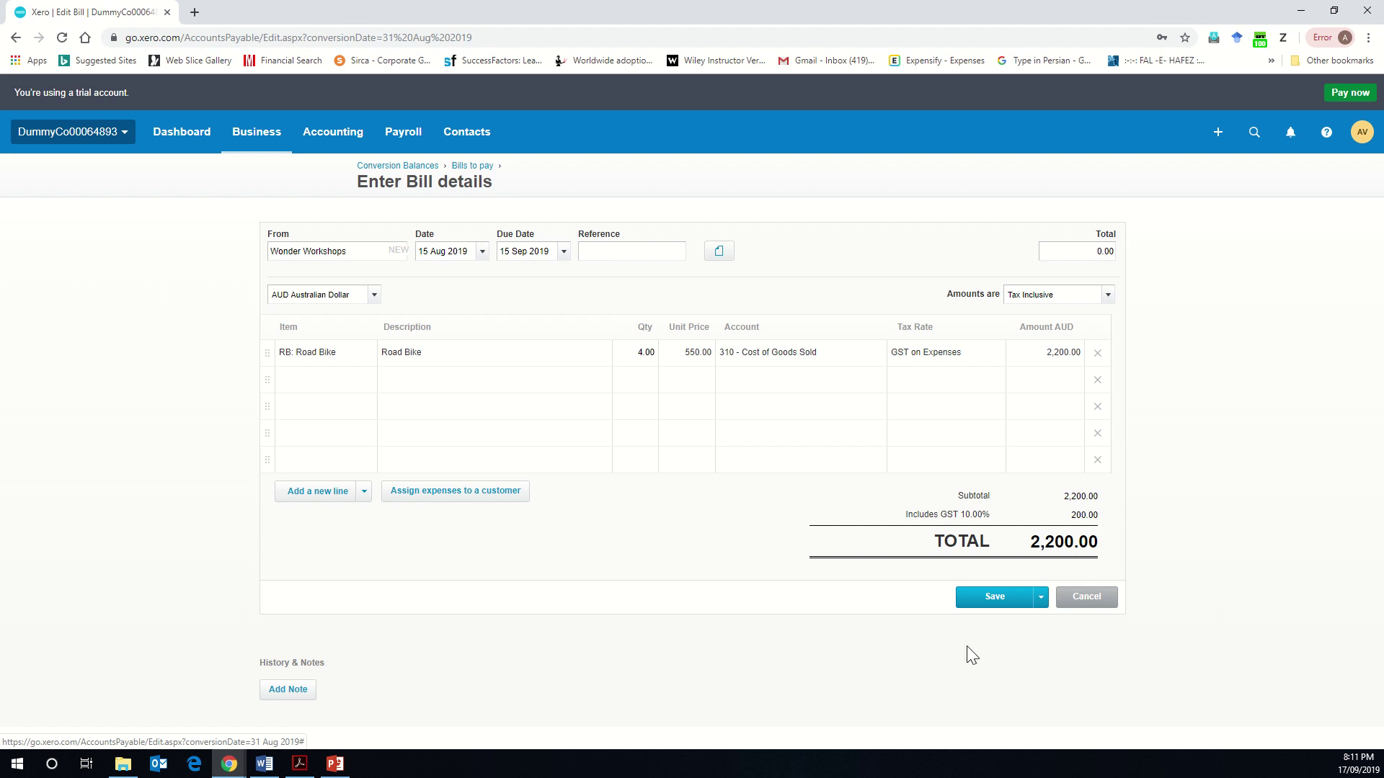
left_click(987, 609)
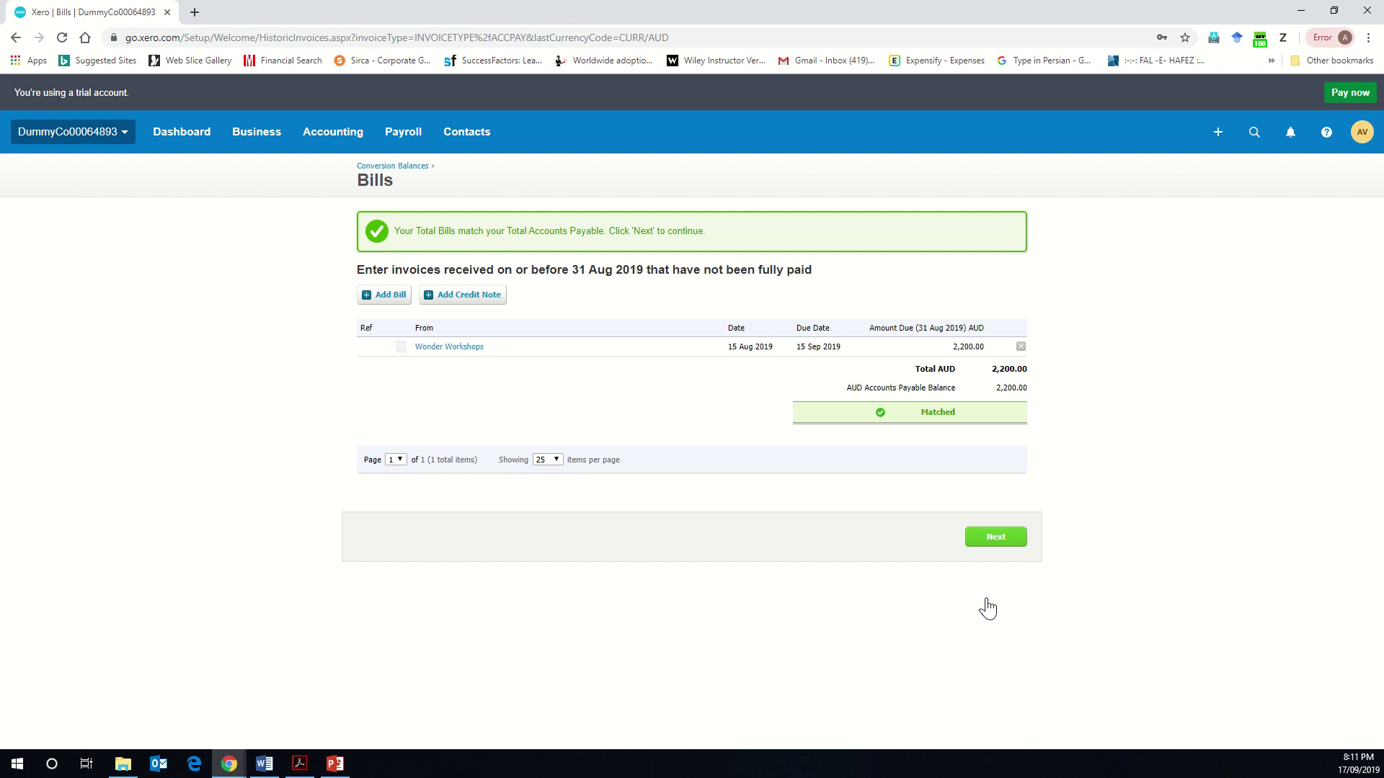
Finish the conversion bills and save the conversion balances for the period 1 Jul 2019 - 31 Aug 2019
left_click(1021, 545)
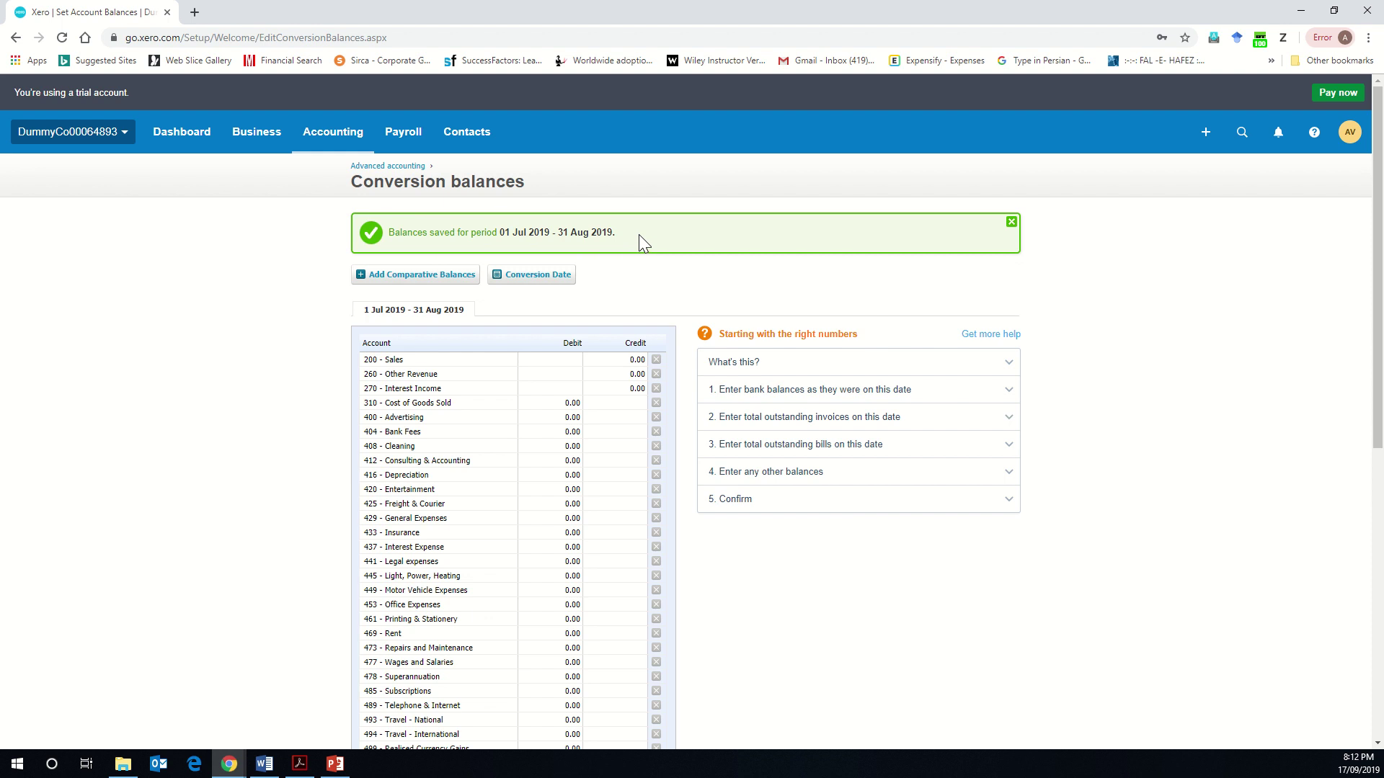
scroll(639, 235, "down", 8)
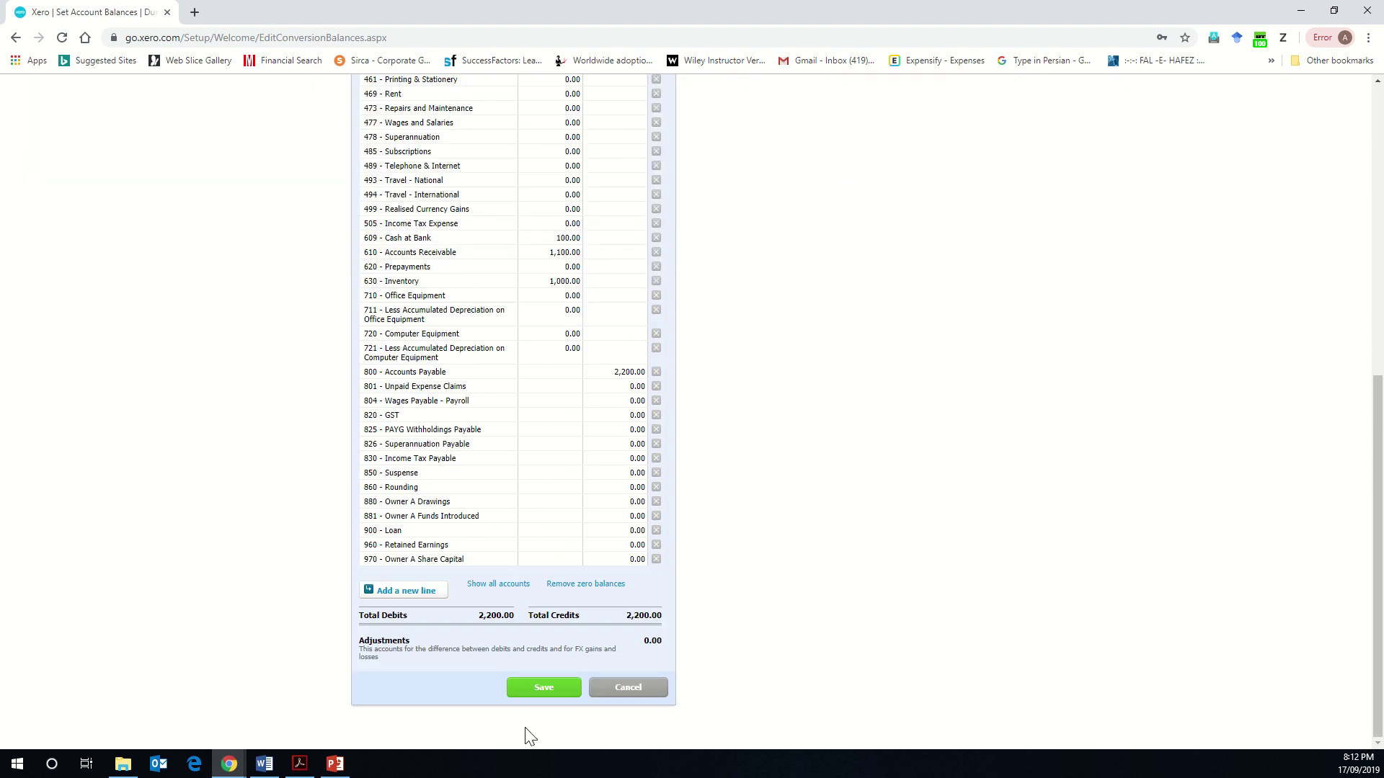
left_click(554, 692)
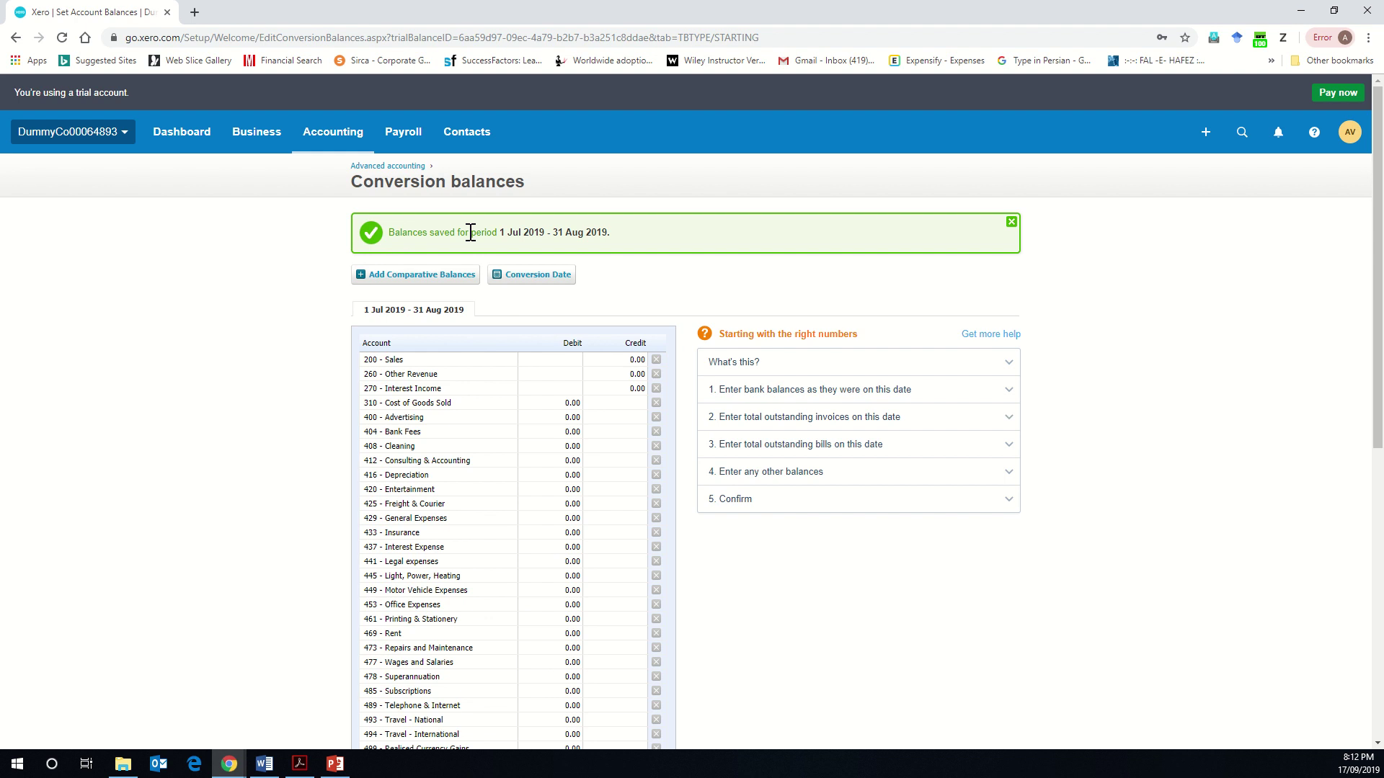
scroll(469, 232, "down", 8)
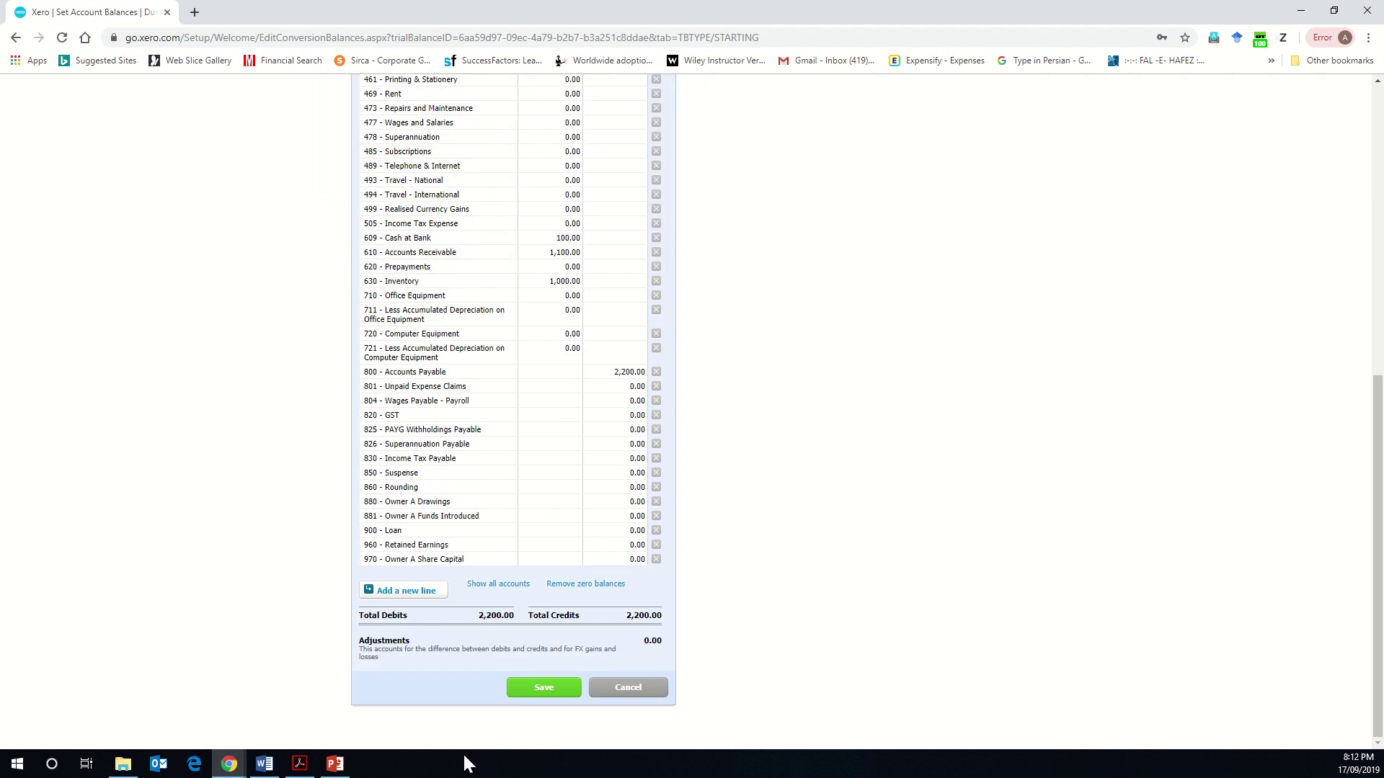
left_click(525, 687)
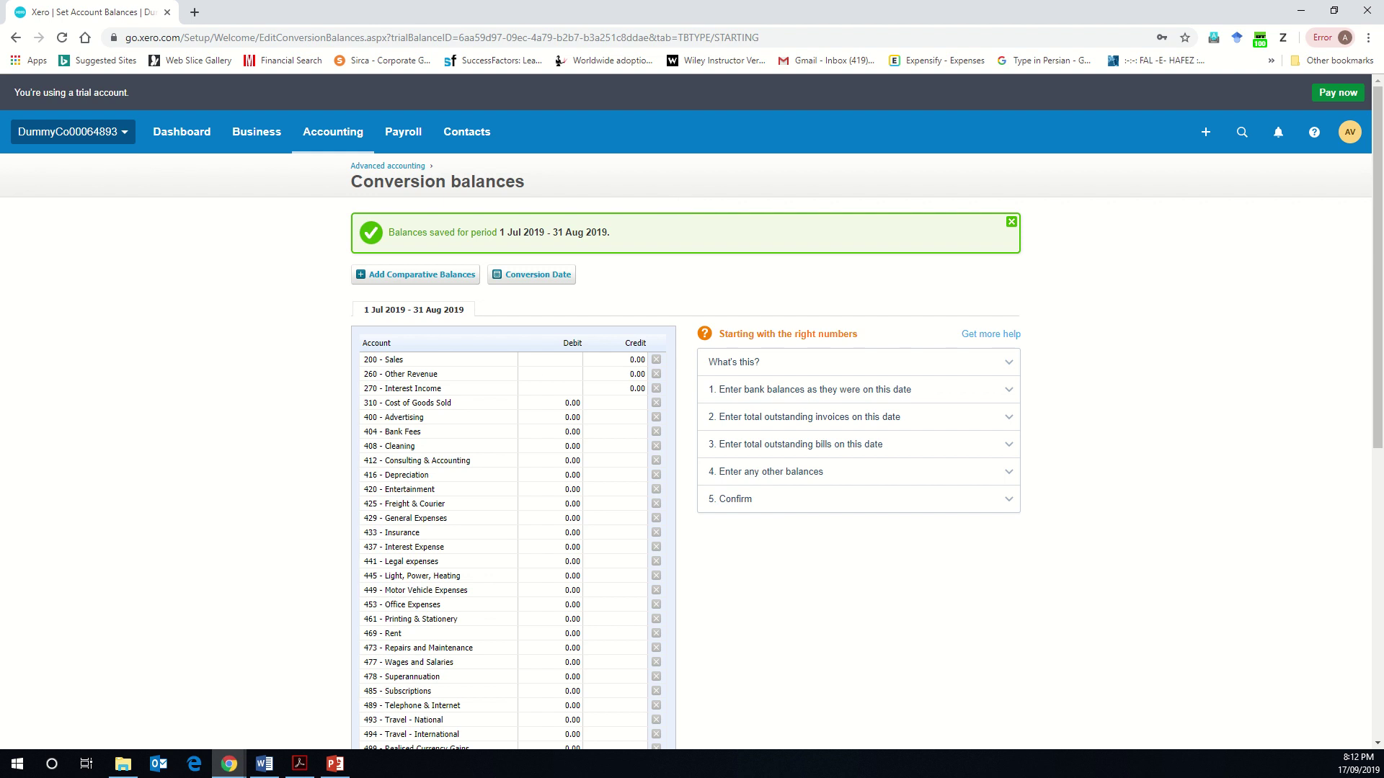
Switch to the Individual Assignment ACC1AIS PDF and examine the trial balance as at 31 August 2019 and its GST note
key("alt+Tab")
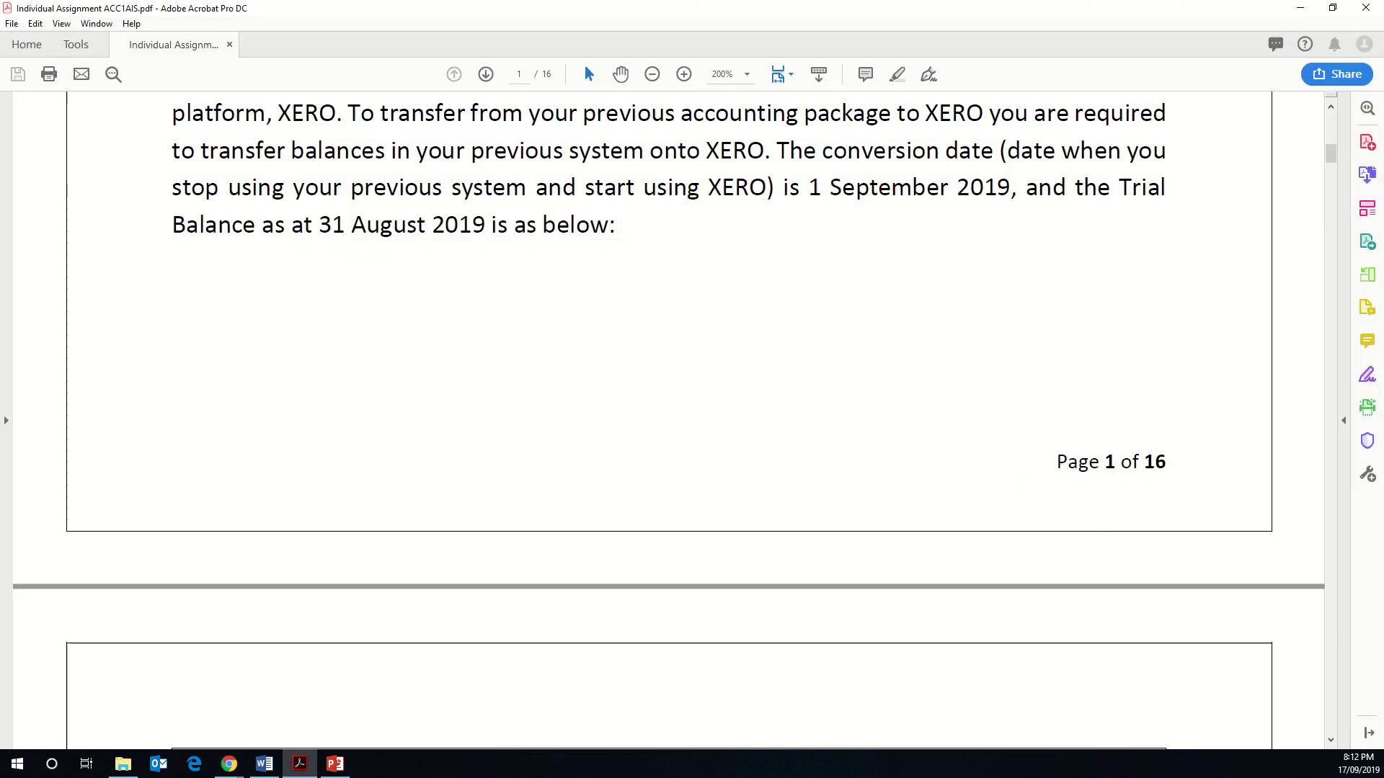
scroll(334, 367, "up", 3)
scroll(333, 367, "down", 4)
scroll(334, 367, "down", 5)
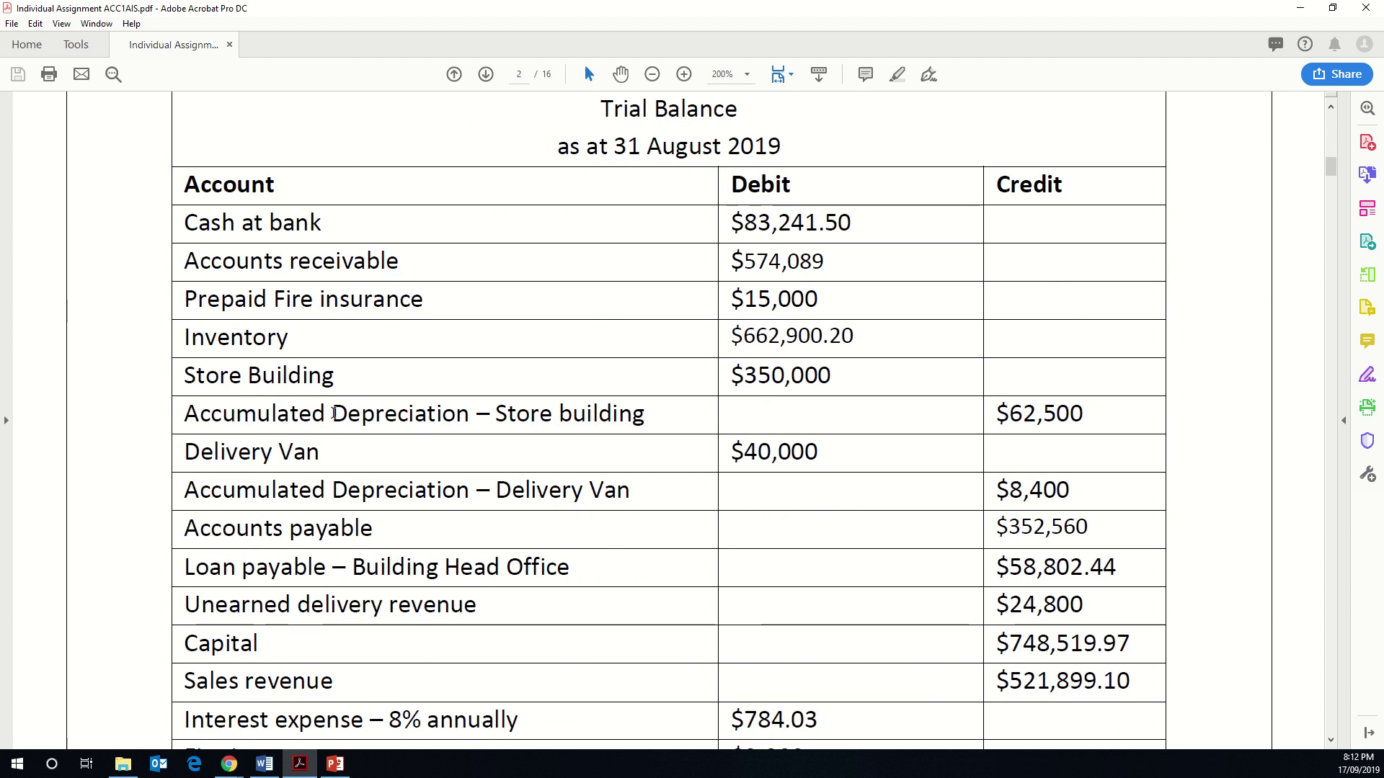
scroll(334, 417, "down", 1)
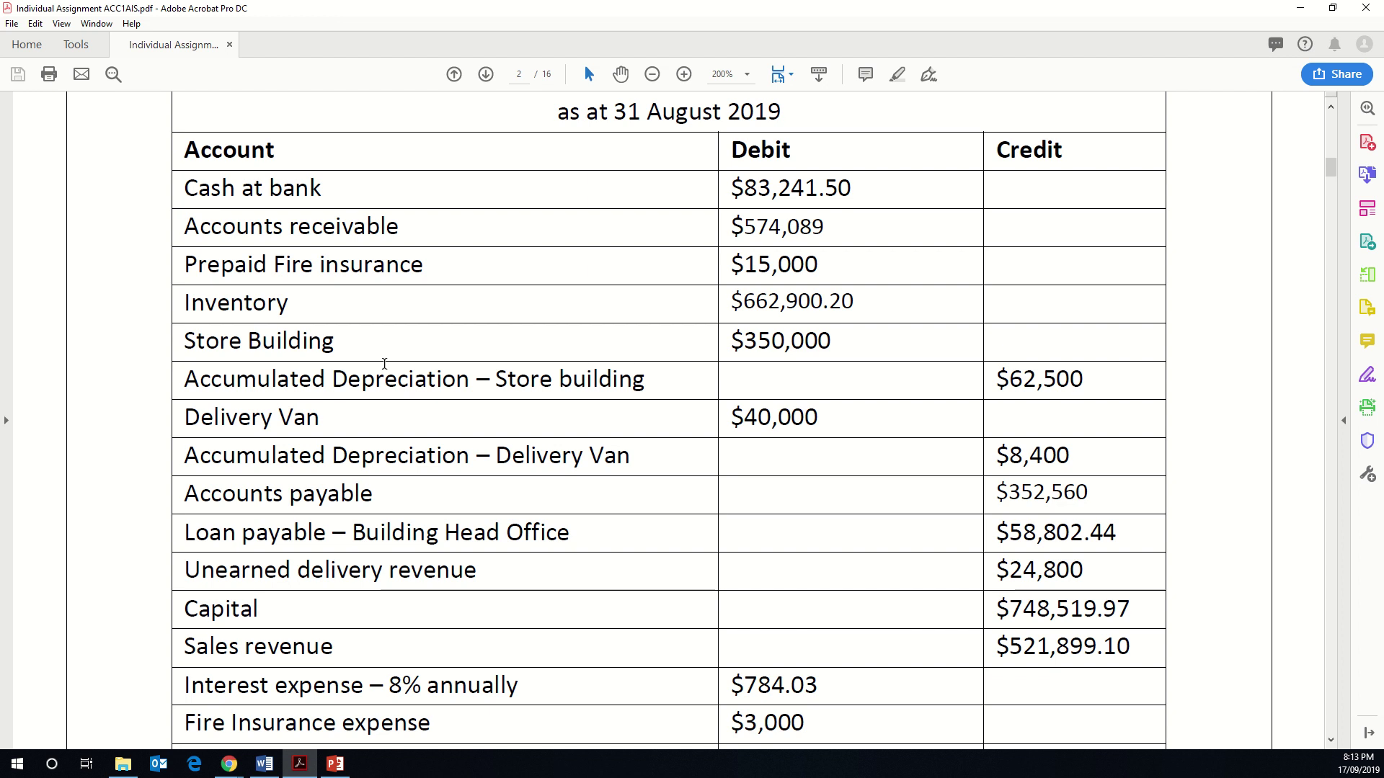
scroll(384, 364, "down", 6)
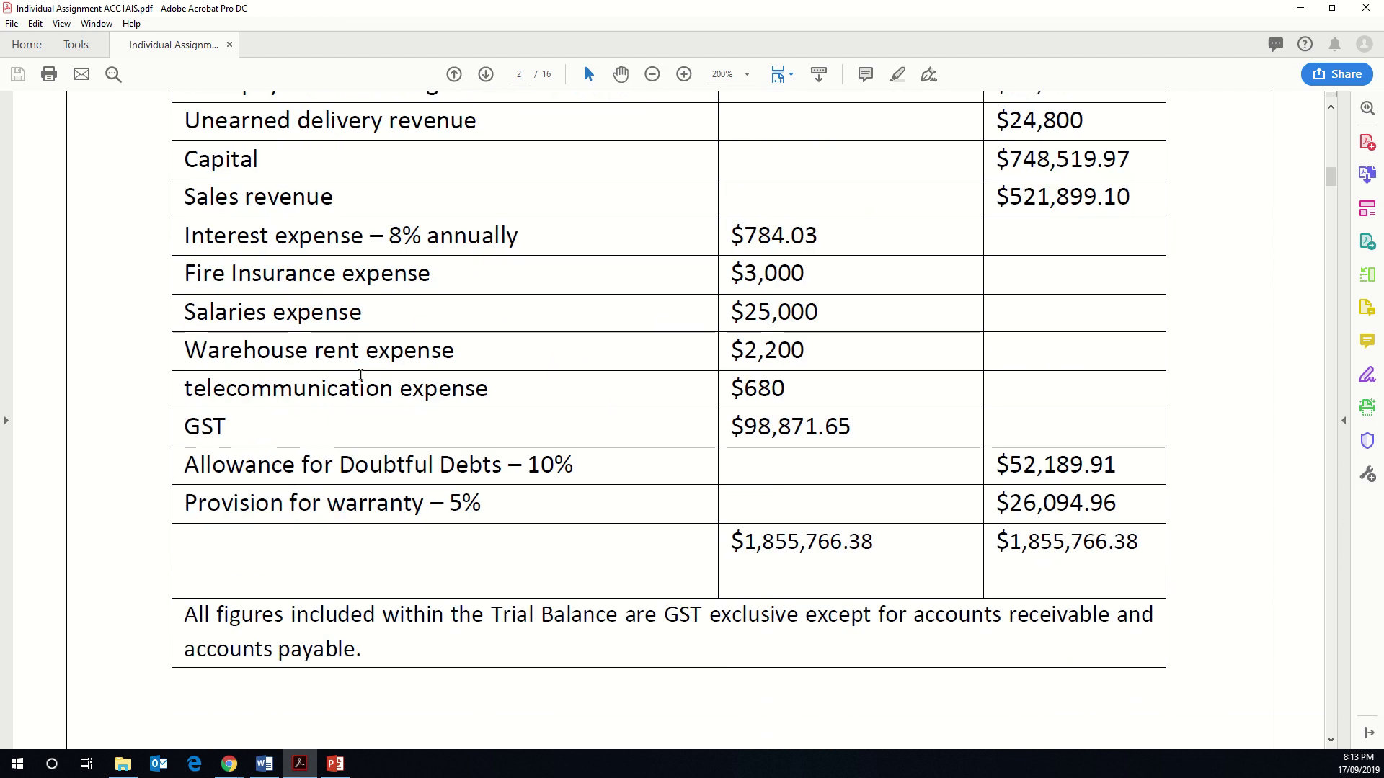
scroll(363, 378, "down", 5)
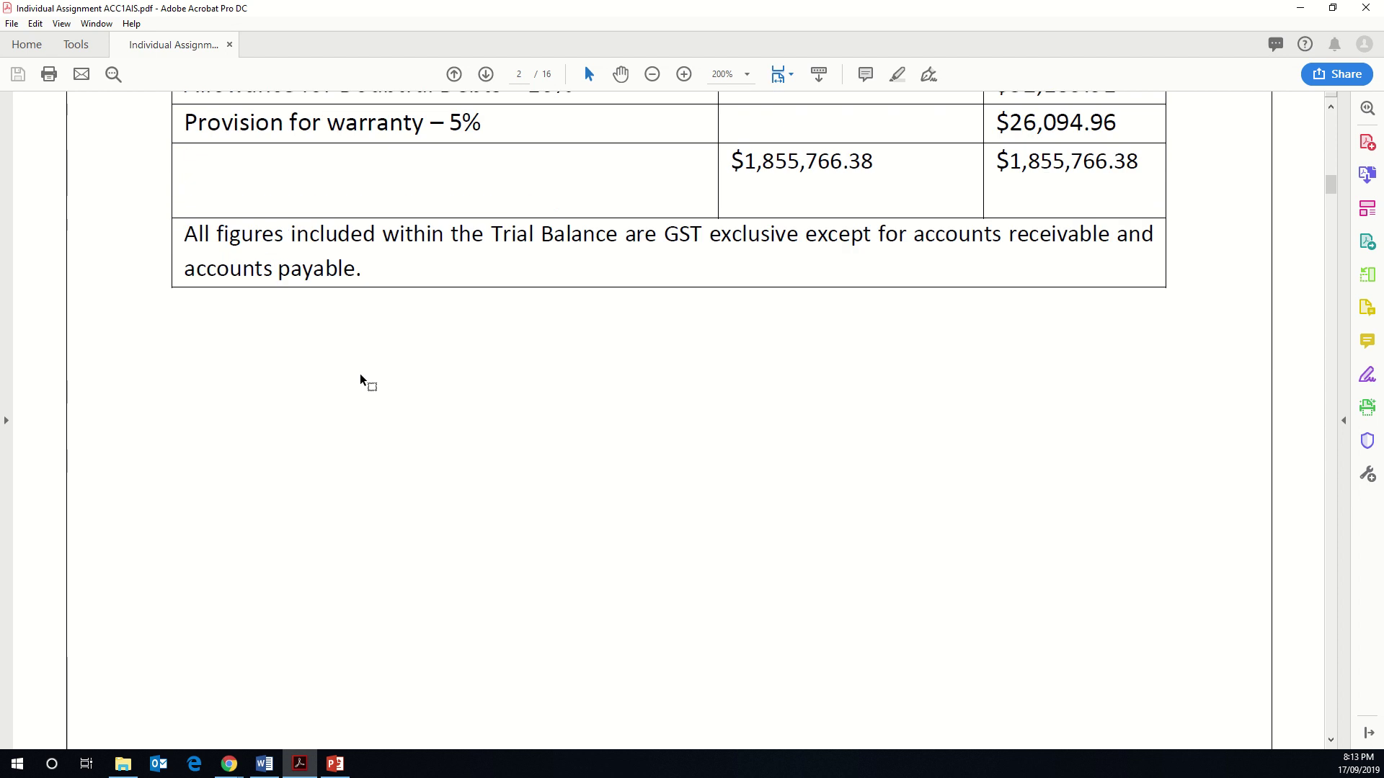
scroll(360, 380, "up", 4)
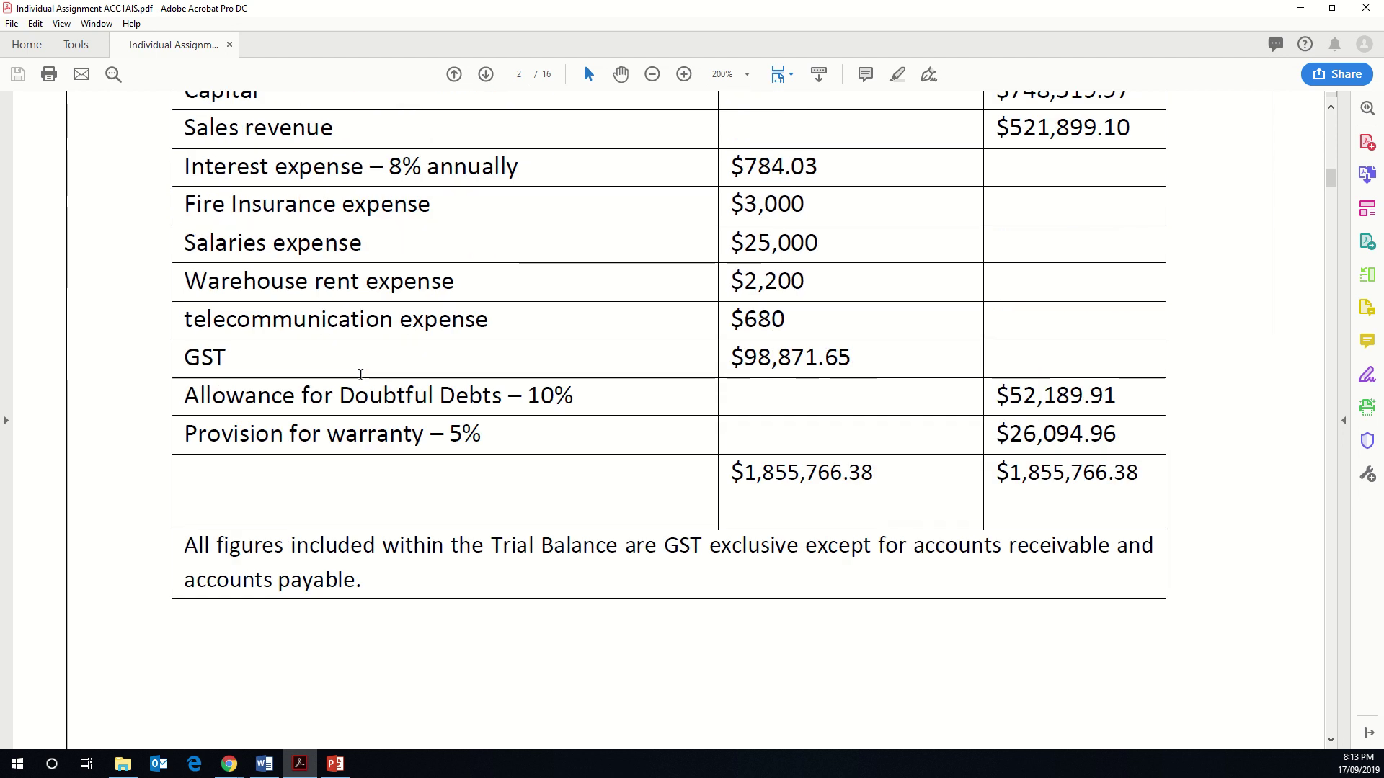
scroll(360, 376, "down", 10)
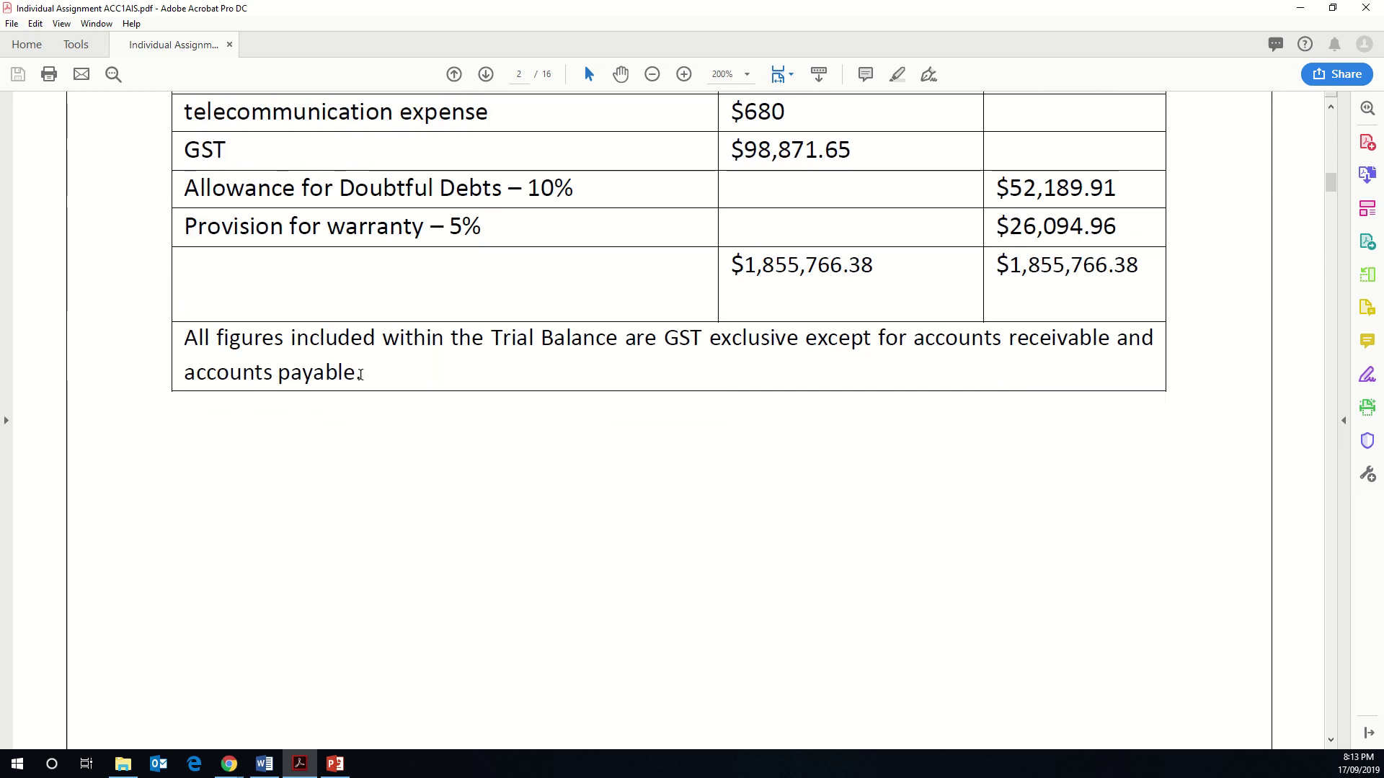
Examine the accounts receivable, accounts payable and inventories on hand details in the assignment PDF, and return to Xero
scroll(362, 382, "down", 5)
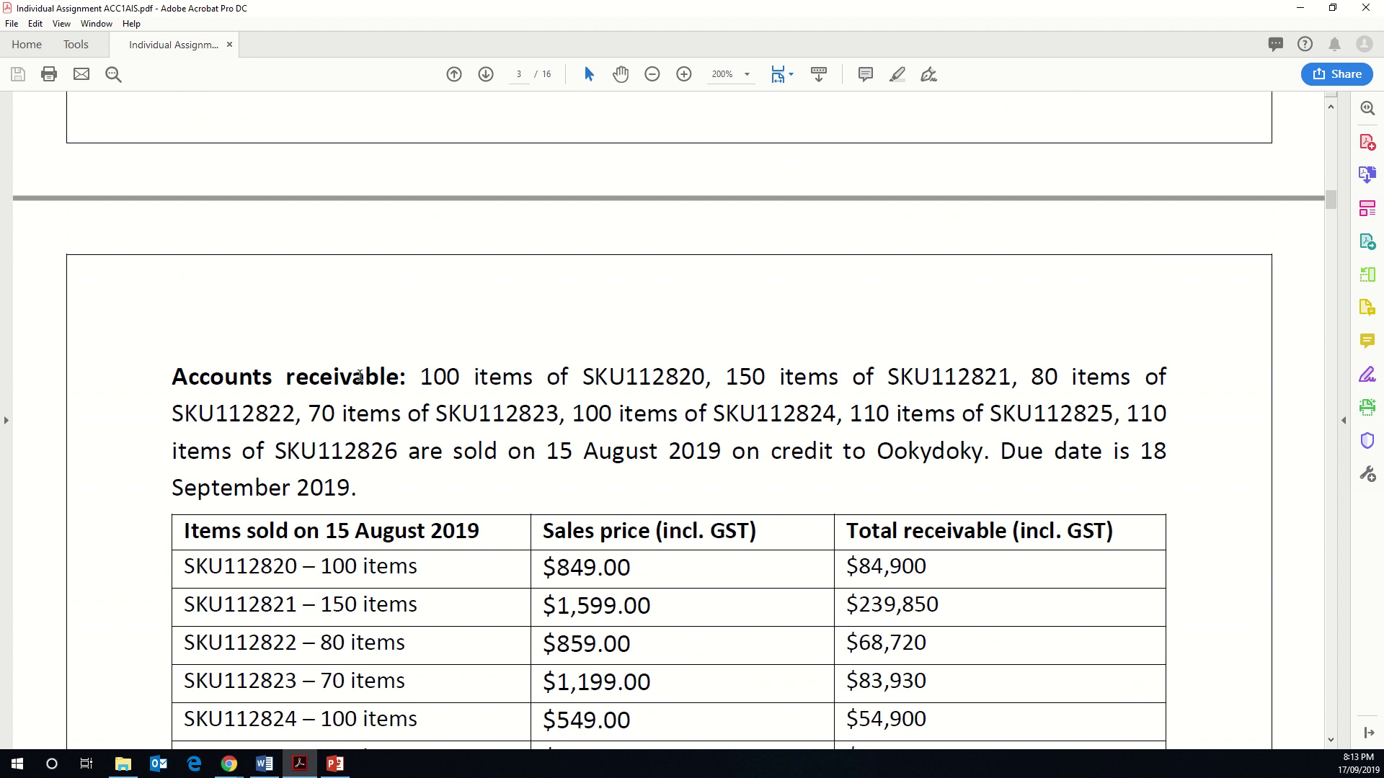
scroll(359, 375, "up", 12)
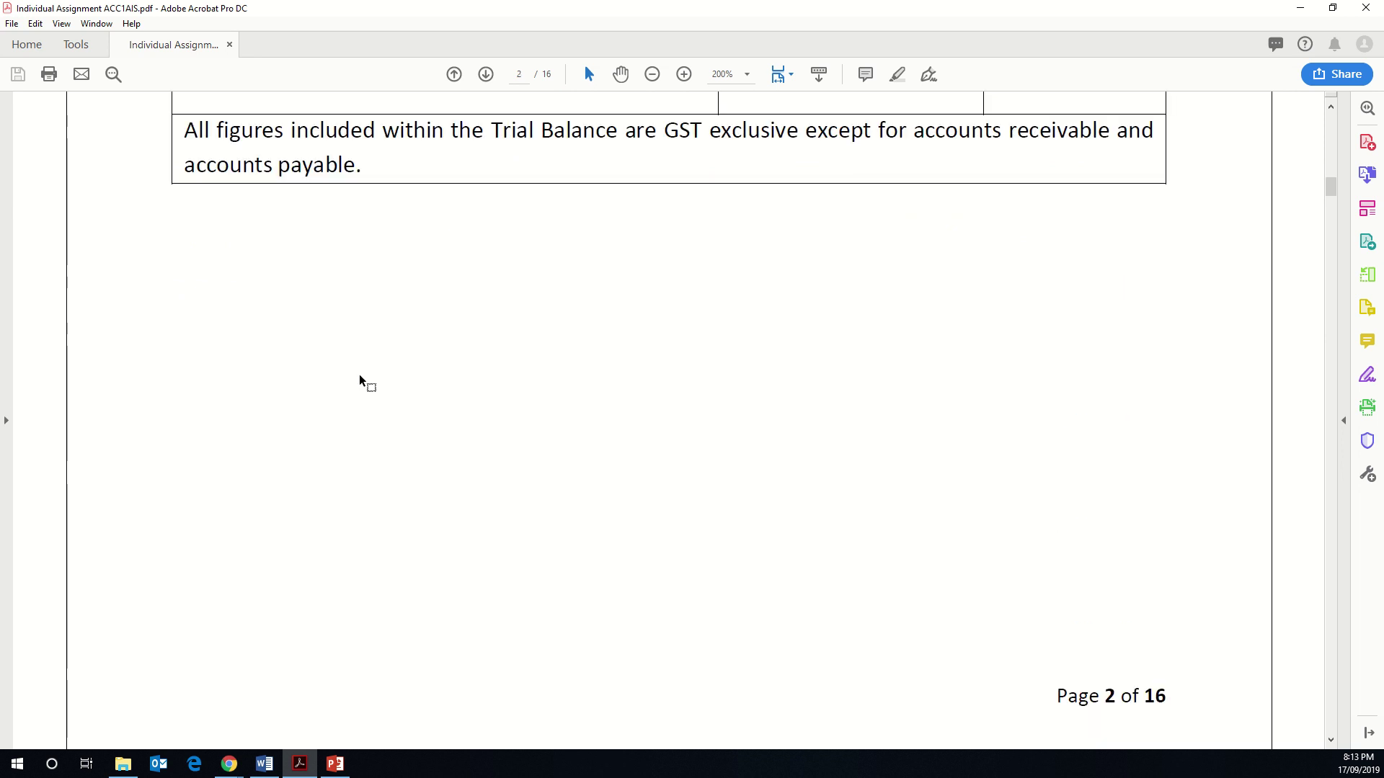
scroll(359, 375, "up", 1)
scroll(360, 376, "down", 10)
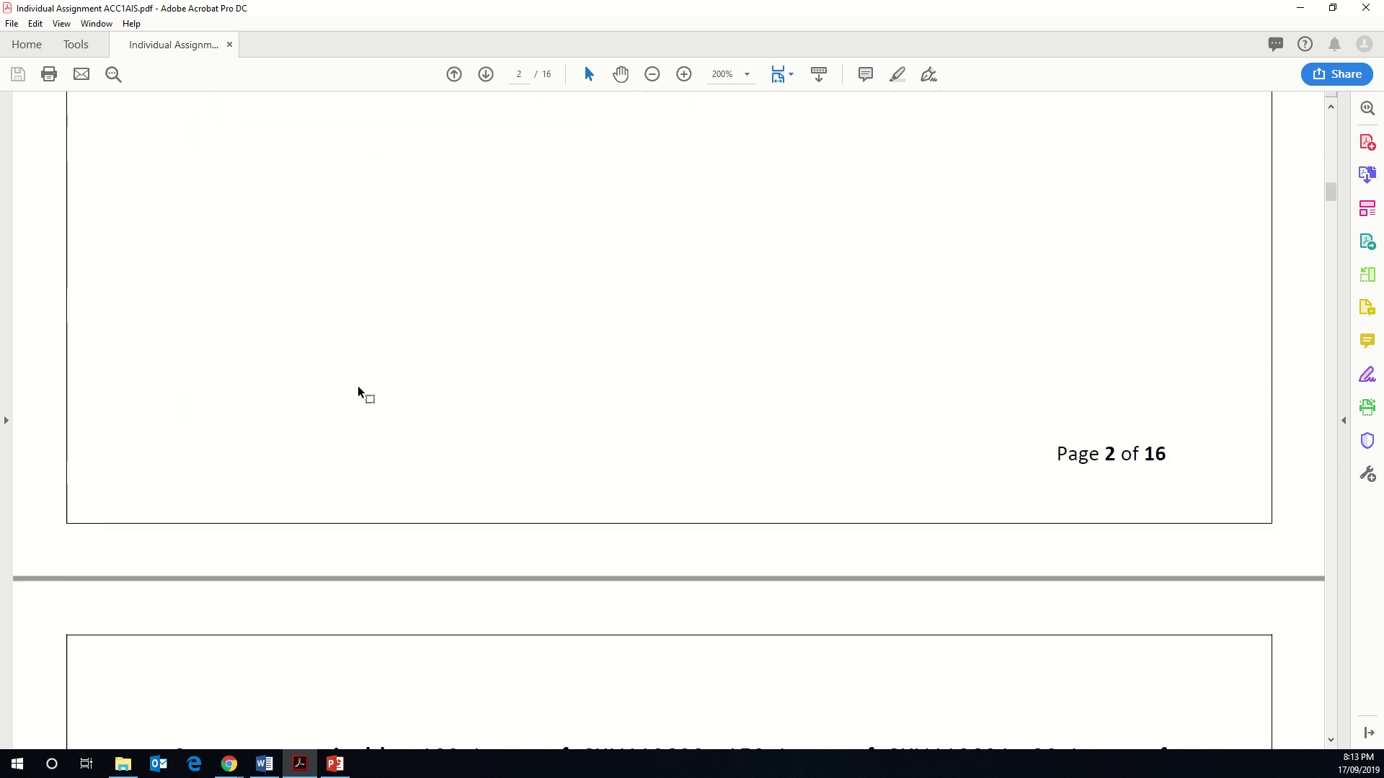
scroll(358, 393, "down", 4)
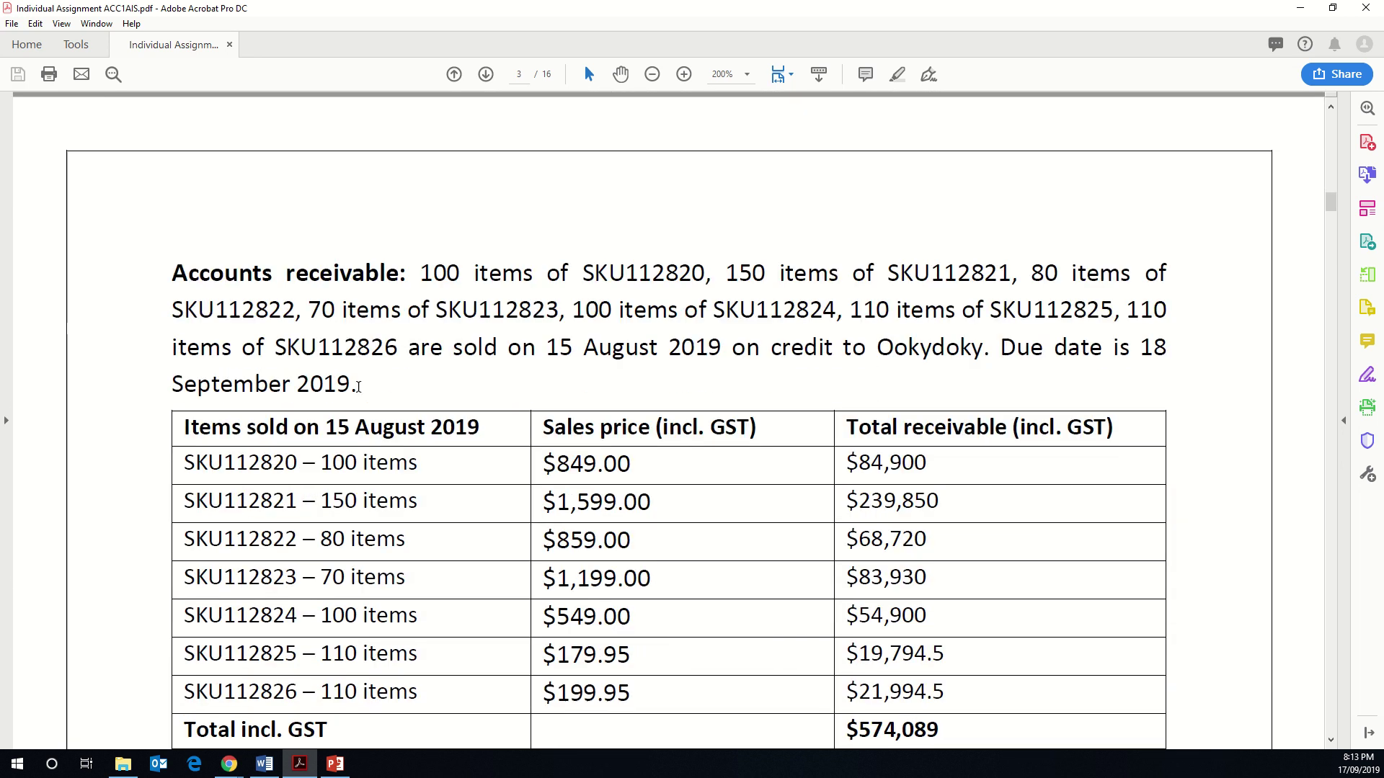
scroll(358, 387, "down", 2)
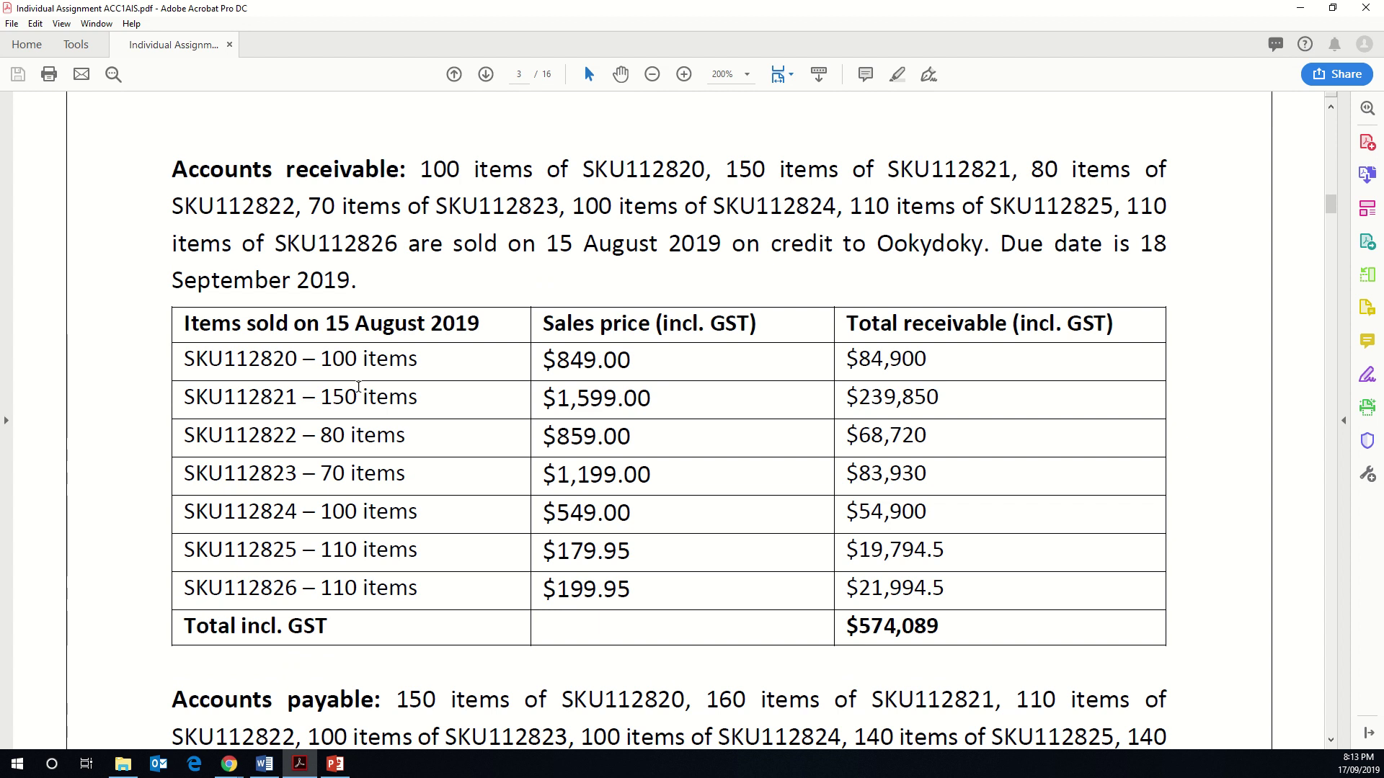
scroll(389, 490, "down", 1)
scroll(422, 591, "down", 2)
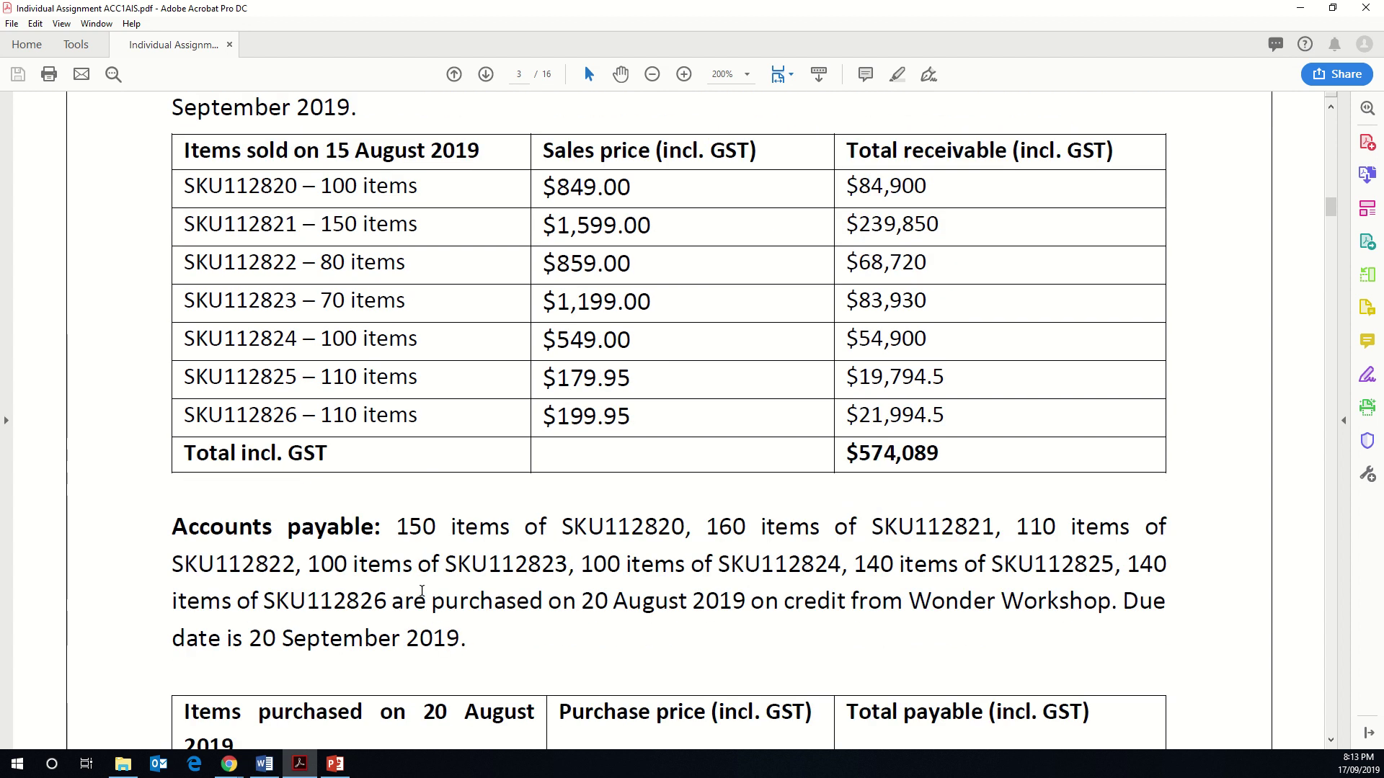
scroll(422, 598, "down", 8)
scroll(414, 606, "down", 2)
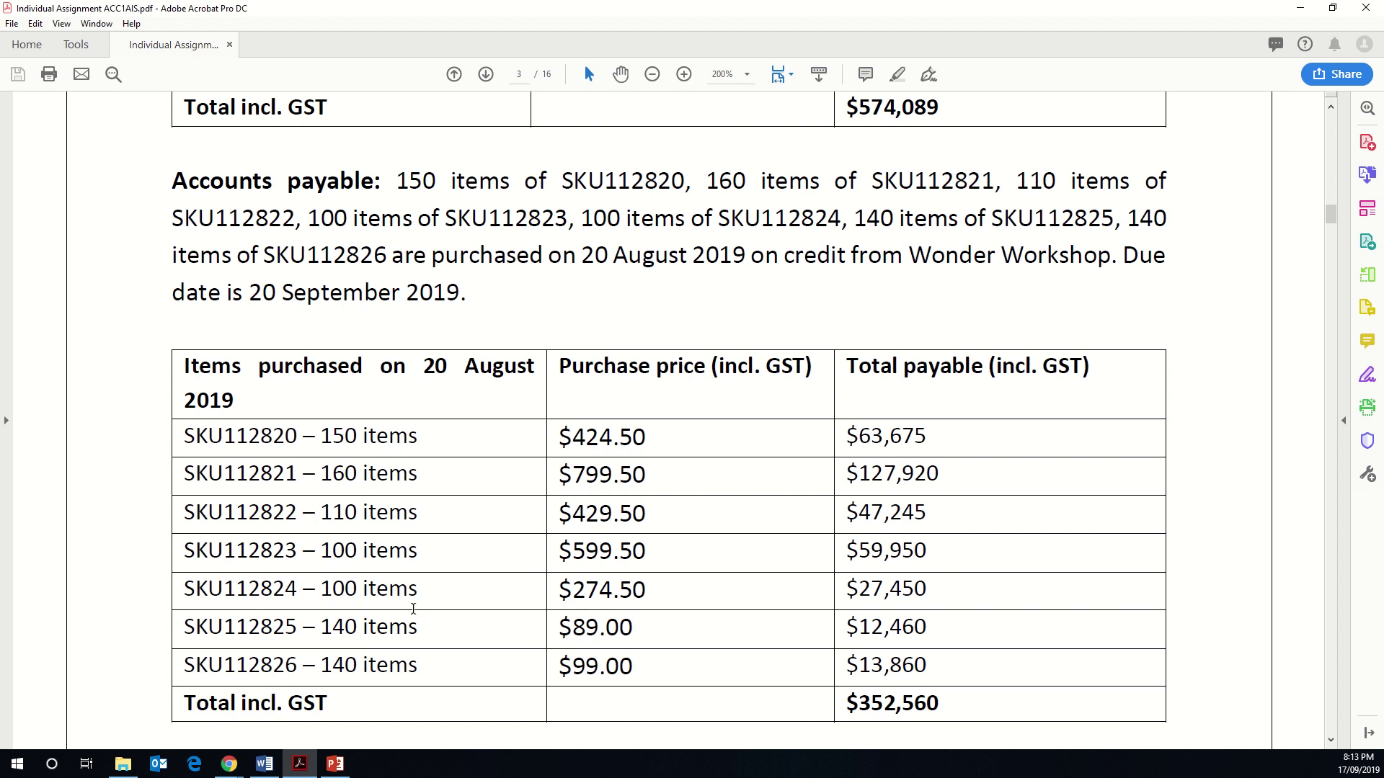
scroll(413, 610, "down", 18)
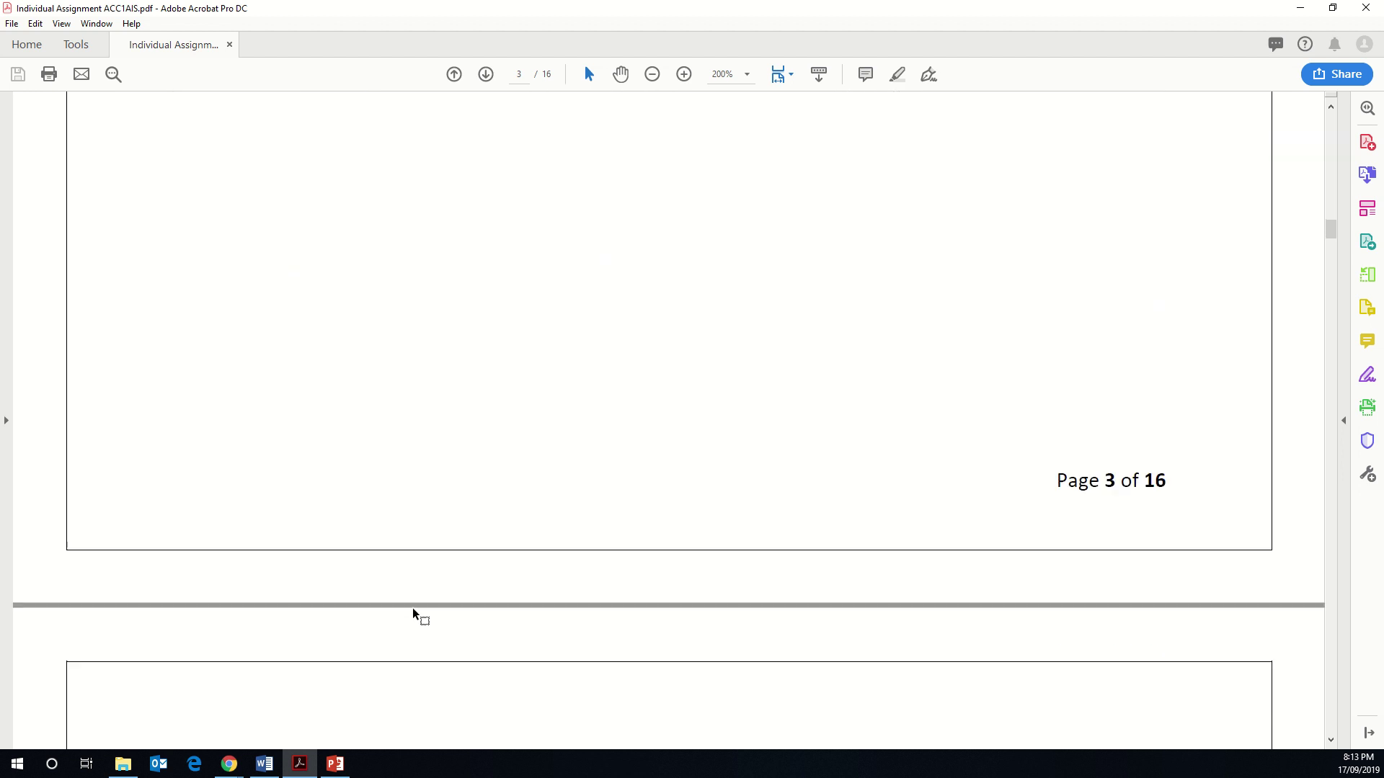
scroll(413, 612, "down", 11)
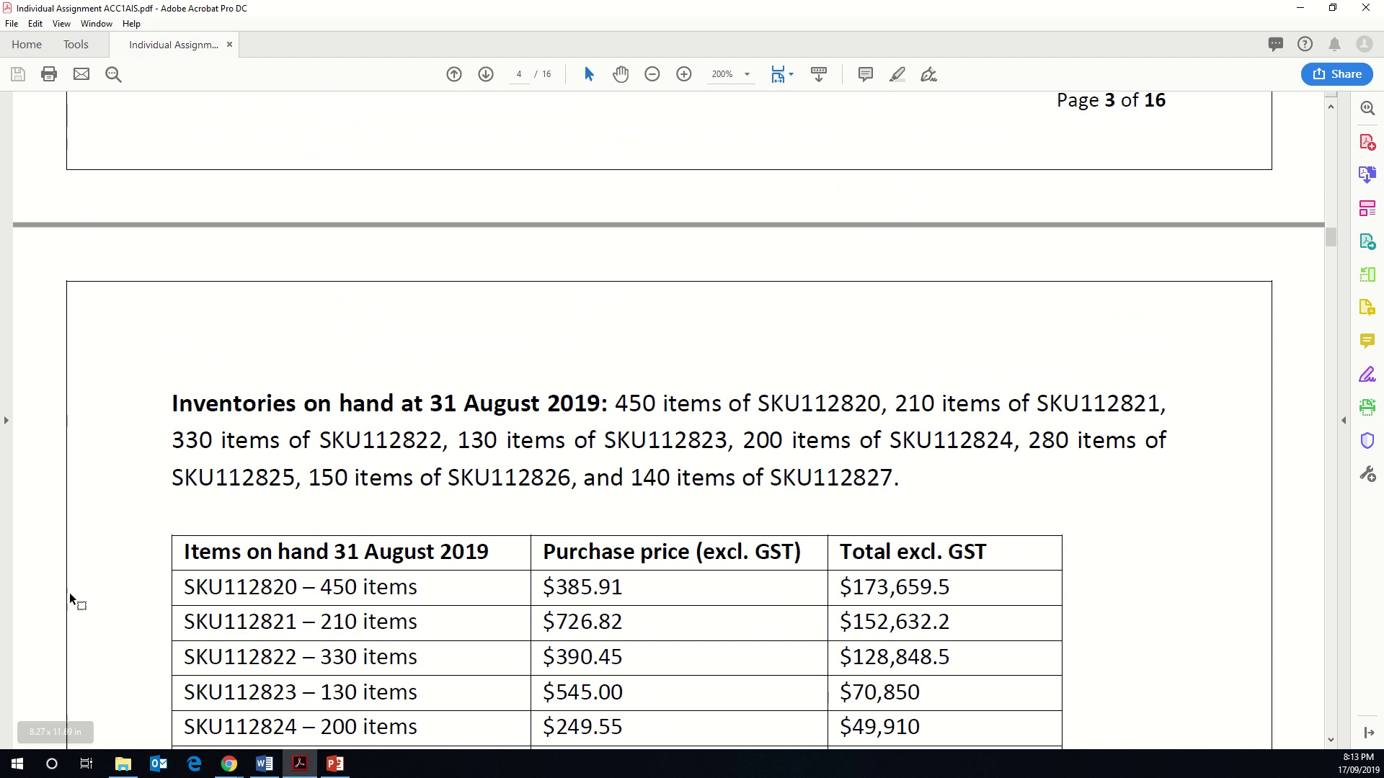
left_click(1306, 8)
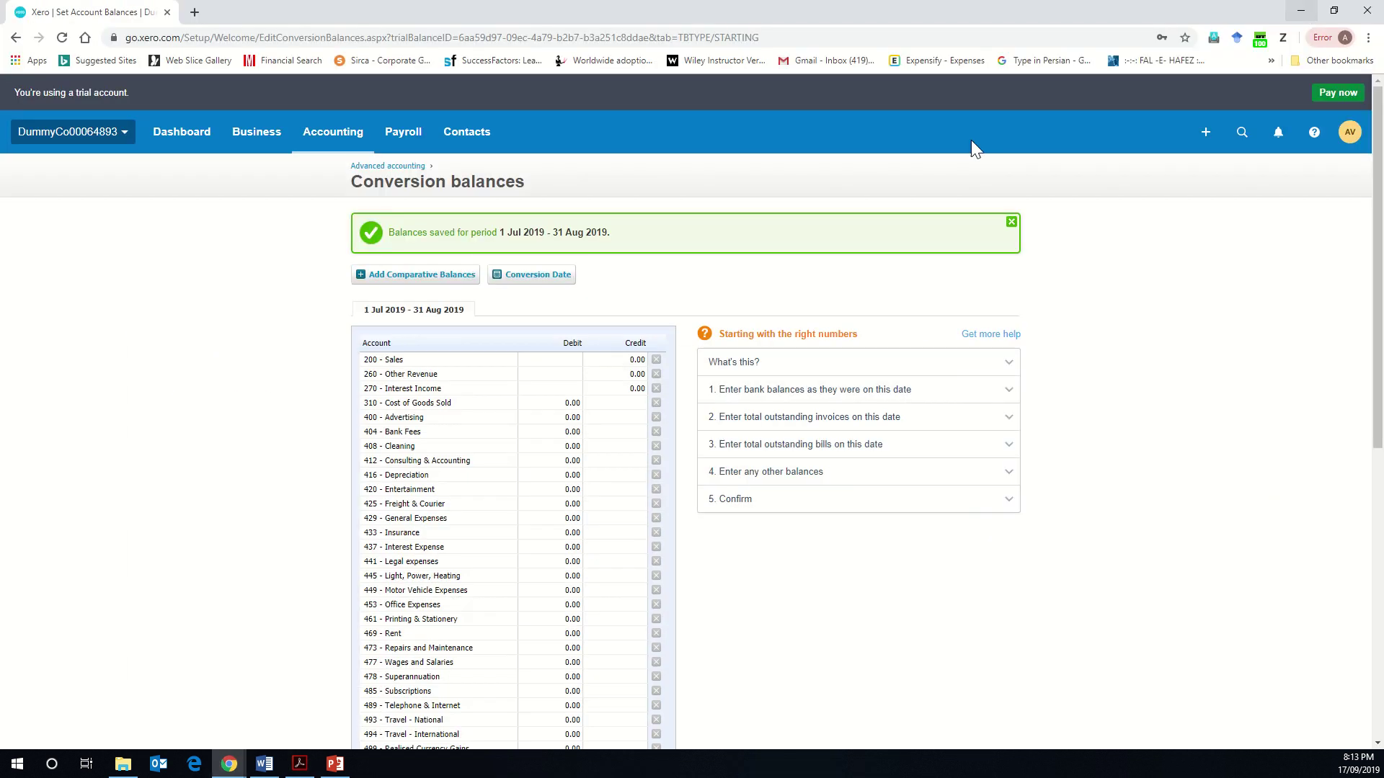
Turn on inventory tracking for the Road Bike item, set its Cost of Goods Sold Account to 310 - Cost of Goods Sold, and save it
left_click(267, 135)
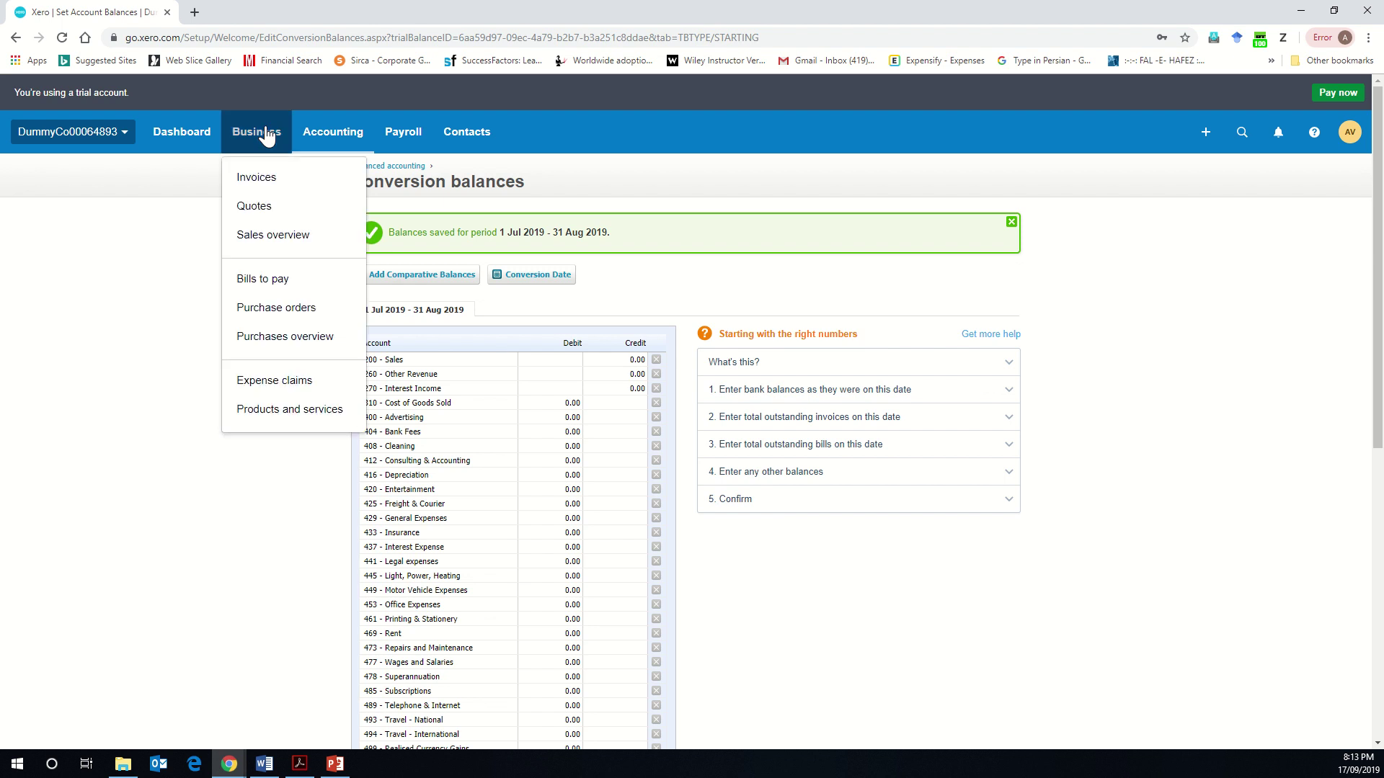
left_click(302, 416)
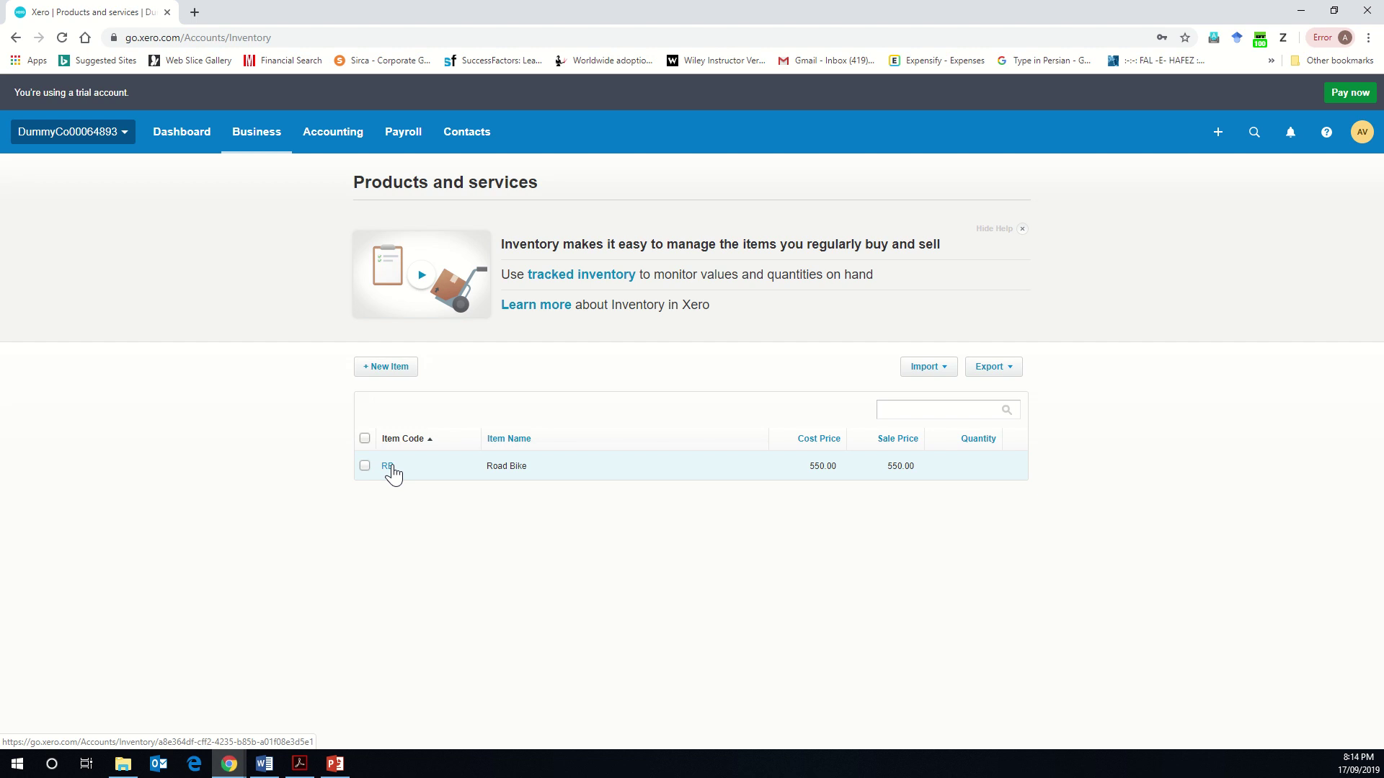
left_click(389, 467)
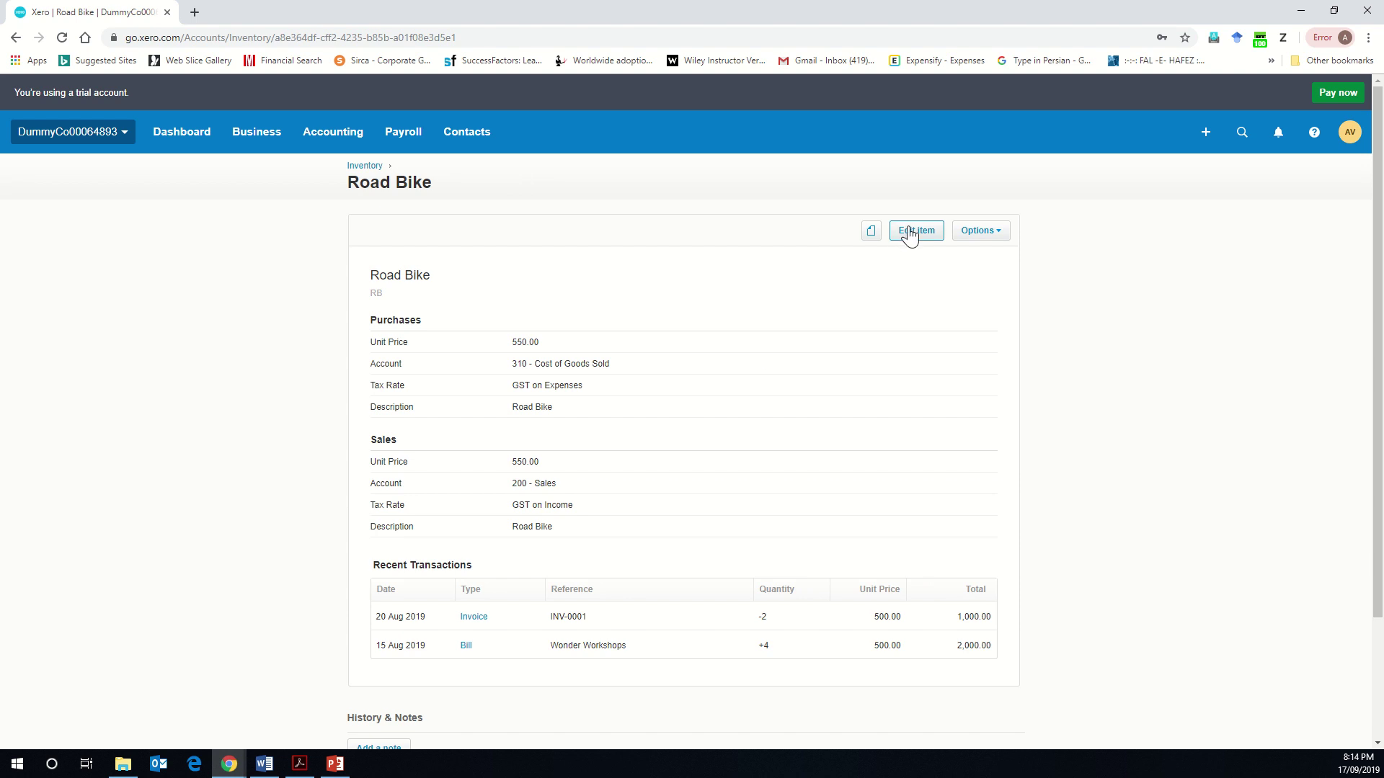
left_click(909, 231)
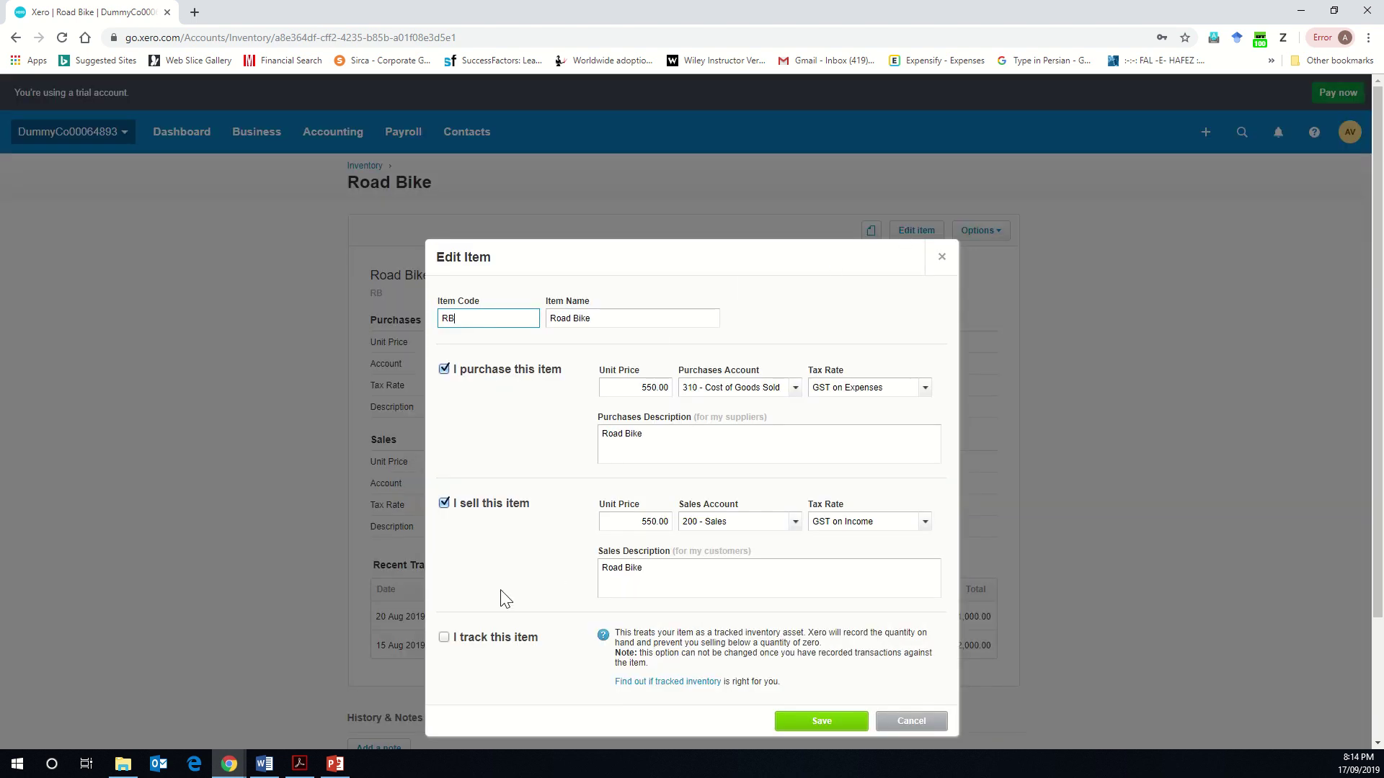
left_click(445, 638)
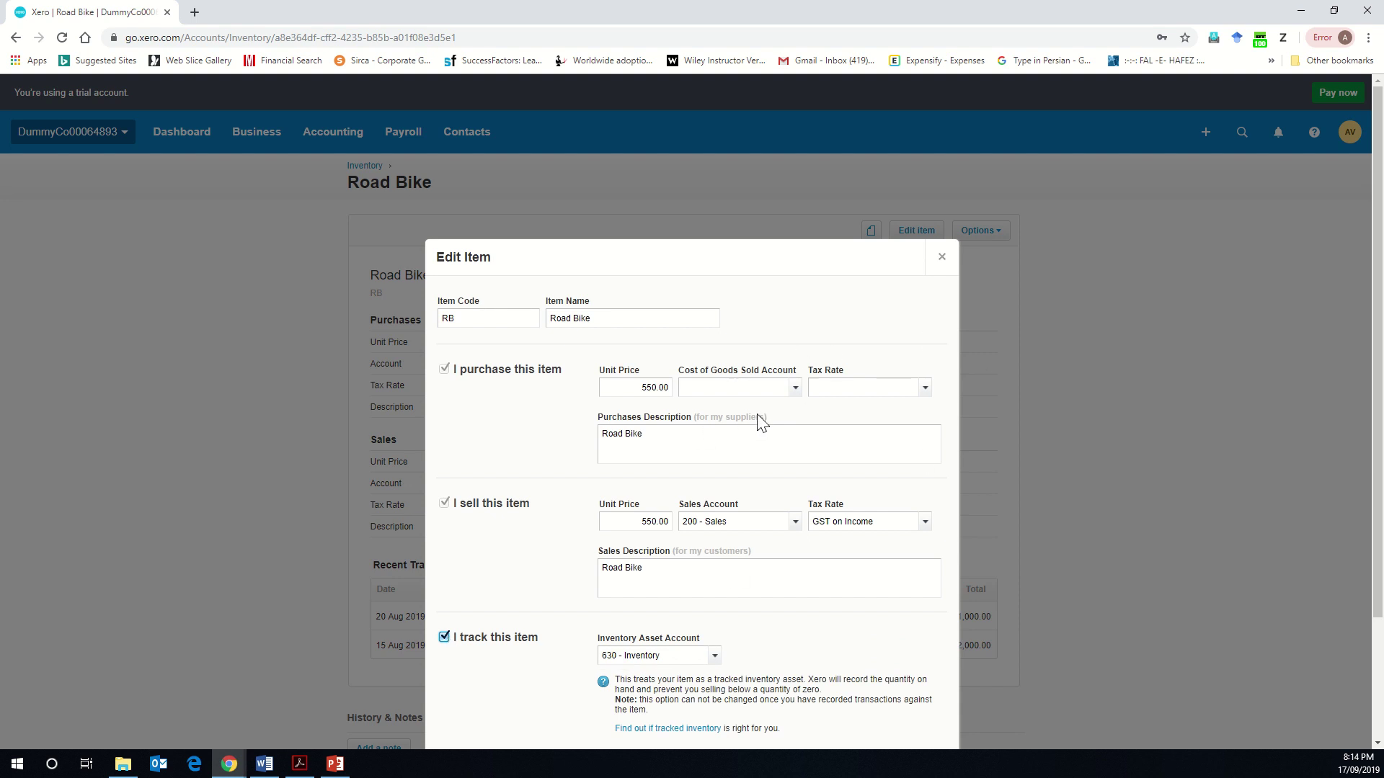
left_click(797, 389)
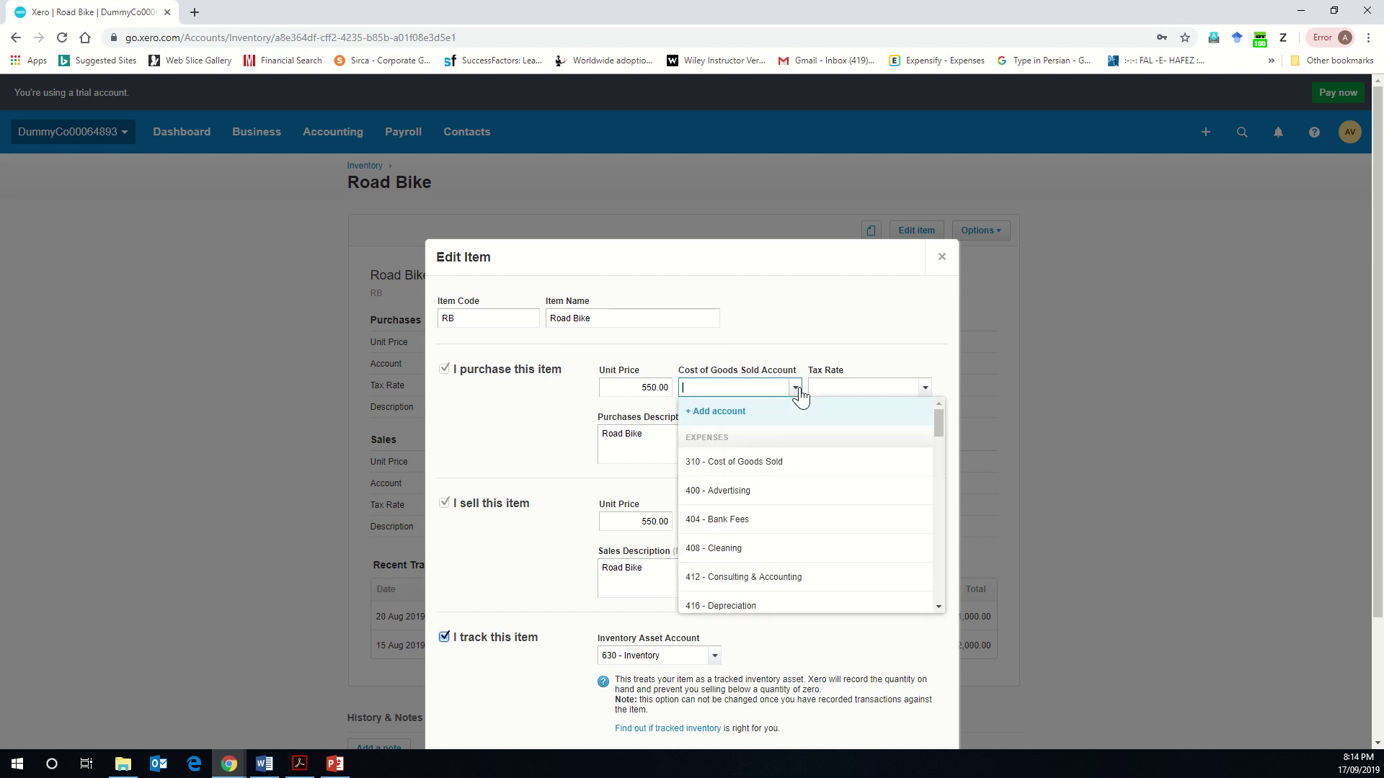
left_click(776, 462)
scroll(774, 453, "down", 2)
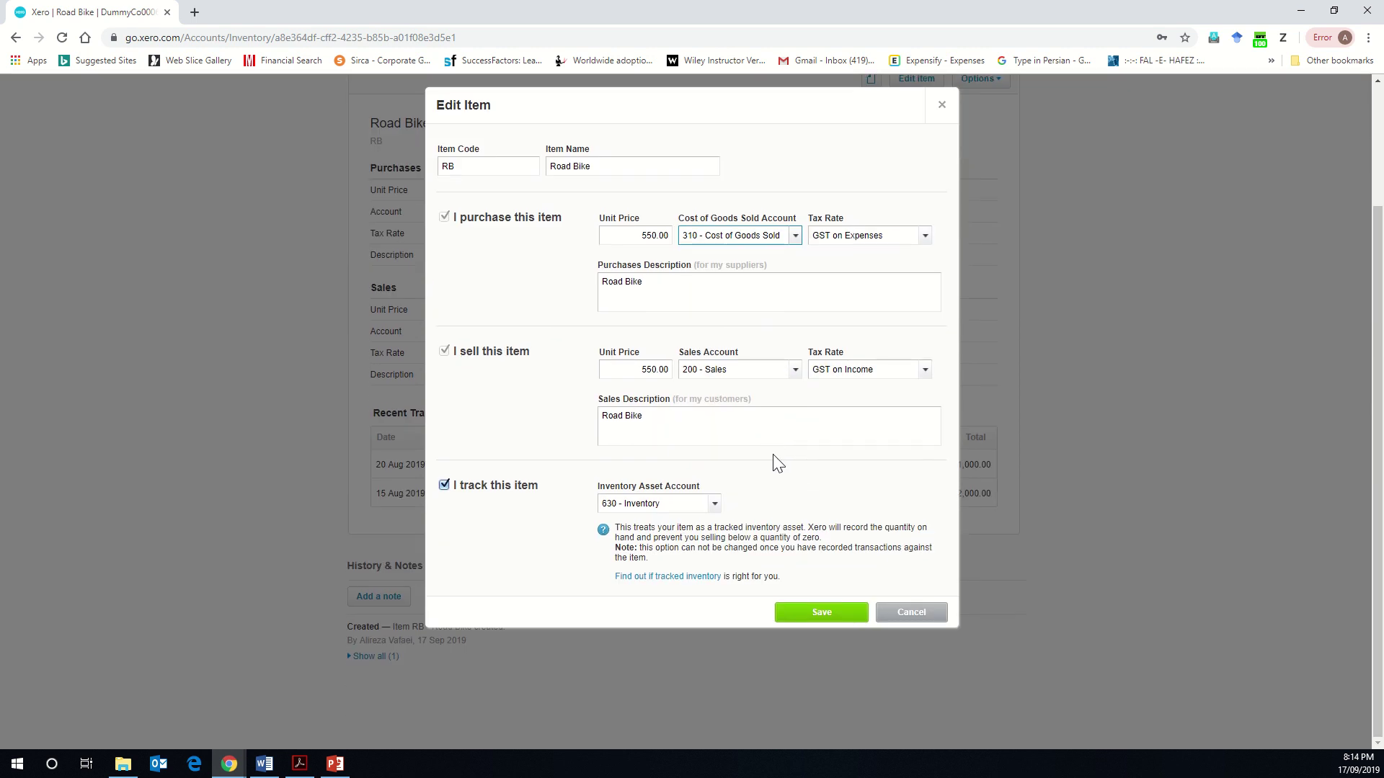
scroll(775, 461, "up", 1)
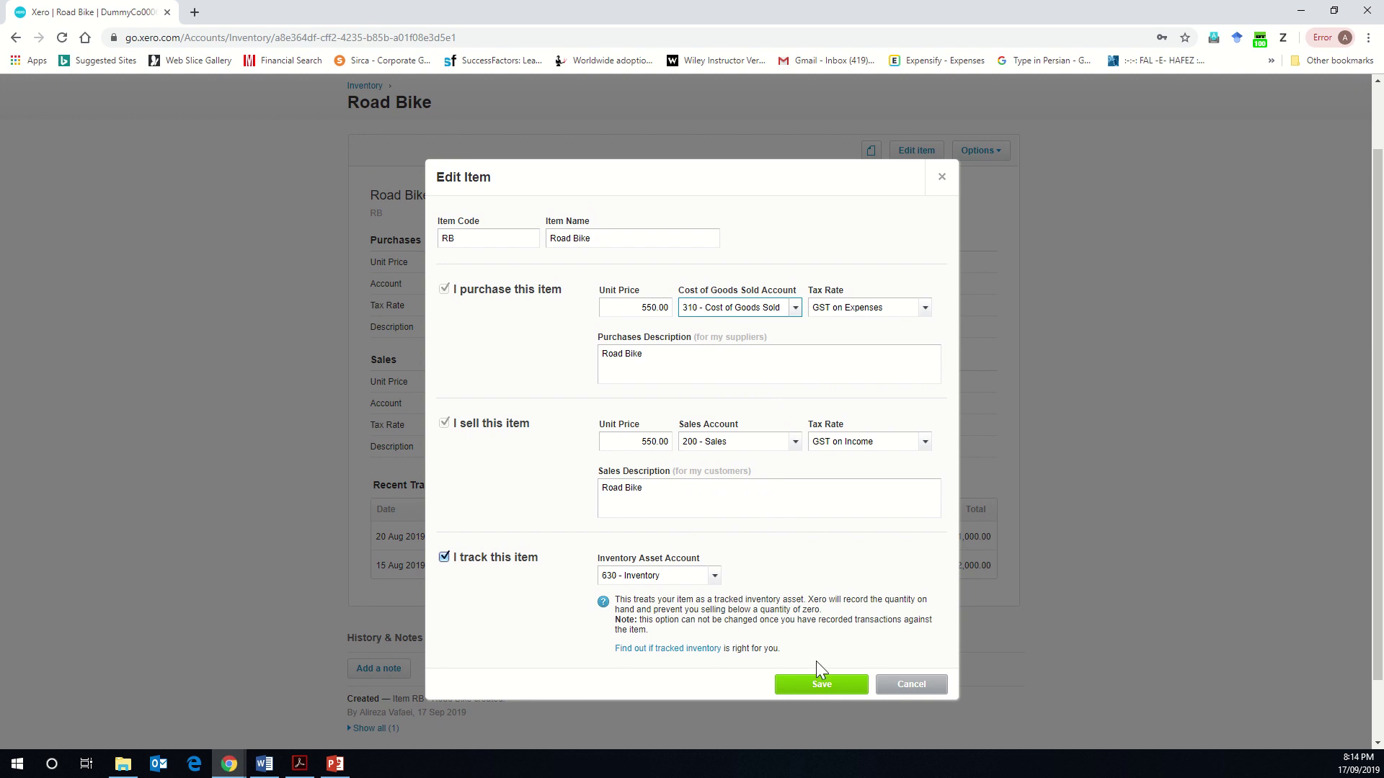
left_click(818, 693)
left_click(834, 689)
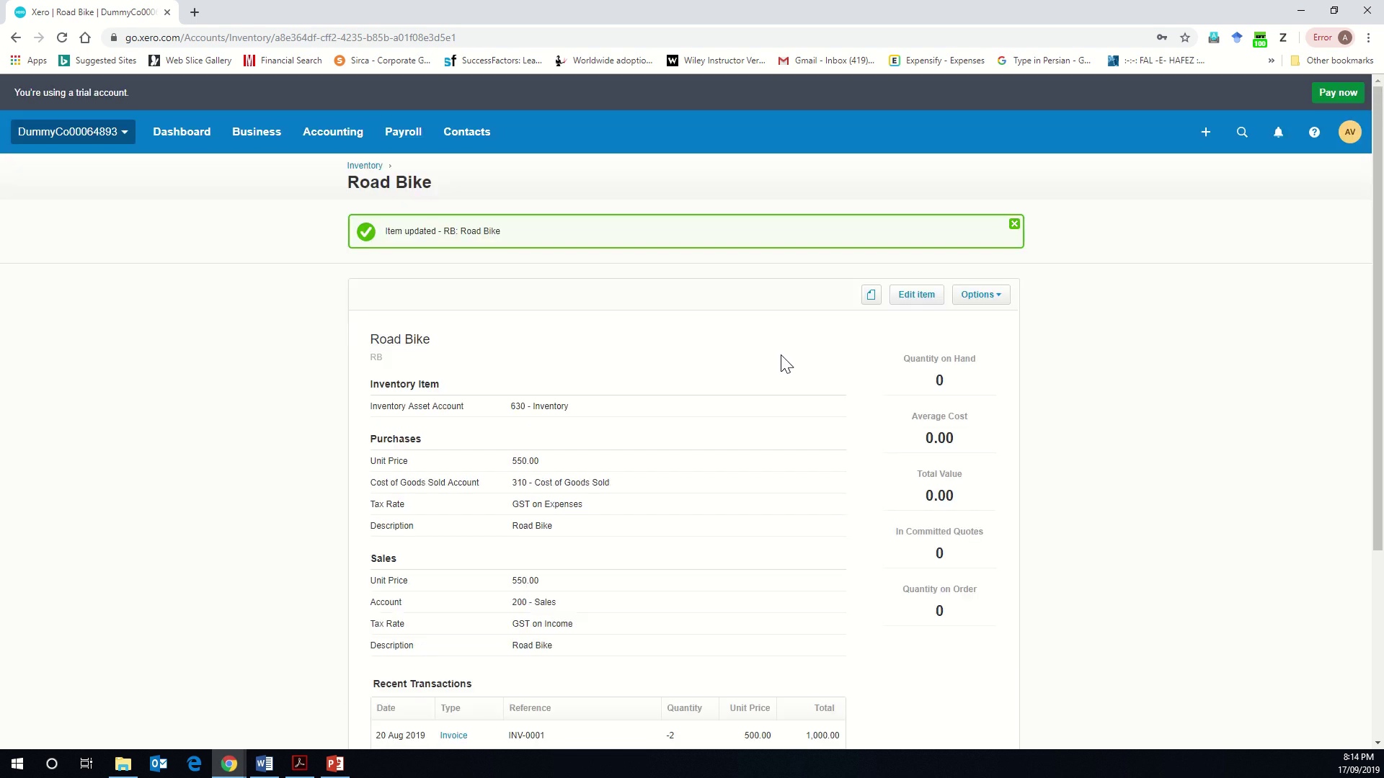
Start an import of inventory opening balances from Products and services and set the opening balance date to 1 Sep 2019
left_click(372, 172)
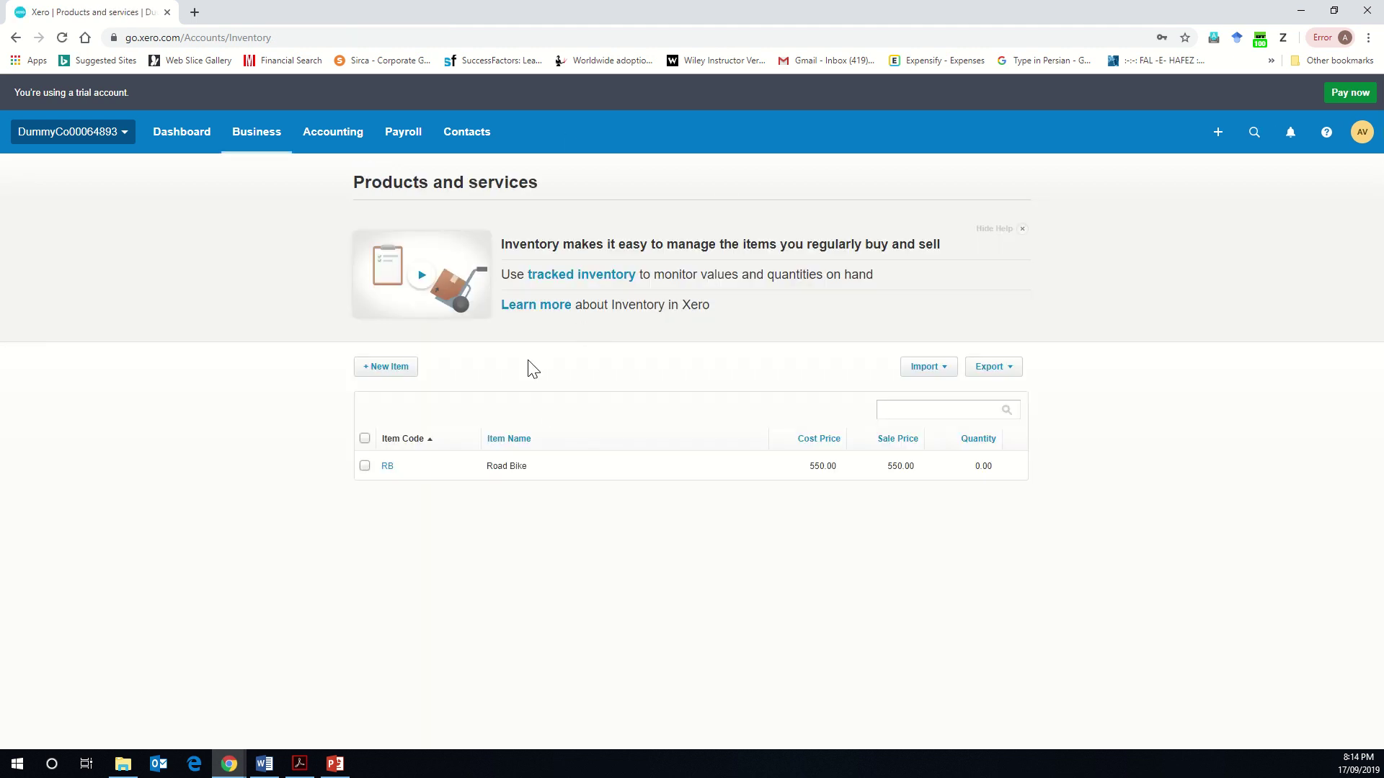
left_click(949, 373)
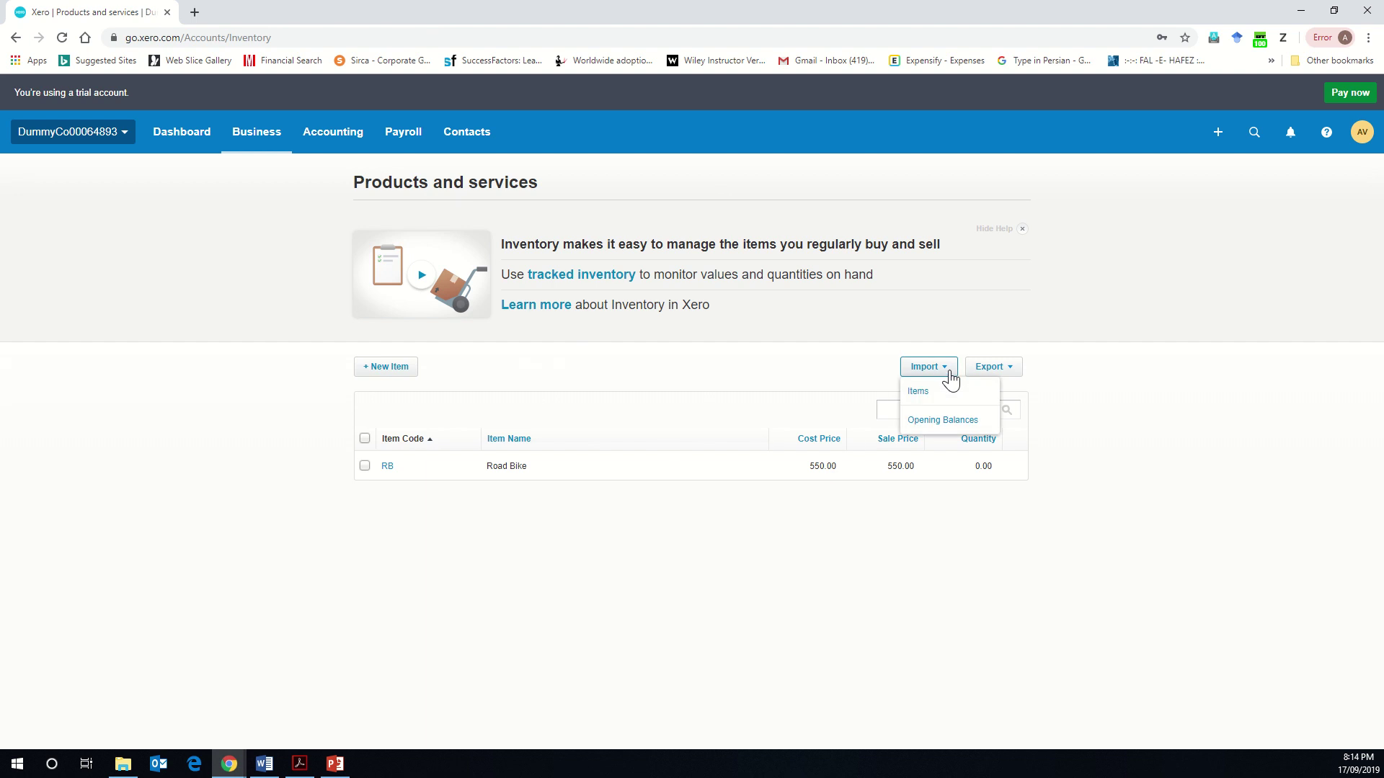
left_click(945, 422)
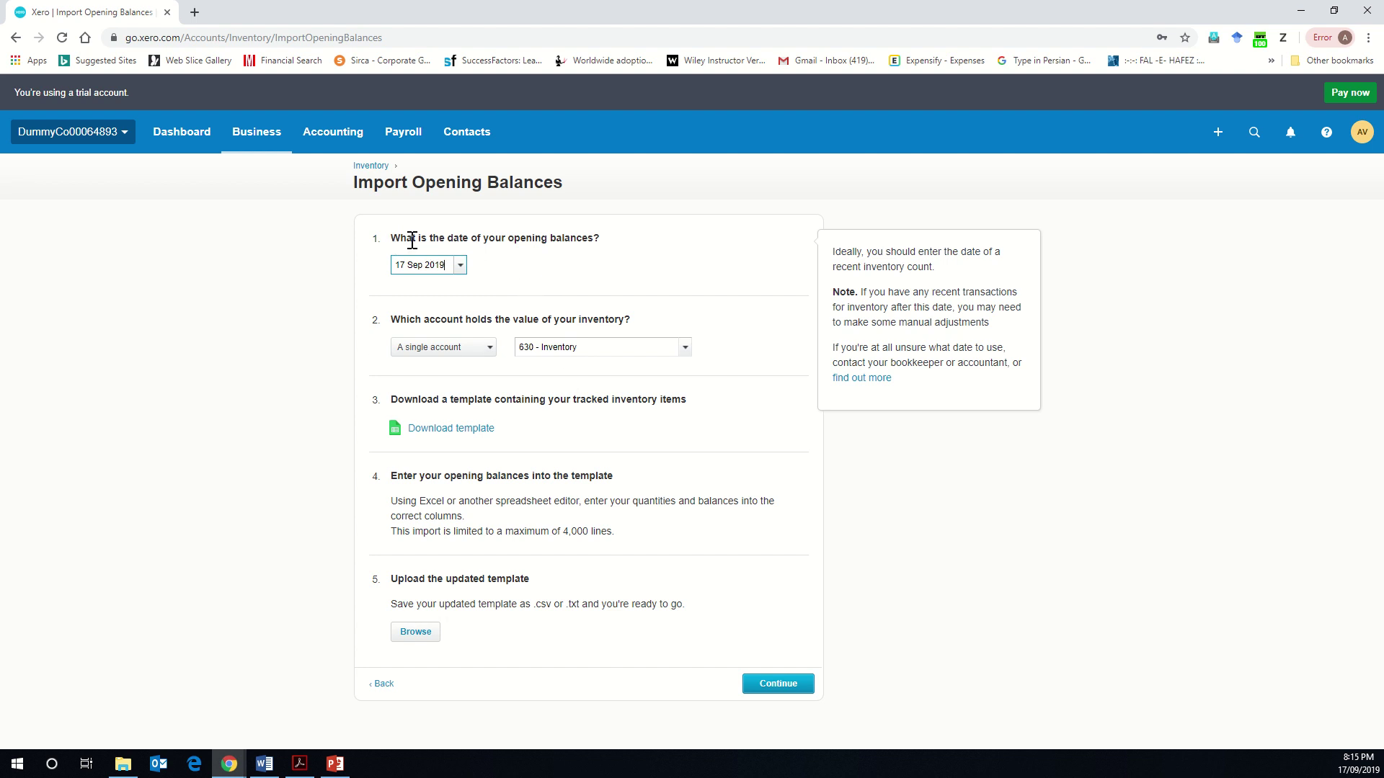
left_click(459, 267)
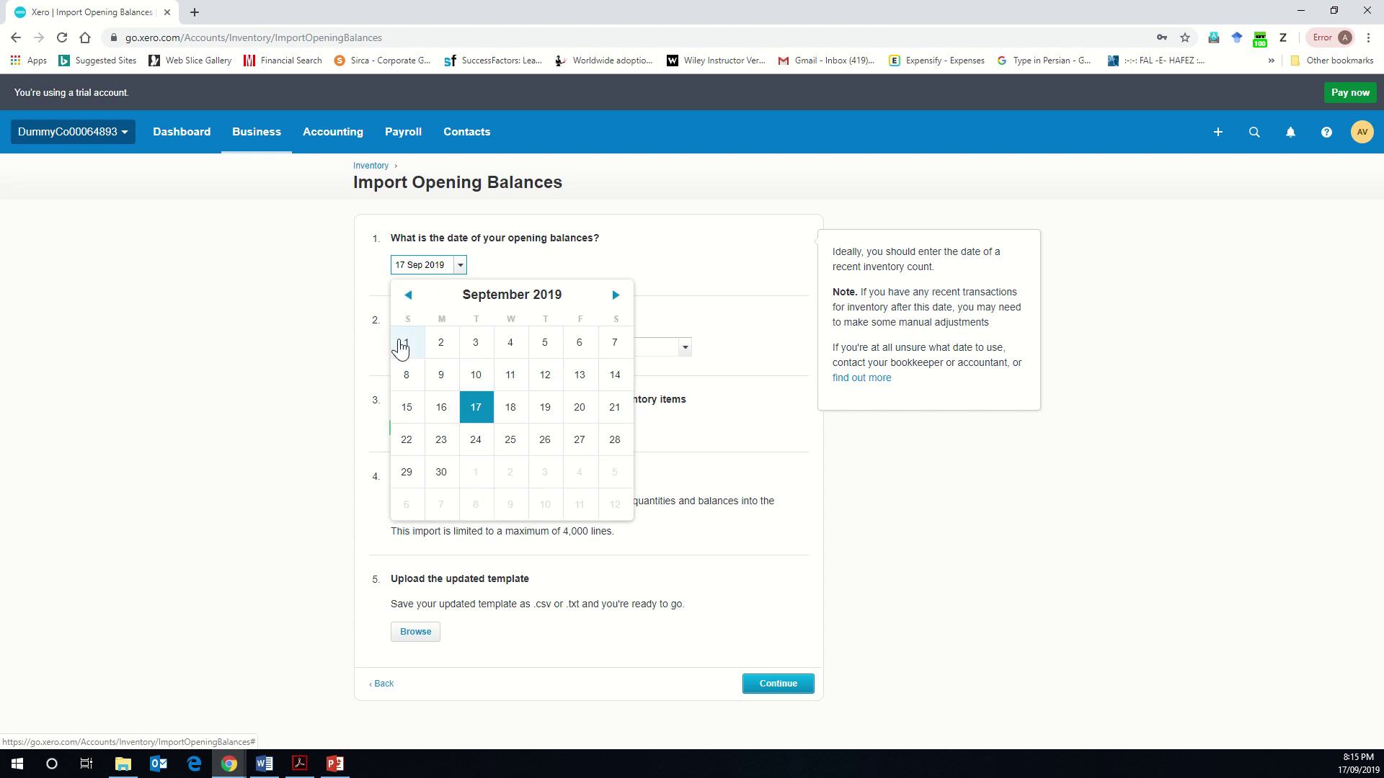
left_click(403, 343)
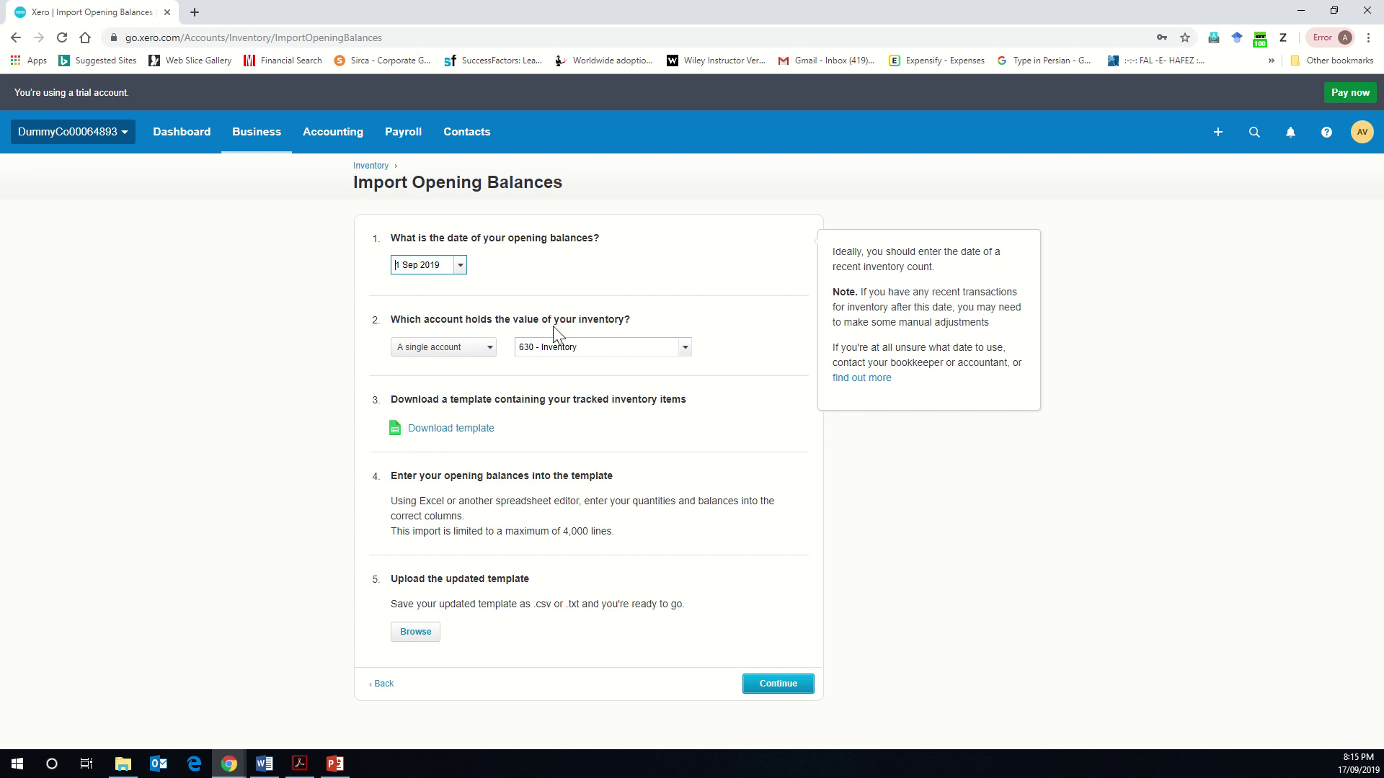
left_click_drag(480, 319, 642, 330)
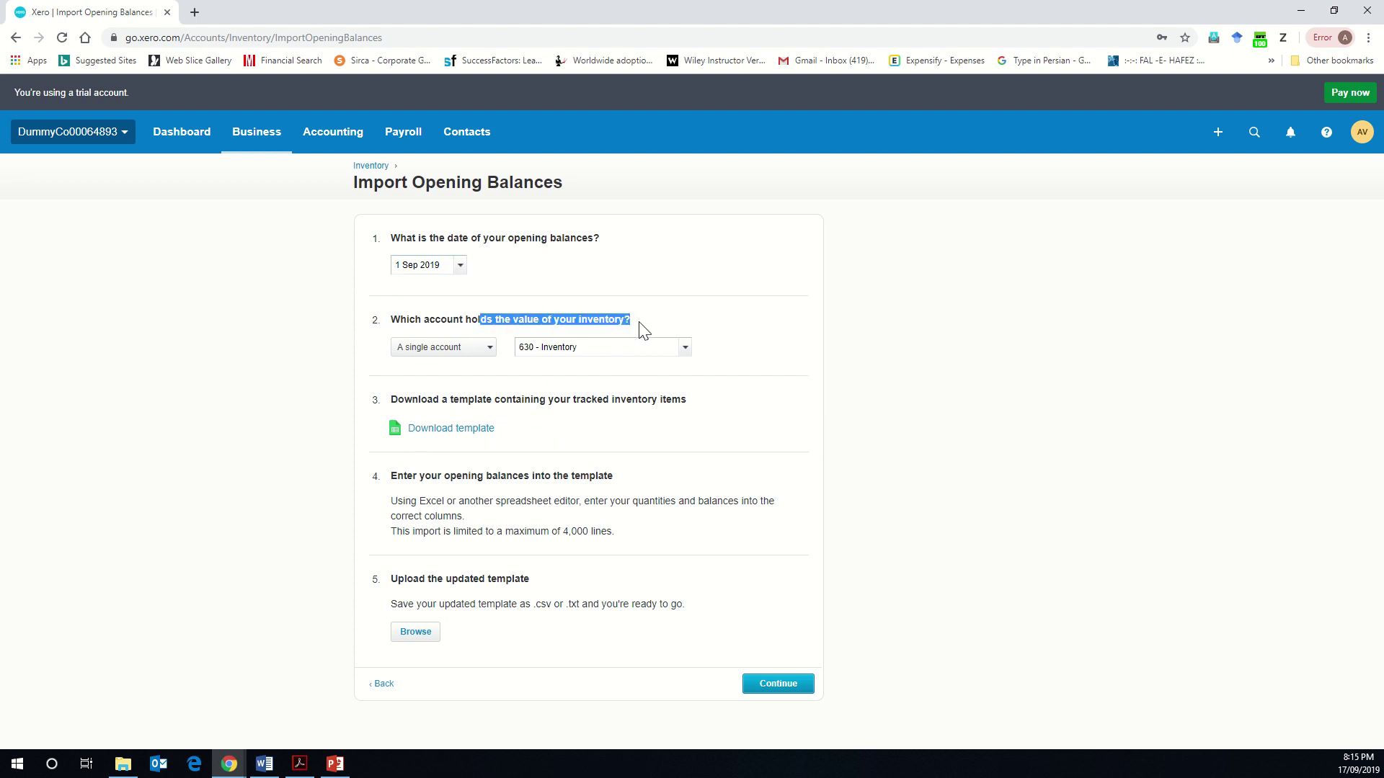
left_click(642, 330)
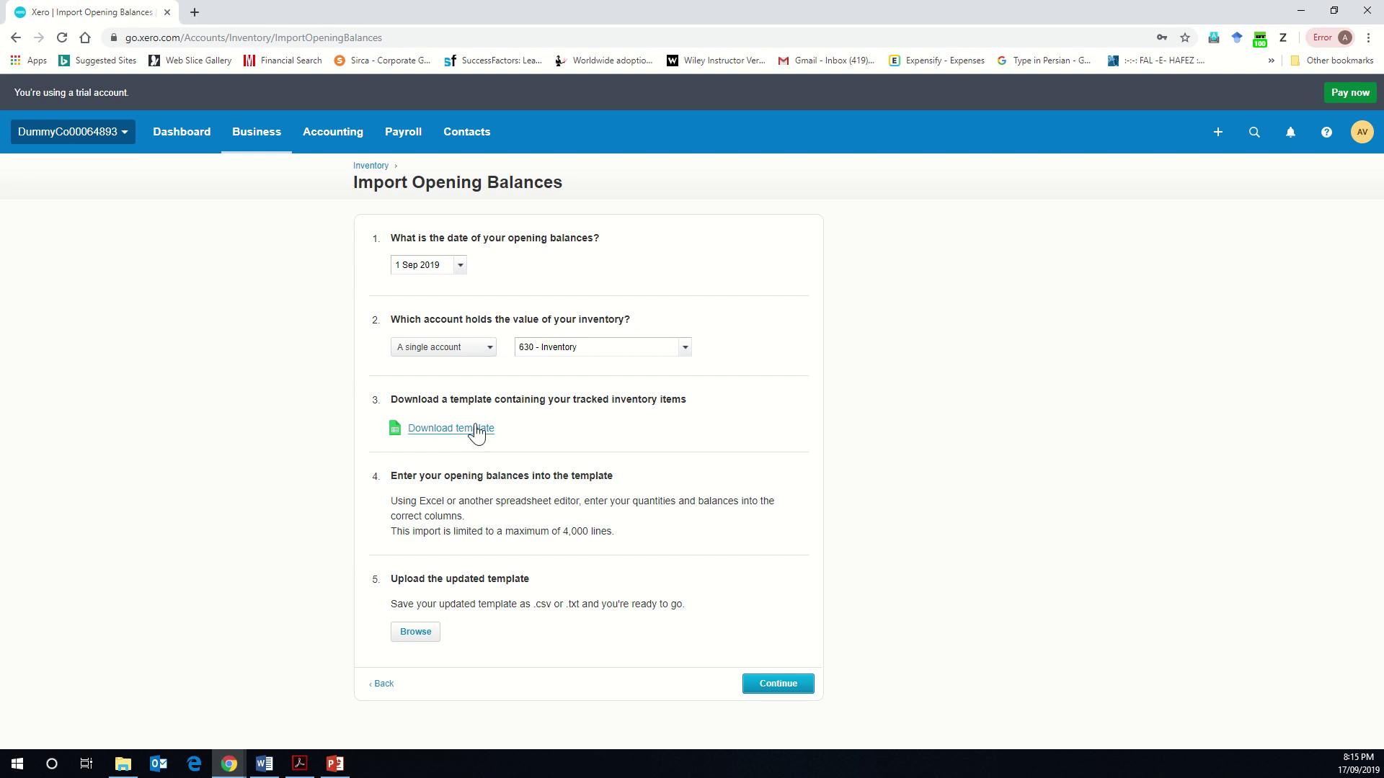
Download the template of tracked inventory items and open it in a maximized Excel window
left_click(475, 429)
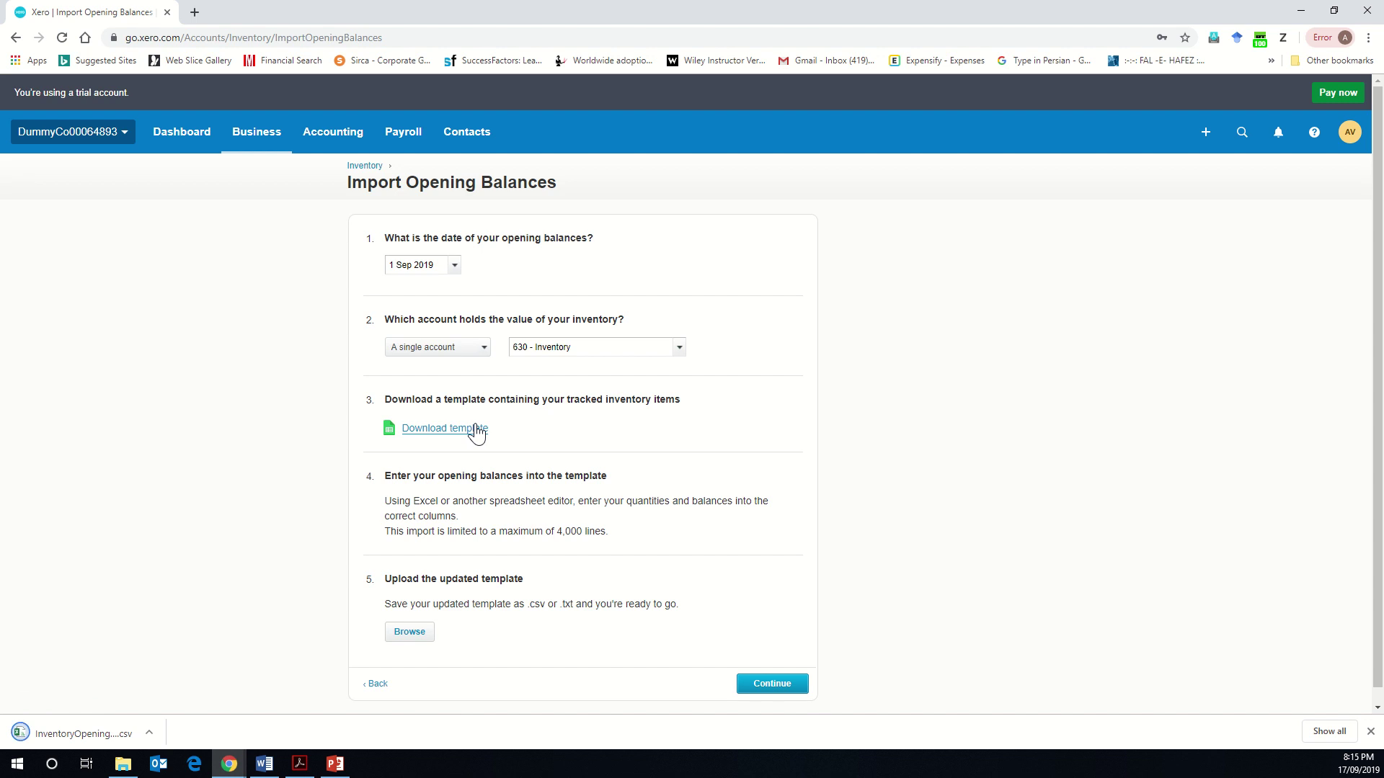
left_click(62, 728)
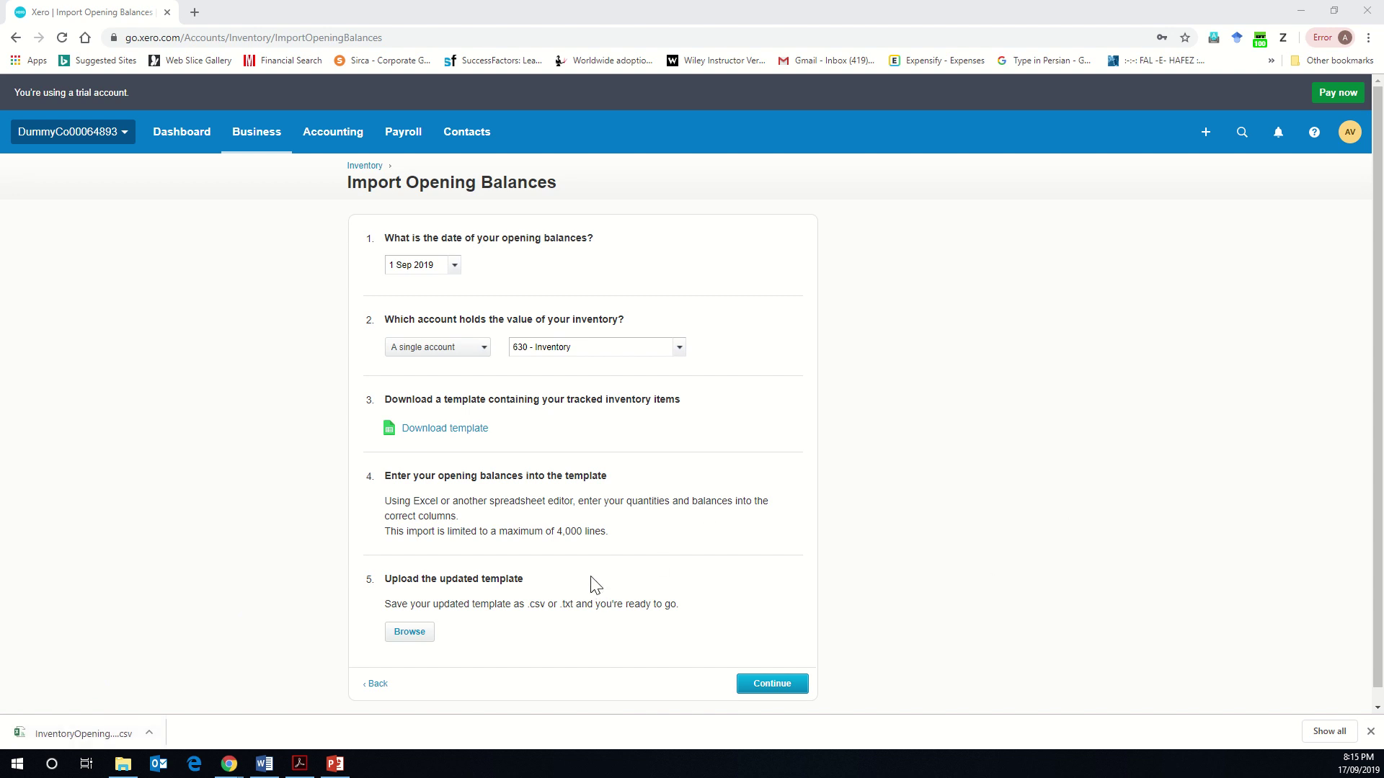
left_click(664, 624)
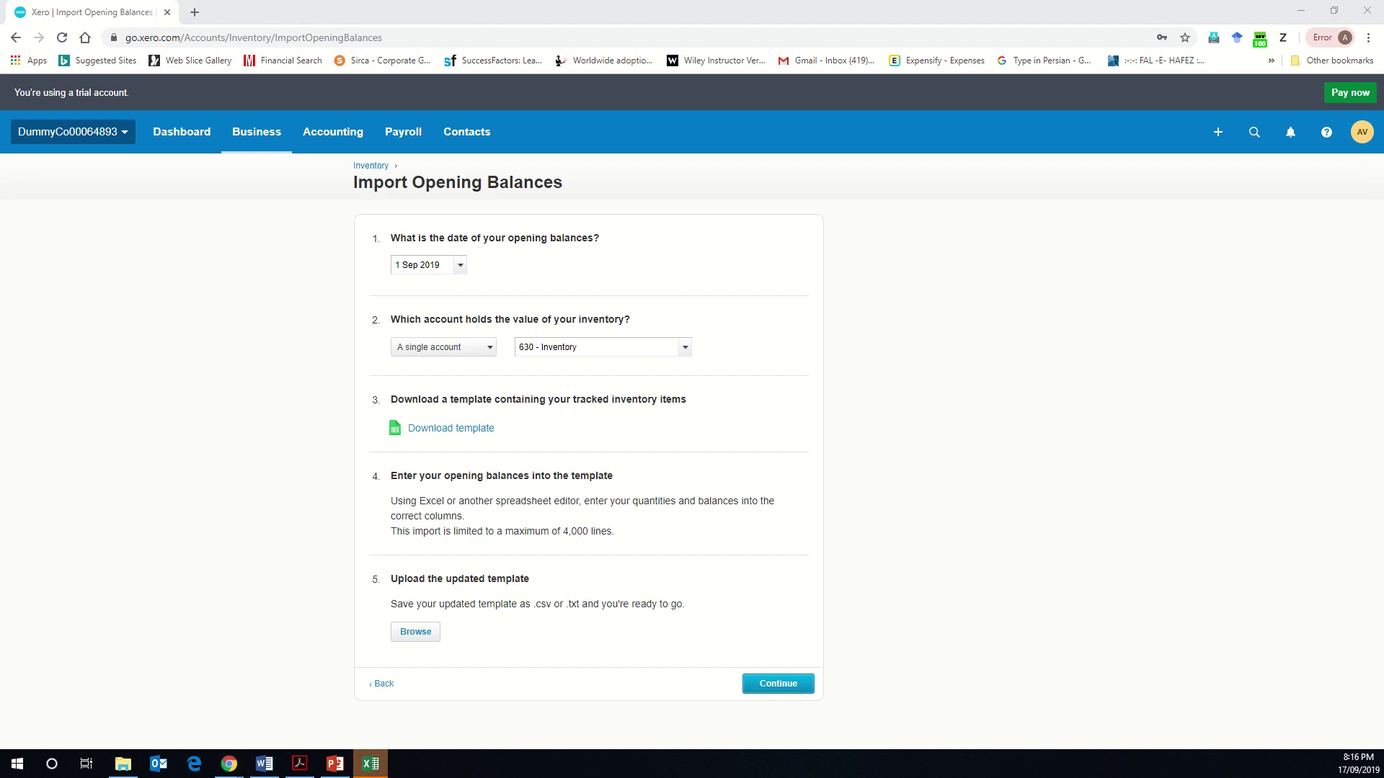
left_click_drag(537, 156, 612, 169)
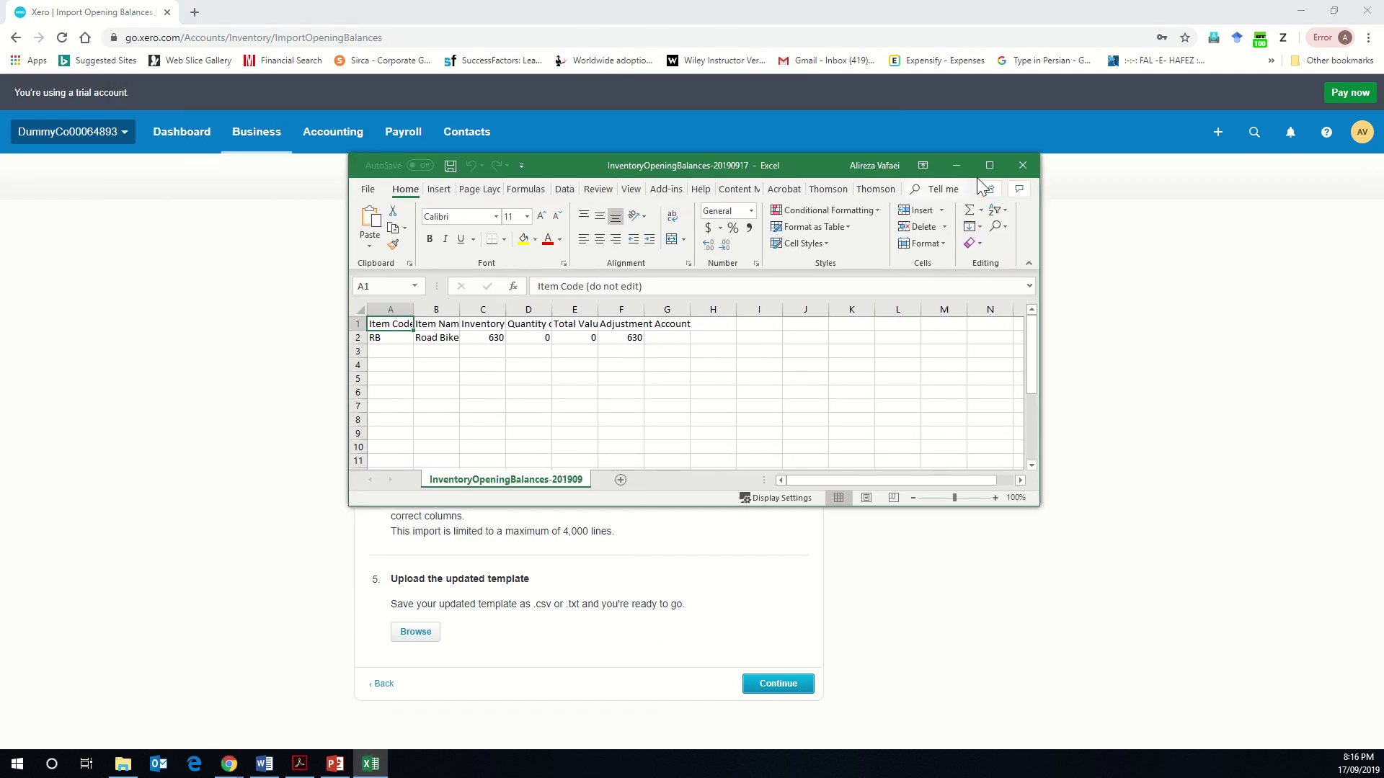
left_click(1001, 170)
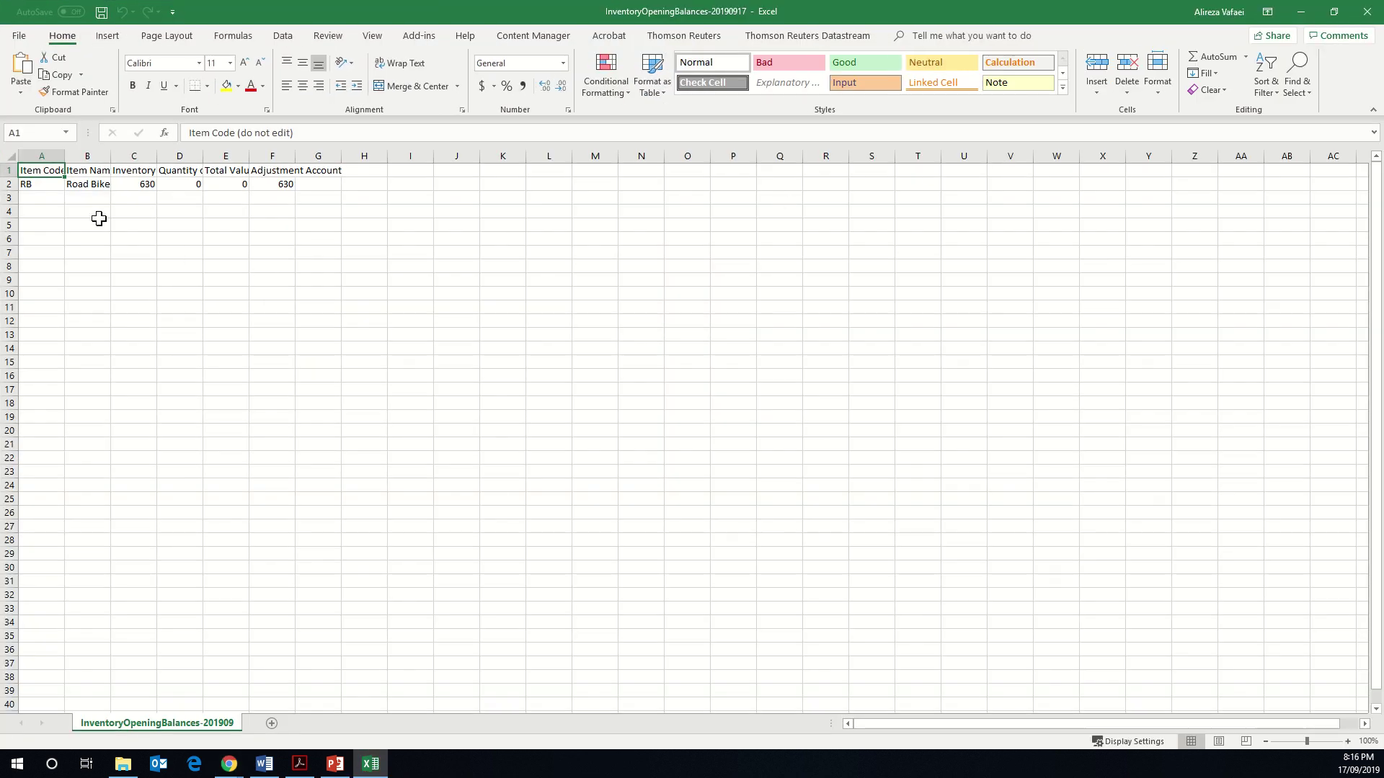
Widen the template's columns and enter Quantity on Hand 2 and Total Value on Hand 1000 for the Road Bike
left_click_drag(65, 159, 400, 155)
left_click(356, 181)
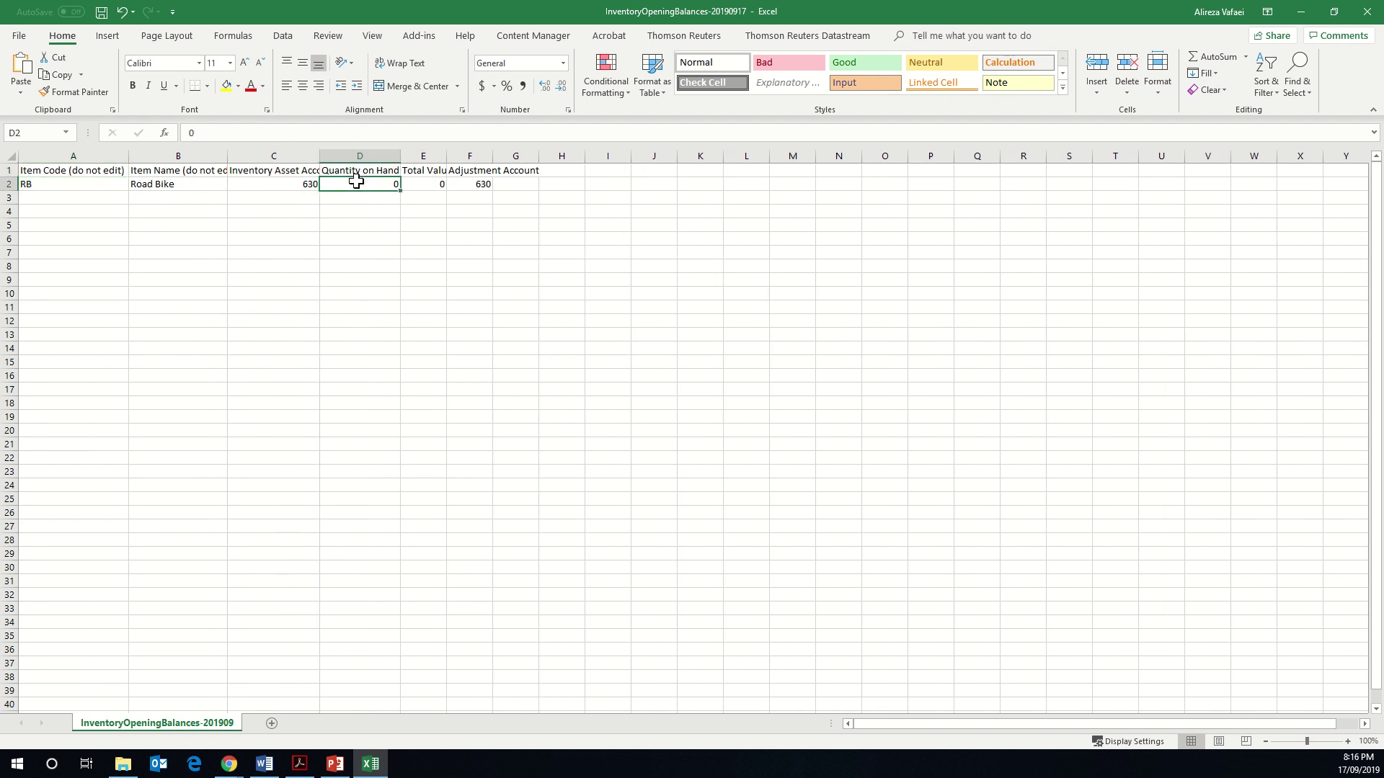
type("2")
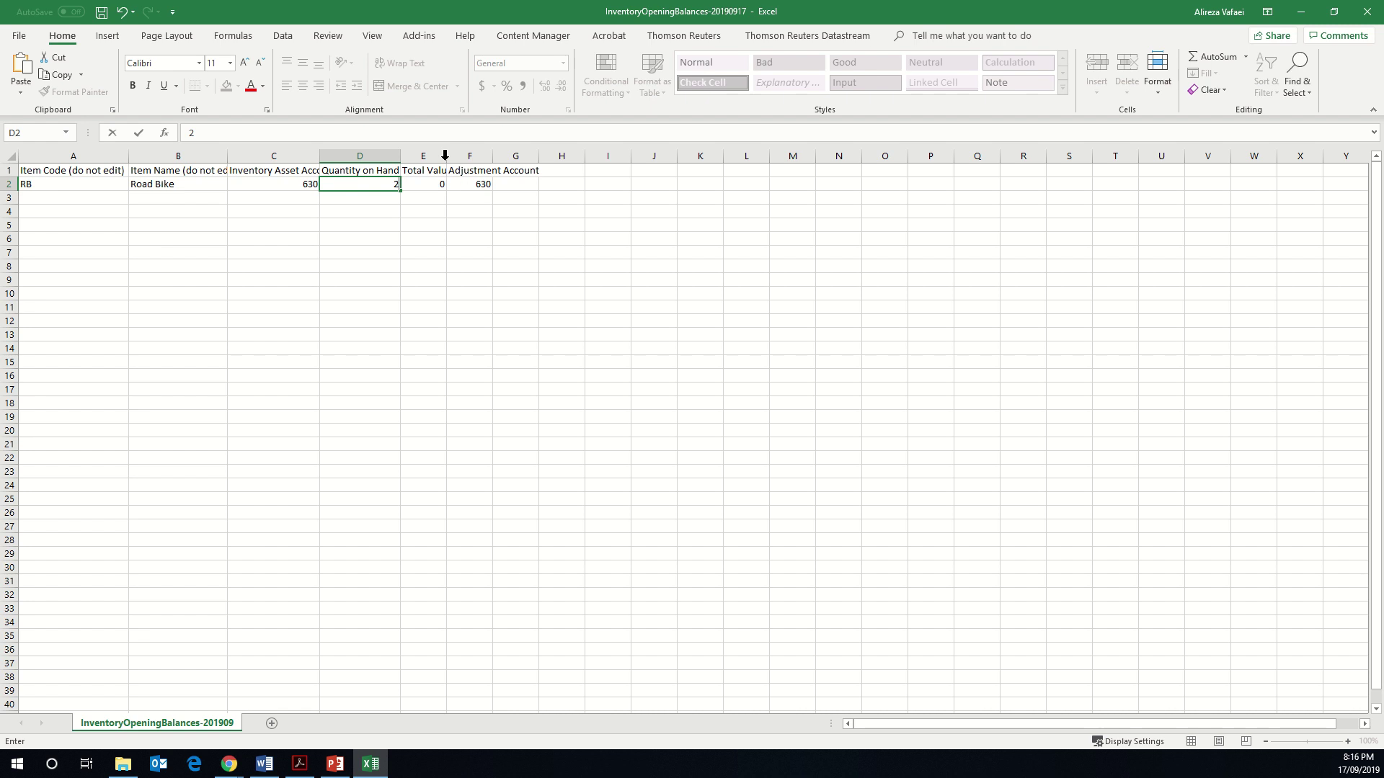
left_click(444, 157)
left_click(425, 184)
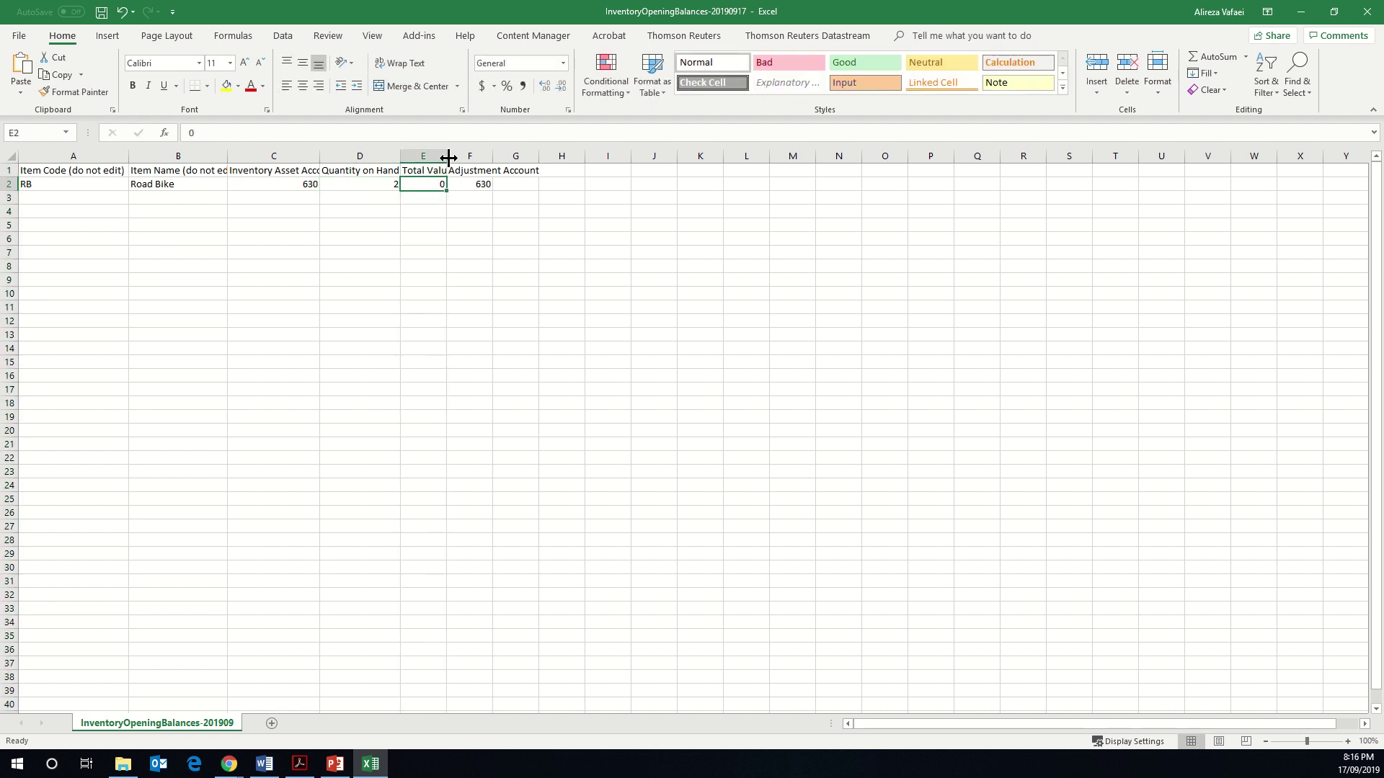
left_click_drag(446, 157, 491, 157)
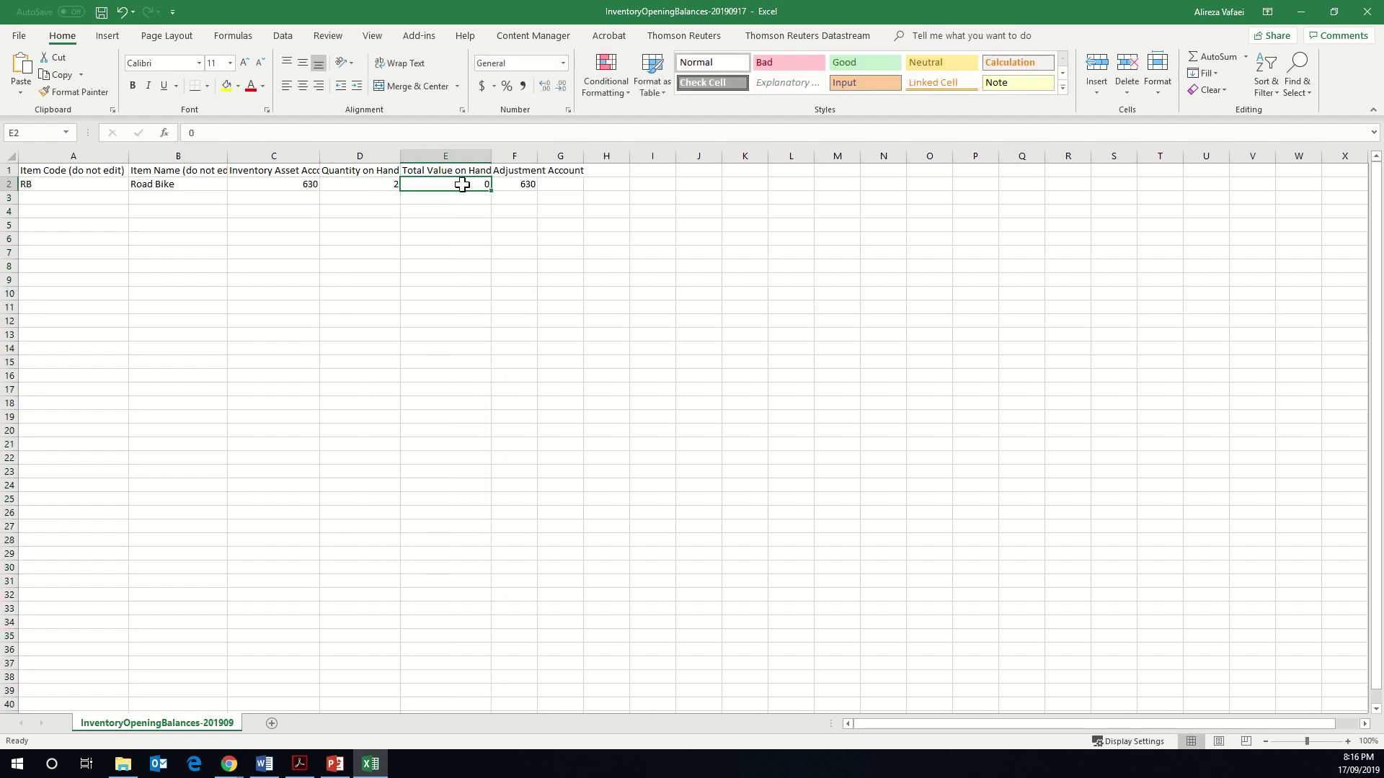
type("1000")
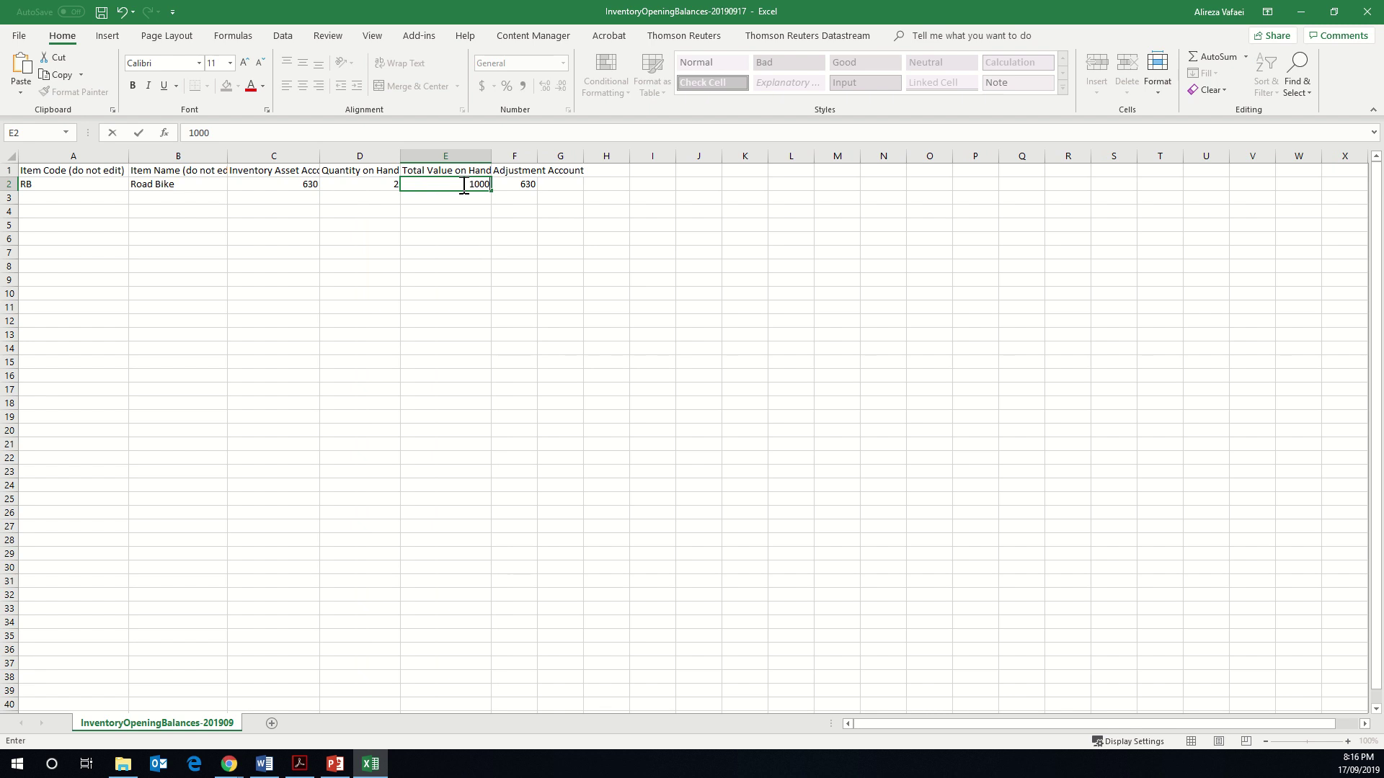
left_click(565, 185)
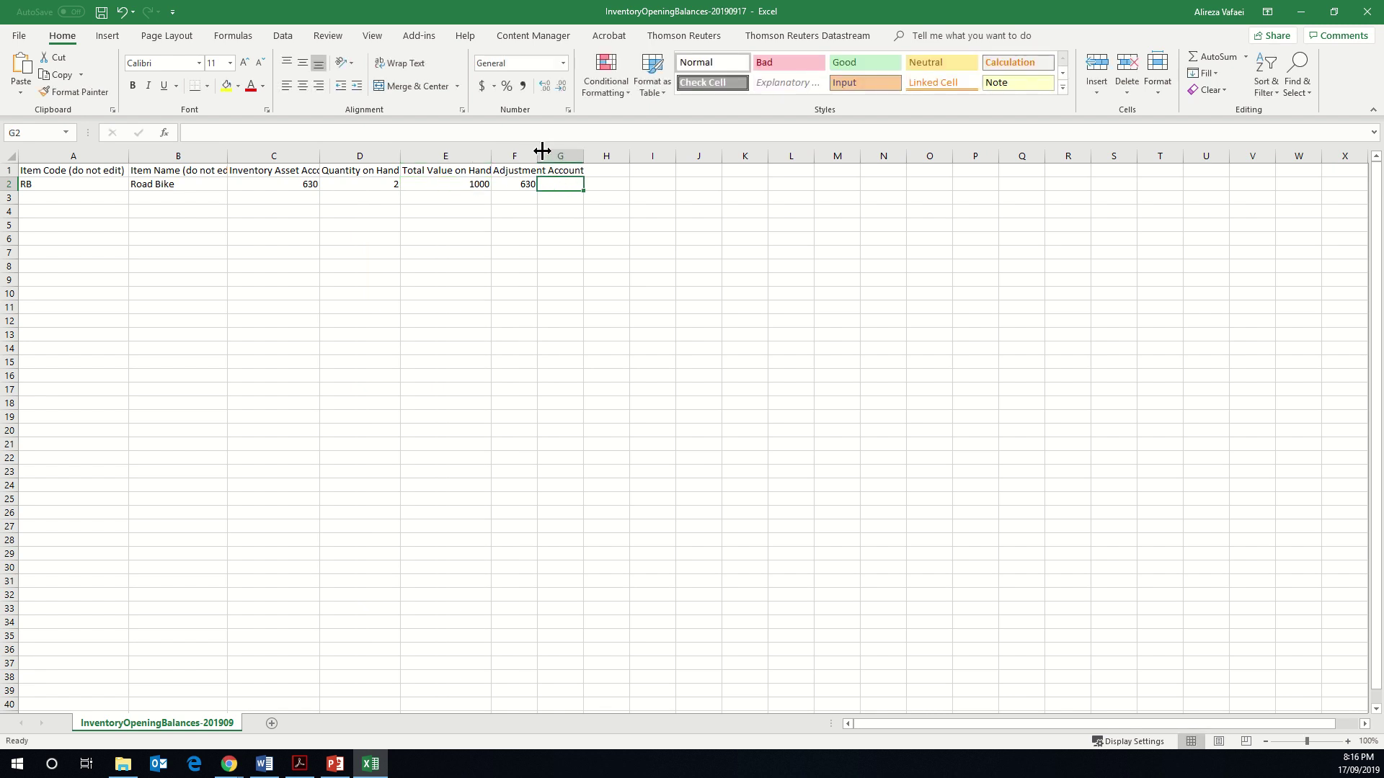
left_click_drag(542, 151, 588, 151)
left_click(546, 241)
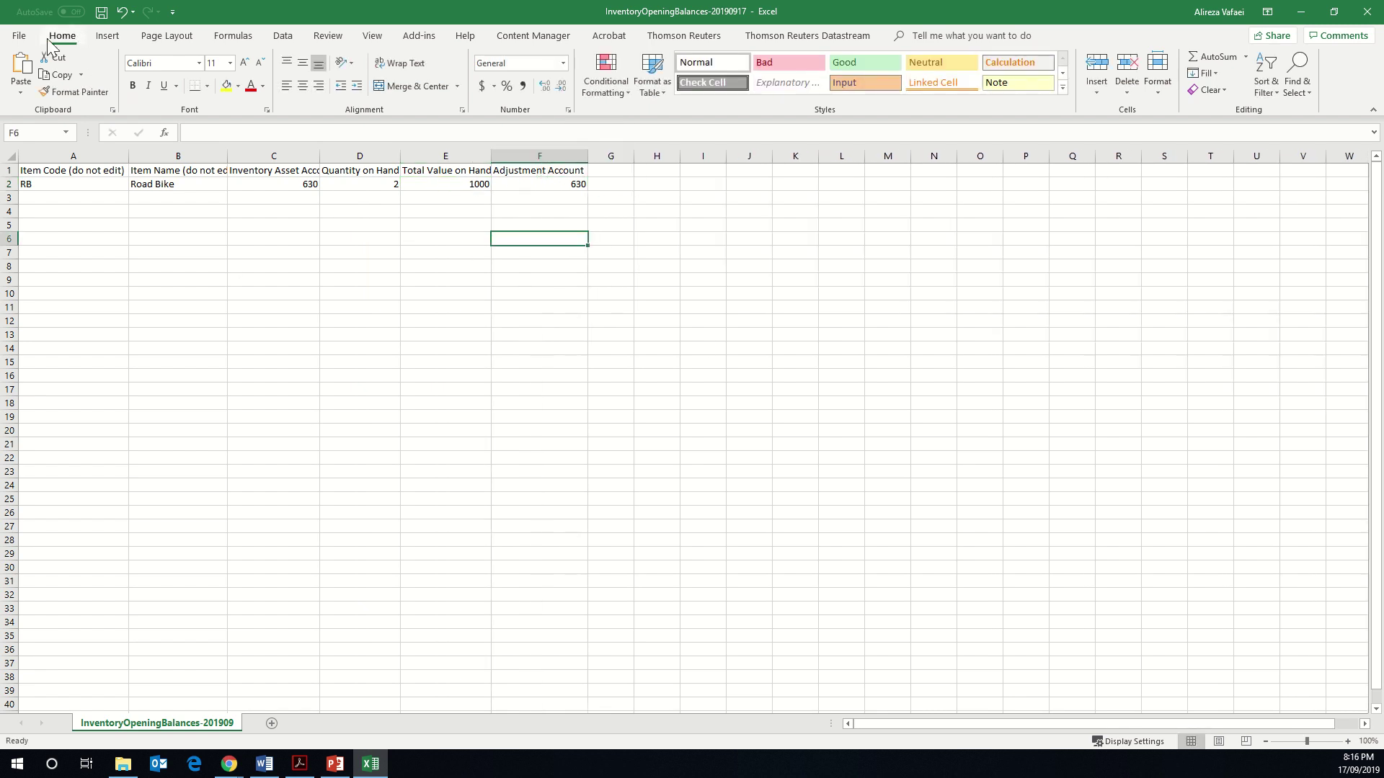
Save the template to the Desktop as the CSV file DummyCo12345, and close Excel to return to Xero
left_click(26, 39)
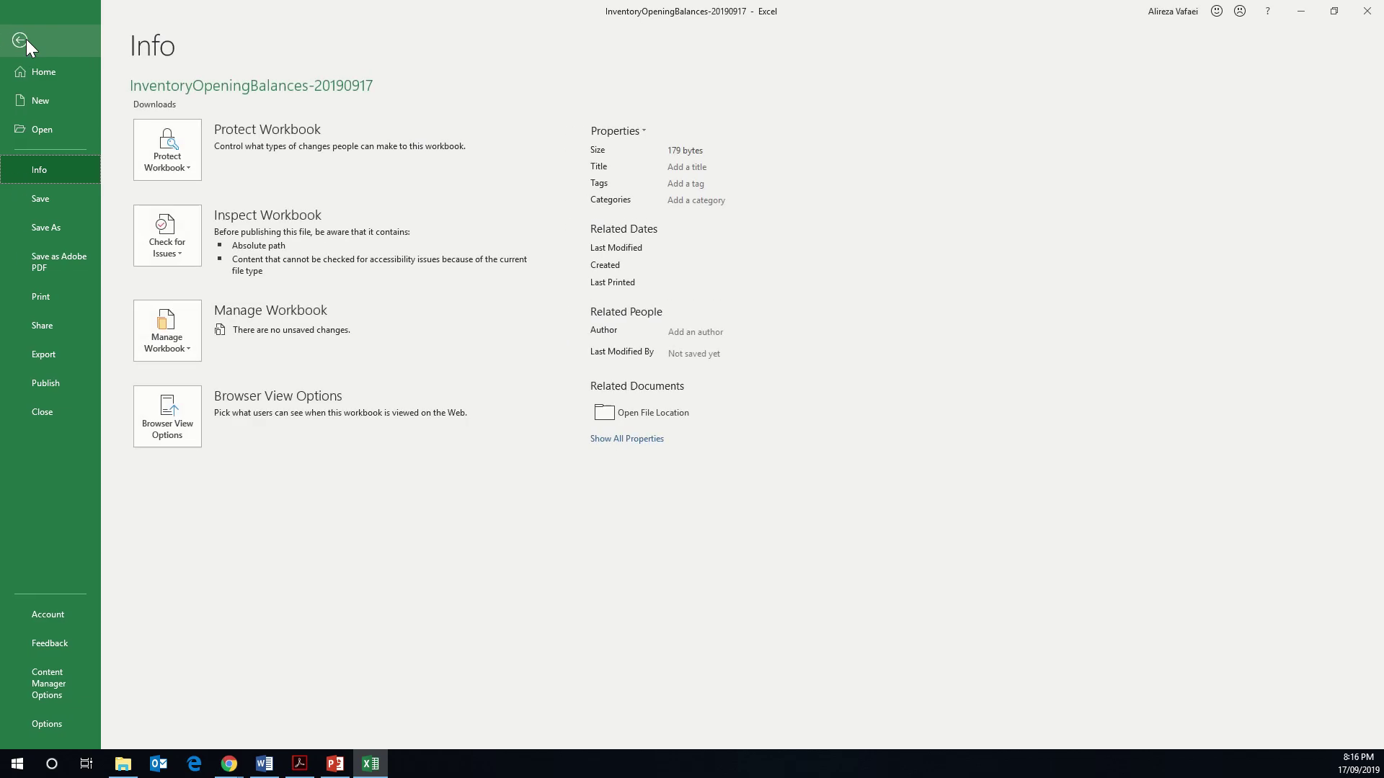
left_click(62, 234)
left_click(215, 443)
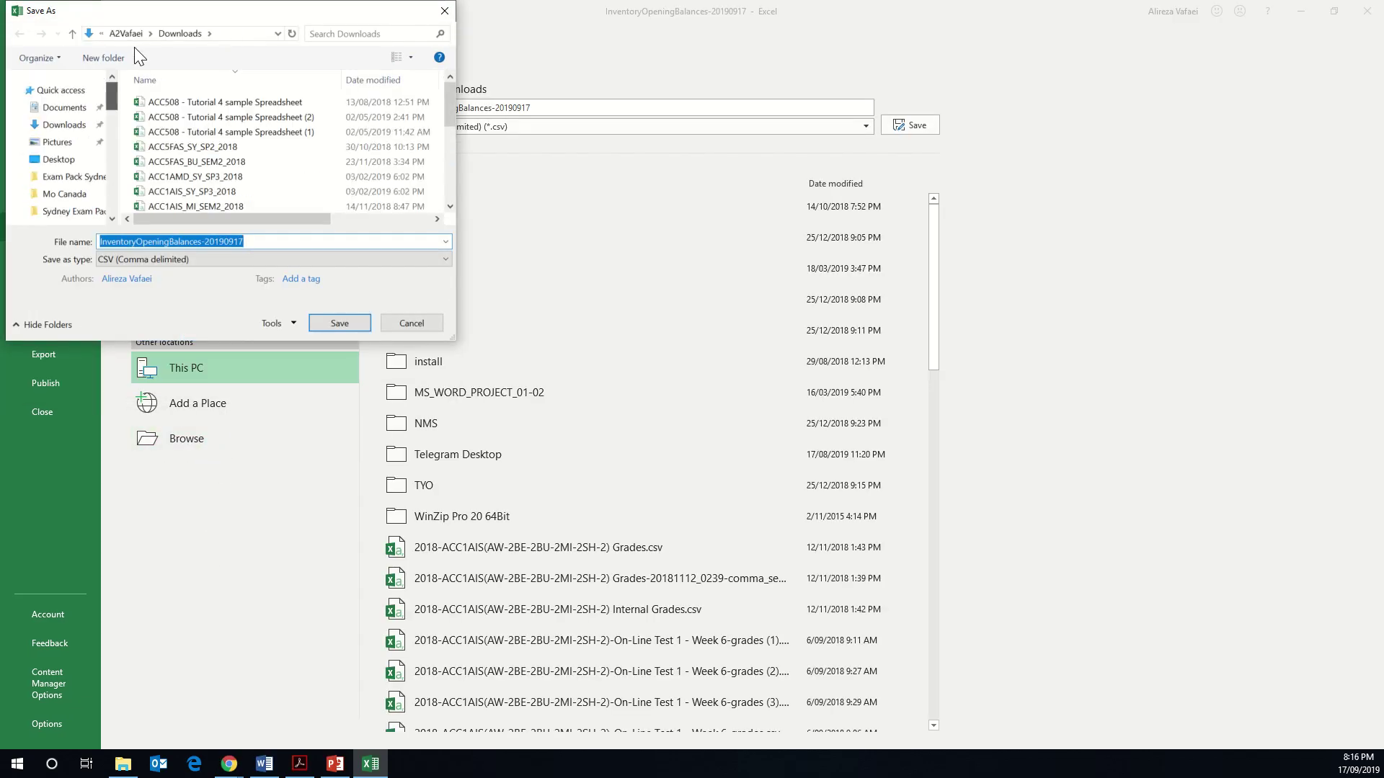
left_click(83, 157)
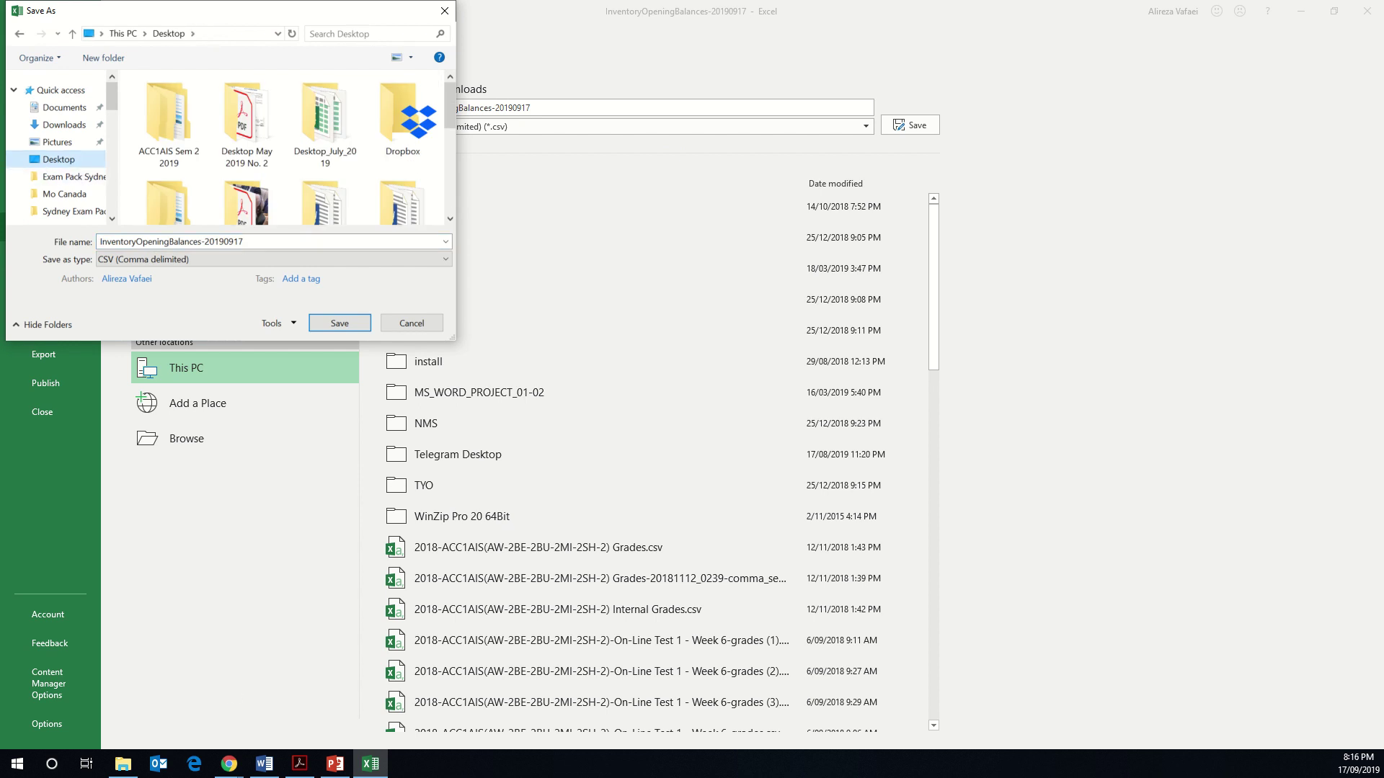
left_click(261, 243)
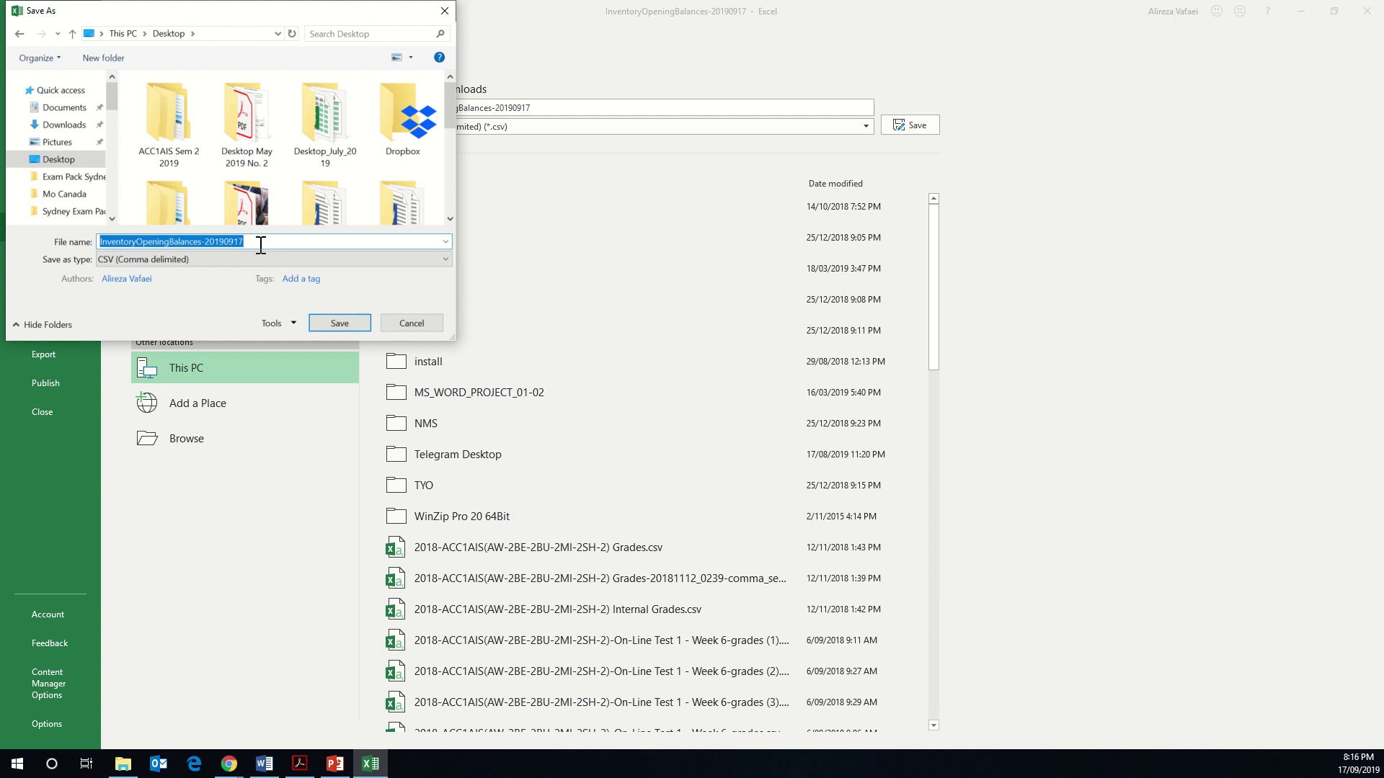
type("DummyCo")
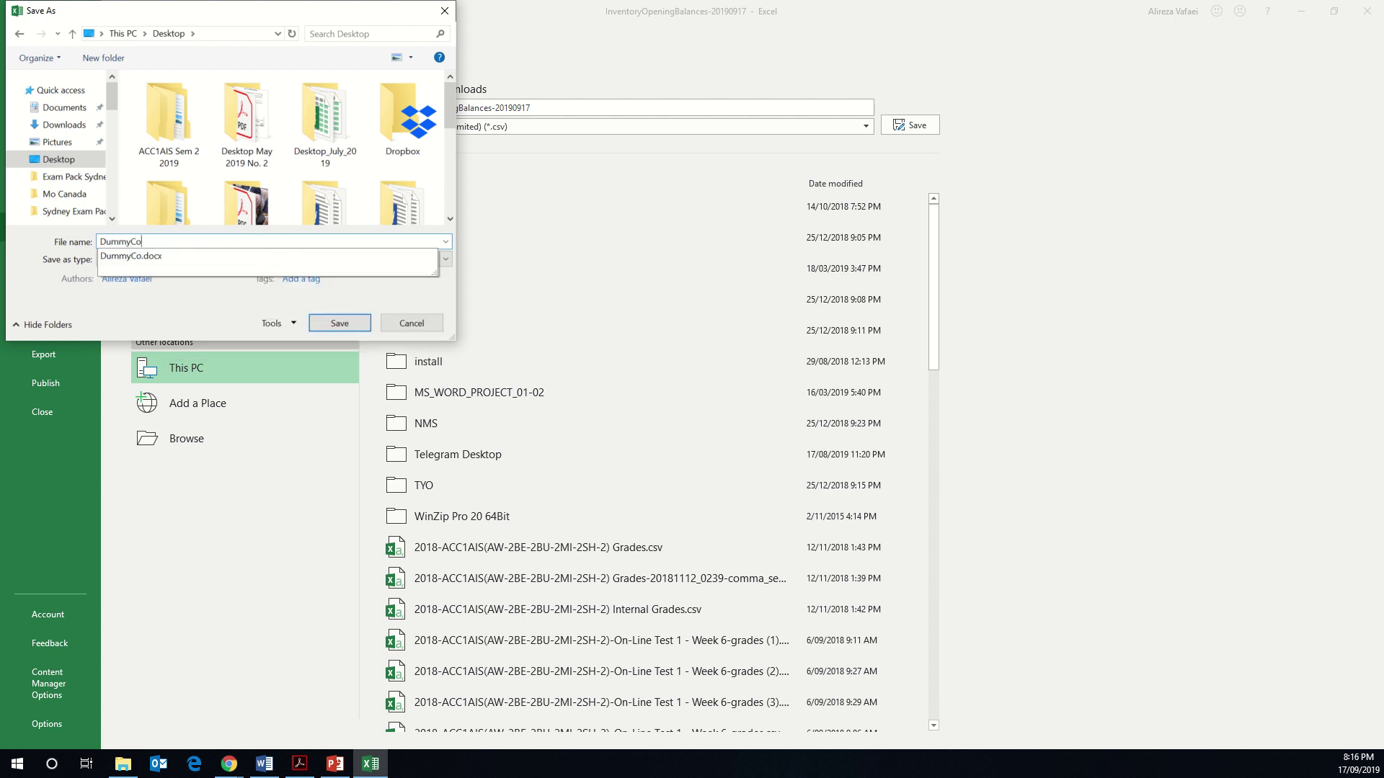
type("12345")
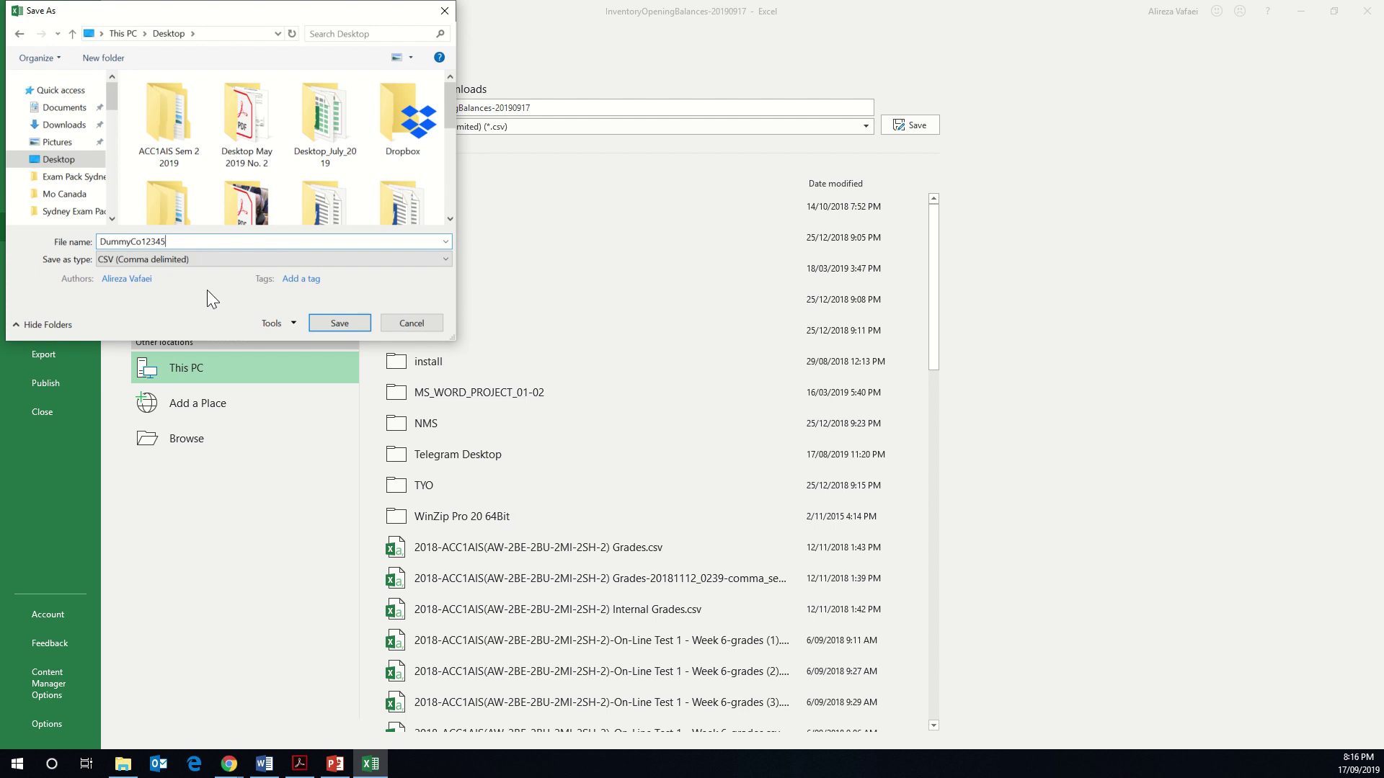
left_click_drag(447, 115, 451, 215)
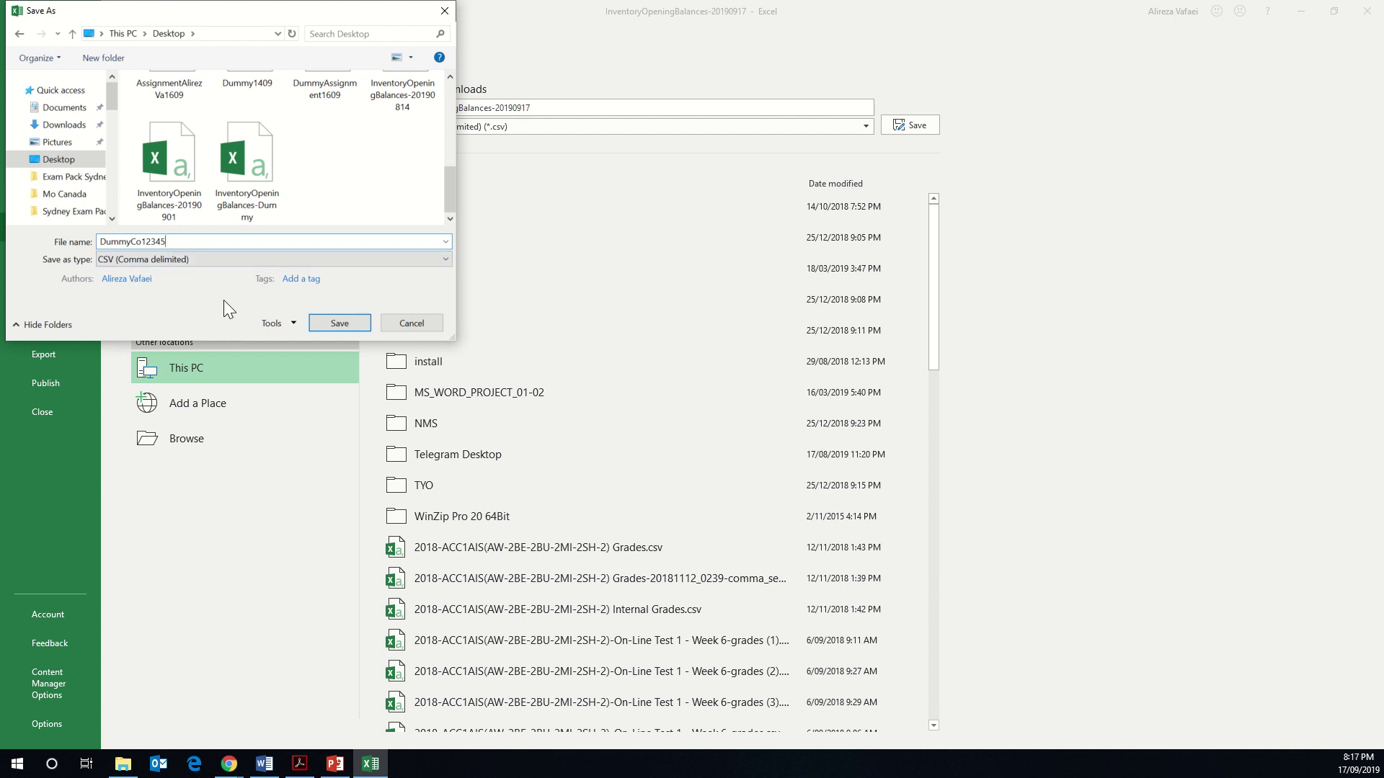
left_click(347, 323)
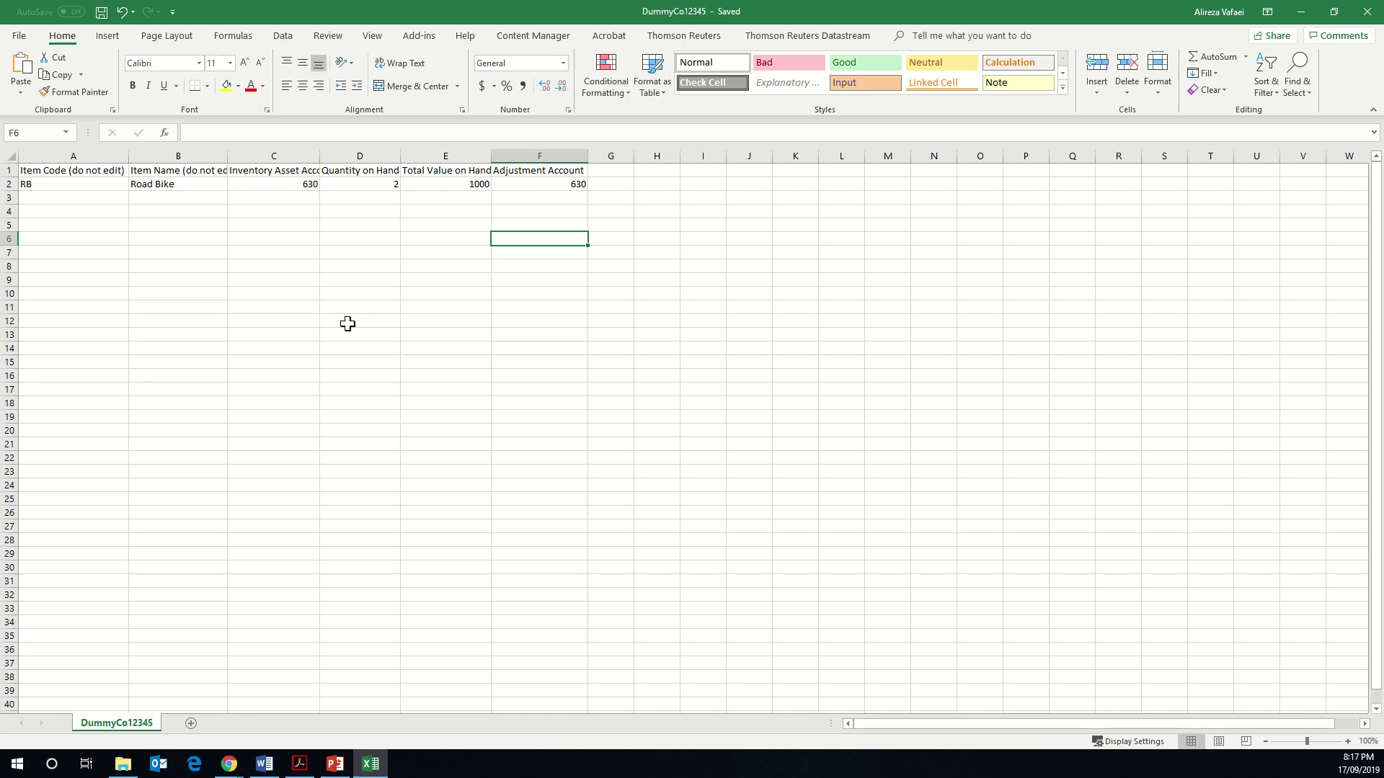
left_click(1364, 10)
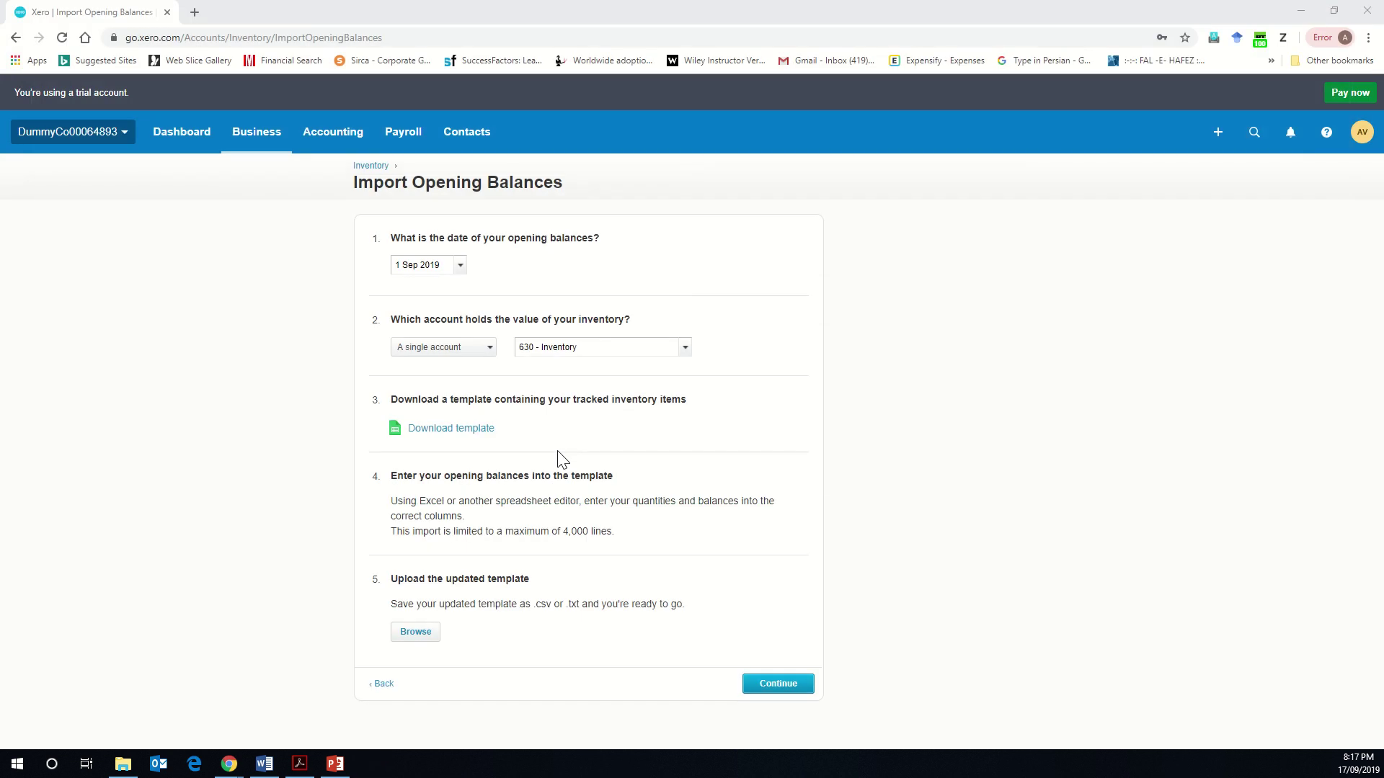
Upload DummyCo12345.csv from the Desktop as the updated template and continue to the import summary
left_click_drag(385, 475, 627, 479)
left_click(624, 481)
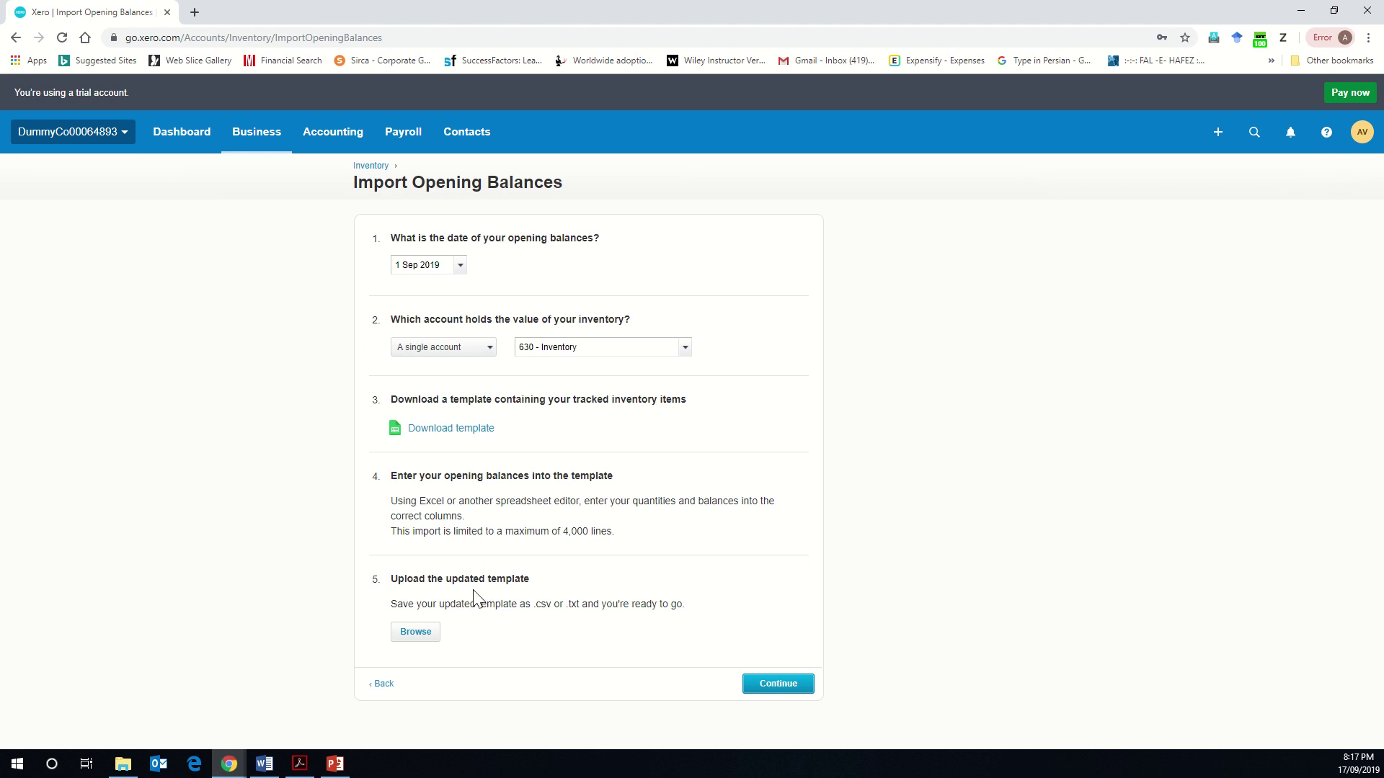
left_click(416, 632)
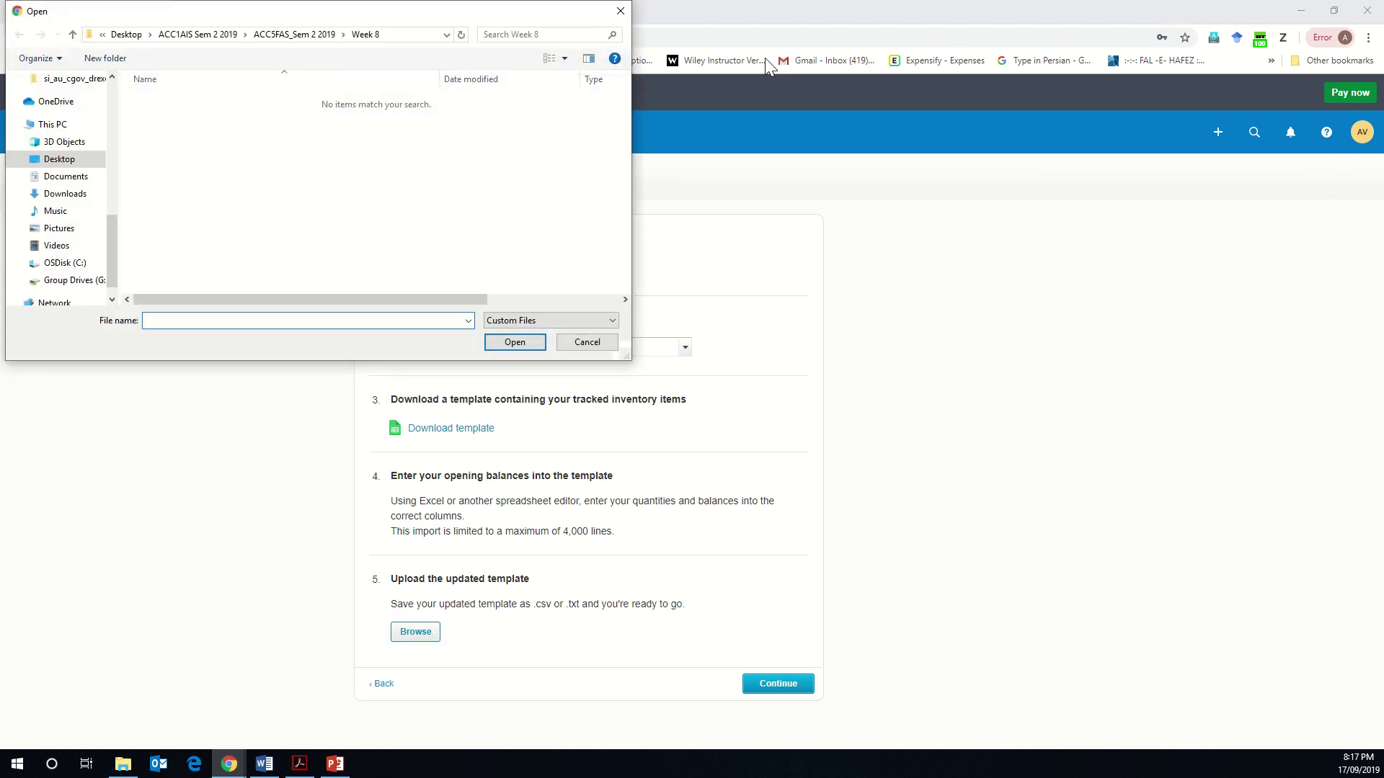
left_click(93, 159)
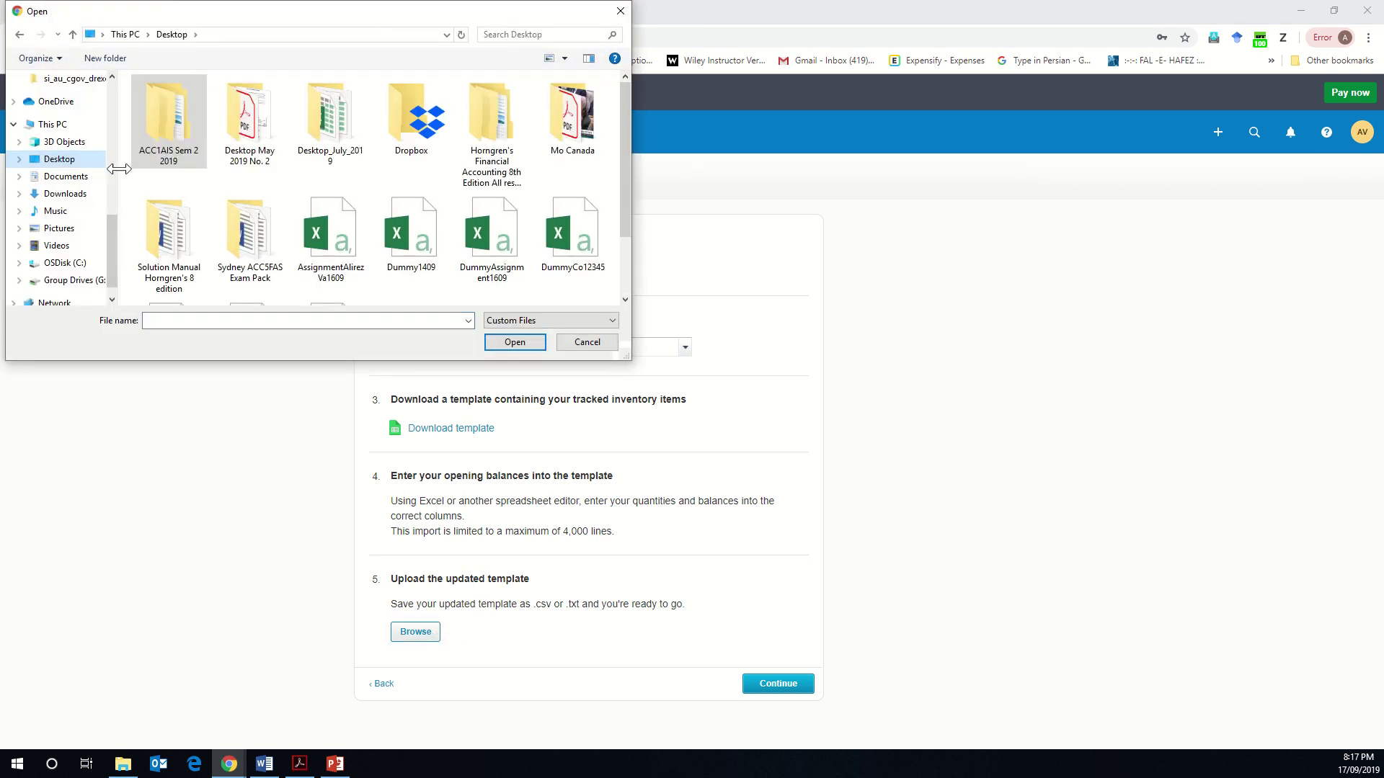
scroll(364, 171, "down", 1)
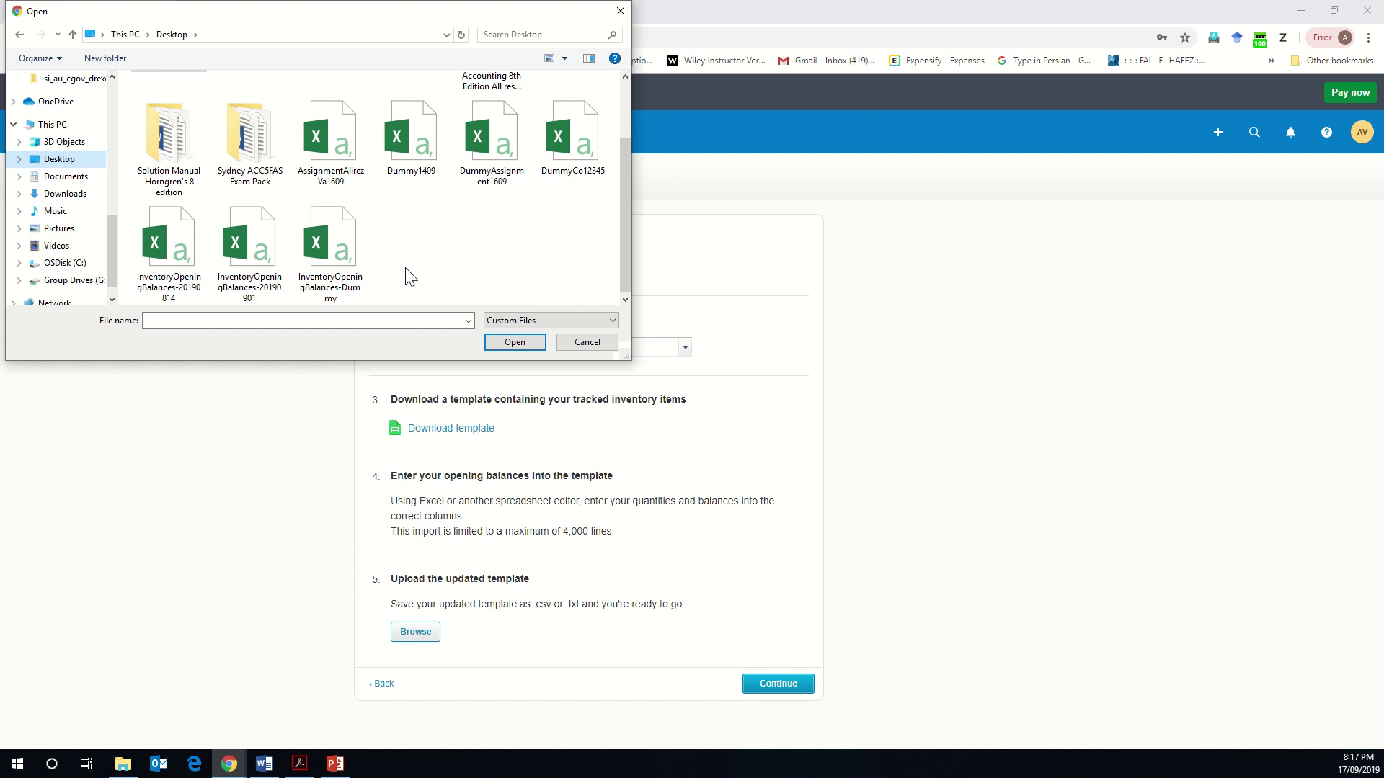
left_click(585, 141)
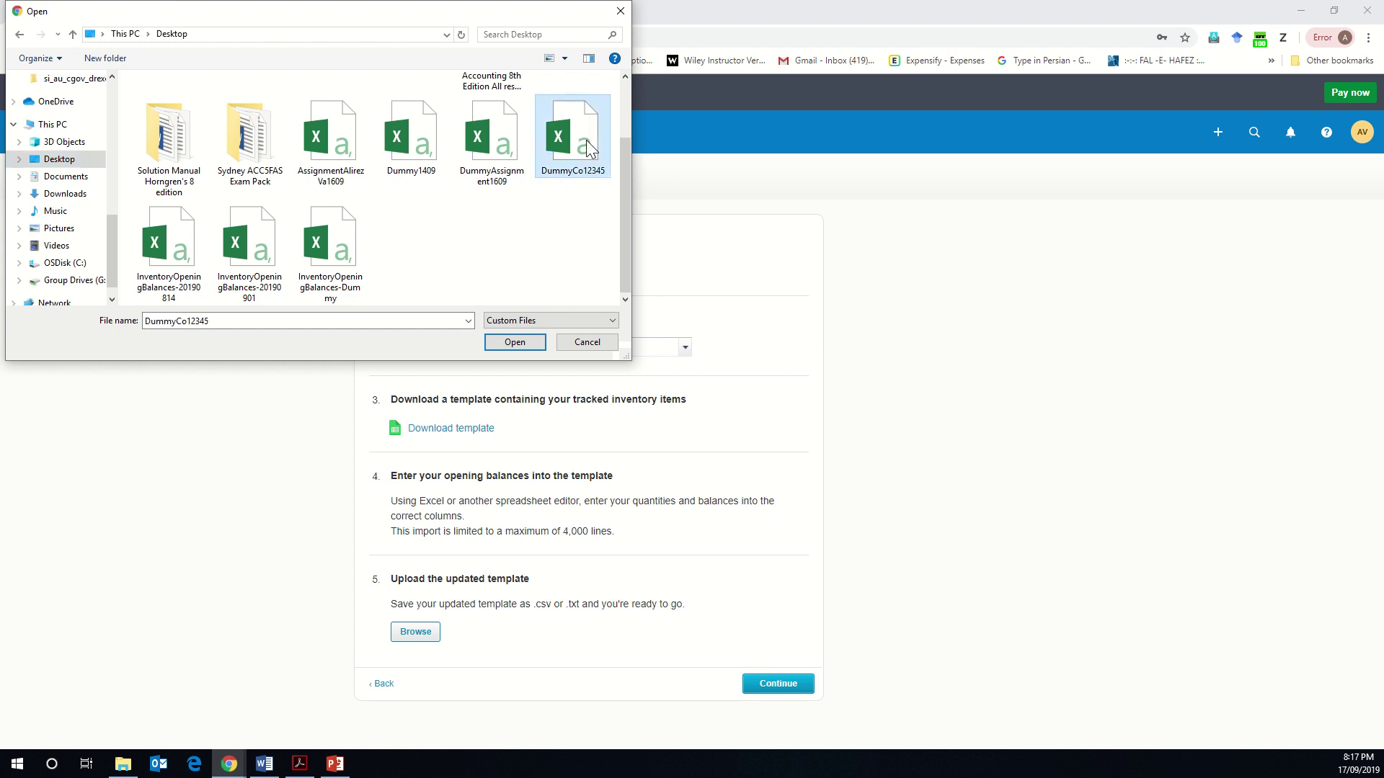
left_click(531, 347)
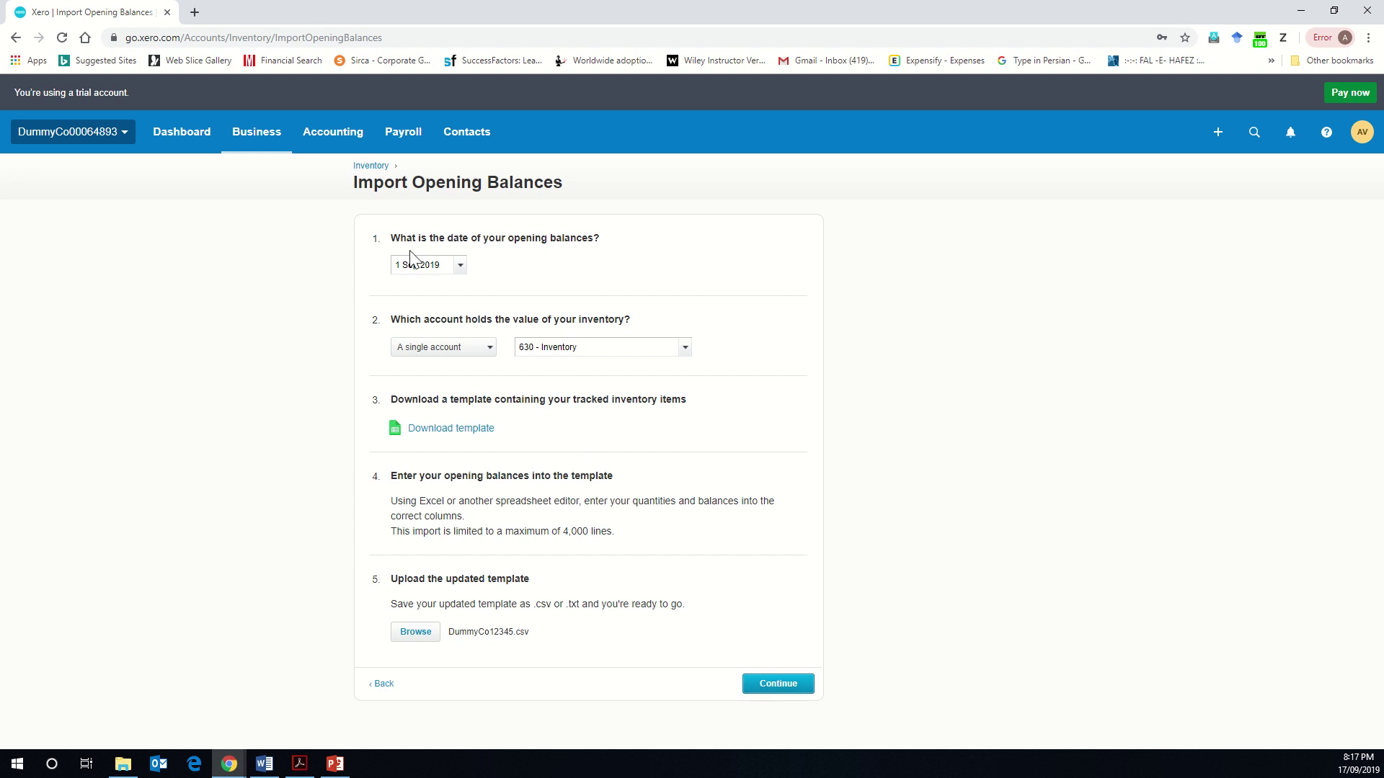
left_click(758, 686)
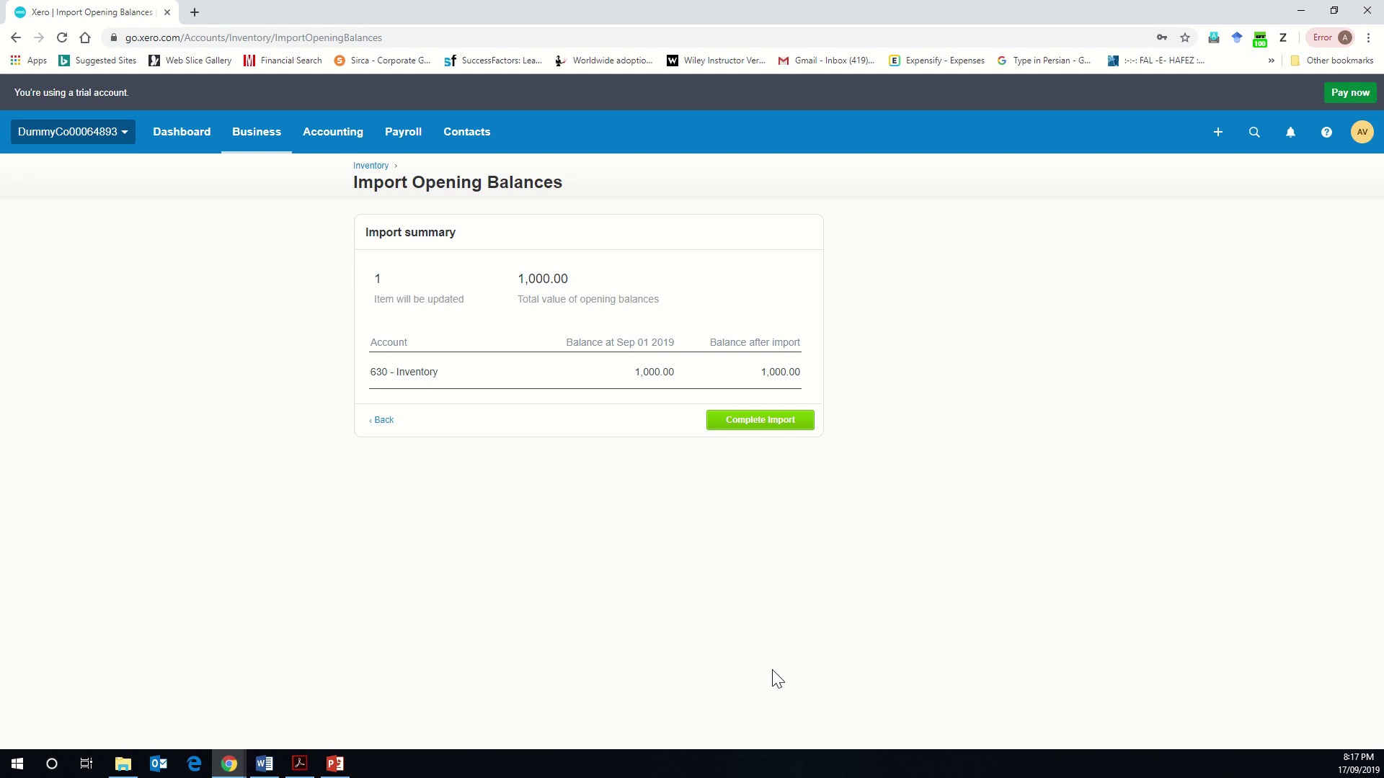
Complete the import of the inventory opening balances and save the organisation's conversion balances
left_click(801, 424)
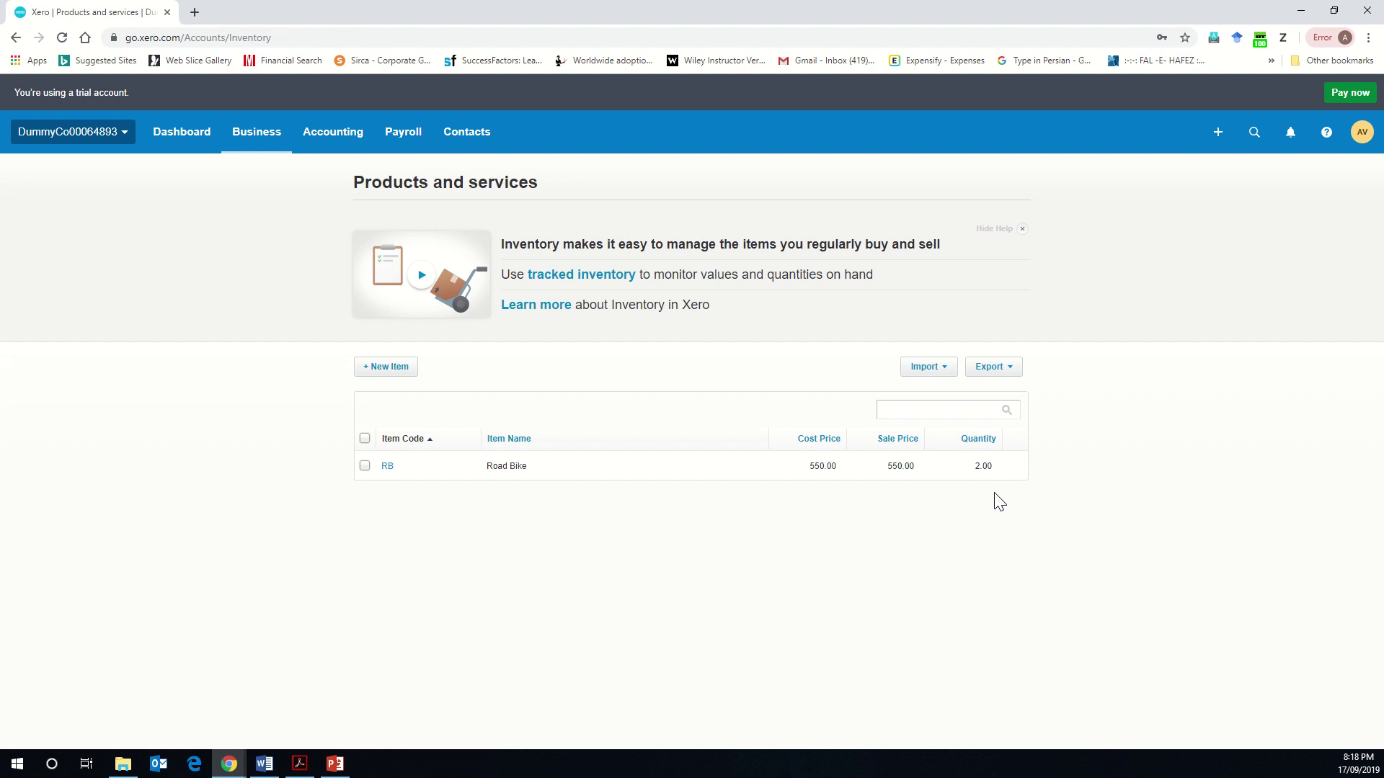
left_click(354, 144)
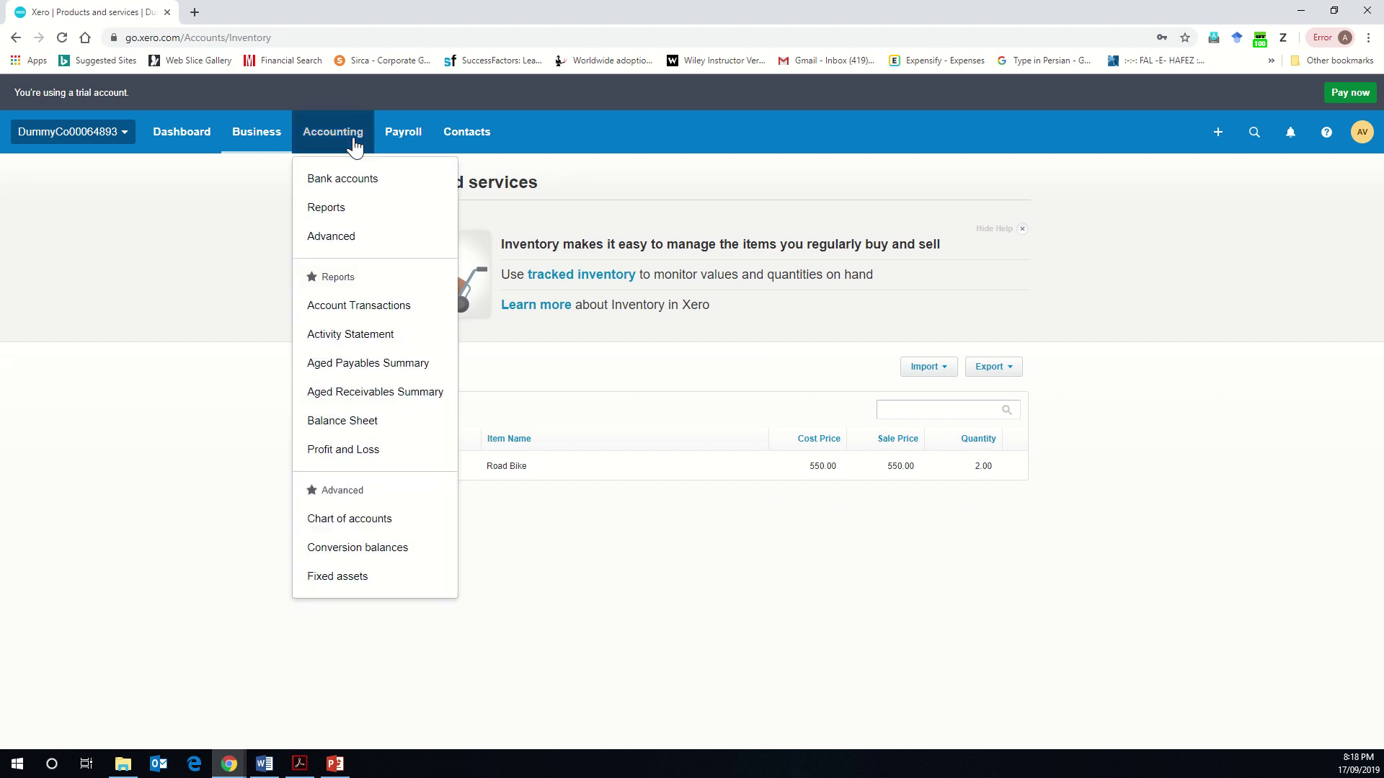
left_click(410, 558)
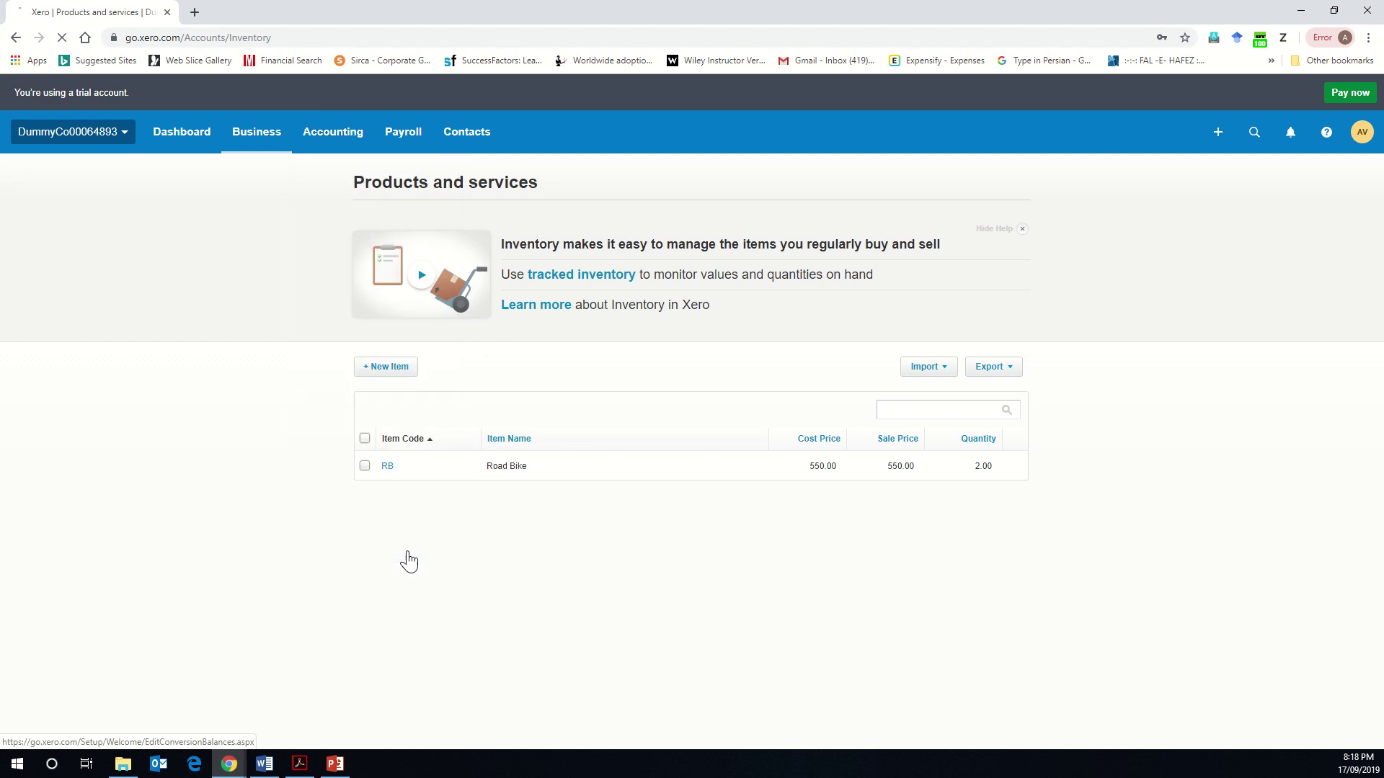
scroll(447, 634, "down", 8)
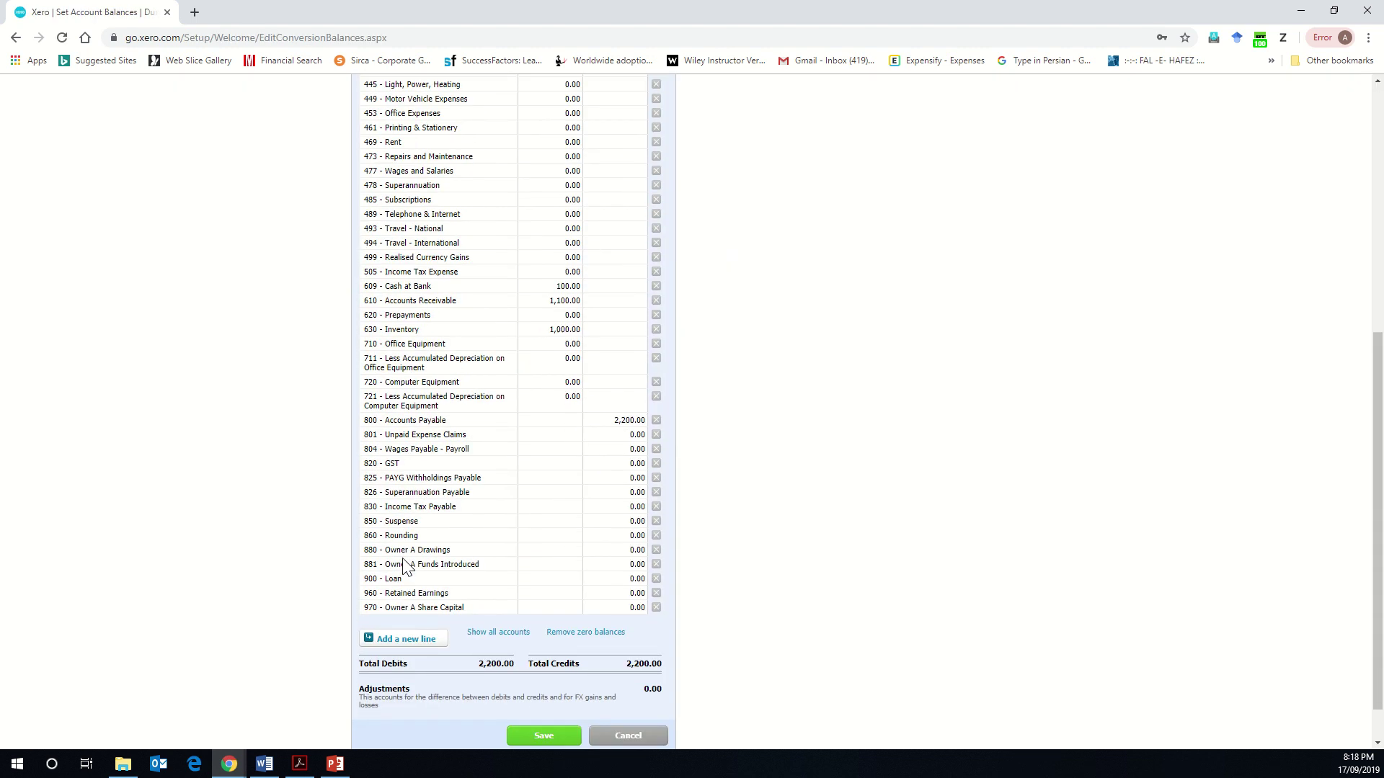
left_click(522, 687)
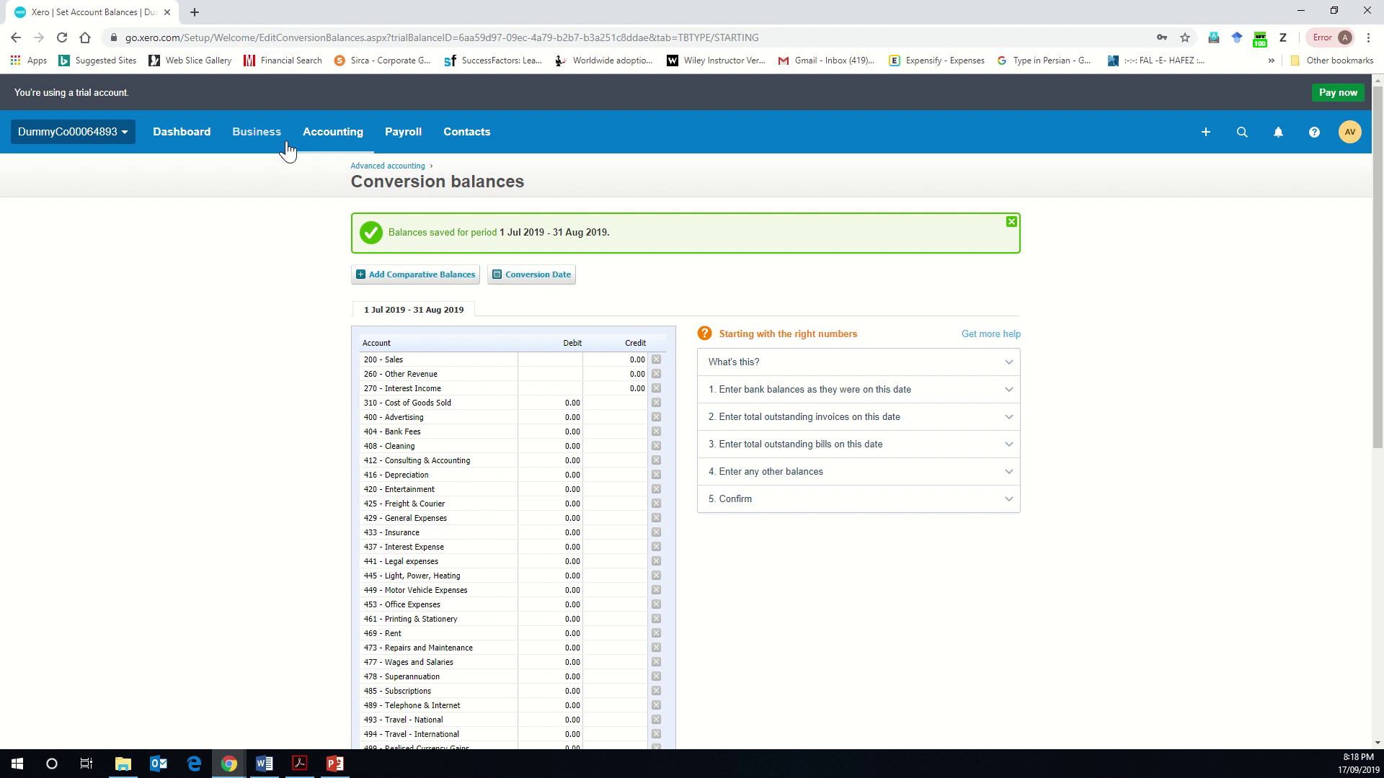
Remove the Profit and Loss and Balance Sheet reports marked New from the favourites in the full Financial reports list
left_click(307, 148)
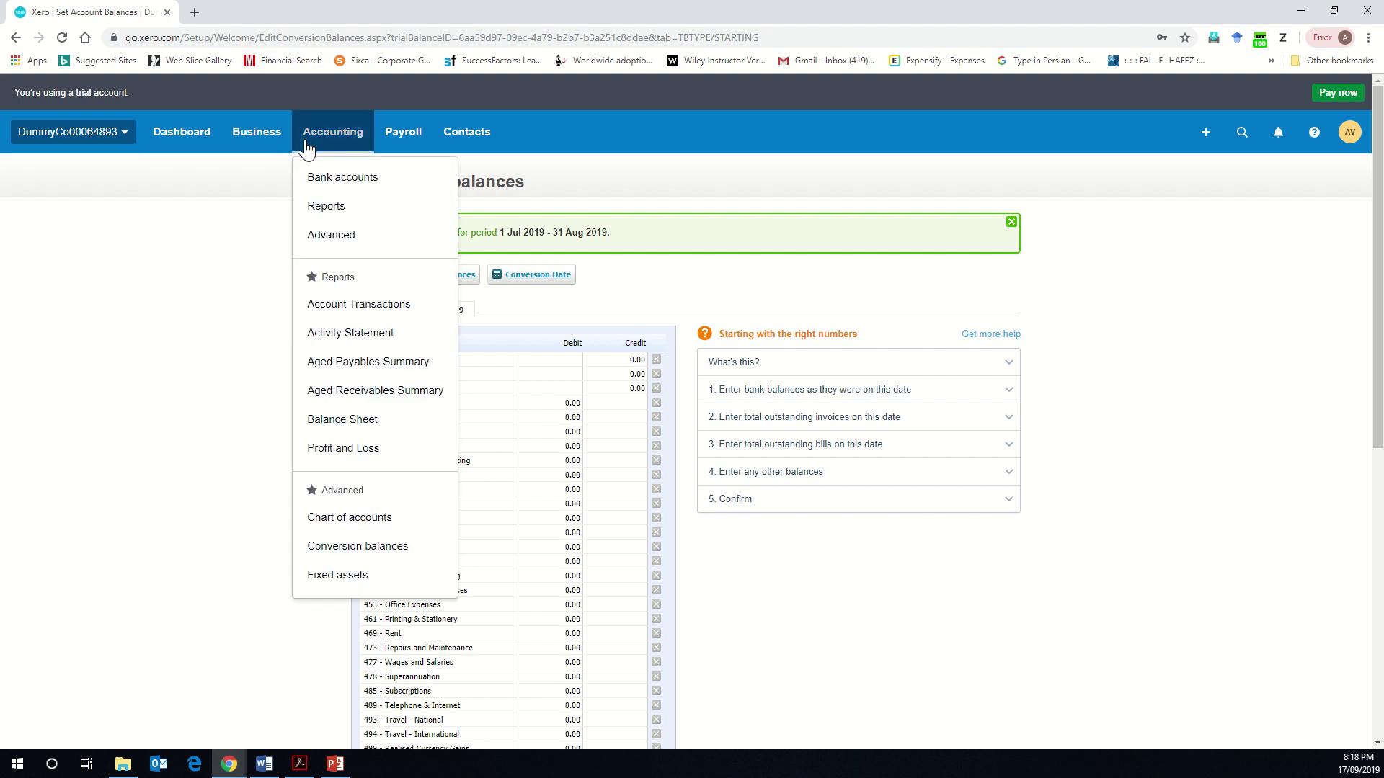
left_click(322, 208)
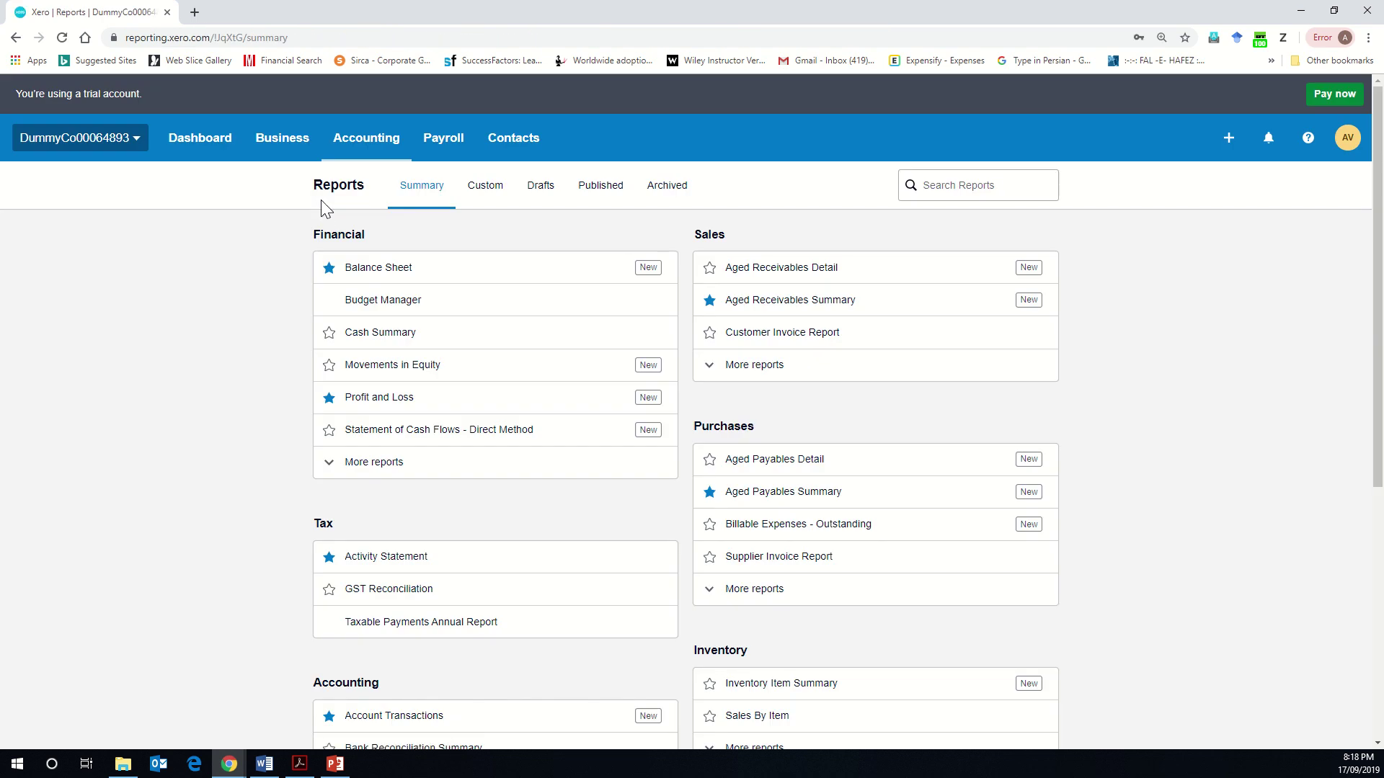
left_click(391, 470)
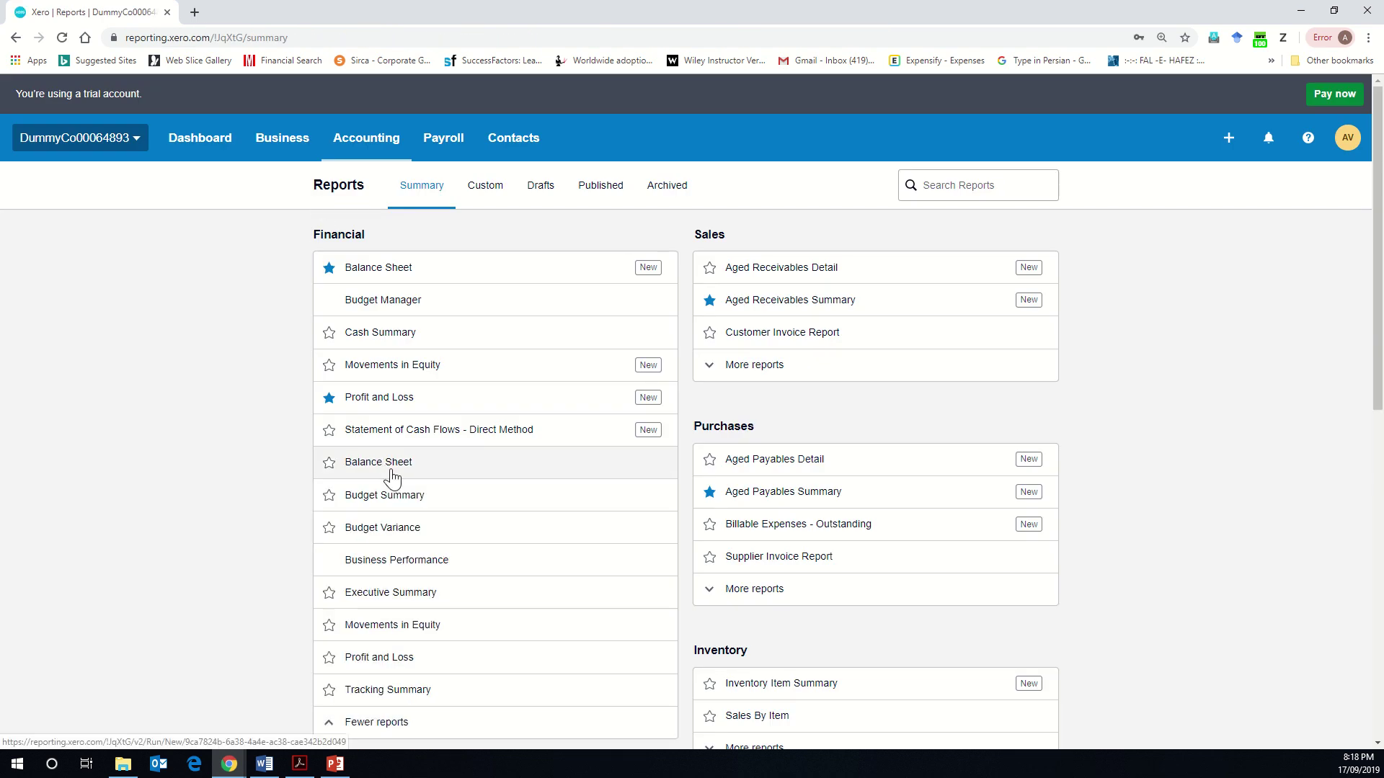
left_click(329, 399)
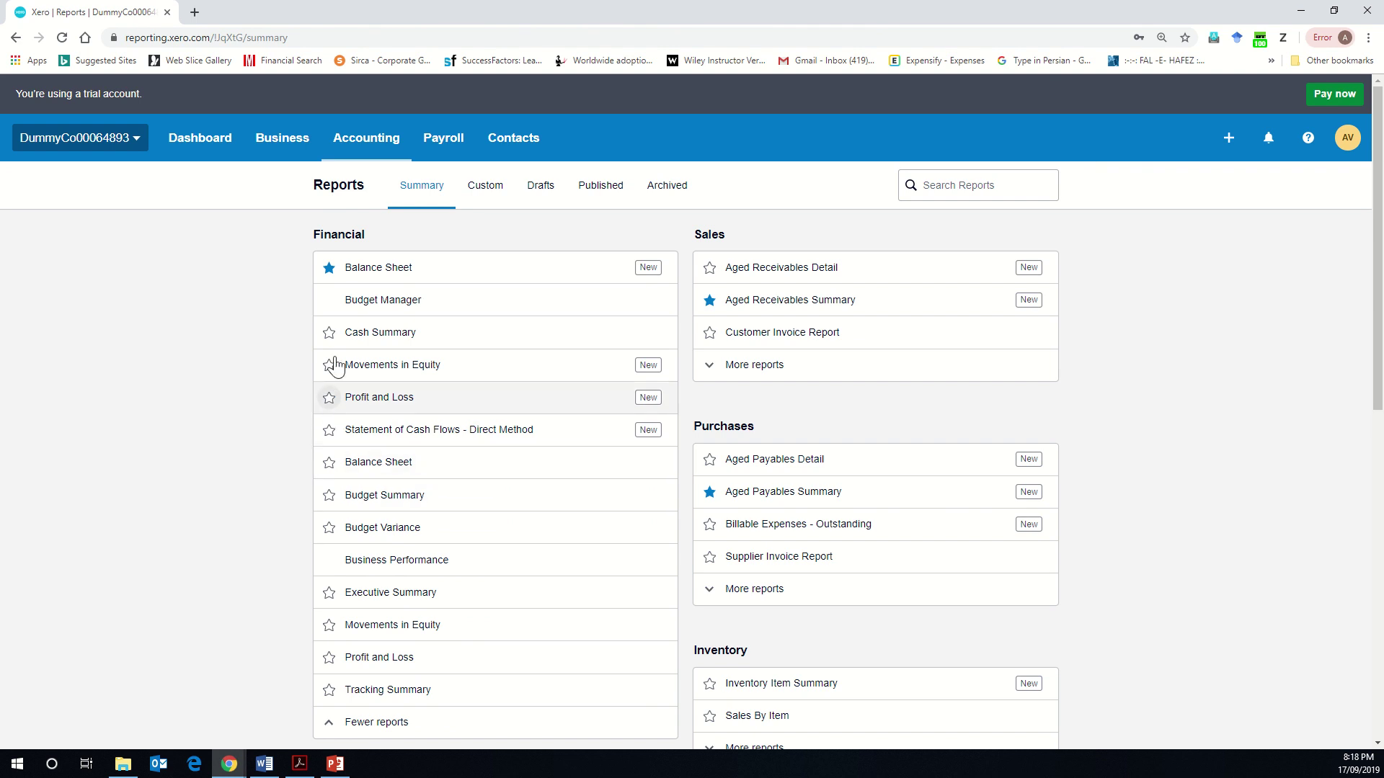
left_click(330, 269)
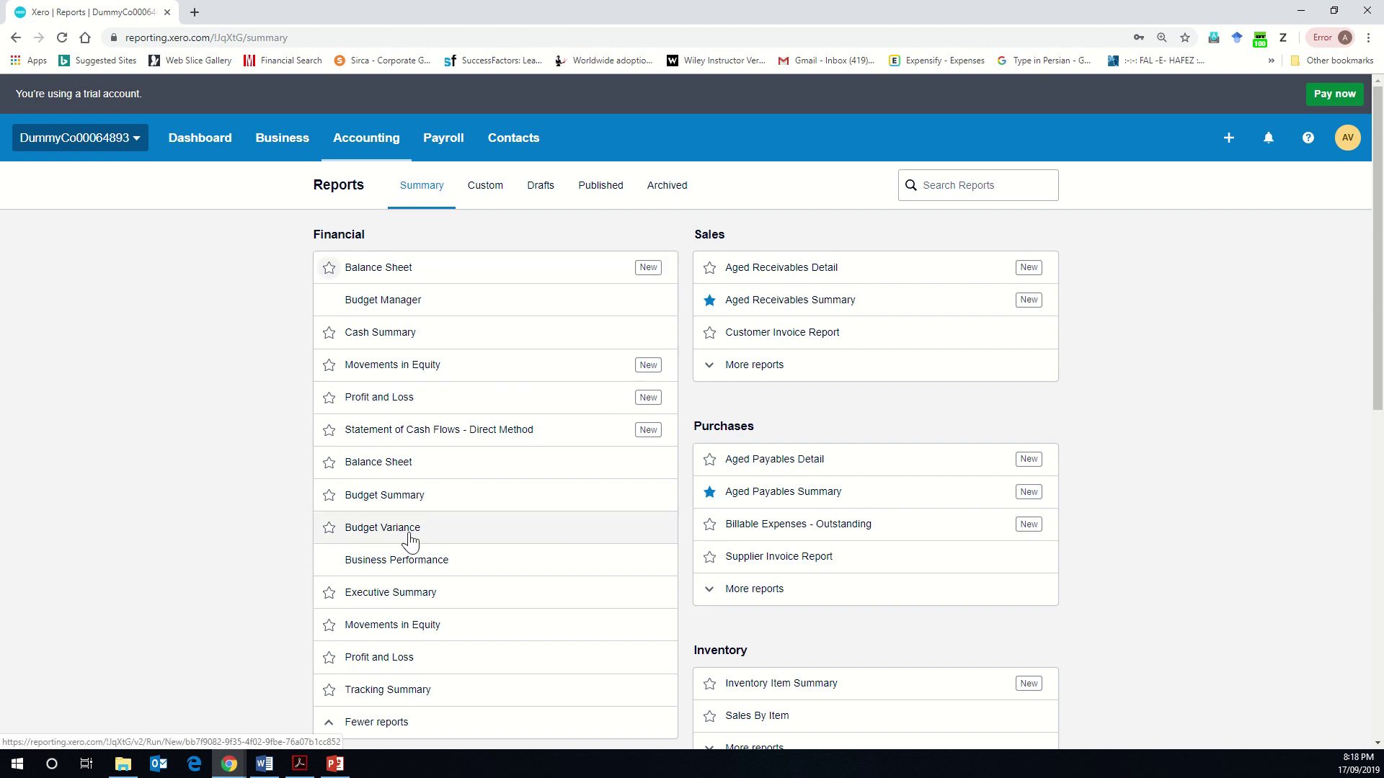
Mark the older Balance Sheet and Profit and Loss reports, those without the New label, as favourites
scroll(395, 533, "down", 1)
scroll(394, 532, "down", 2)
scroll(395, 537, "up", 1)
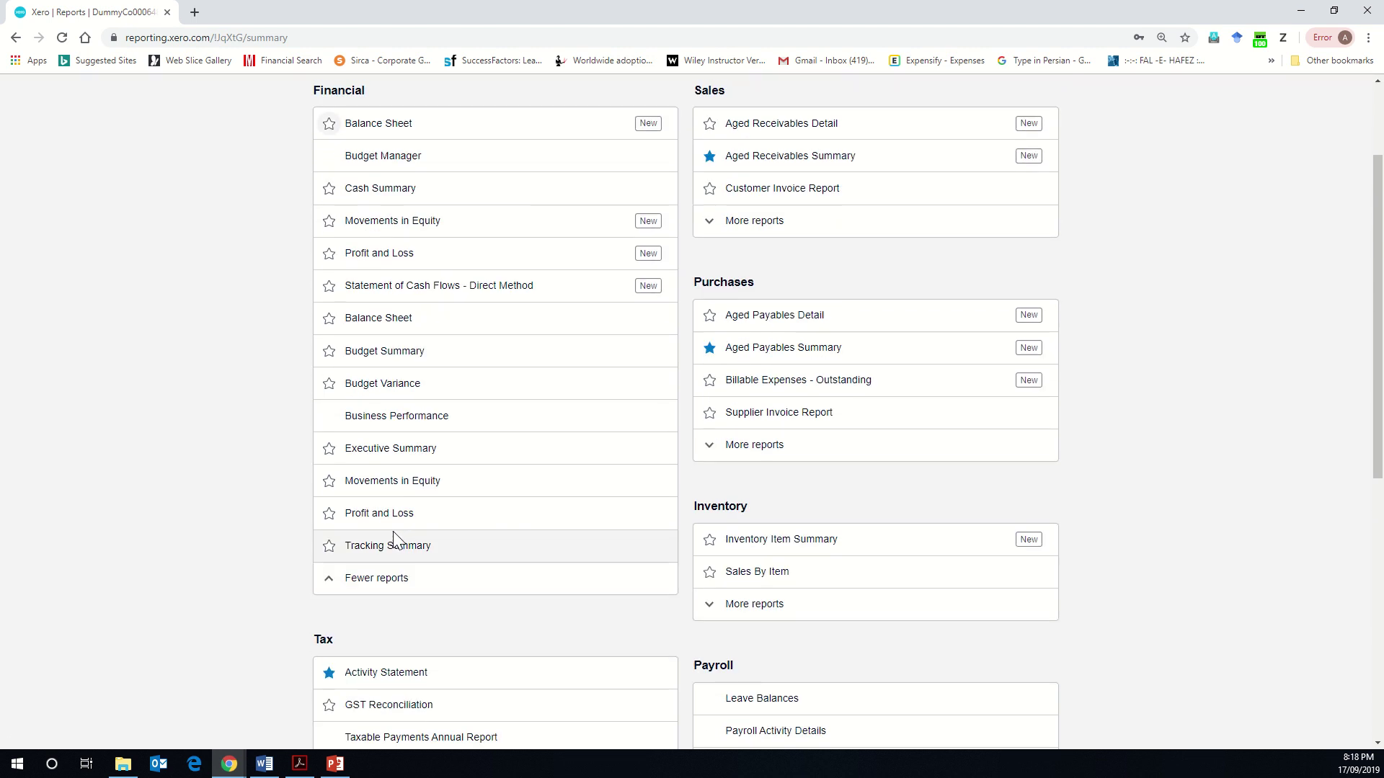
left_click(330, 319)
left_click(328, 513)
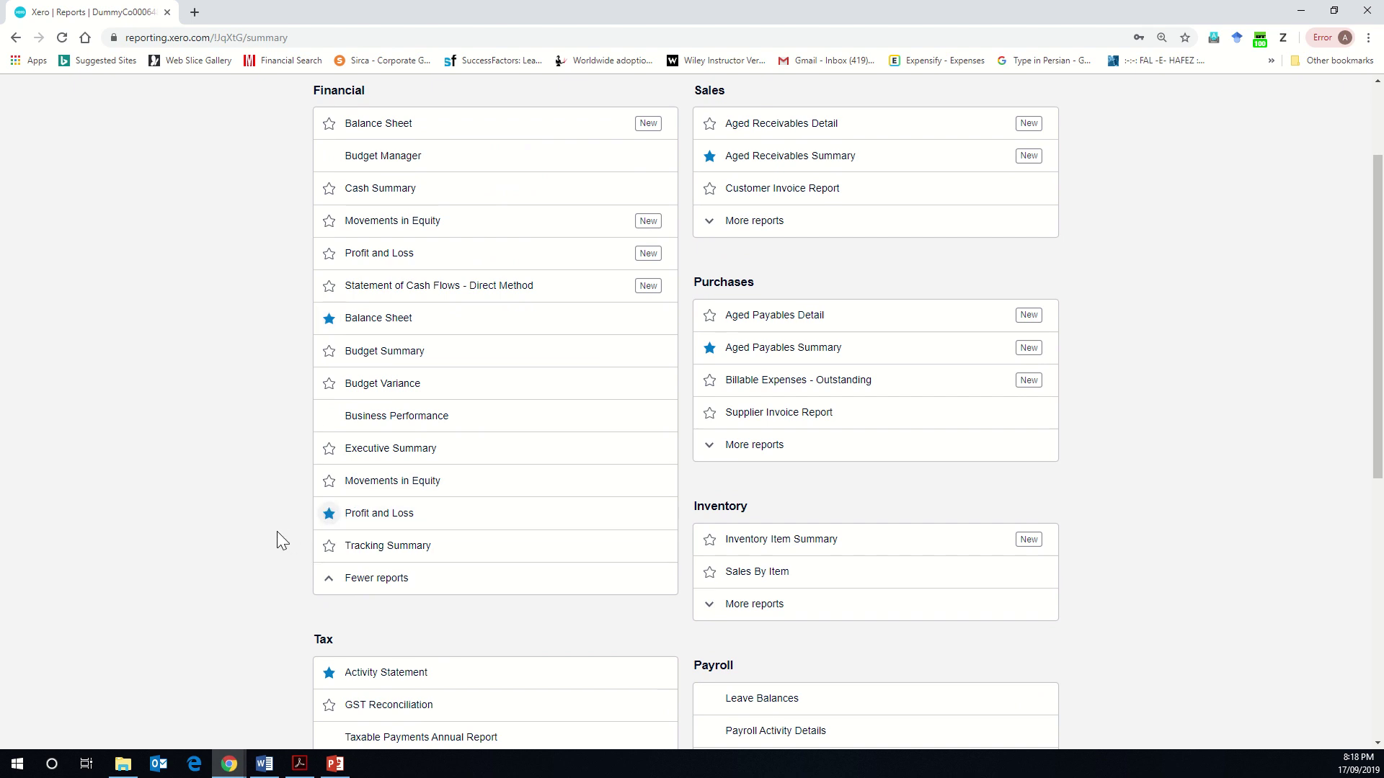
Expand the Accounting reports and mark the older Trial Balance without the New label as a favourite
scroll(276, 530, "down", 5)
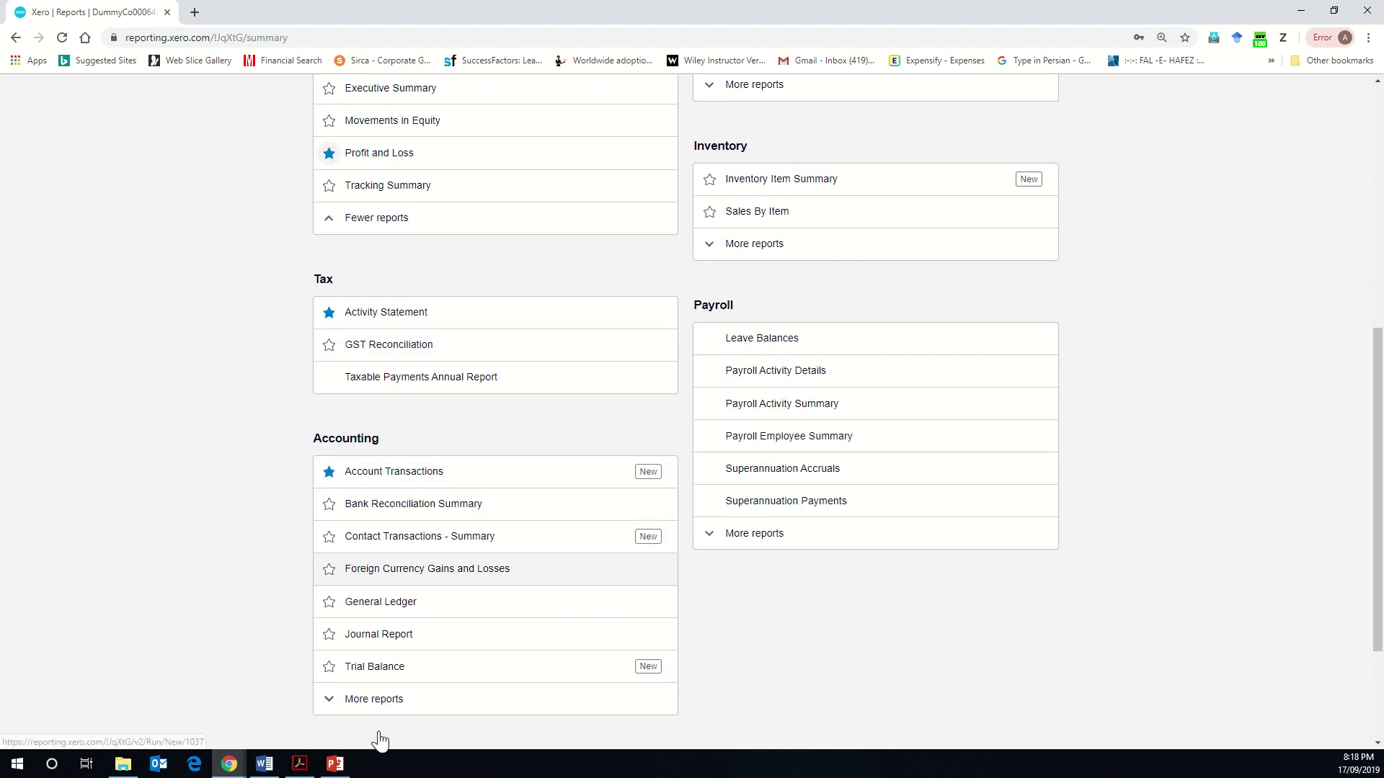
left_click(382, 701)
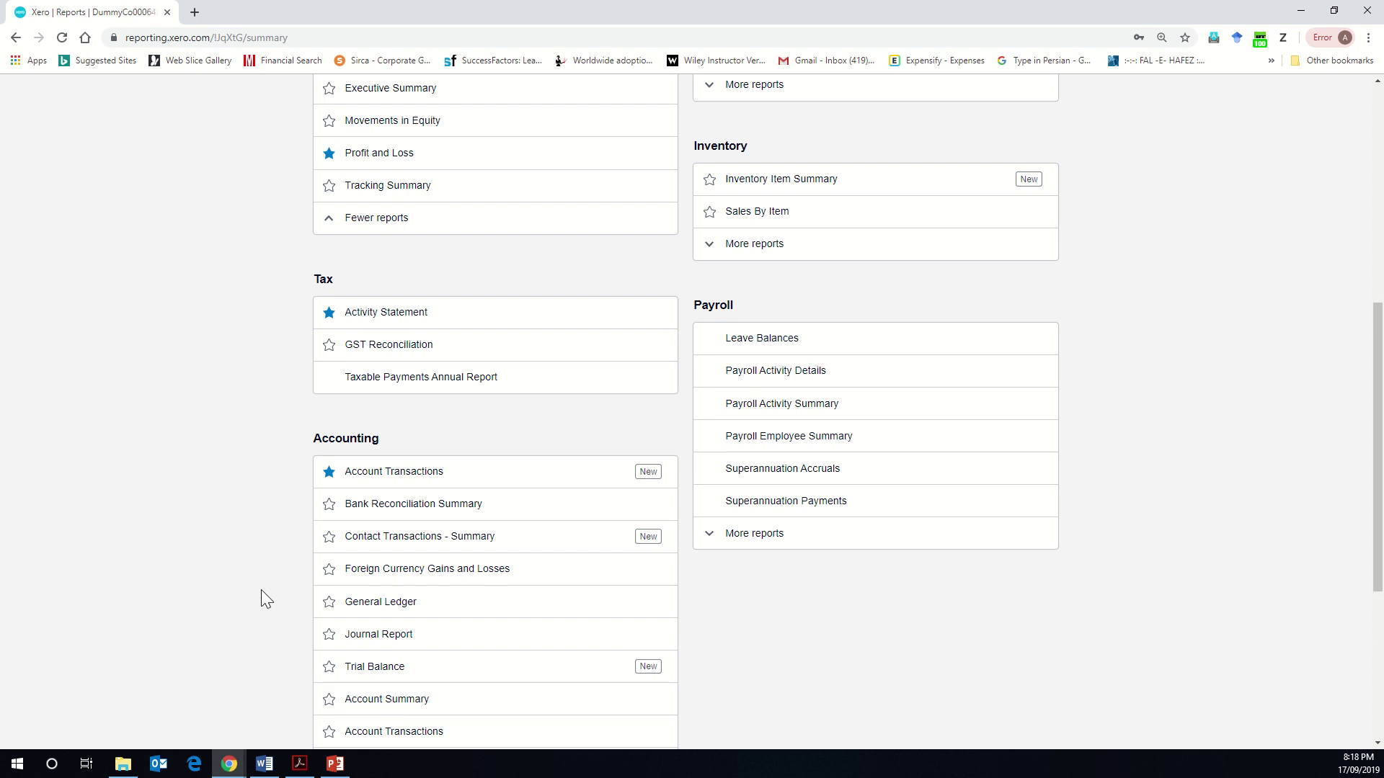
scroll(260, 599, "down", 3)
left_click(328, 612)
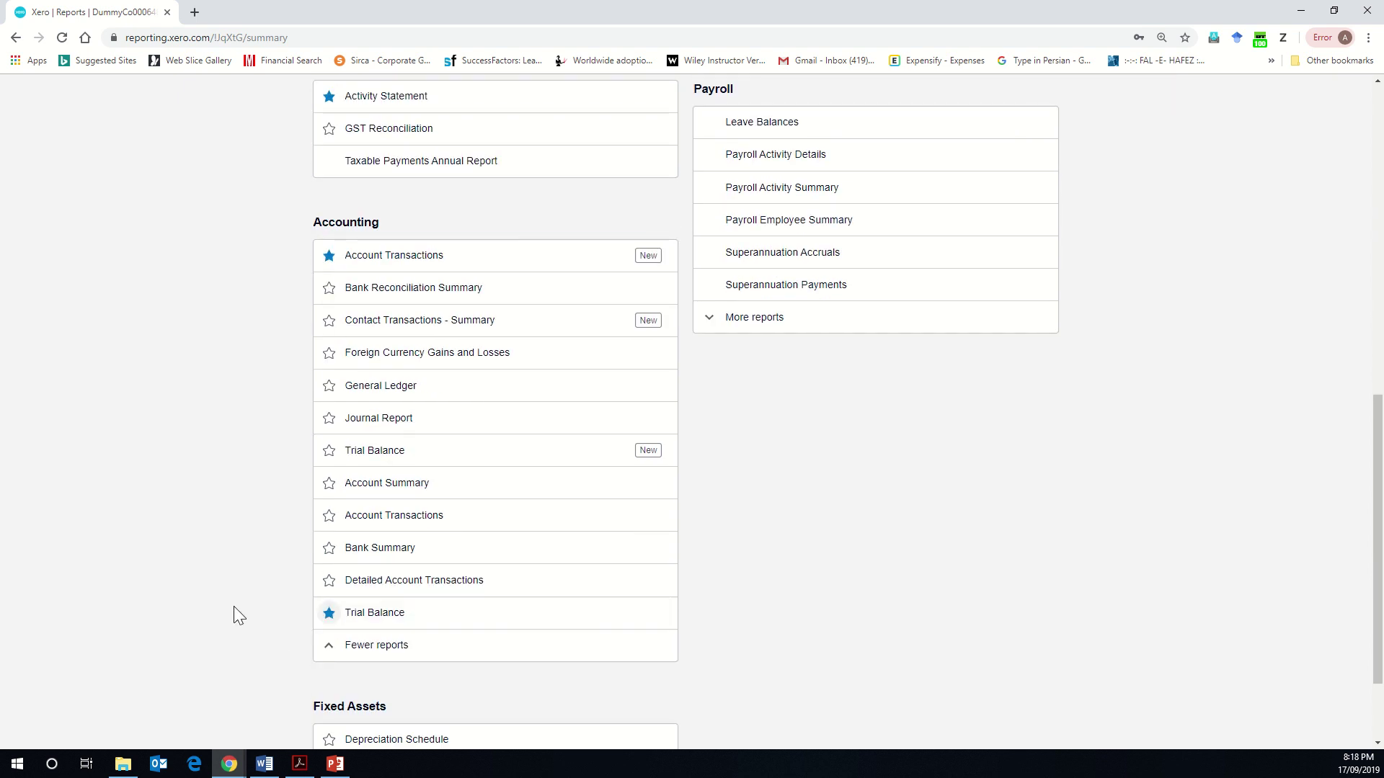
scroll(266, 547, "up", 6)
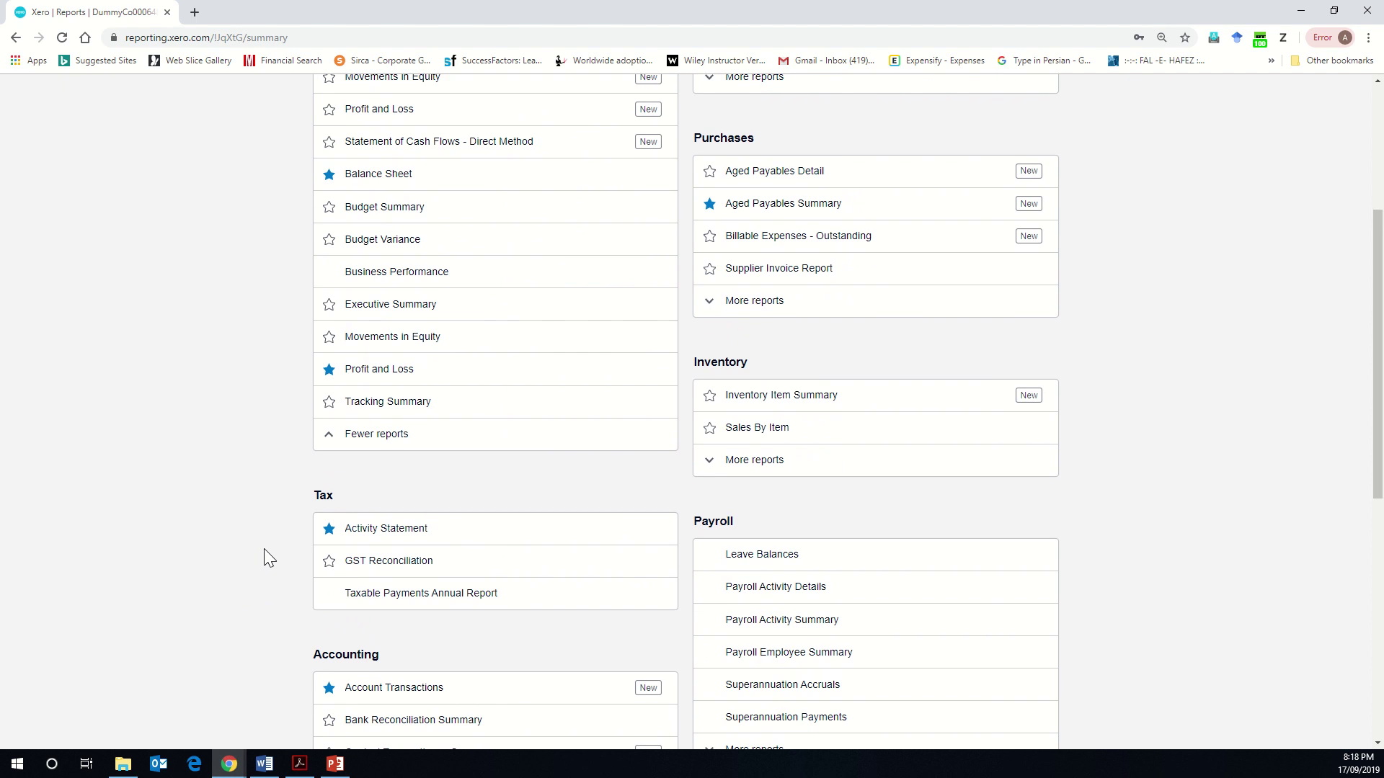
scroll(260, 552, "down", 6)
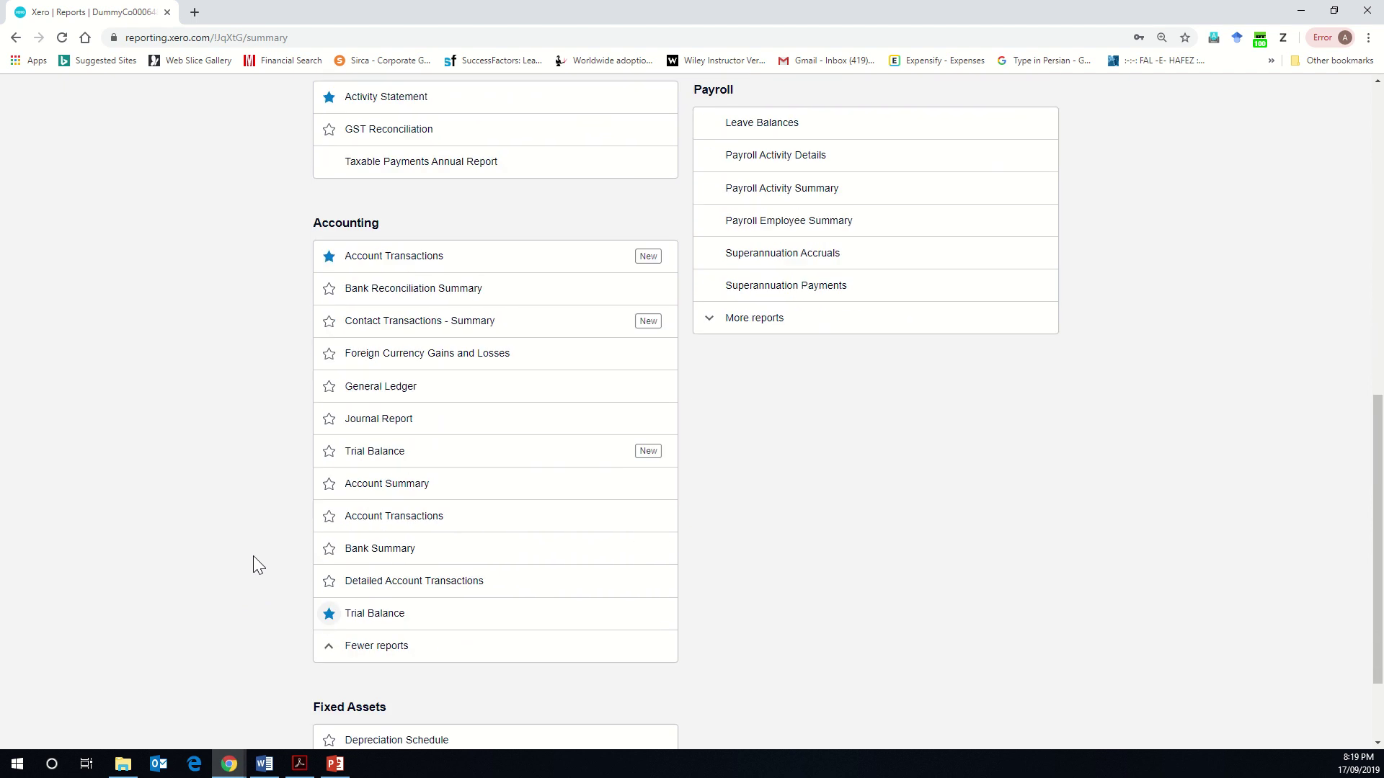
Run the favourite Trial Balance report as at 1 Sep 2019, sorted by Account Code, and check its year-to-date totals
left_click(397, 614)
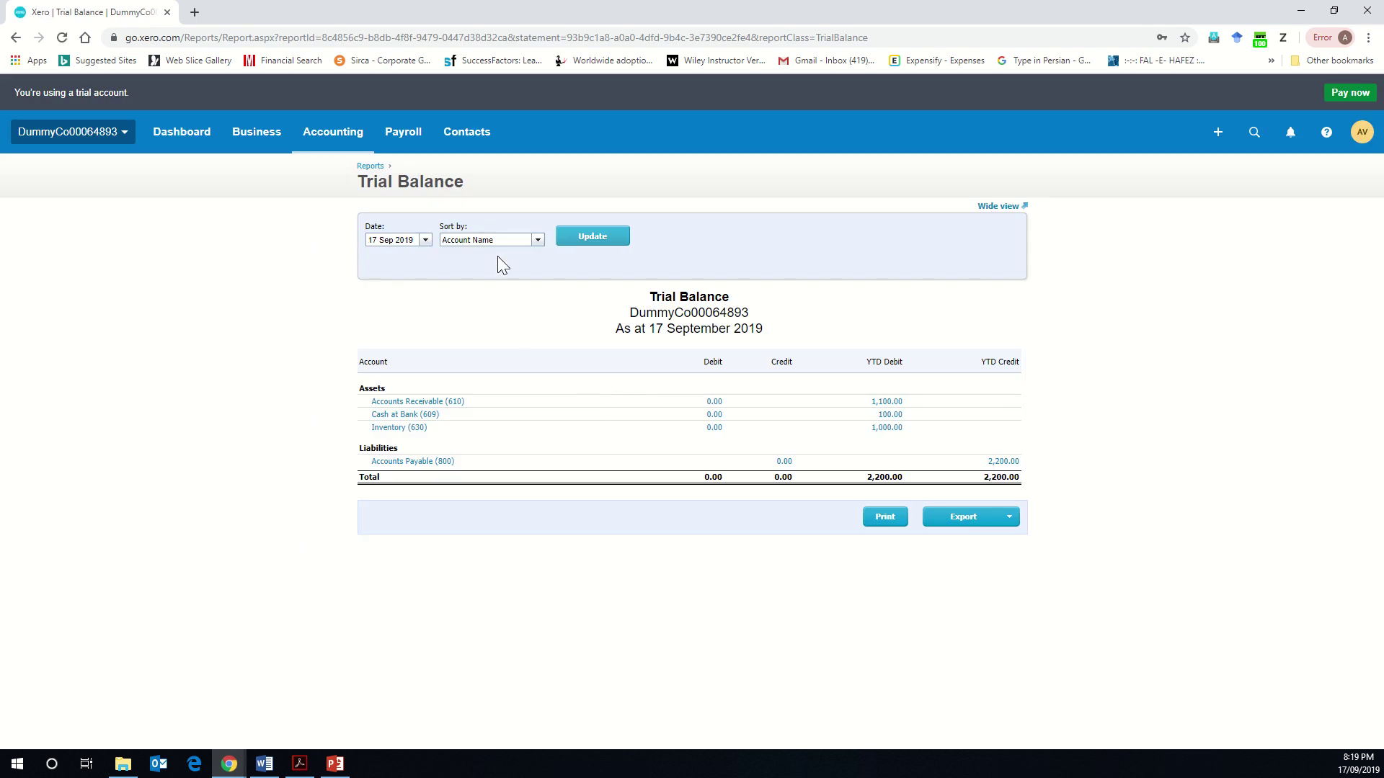
left_click(425, 240)
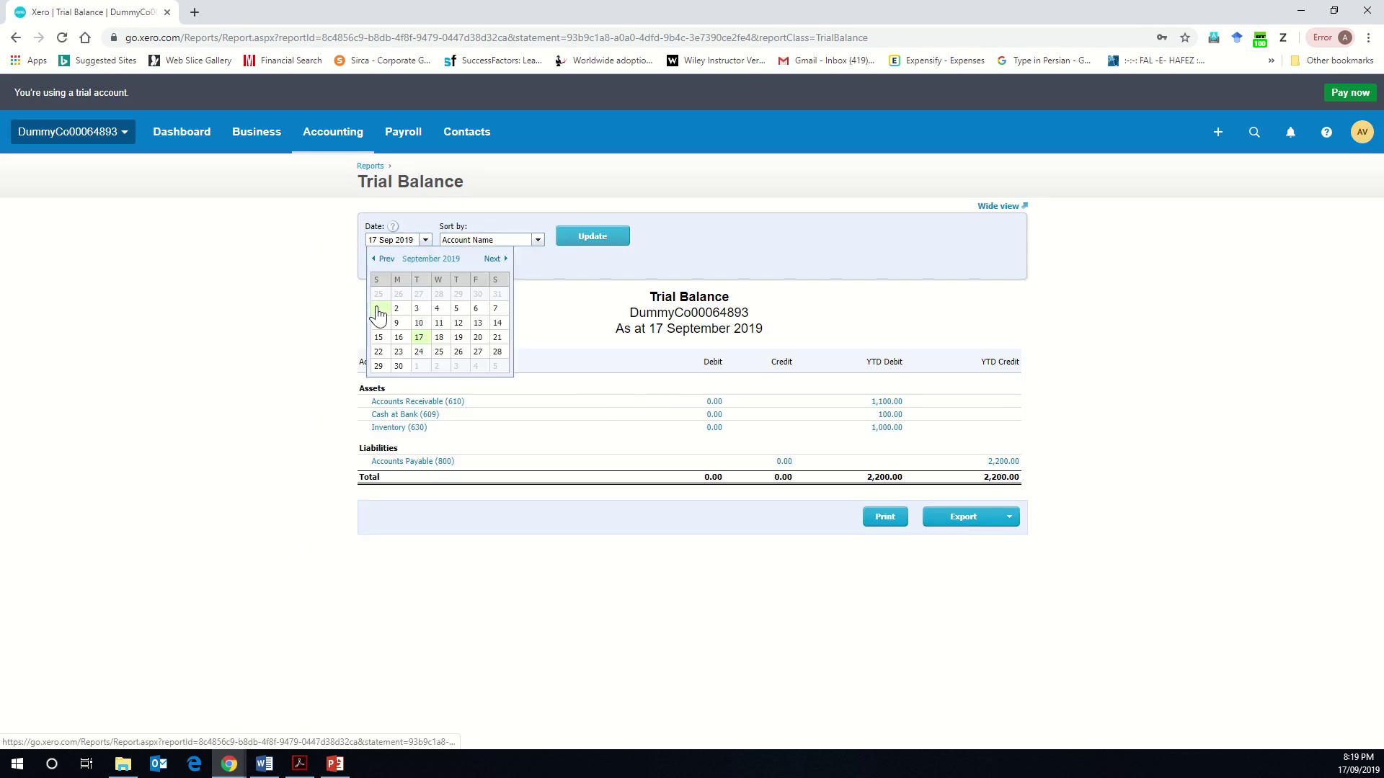
left_click(377, 306)
left_click(533, 242)
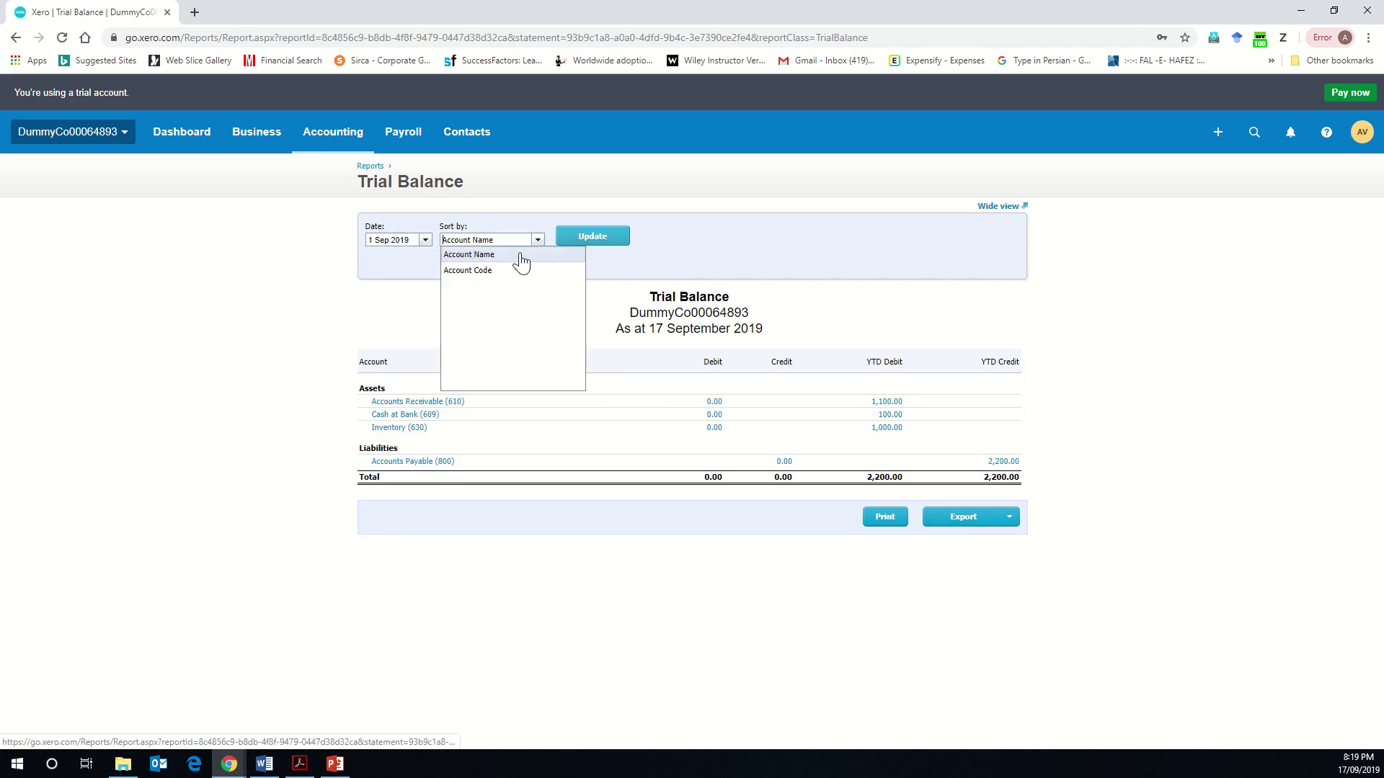
left_click(514, 272)
left_click(598, 243)
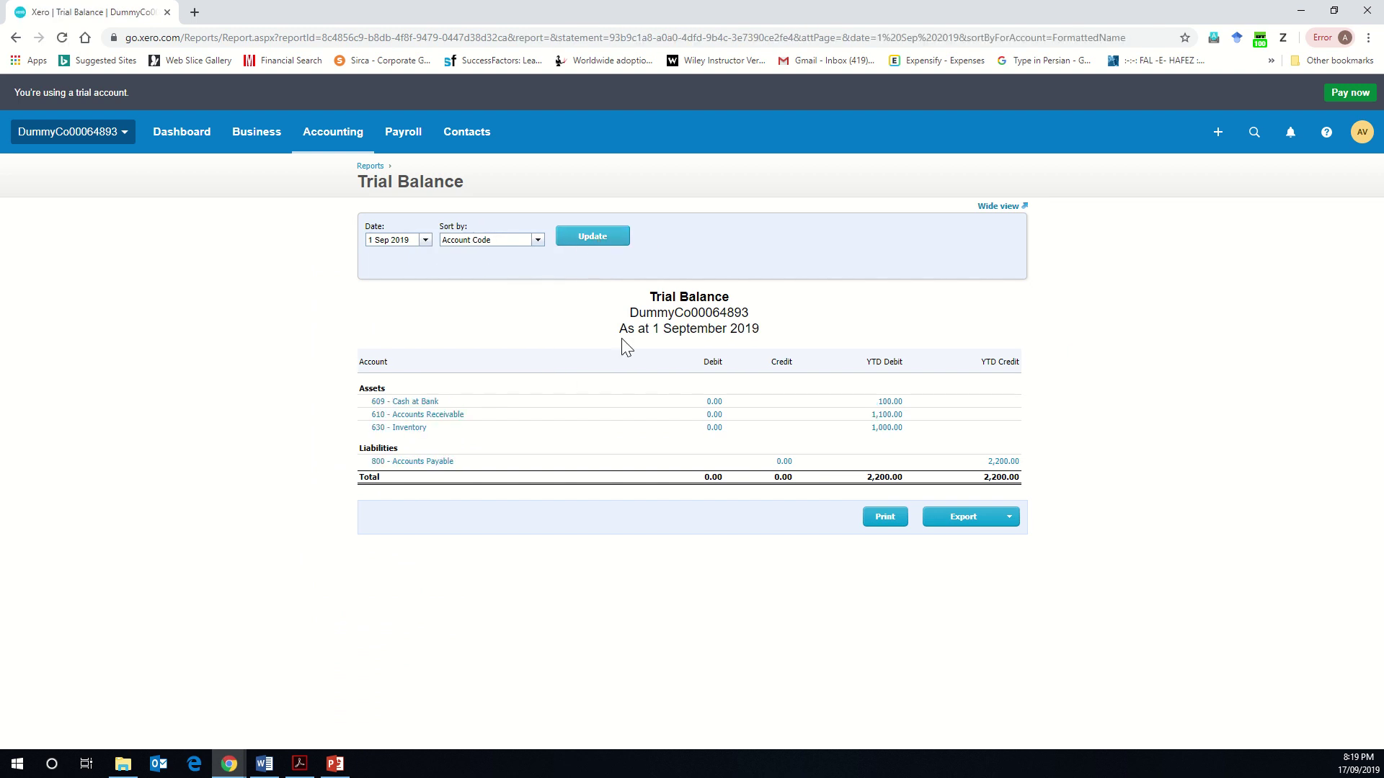
left_click_drag(871, 482, 935, 478)
left_click(1019, 463)
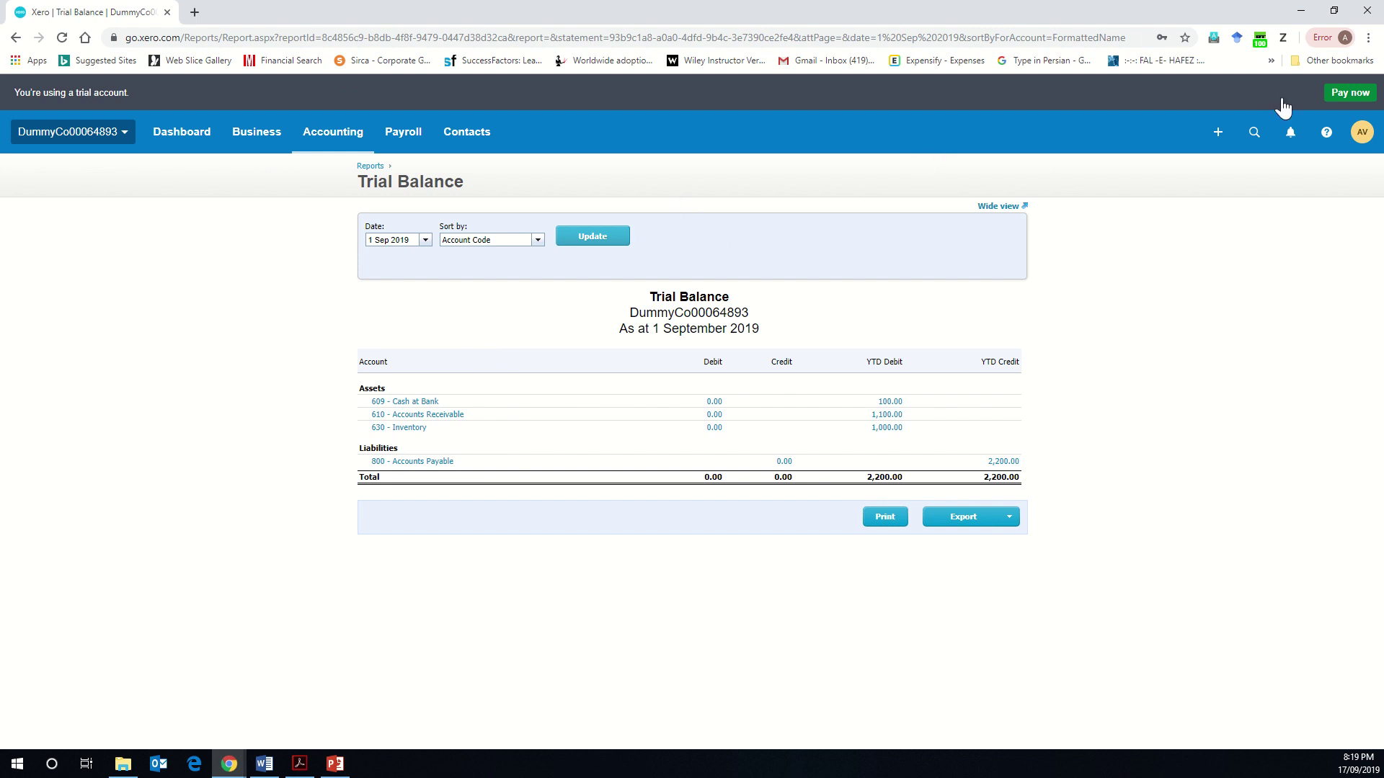
Look through the types of new transactions available and open the Spend money form
left_click(1217, 133)
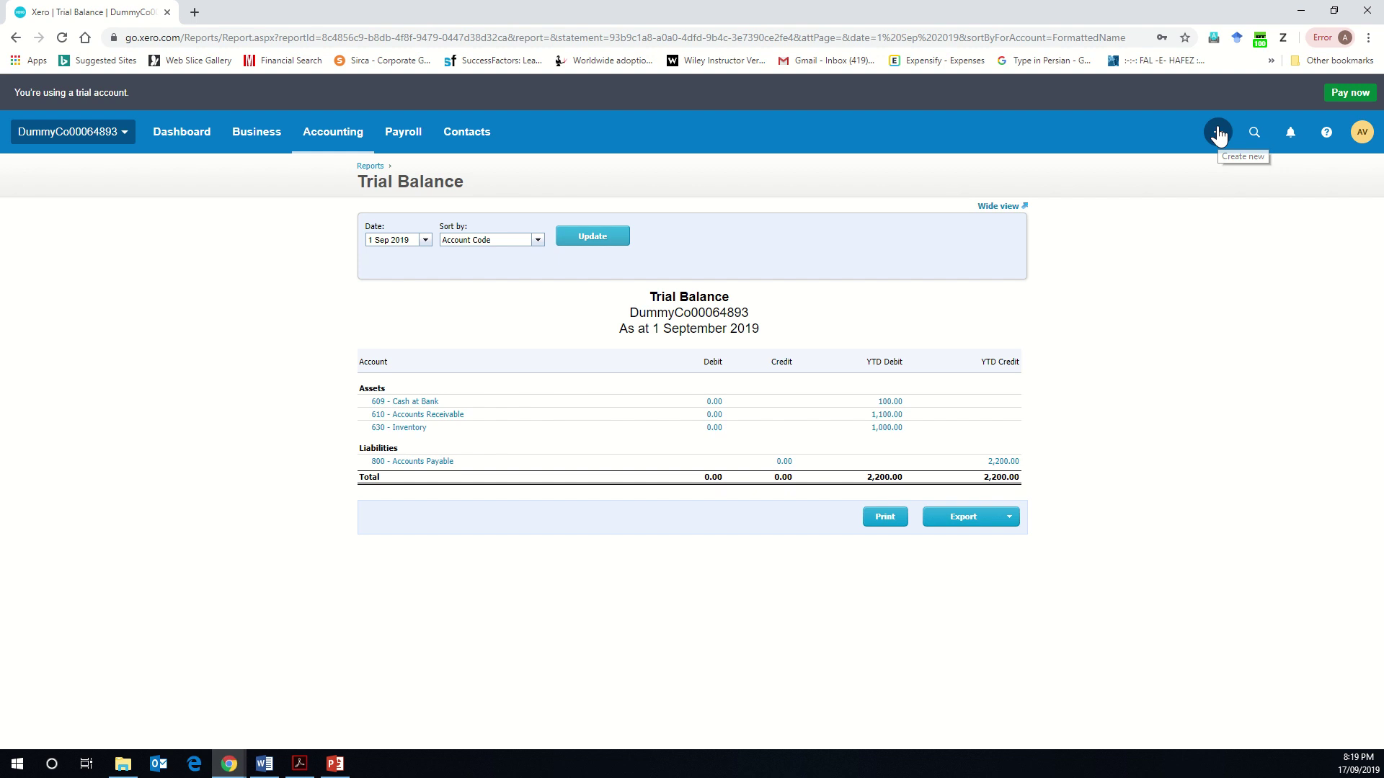
left_click(1084, 133)
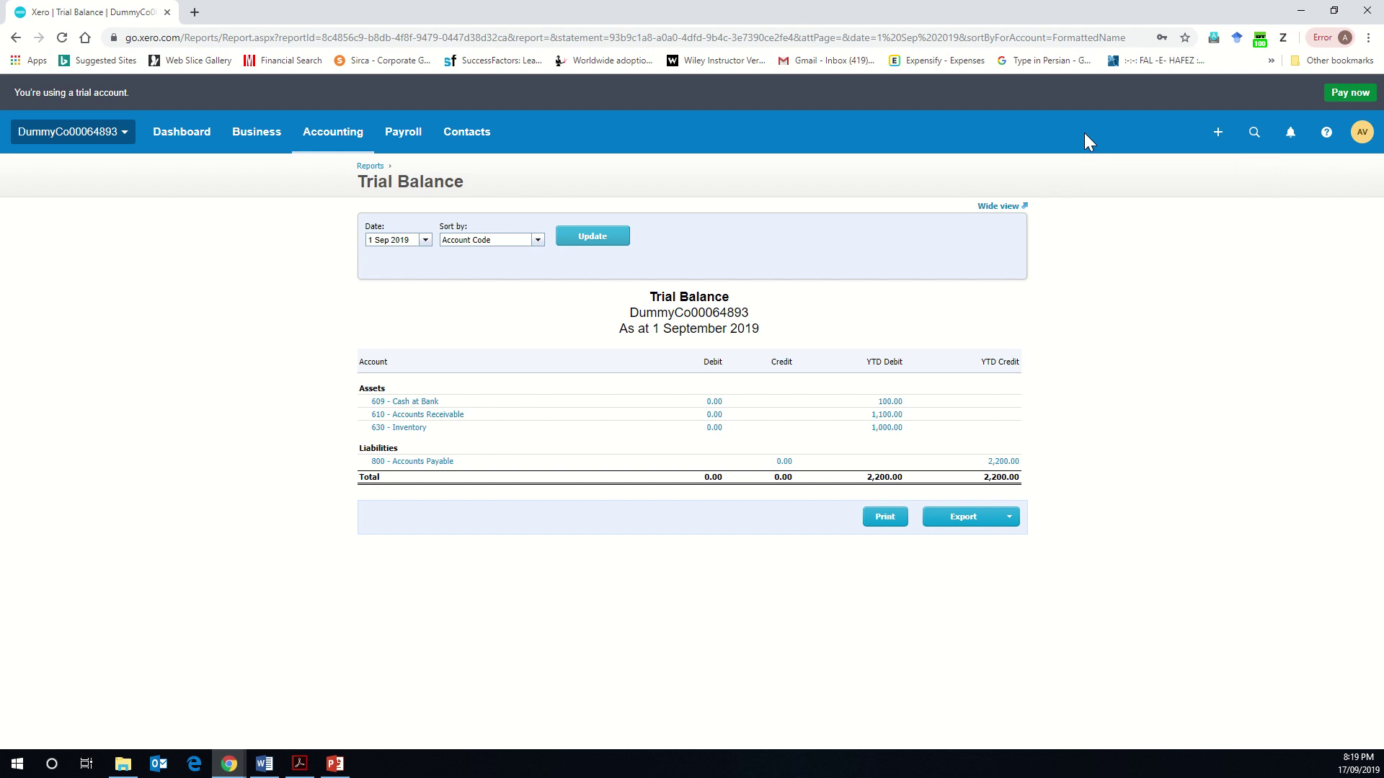
left_click(1215, 137)
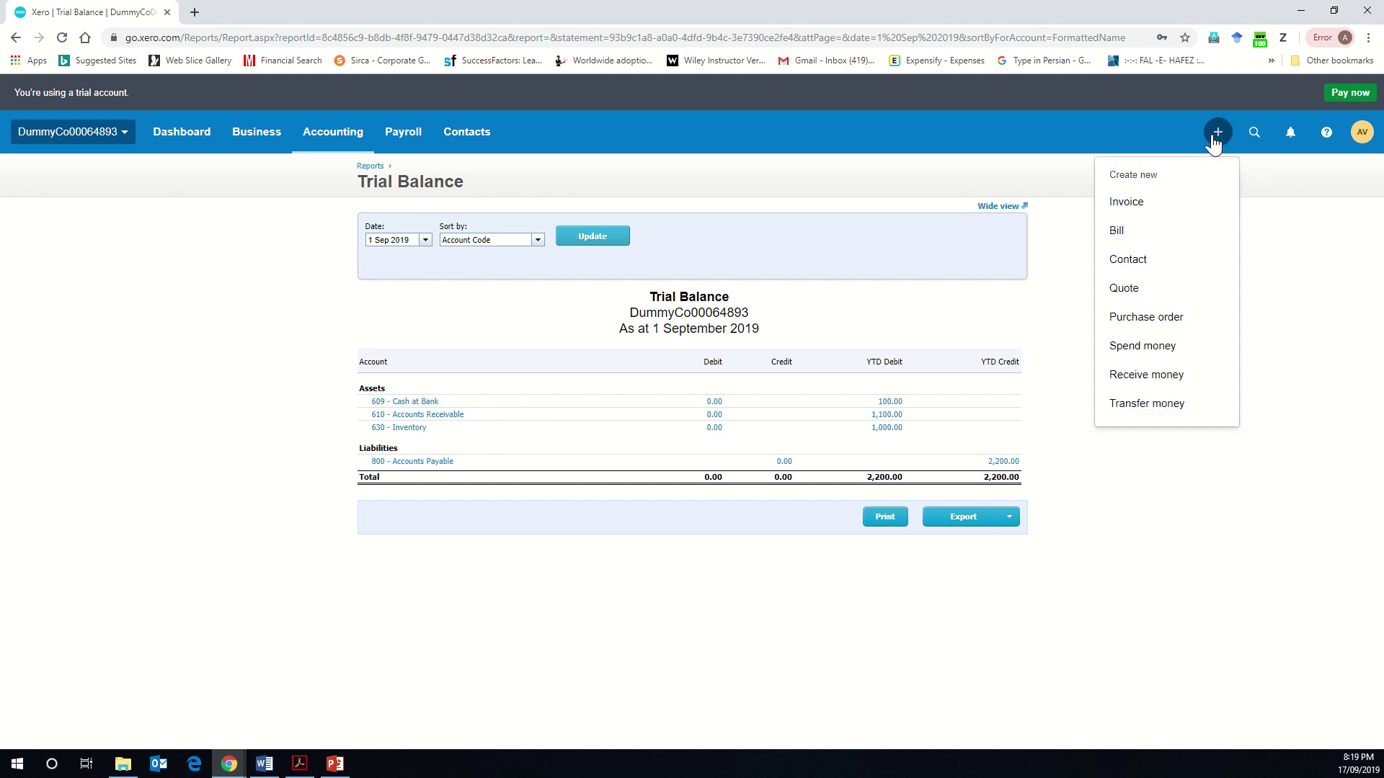
left_click(1145, 350)
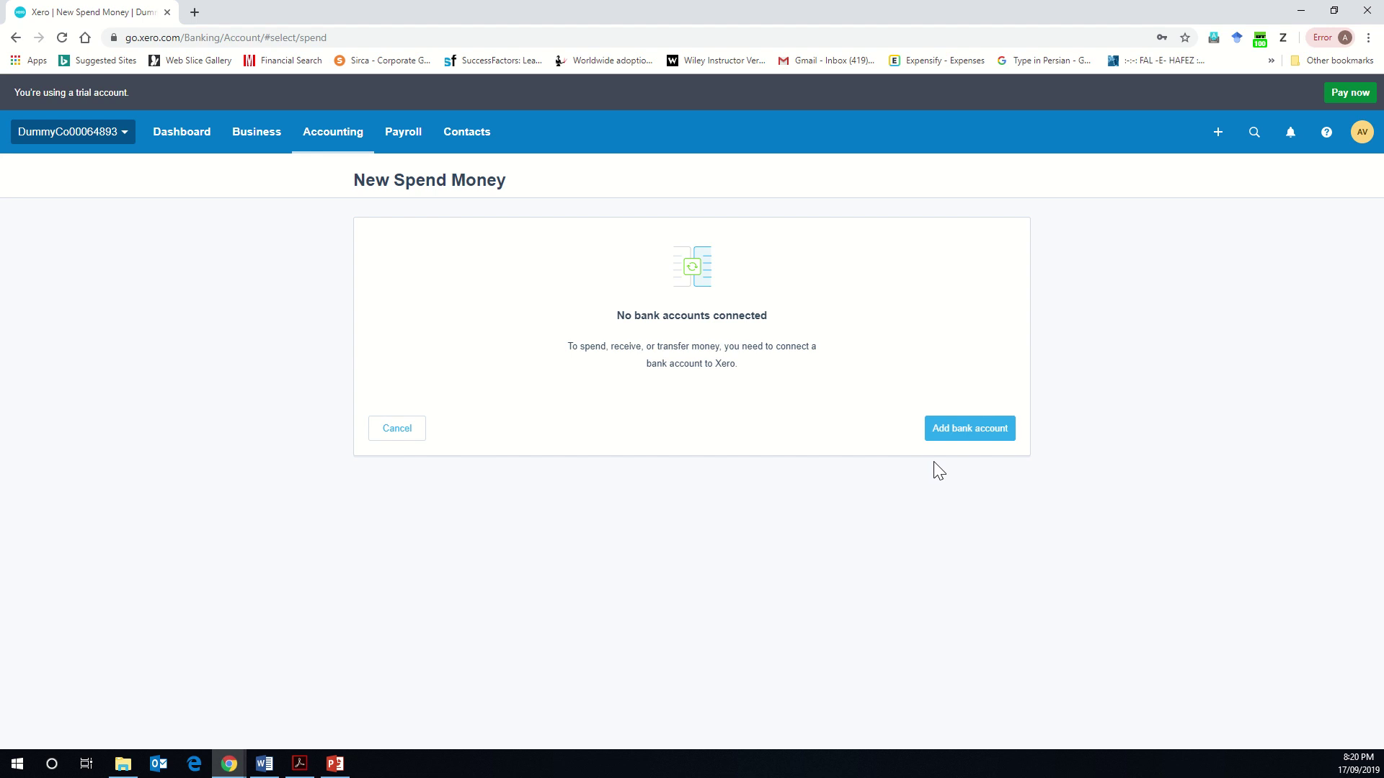
Mark the Journal Report as a favourite, and open a new manual journal from that report
left_click(330, 147)
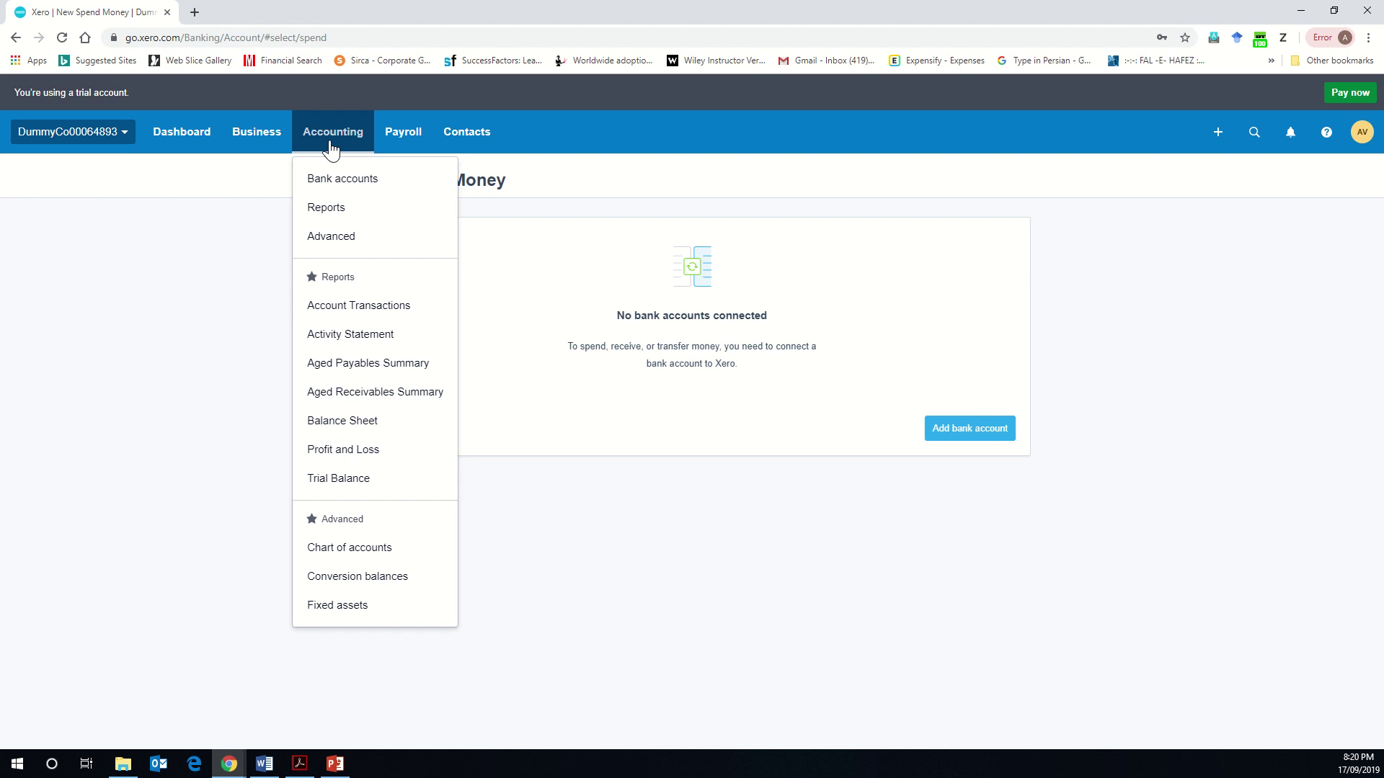
left_click(322, 209)
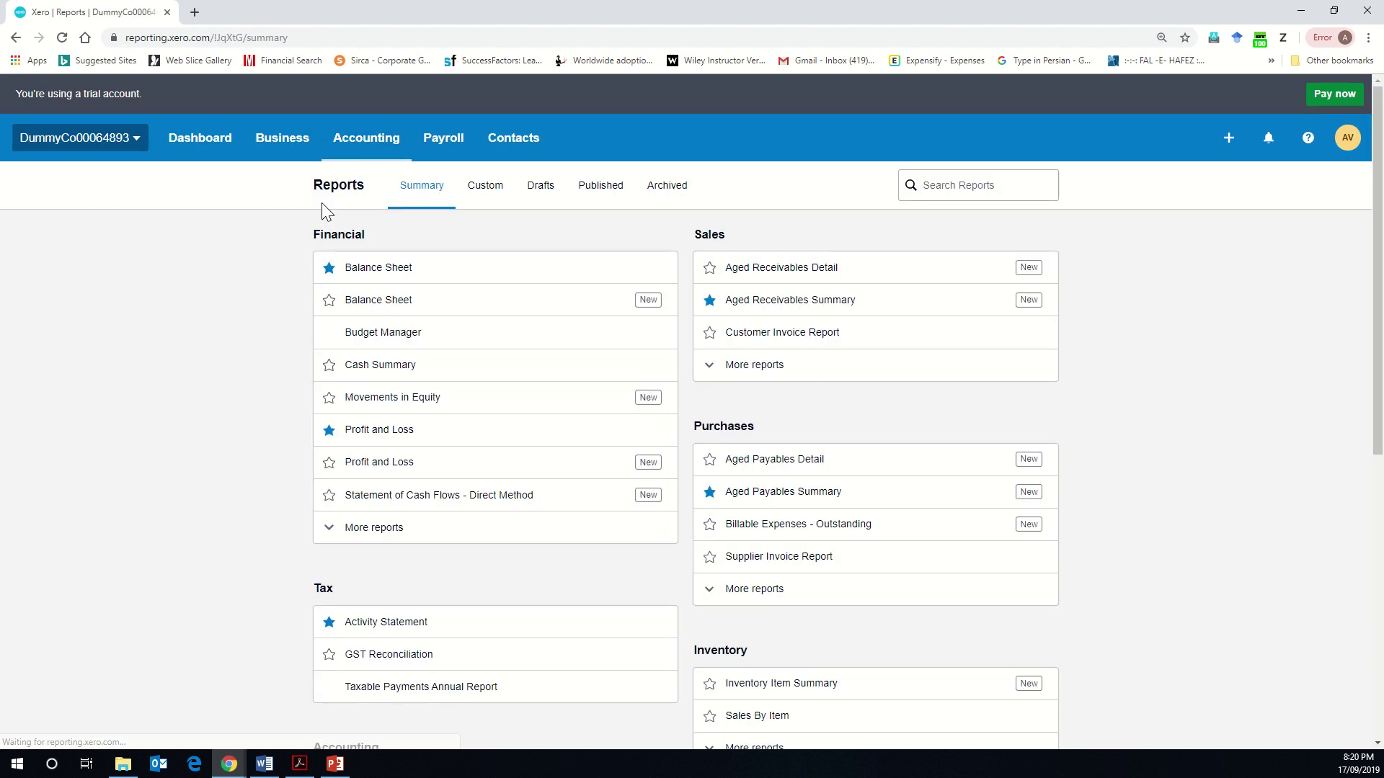
scroll(316, 215, "down", 4)
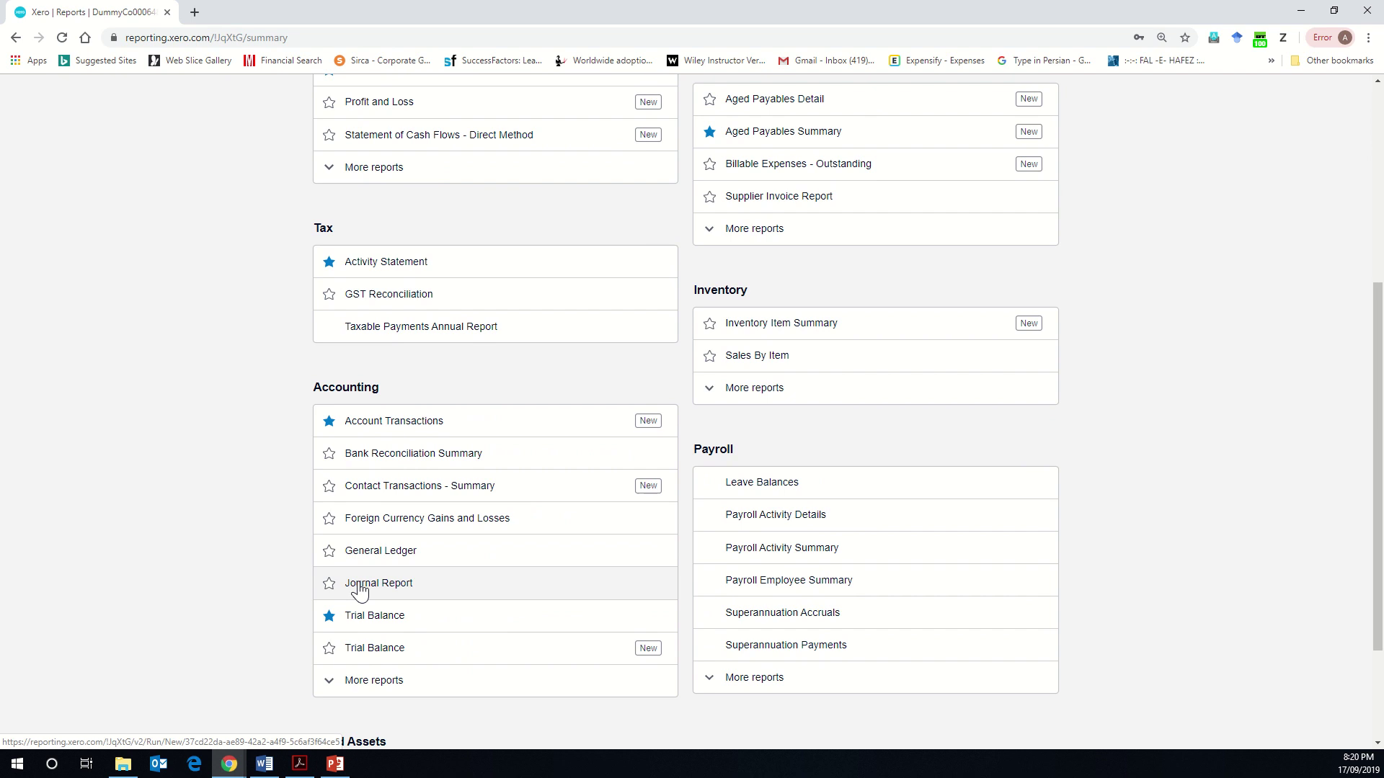
left_click(329, 583)
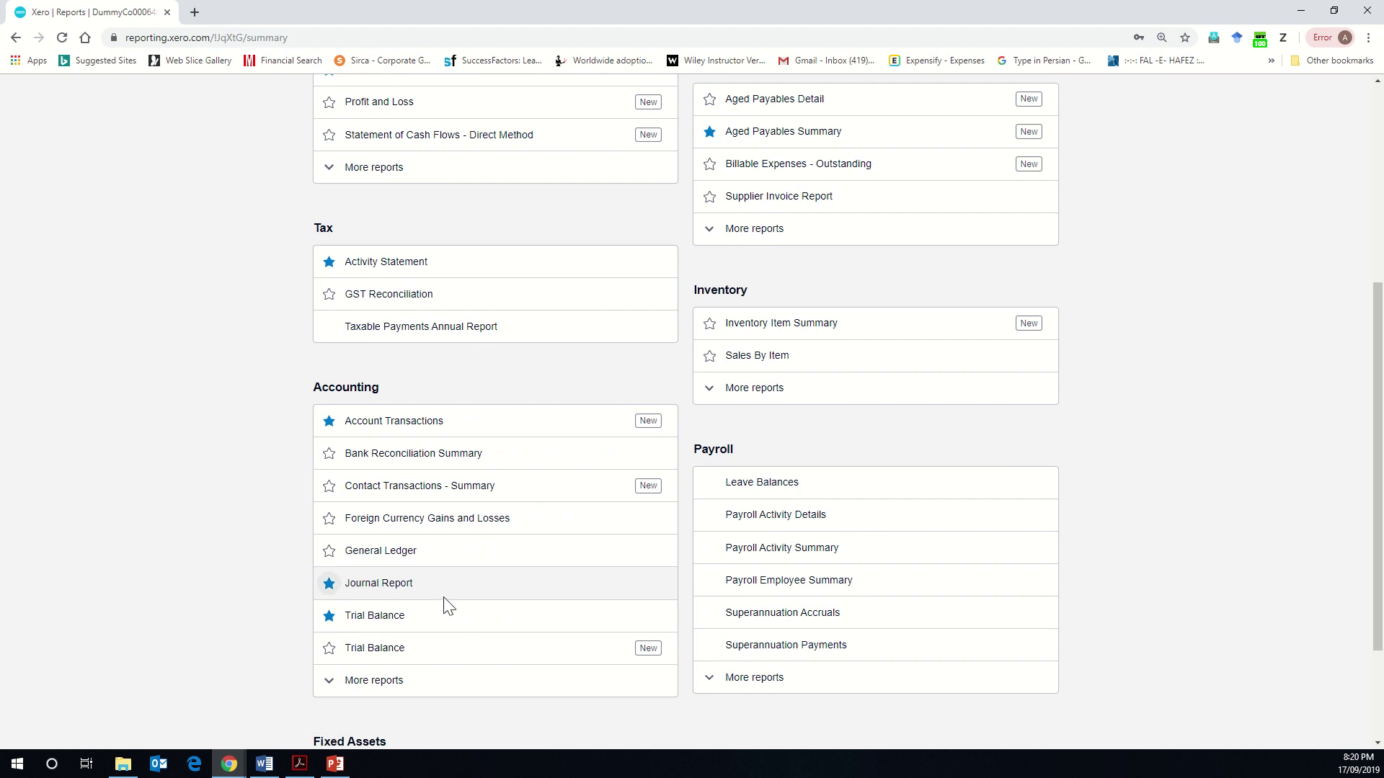
left_click(398, 585)
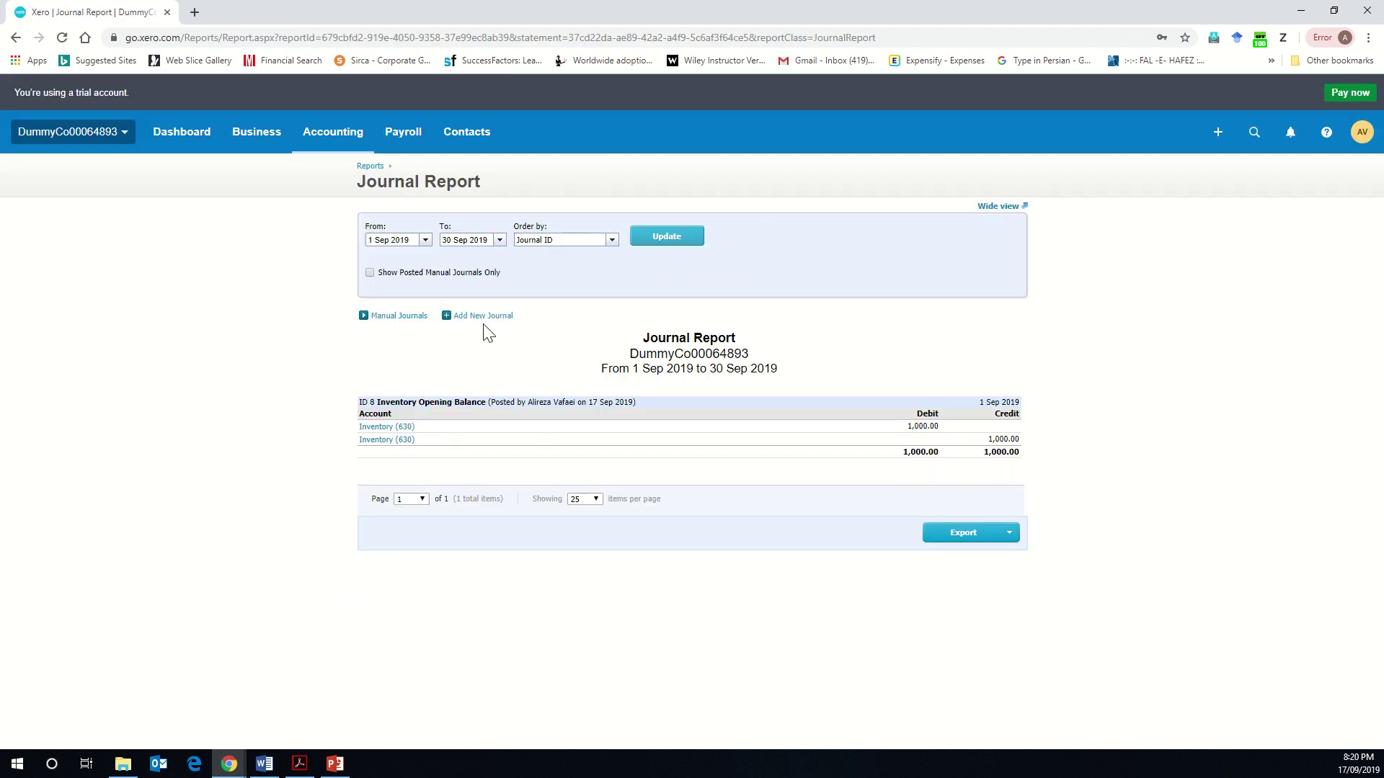
left_click(479, 317)
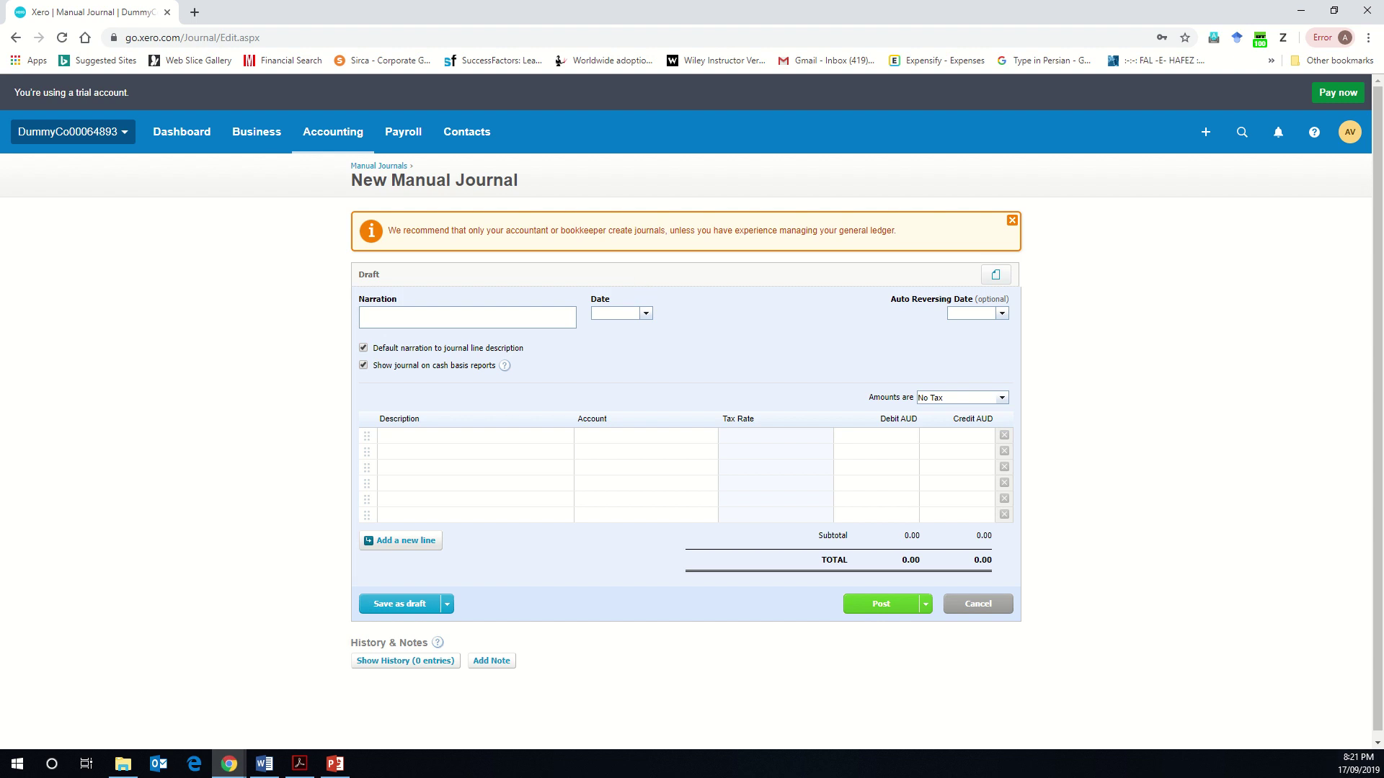
Switch to the assignment PDF in Acrobat and read through the inventory on hand, Further Information, Items and Week 1 transaction tables
key("alt+Tab")
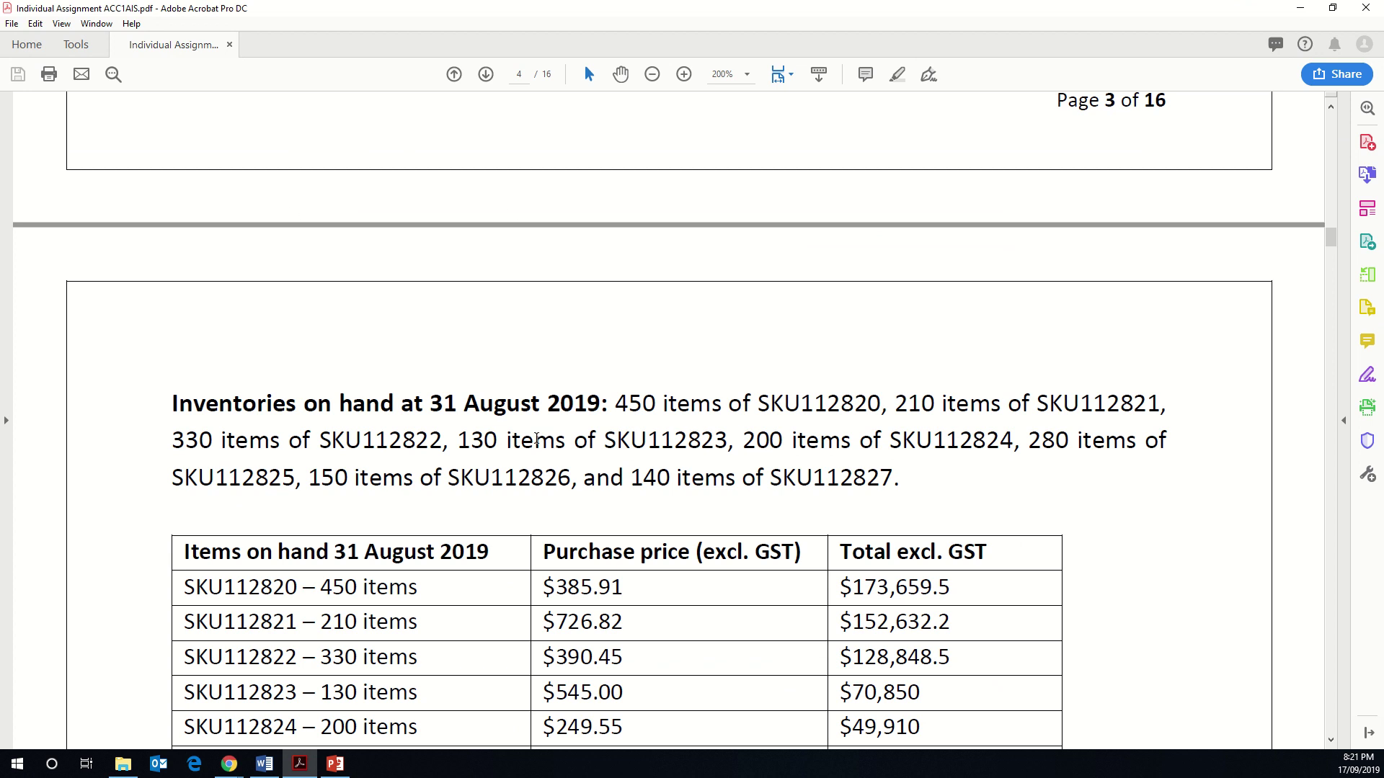
scroll(552, 414, "down", 2)
scroll(549, 418, "down", 10)
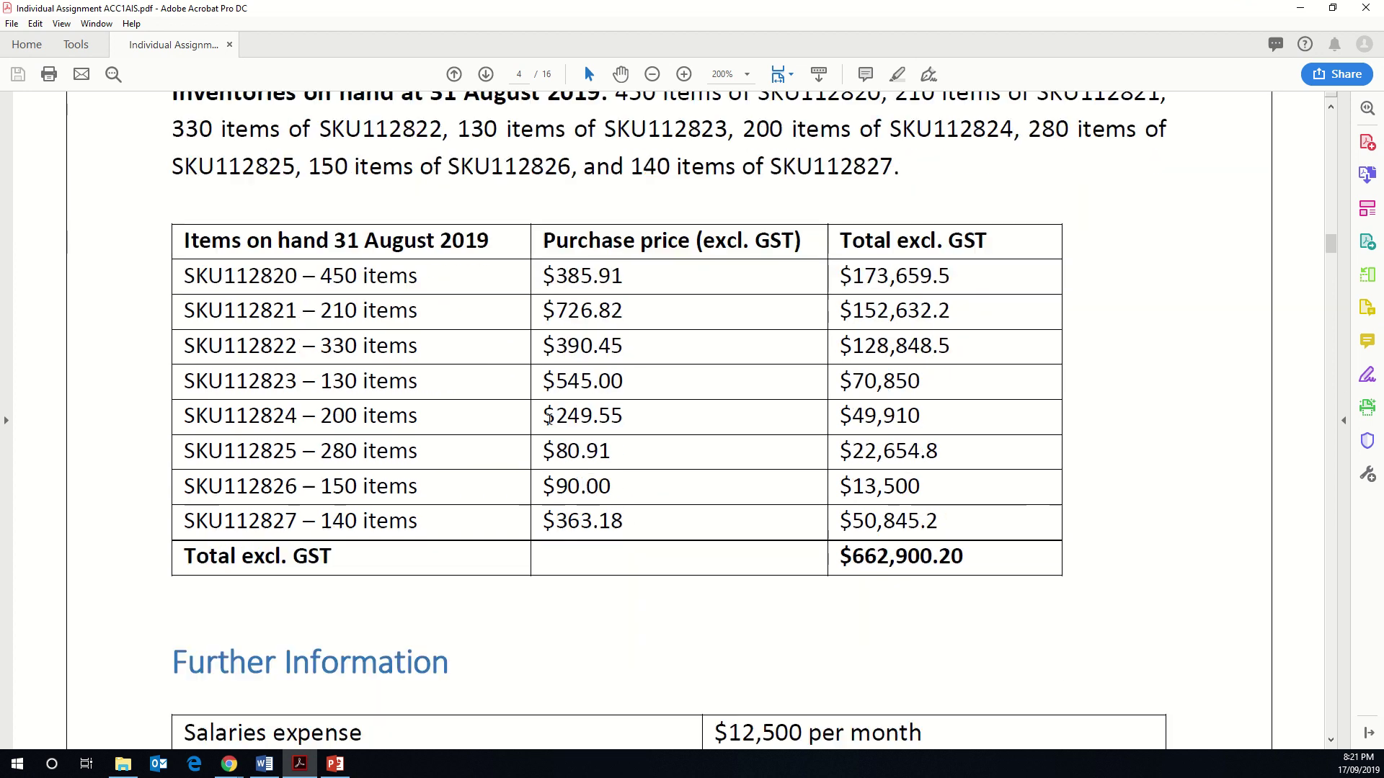
scroll(539, 432, "down", 18)
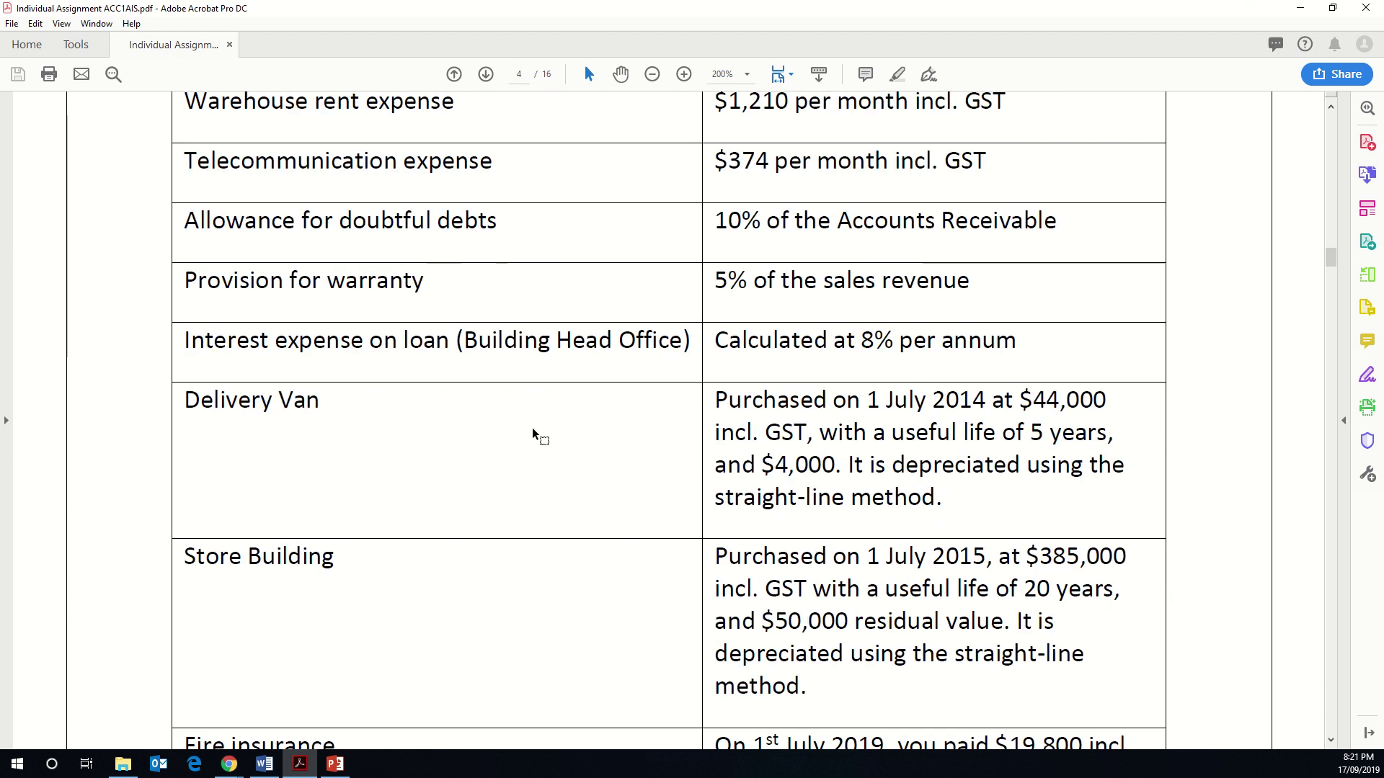
scroll(523, 432, "down", 8)
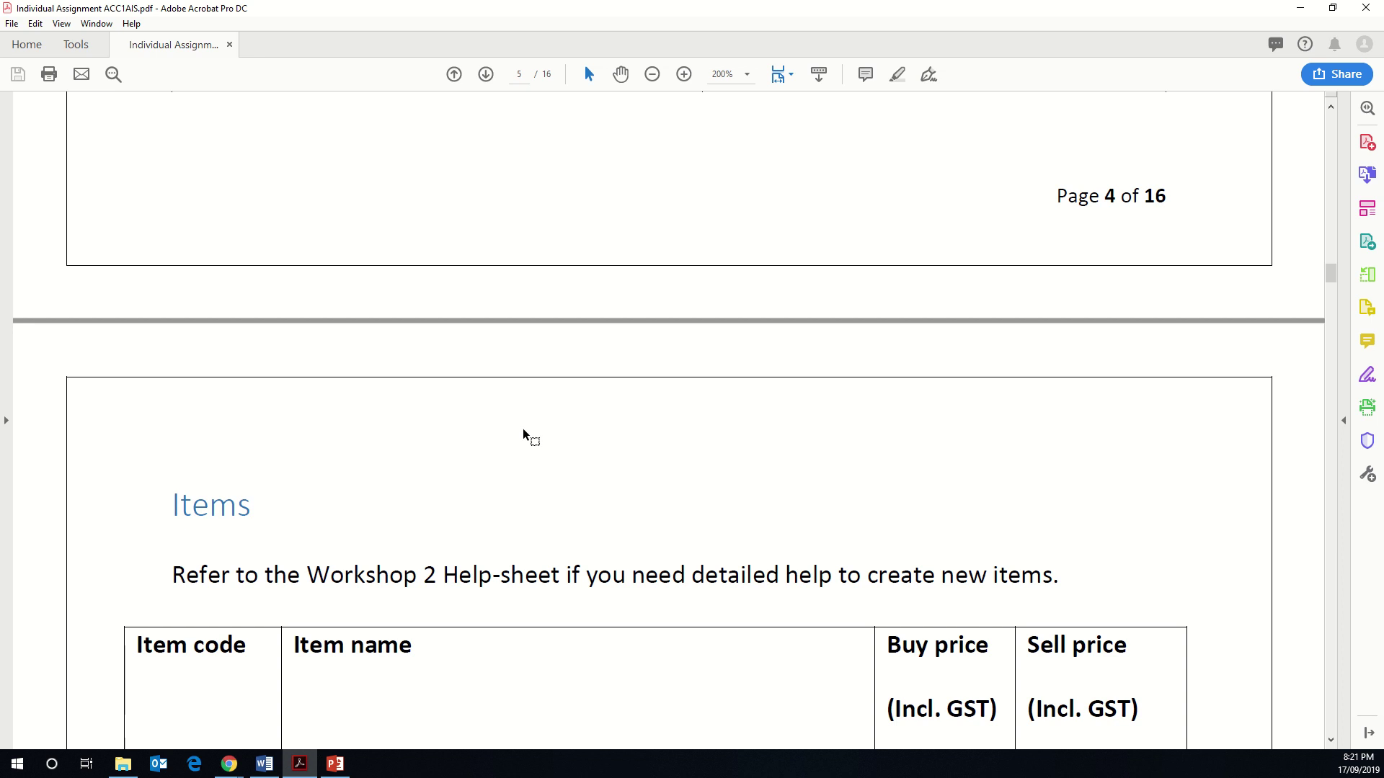
scroll(524, 436, "down", 11)
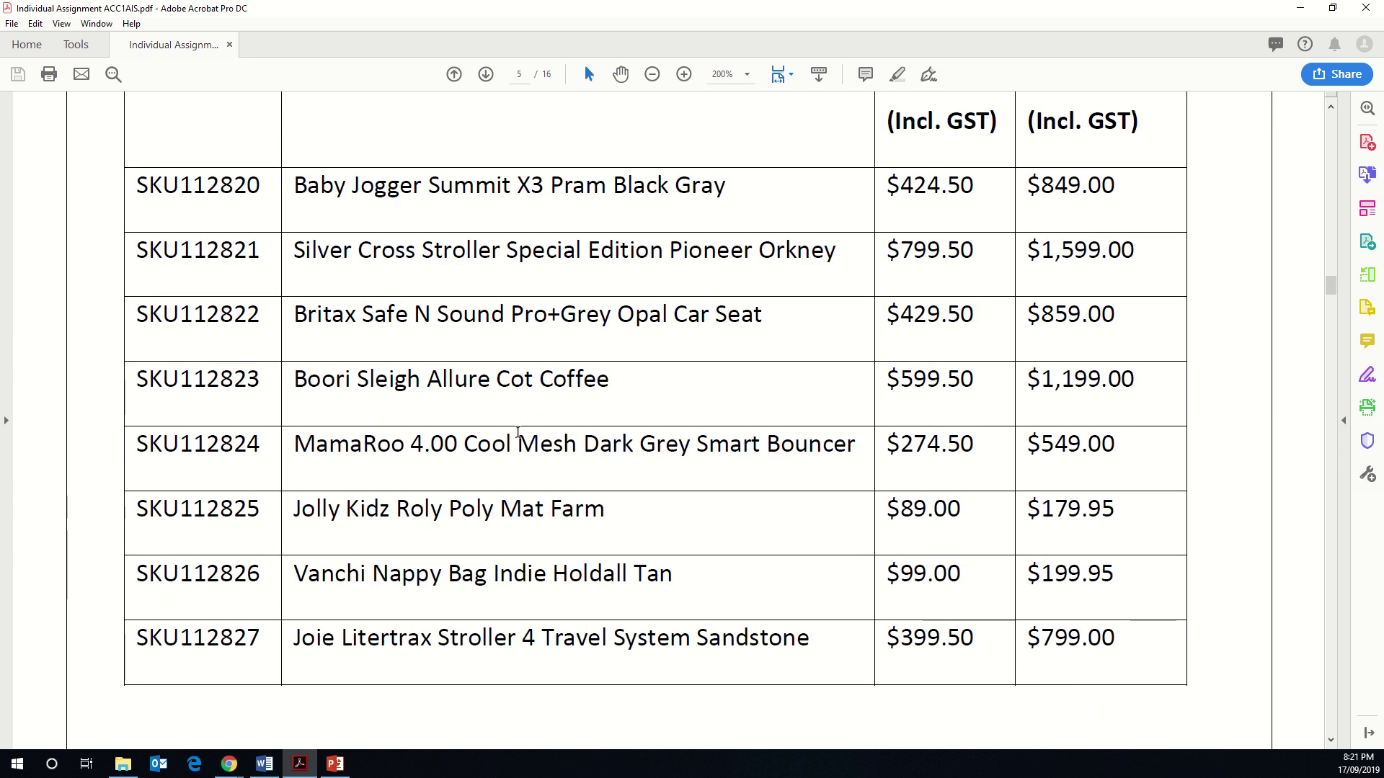
scroll(518, 432, "up", 3)
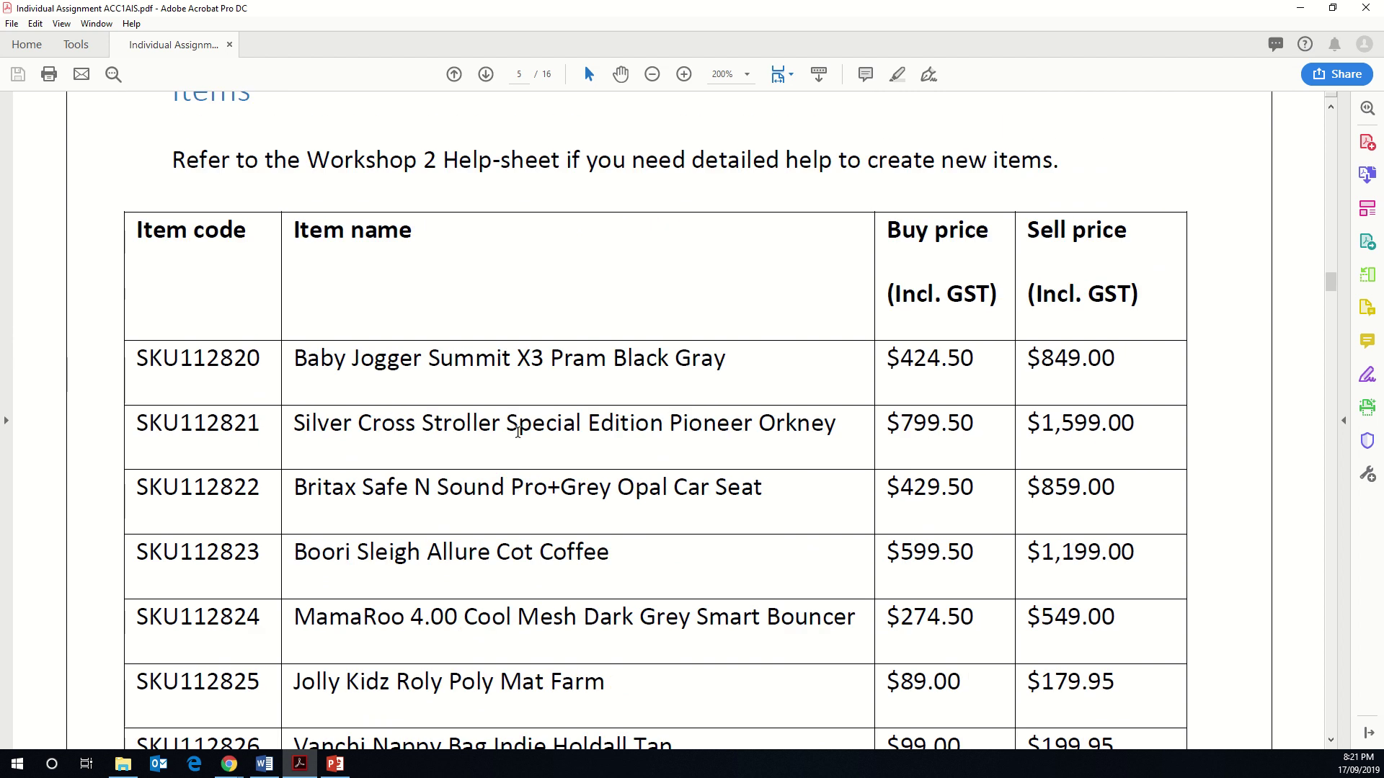
scroll(517, 432, "down", 3)
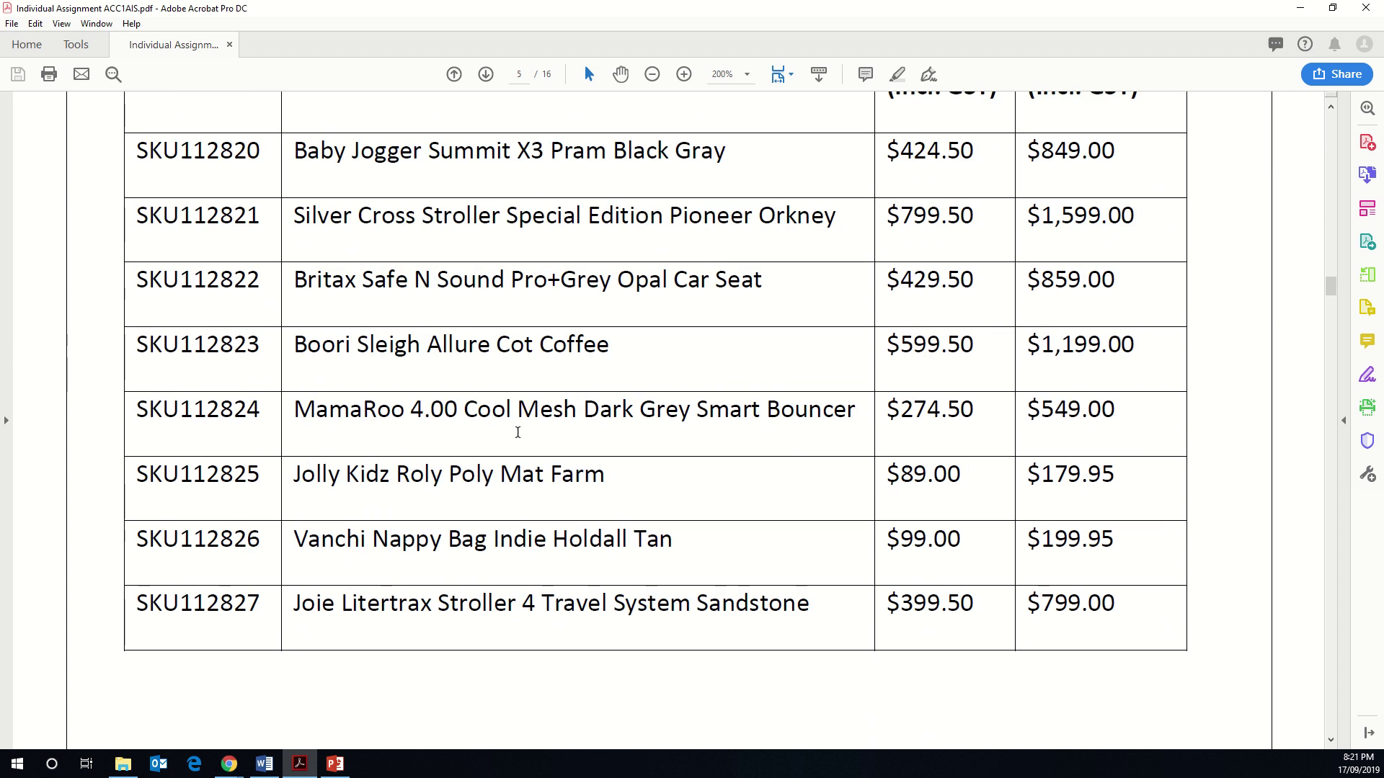
scroll(518, 433, "down", 15)
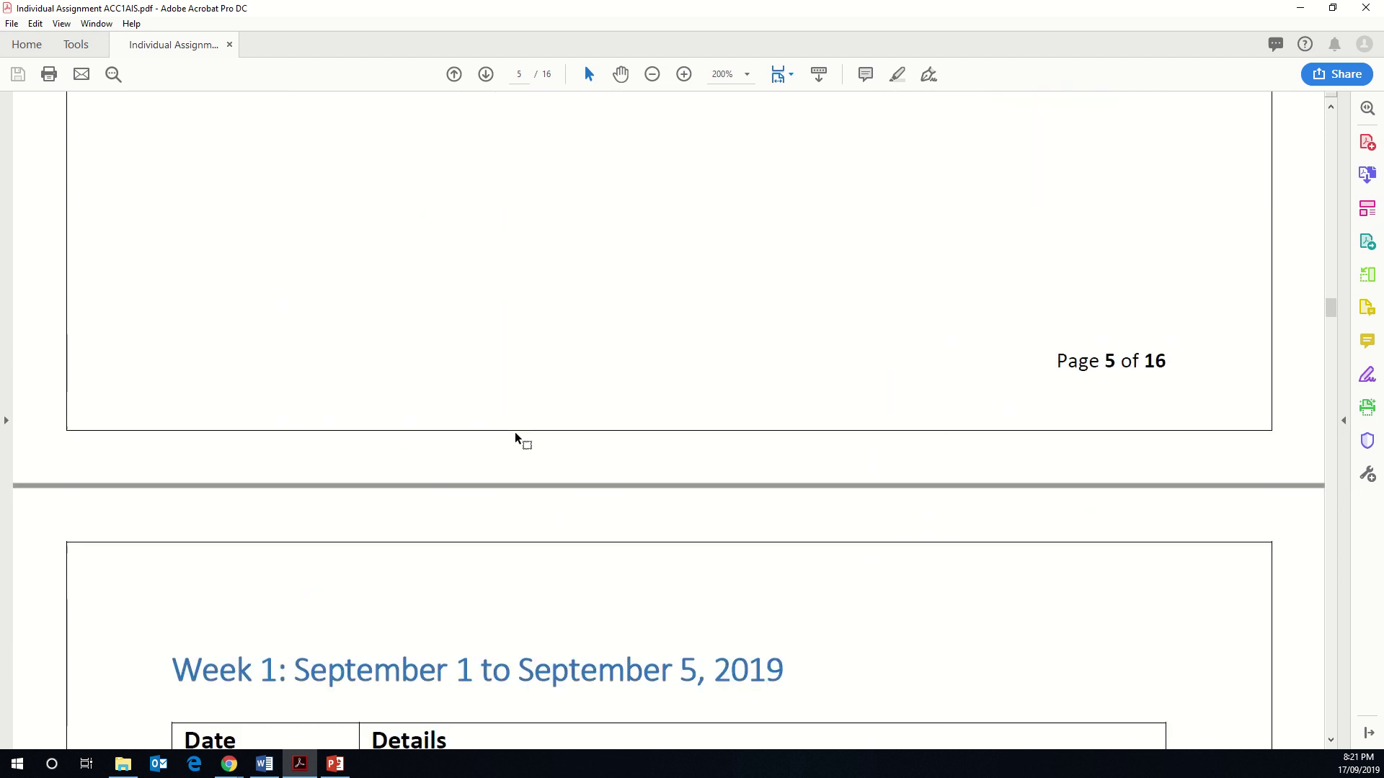
scroll(516, 436, "down", 4)
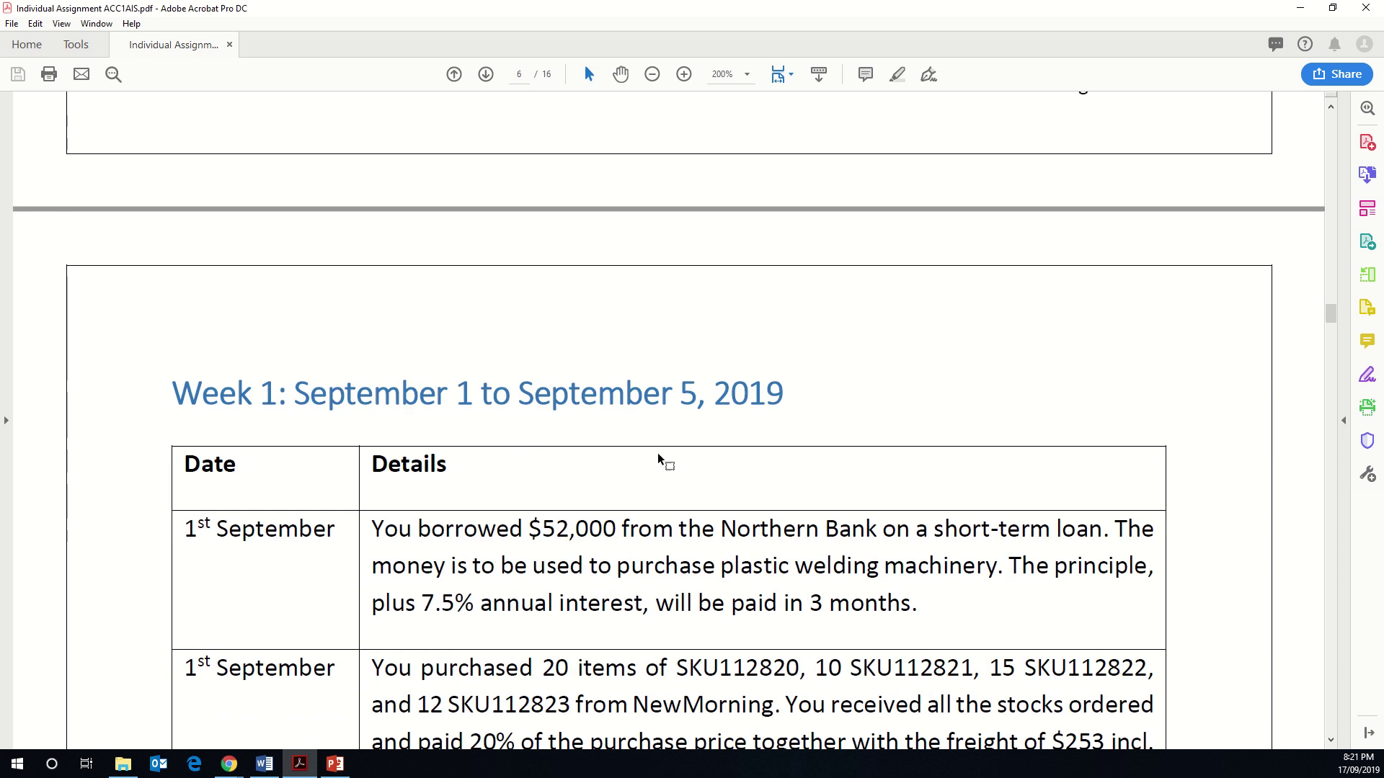
scroll(653, 461, "down", 1)
Examine the numbered September adjusting entries on page 11 of the assignment, and return to the new manual journal in Xero
left_click_drag(1332, 312, 1301, 534)
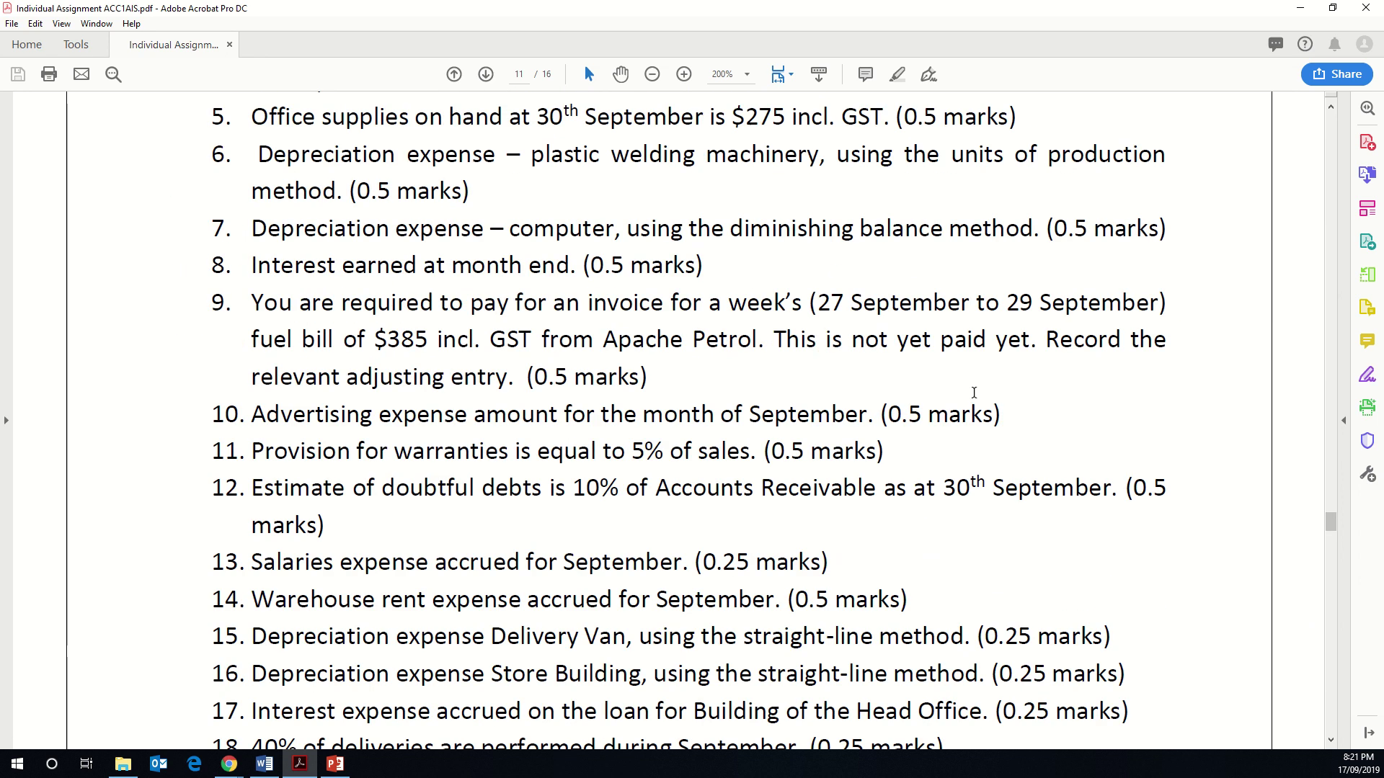
scroll(972, 388, "down", 1)
scroll(962, 400, "up", 3)
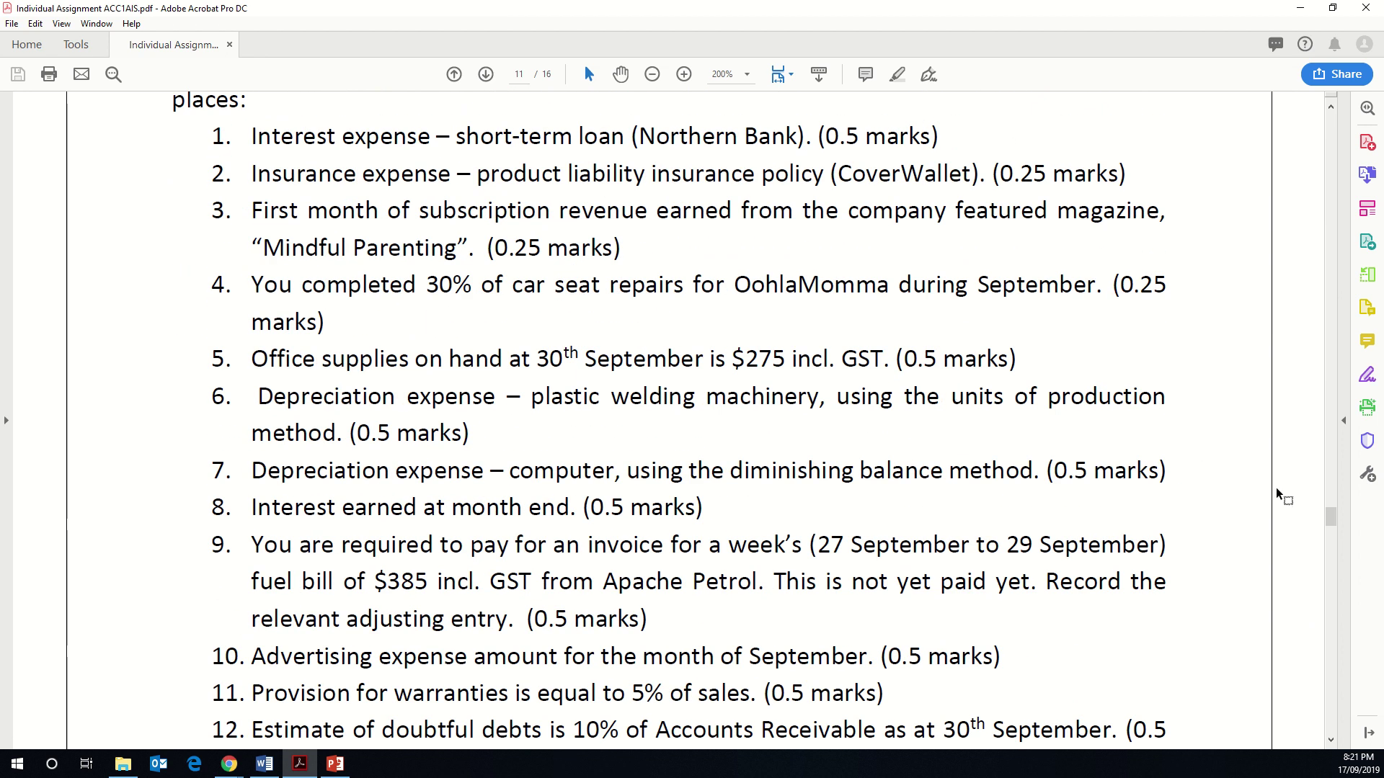
left_click_drag(1330, 518, 1333, 122)
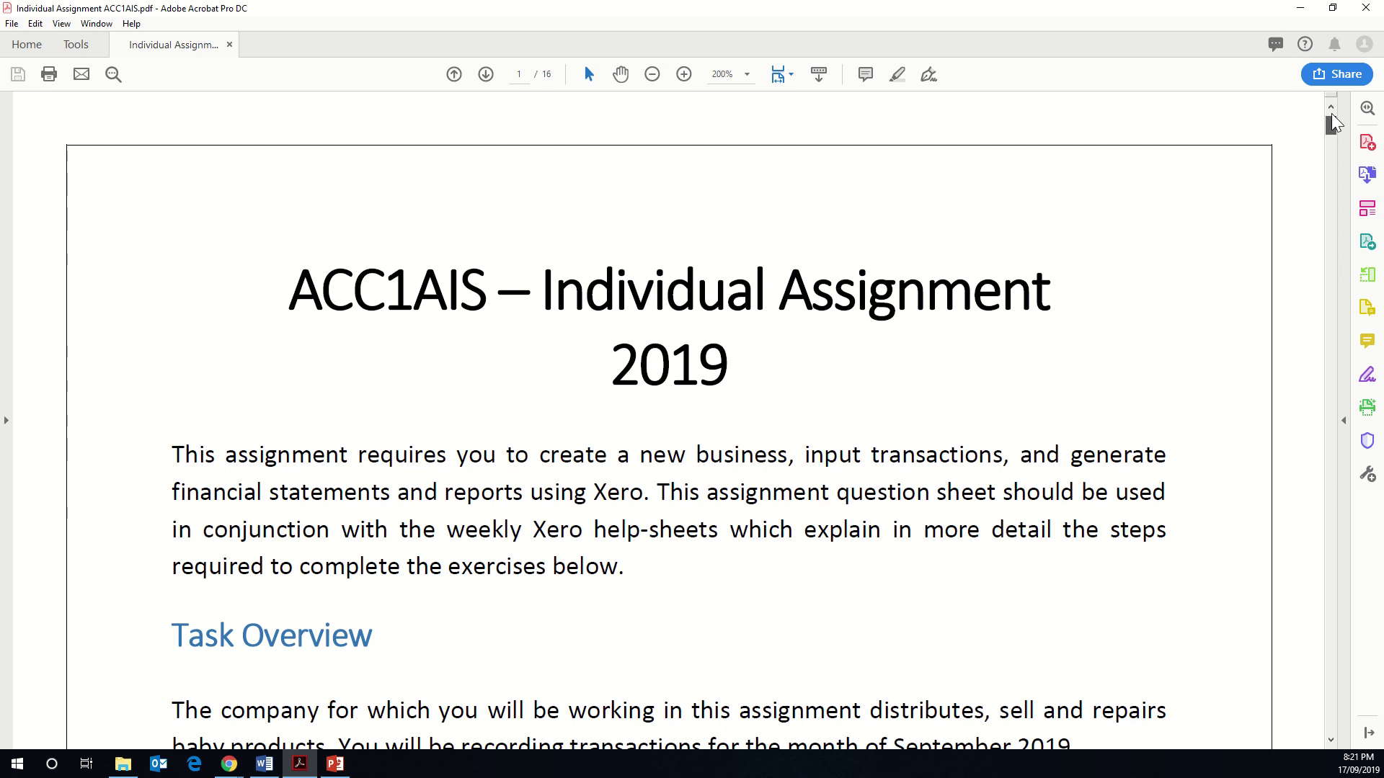
left_click(1301, 8)
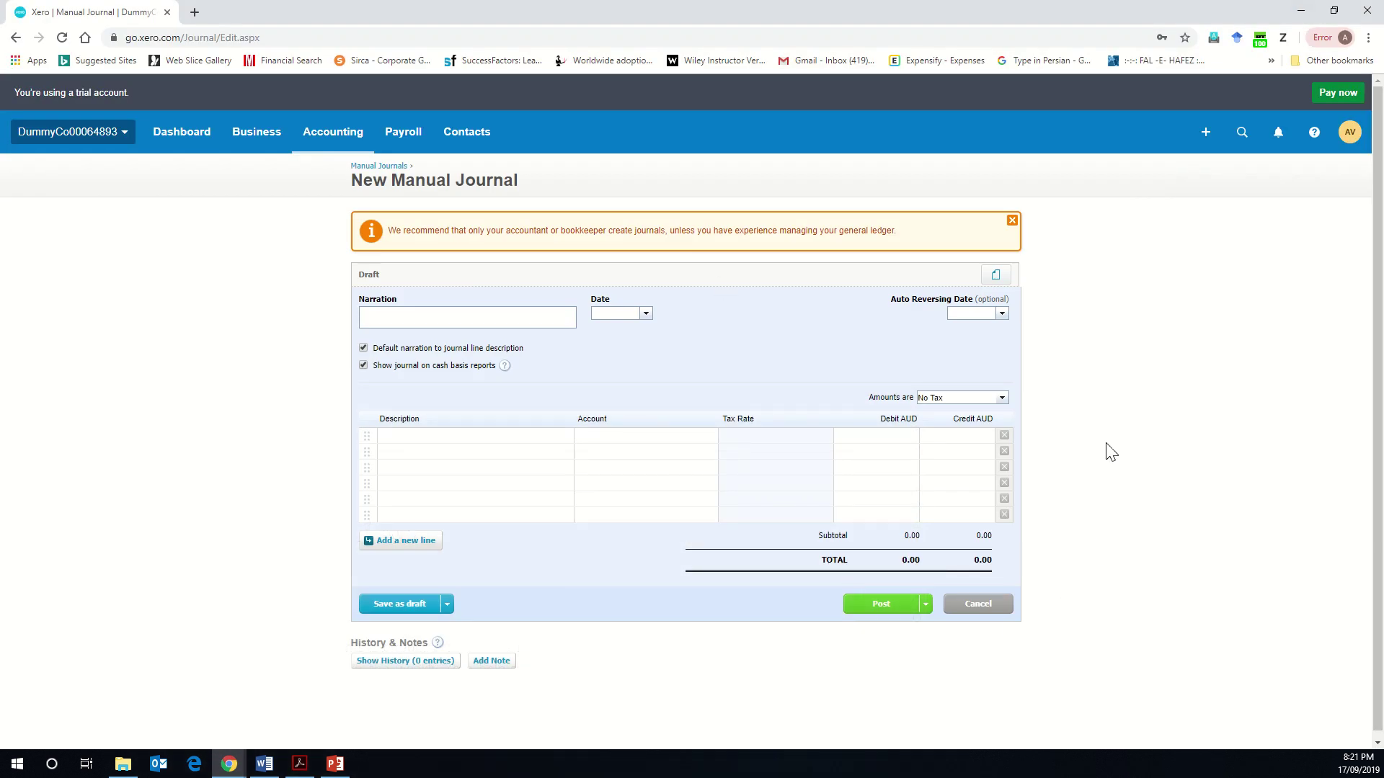